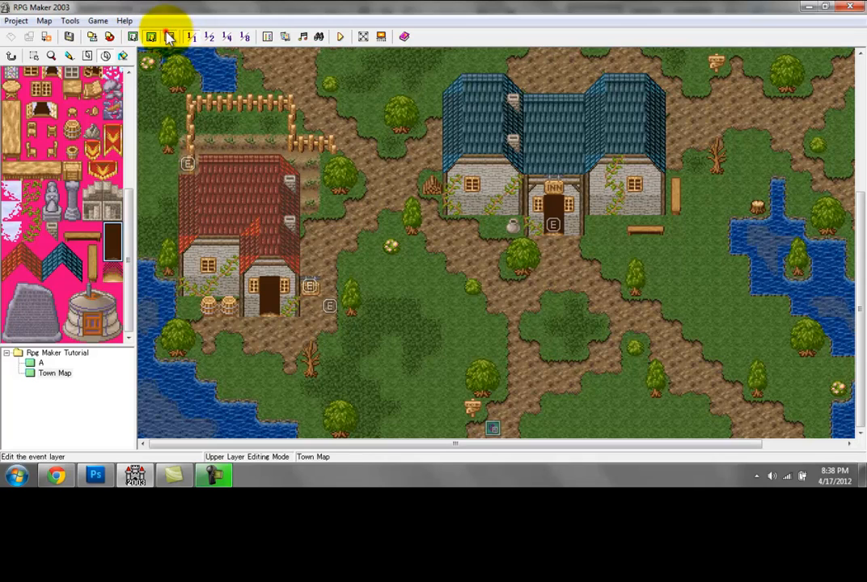
# Step: Switch to event editing and review the door event of the shop with the shield sign in the north of town
pyautogui.click(169, 37)
pyautogui.moveTo(325, 308); pyautogui.dragTo(266, 306)
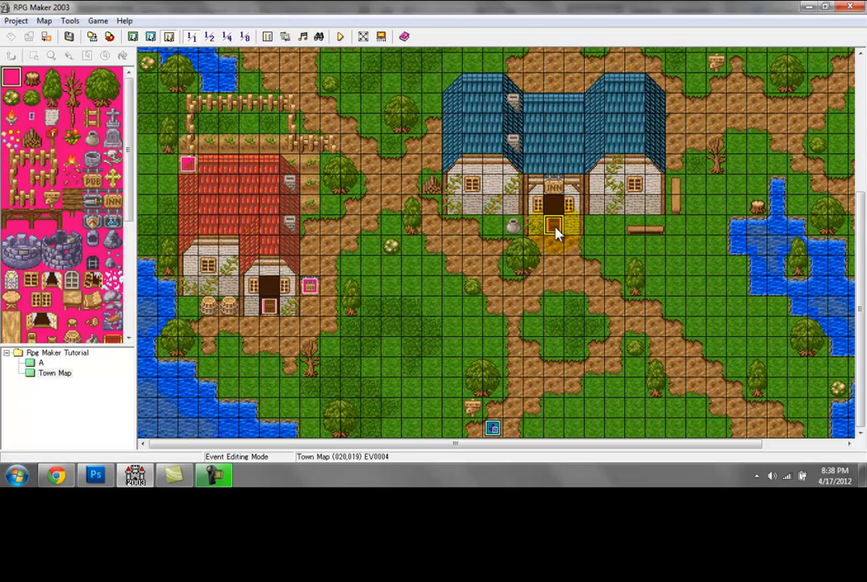
pyautogui.moveTo(851, 319); pyautogui.dragTo(847, 198)
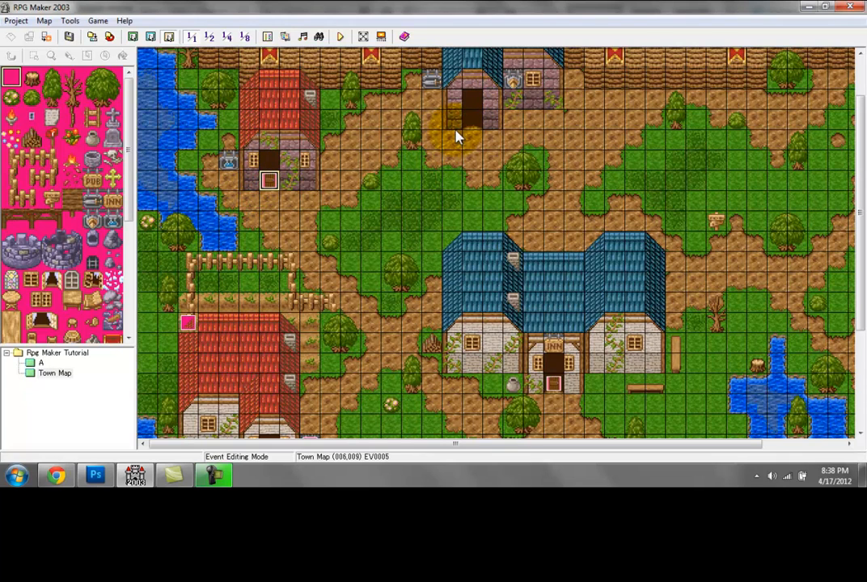
pyautogui.doubleClick(477, 121)
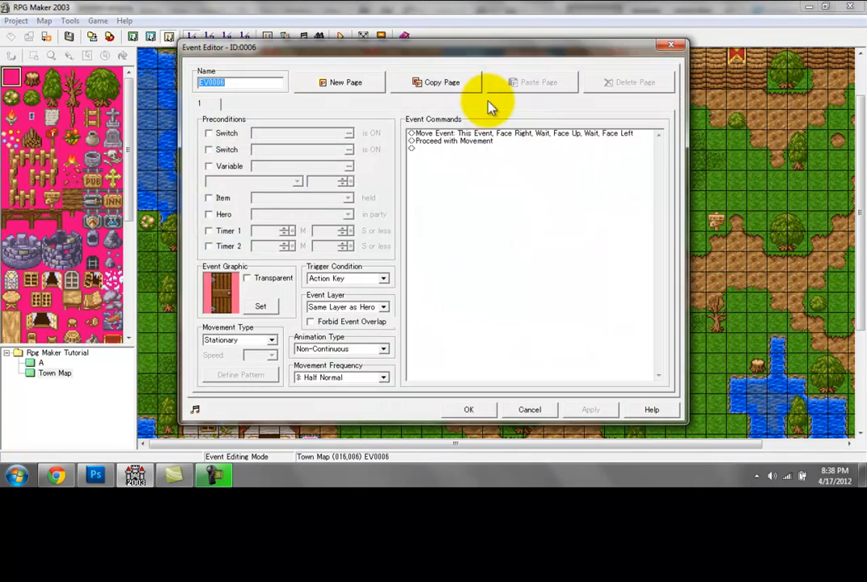
pyautogui.click(468, 410)
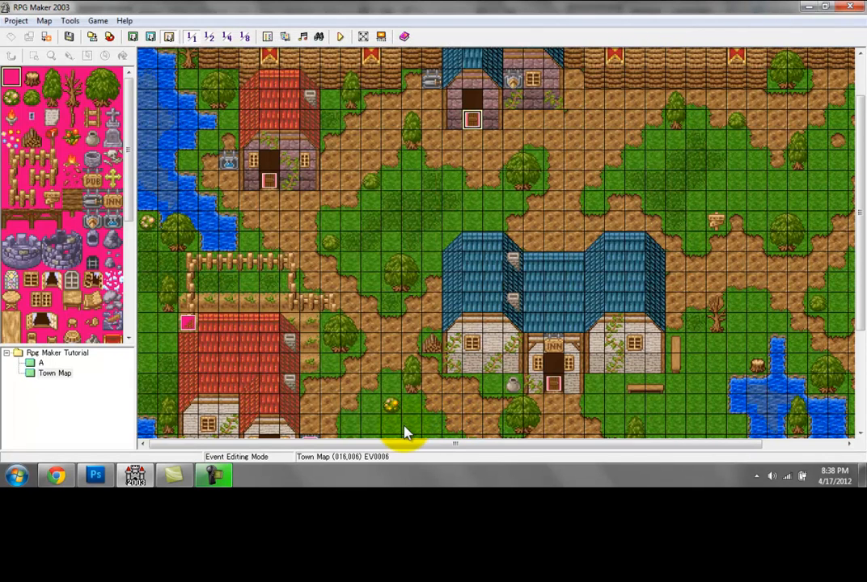
# Step: Create an event on the tile below the red-roofed item shop's door, using the orange-clothed man from char1 as its graphic
pyautogui.click(169, 38)
pyautogui.doubleClick(270, 203)
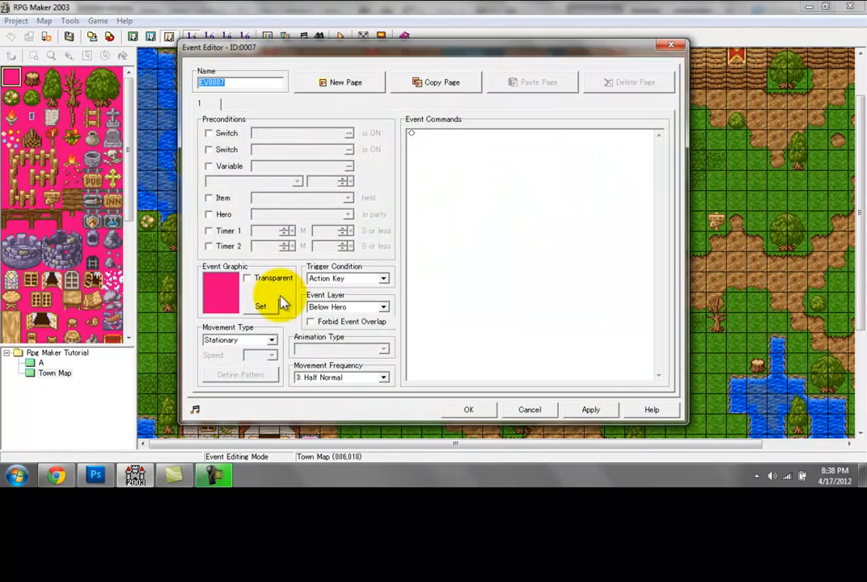
pyautogui.click(266, 305)
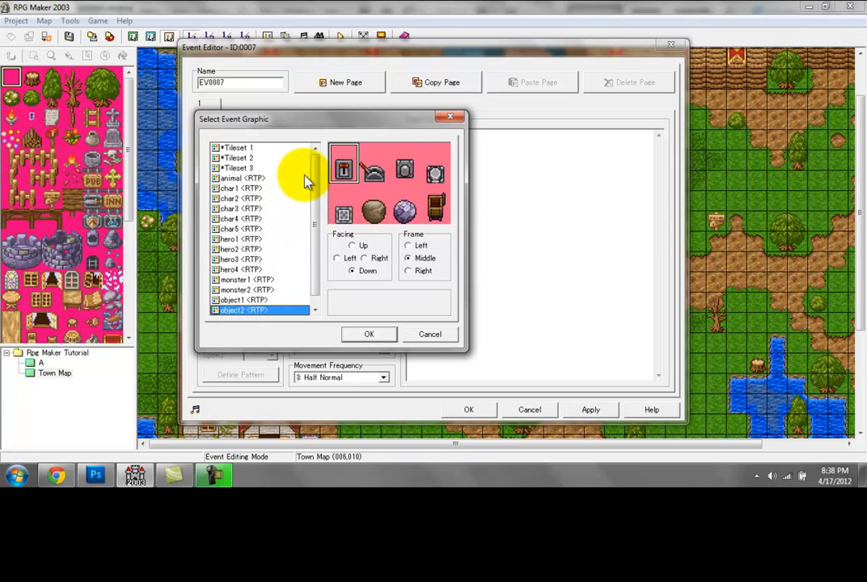
pyautogui.click(257, 188)
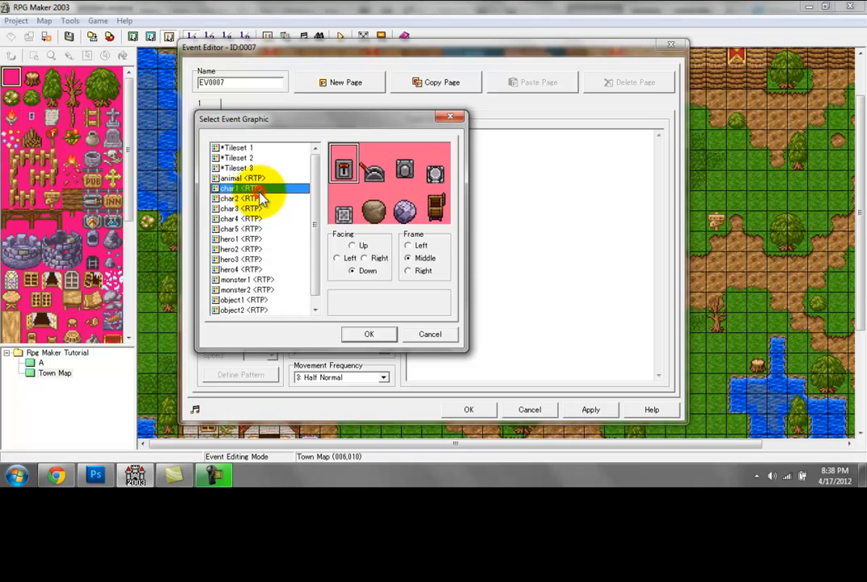
pyautogui.doubleClick(356, 207)
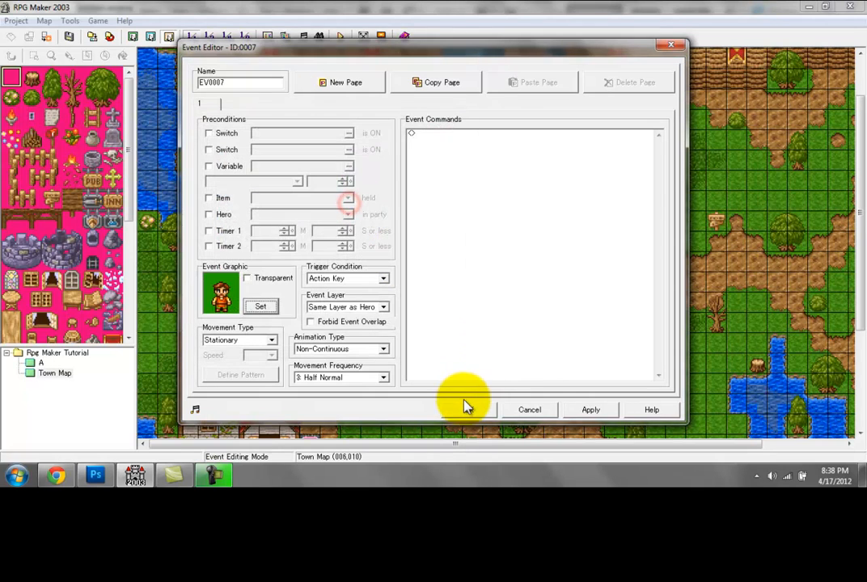
# Step: Set the new villager event's movement type to Random and save the event
pyautogui.click(268, 339)
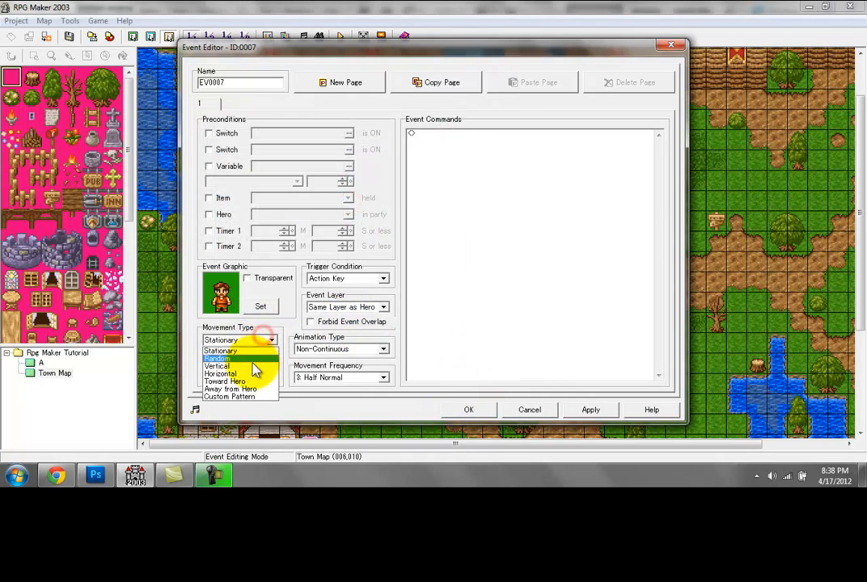
pyautogui.click(252, 359)
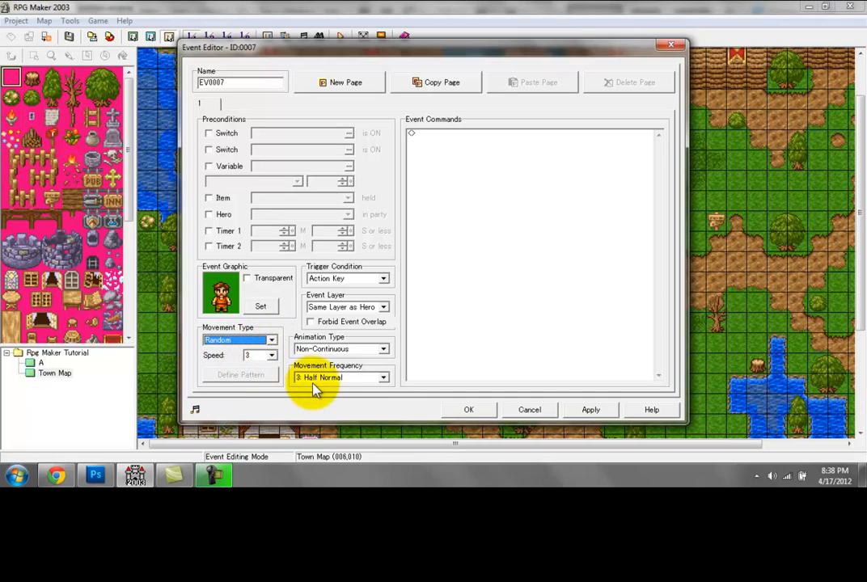
pyautogui.click(465, 410)
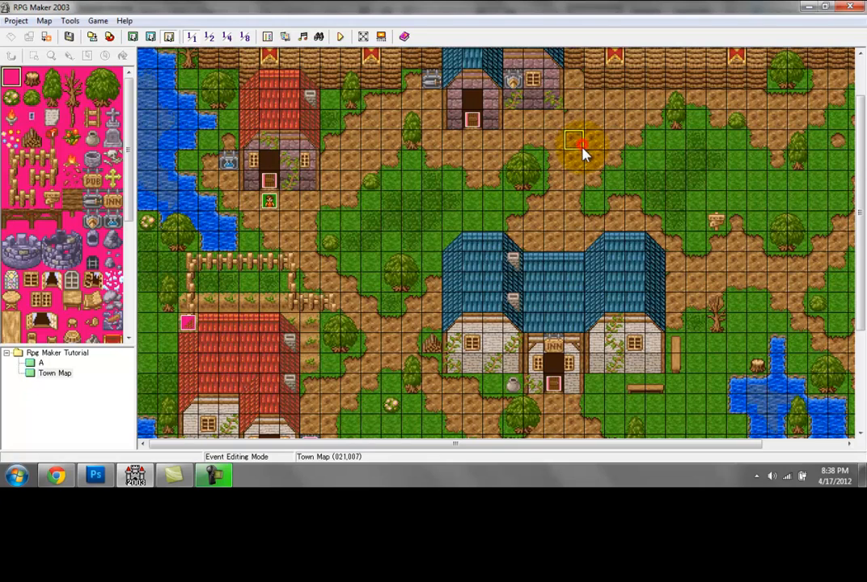
# Step: Paste copies of the villager event around town: near the northern shop, the pub, the inn door, southeast of the inn and in the northeast
pyautogui.hotkey('ctrl', 'v')
pyautogui.moveTo(860, 278); pyautogui.dragTo(859, 356)
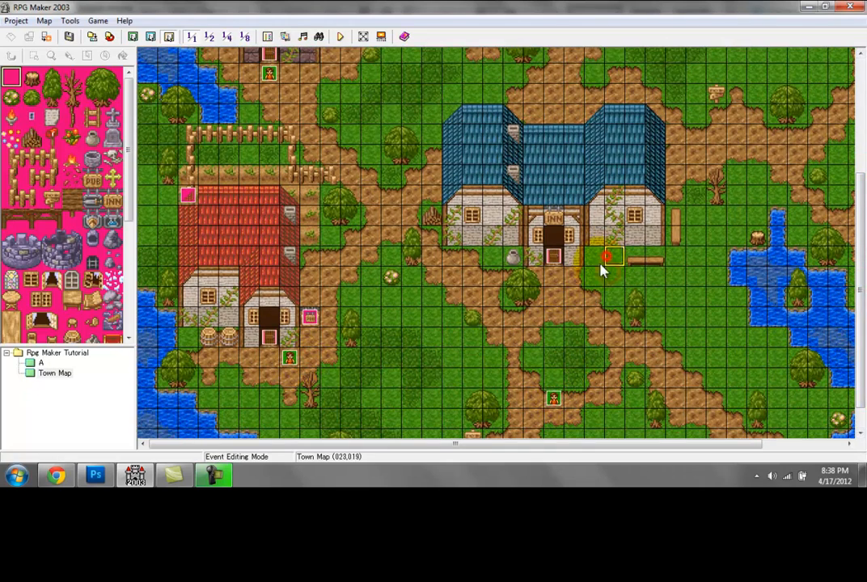
pyautogui.click(553, 400)
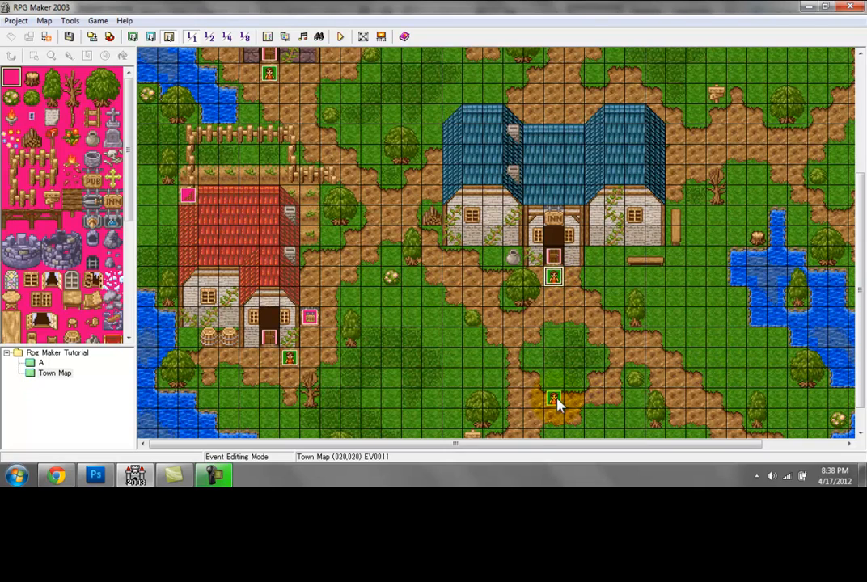
pyautogui.moveTo(619, 339); pyautogui.dragTo(619, 339)
pyautogui.moveTo(859, 349); pyautogui.dragTo(855, 289)
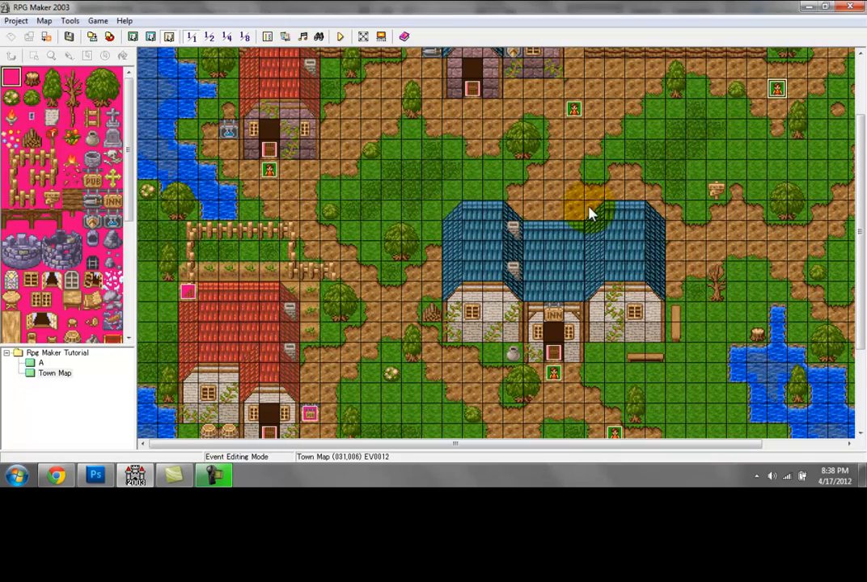
# Step: Change the graphic of the villager copy near the northern shop to the blue-haired character from char1
pyautogui.doubleClick(576, 111)
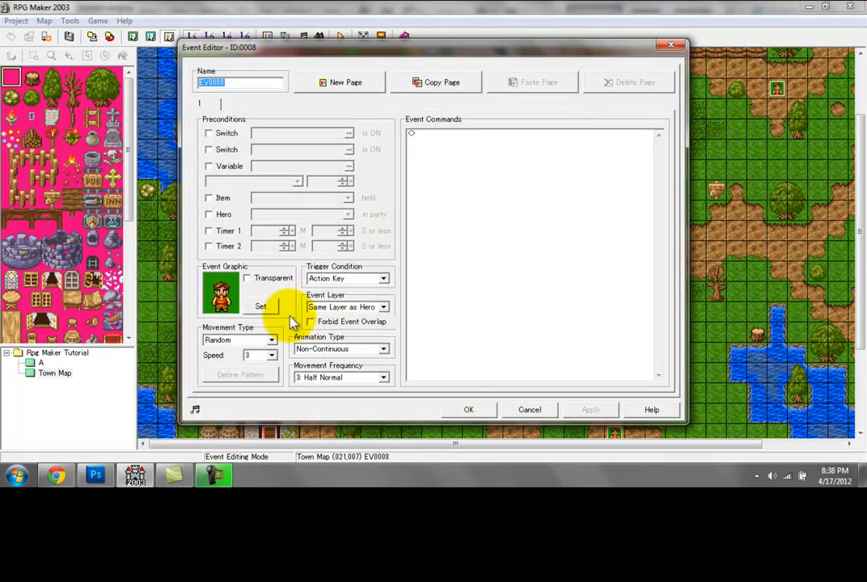
pyautogui.click(255, 310)
pyautogui.doubleClick(405, 165)
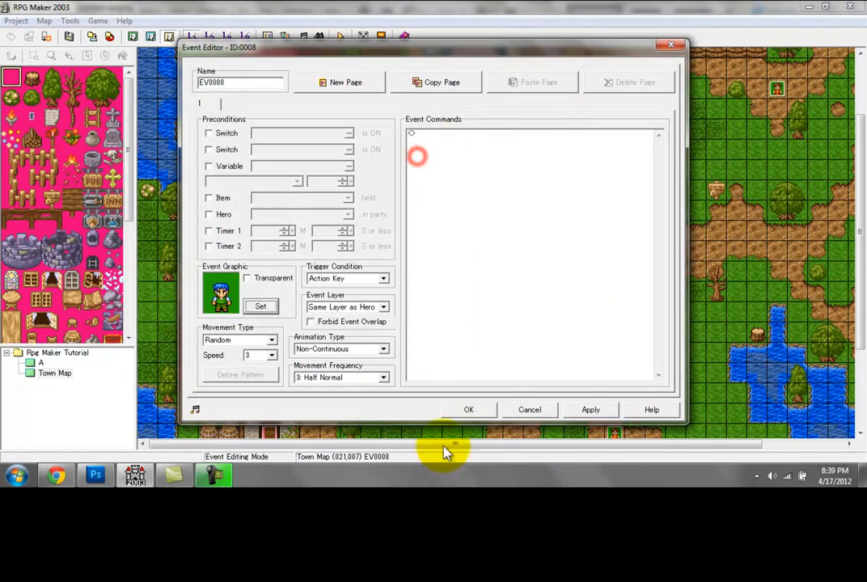
pyautogui.click(301, 378)
pyautogui.click(414, 315)
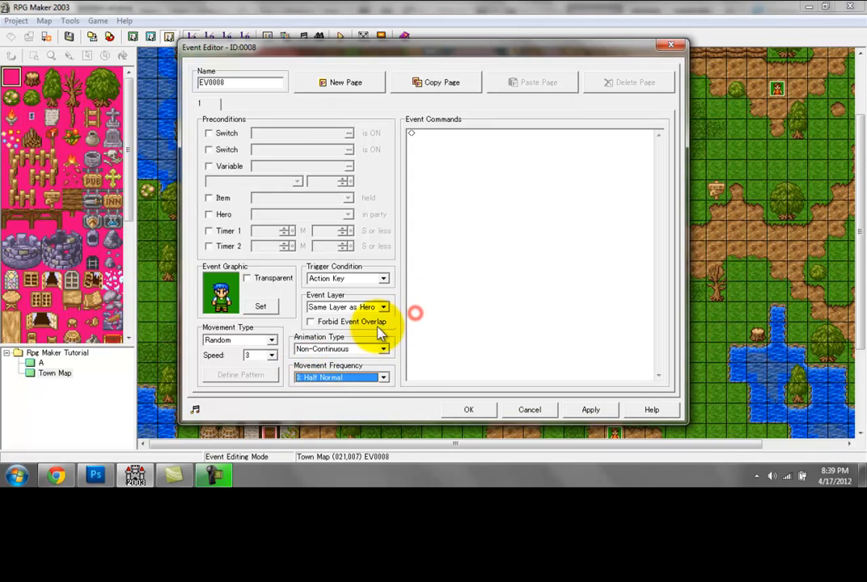
pyautogui.click(457, 408)
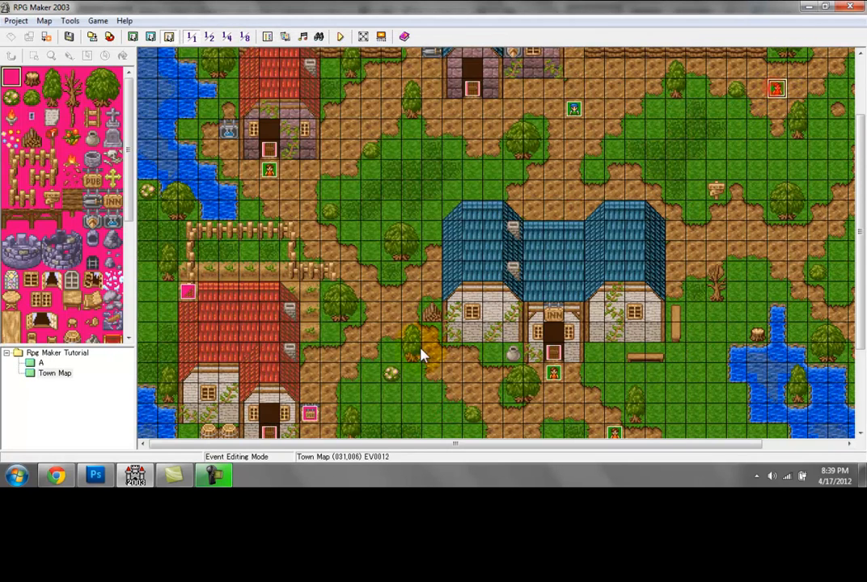
pyautogui.doubleClick(573, 110)
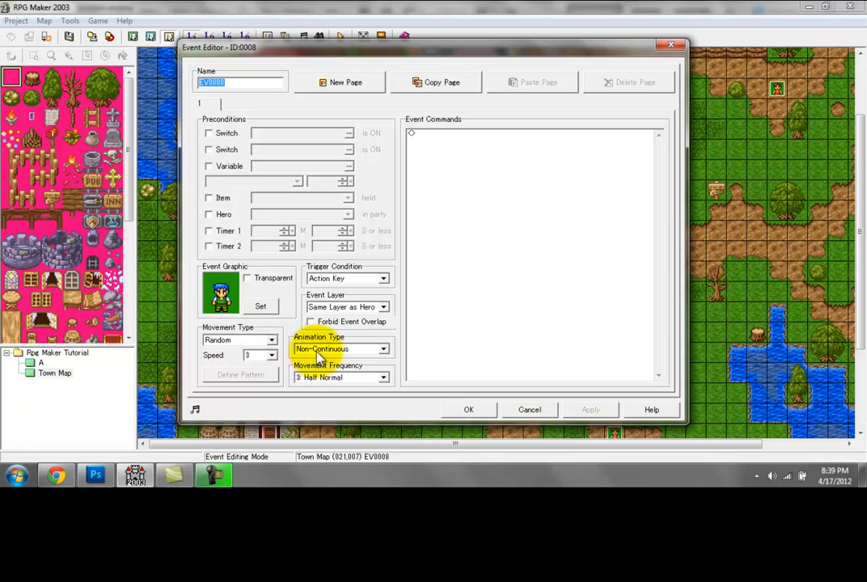
pyautogui.click(450, 413)
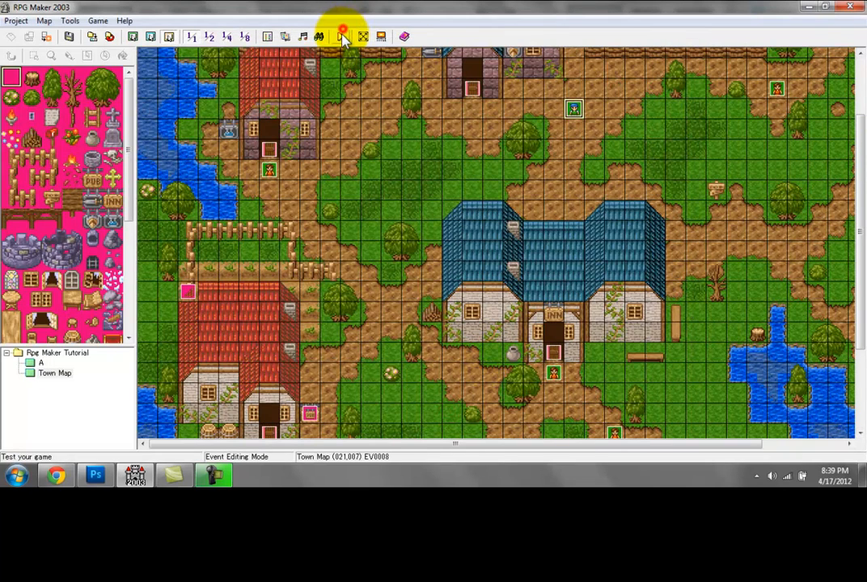
# Step: Test play the game, walk the hero through town to observe how the villagers move, and end the test
pyautogui.click(343, 37)
pyautogui.press('Return')
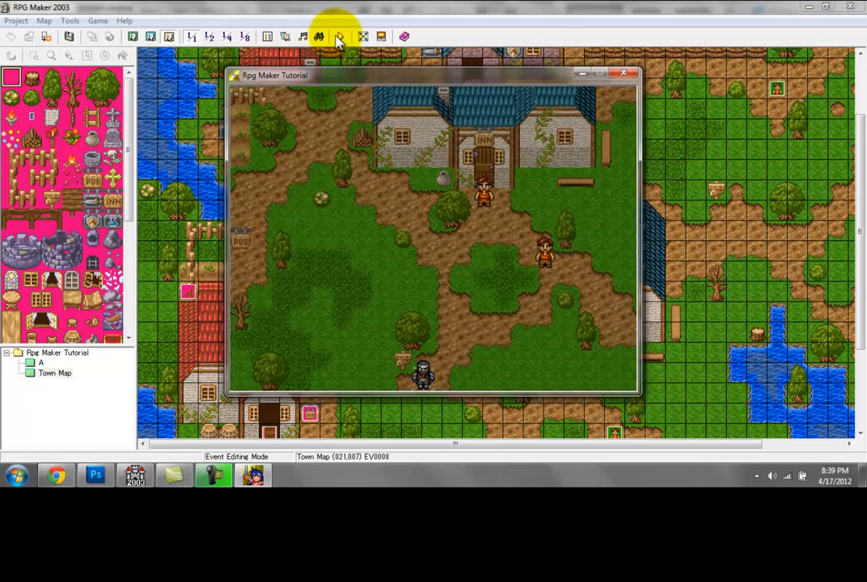
pyautogui.press('Up')
pyautogui.press('Right')
pyautogui.press('Up')
pyautogui.press('Right')
pyautogui.press('Up')
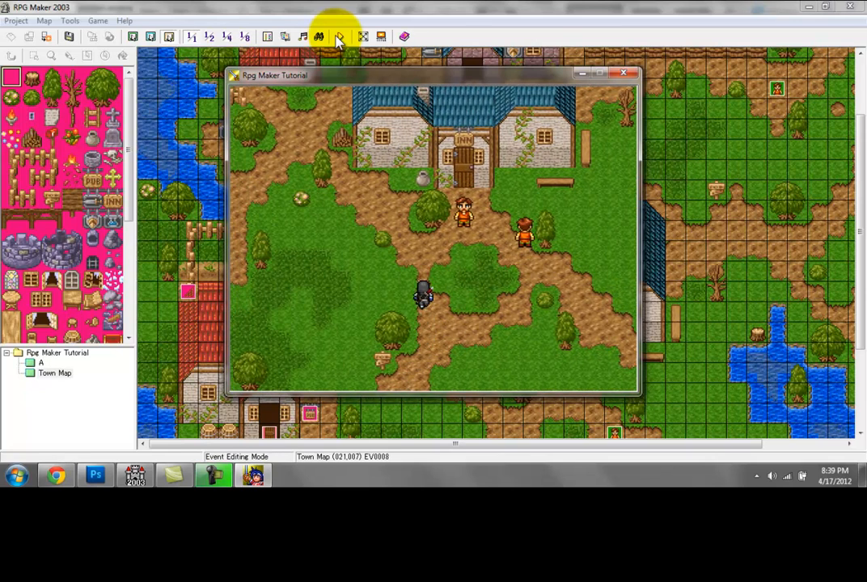
pyautogui.press('Left')
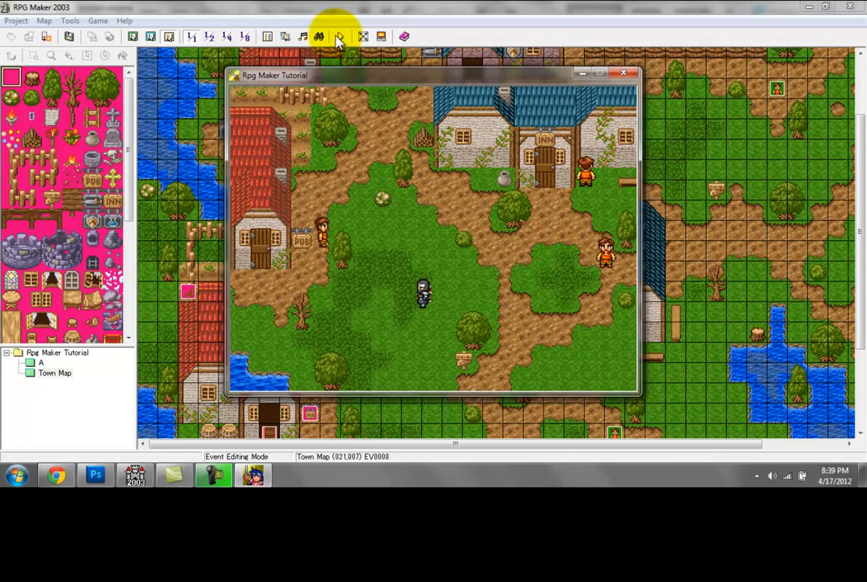
pyautogui.press('Up')
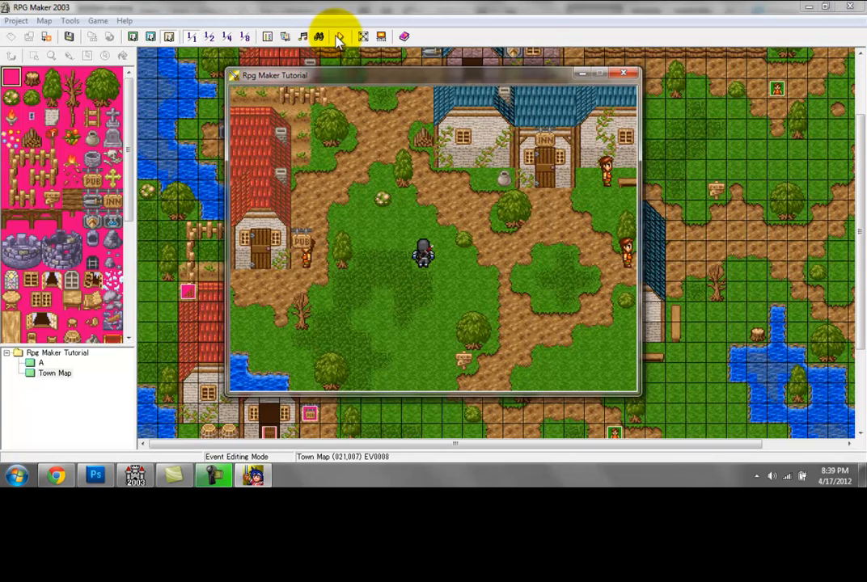
pyautogui.click(629, 73)
# Step: Set the animation type of the villager in front of the inn to Continuous
pyautogui.moveTo(862, 134); pyautogui.dragTo(862, 202)
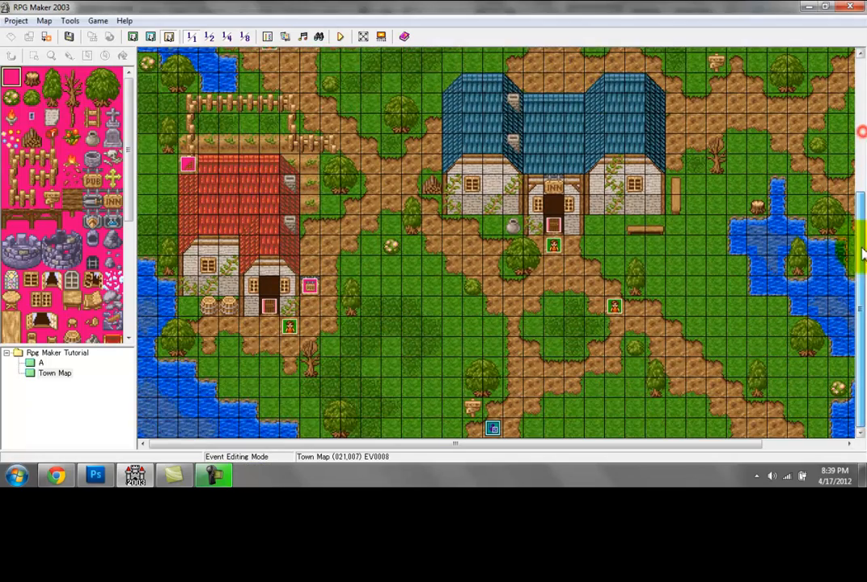
pyautogui.doubleClick(561, 247)
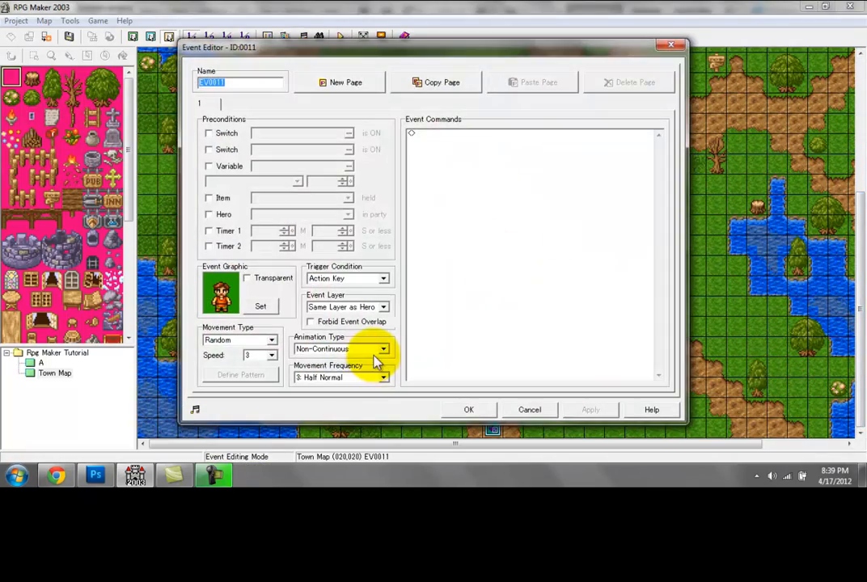
pyautogui.click(372, 350)
pyautogui.click(332, 368)
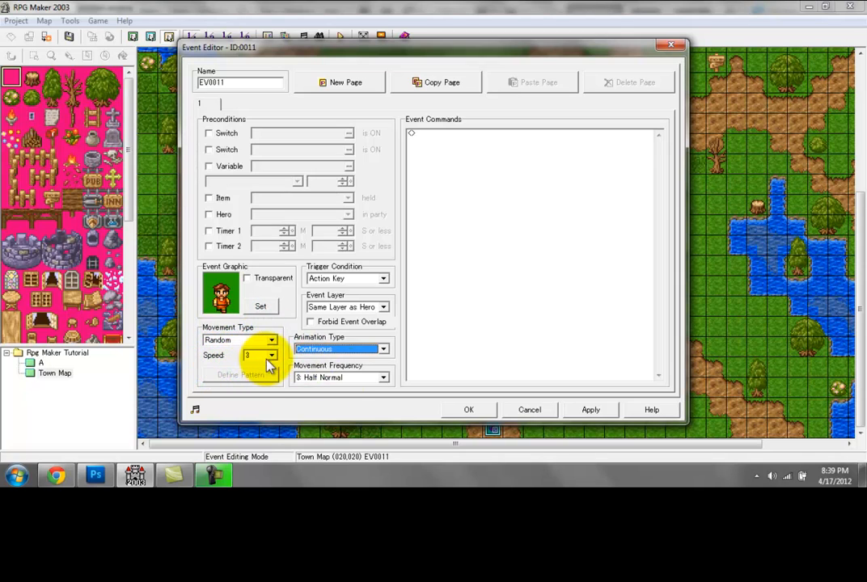
pyautogui.click(466, 409)
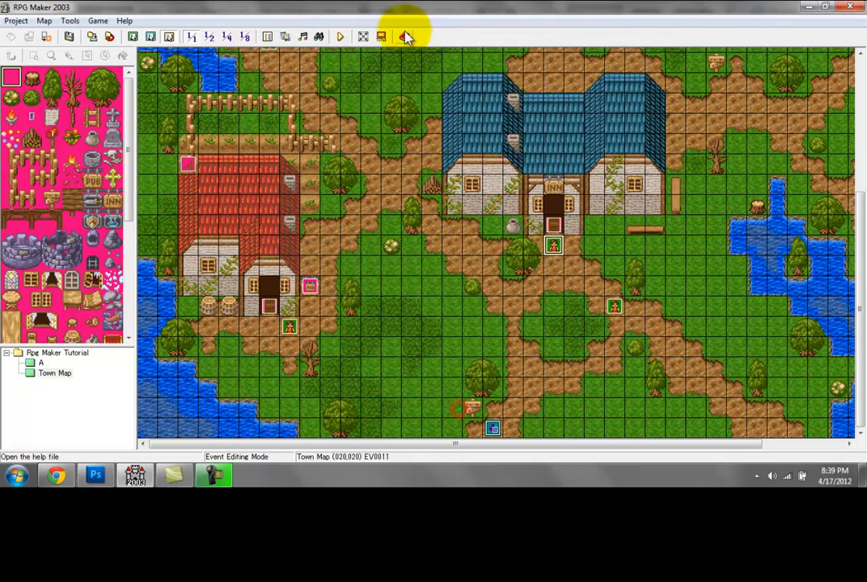
# Step: Test play the game to check the inn villager's animation, and end the test
pyautogui.click(341, 37)
pyautogui.press('Return')
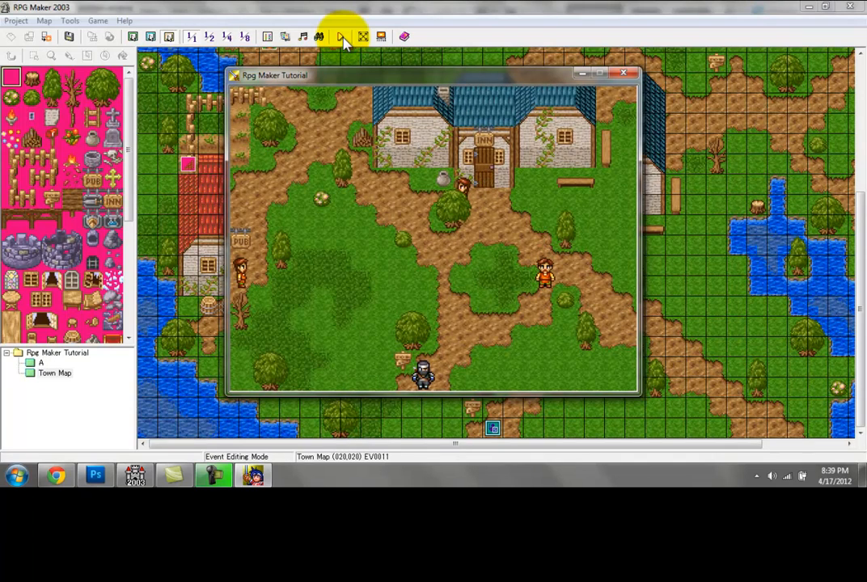
pyautogui.click(623, 76)
# Step: Reopen the inn villager's event, try the Non-Continuous animation type and set it back to Continuous
pyautogui.doubleClick(548, 250)
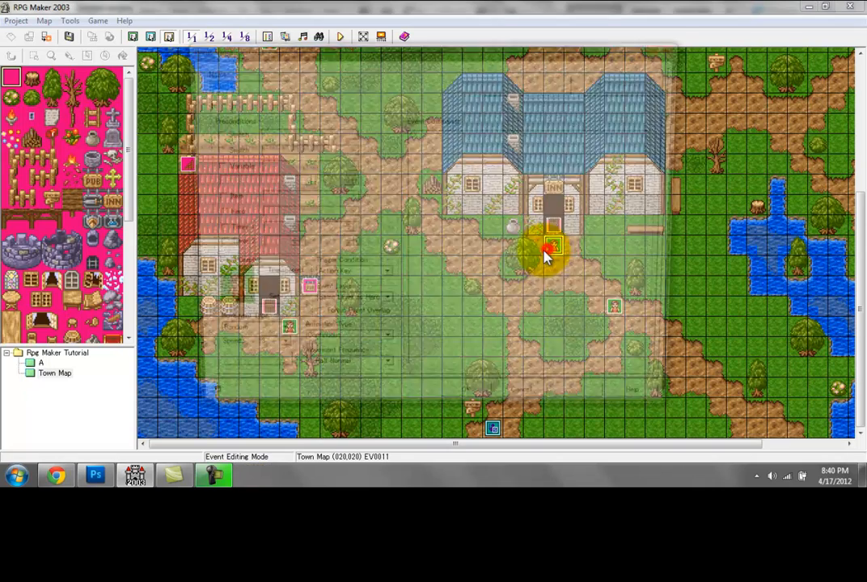
pyautogui.click(341, 348)
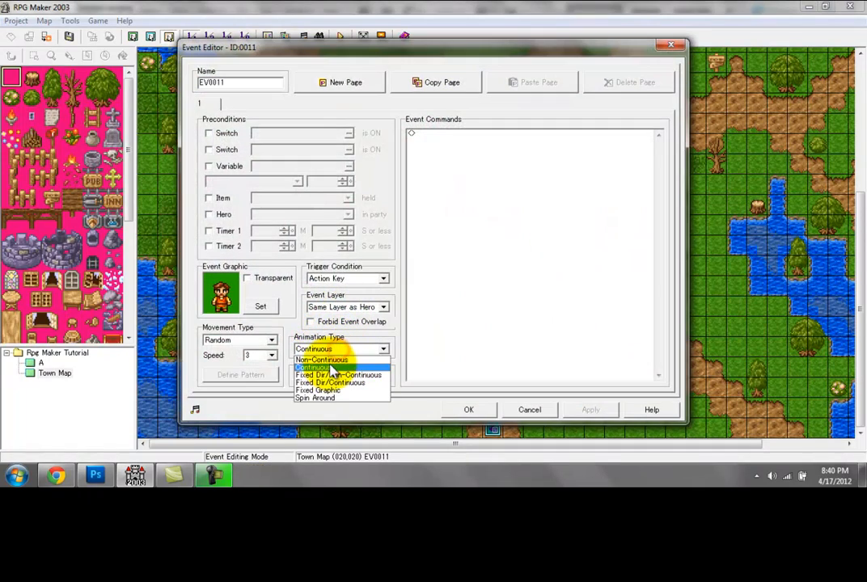
pyautogui.click(328, 359)
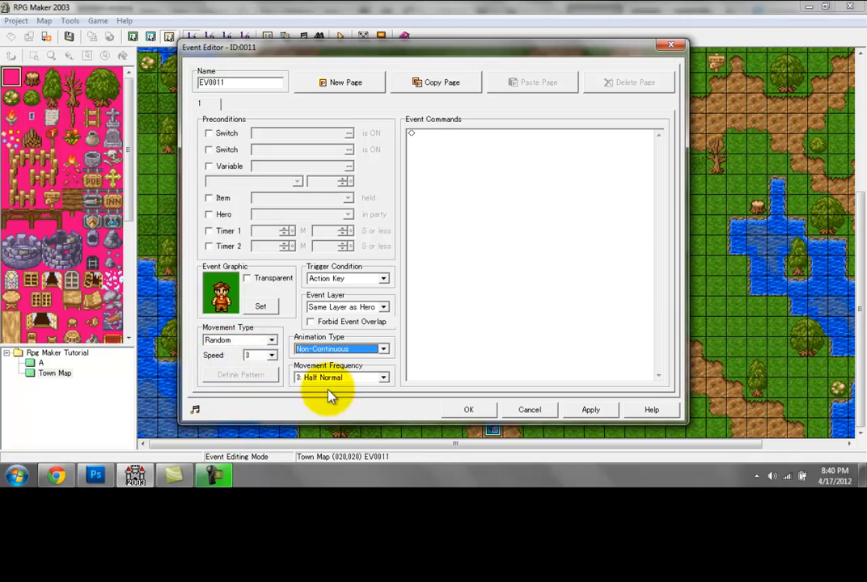
pyautogui.click(310, 349)
pyautogui.click(323, 367)
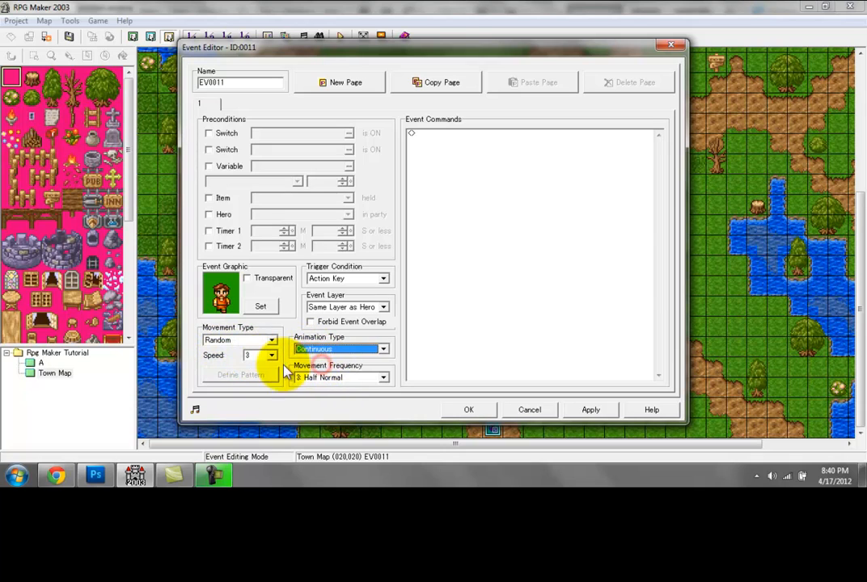
# Step: Set the inn villager's movement speed to 8 and movement frequency to 1: One-Eighth Normal
pyautogui.click(268, 354)
pyautogui.click(318, 350)
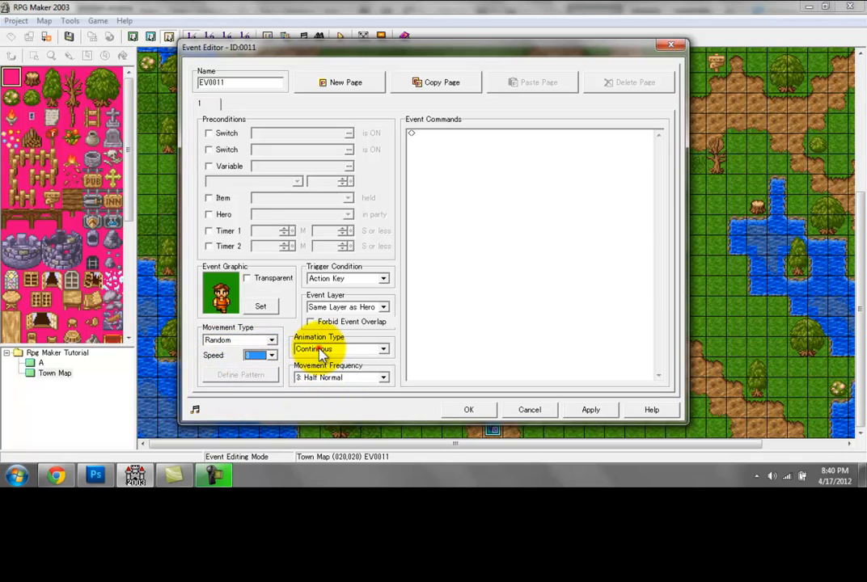
pyautogui.click(257, 355)
pyautogui.click(256, 405)
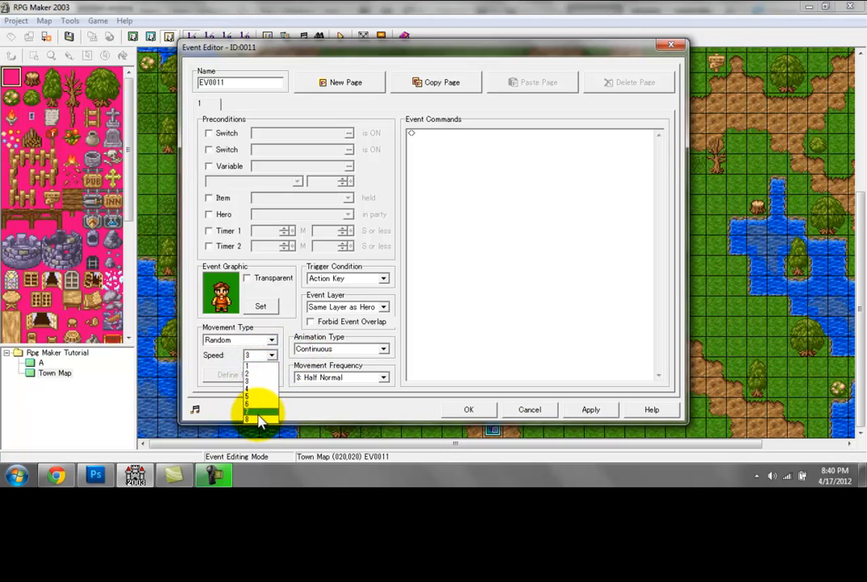
pyautogui.click(317, 378)
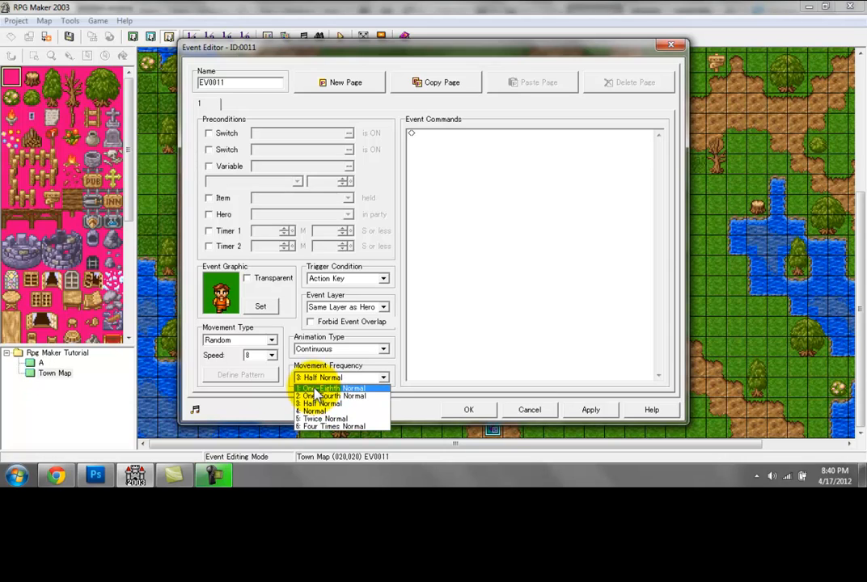
pyautogui.click(317, 389)
# Step: Set the inn villager's animation type to Non-Continuous and accept the event's changes
pyautogui.click(327, 349)
pyautogui.click(323, 365)
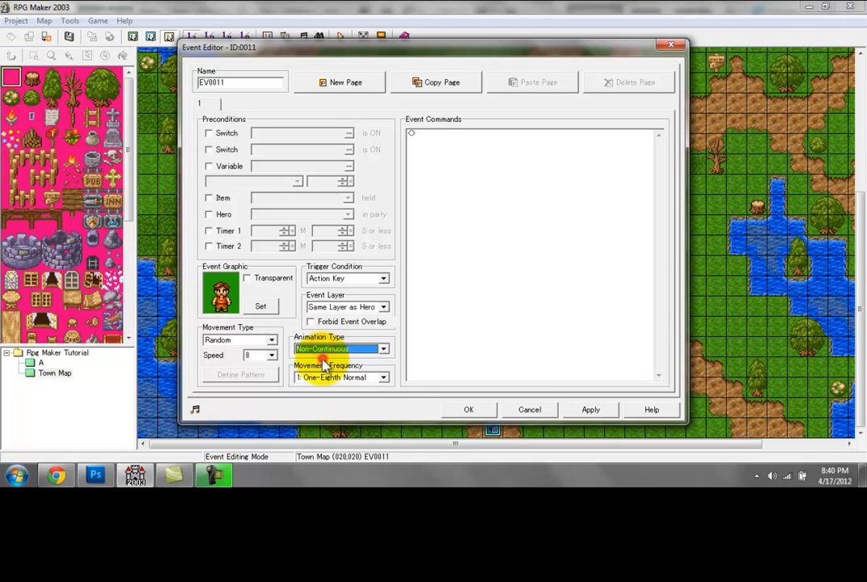
pyautogui.click(469, 410)
# Step: Save the map, test play a new game to observe the inn villager's speed, and end the test
pyautogui.click(340, 36)
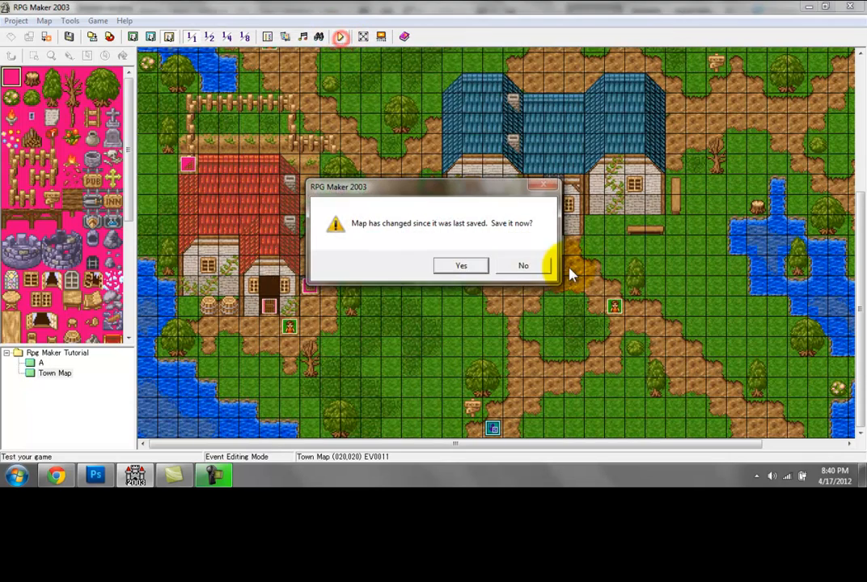
pyautogui.click(446, 266)
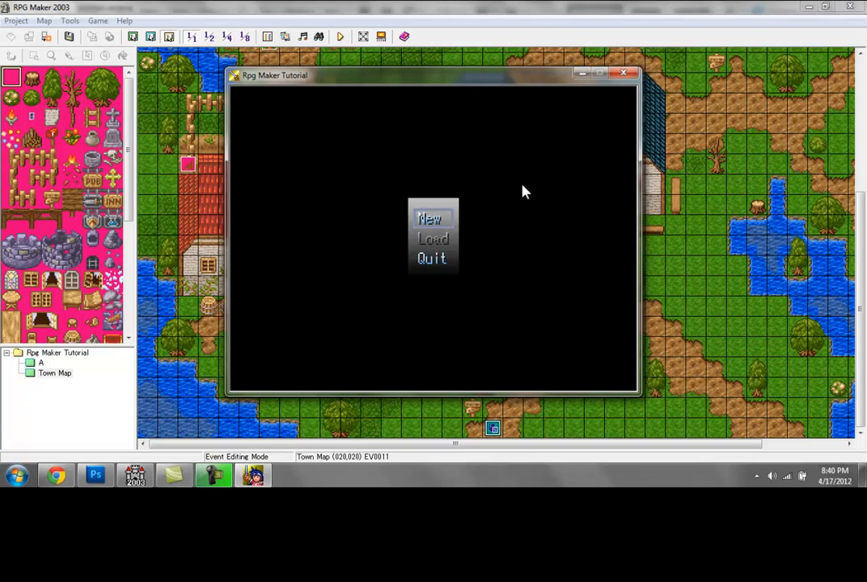
pyautogui.press('Return')
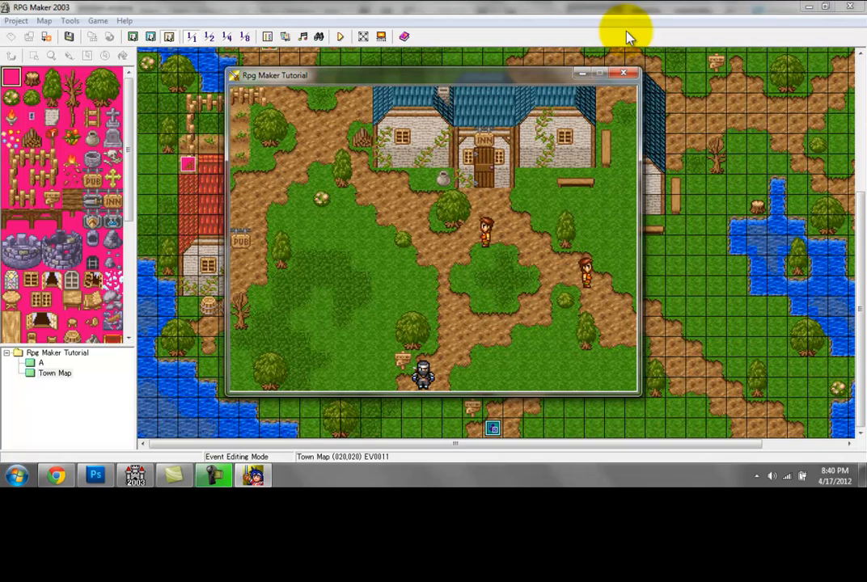
pyautogui.click(624, 74)
# Step: Set the animation type of the villager in front of the inn back to Continuous
pyautogui.doubleClick(547, 246)
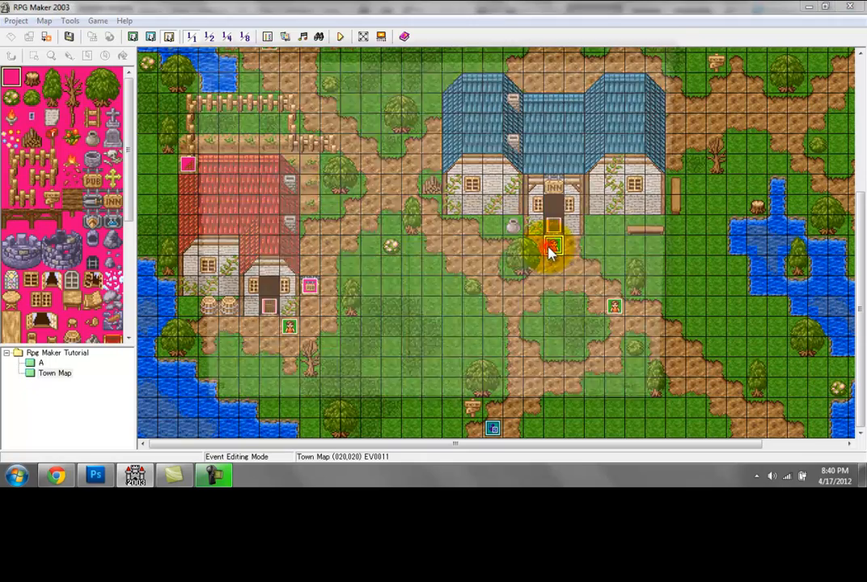
pyautogui.click(328, 348)
pyautogui.click(319, 359)
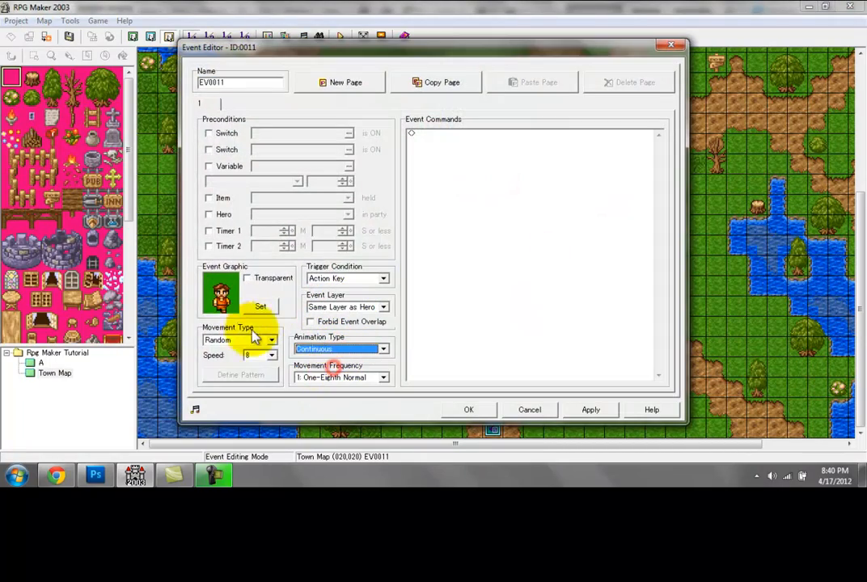
pyautogui.click(469, 410)
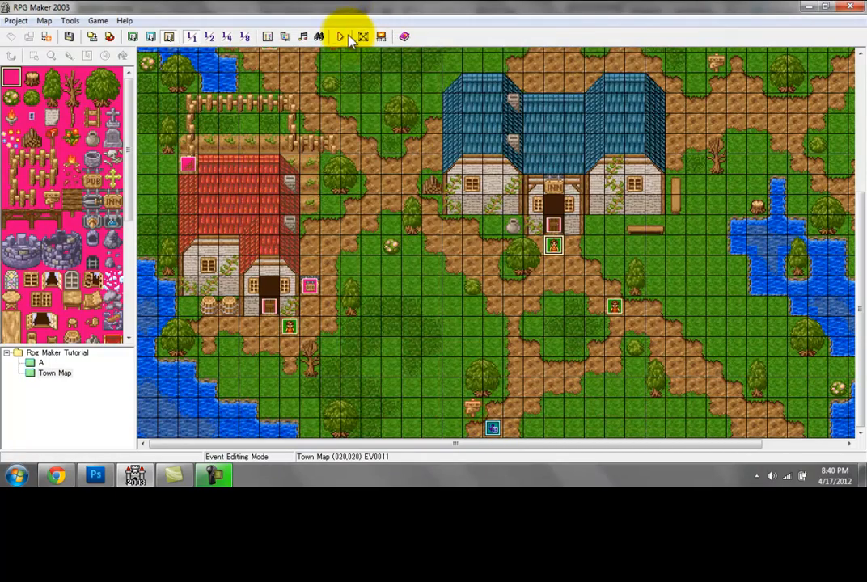
# Step: Test play the game to watch the inn villager with continuous animation, and end the test
pyautogui.click(342, 37)
pyautogui.press('Return')
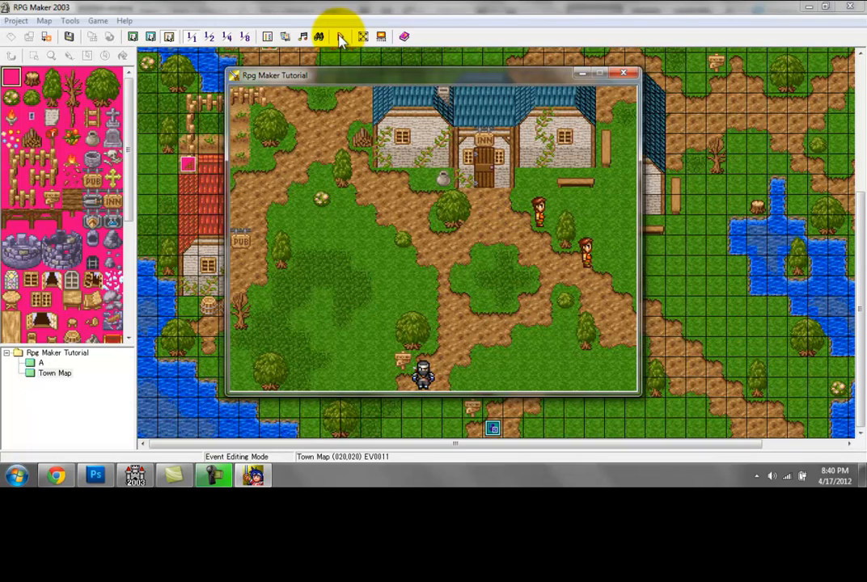
pyautogui.click(623, 74)
# Step: Set the inn villager's movement frequency to 2: One-Fourth Normal
pyautogui.doubleClick(551, 250)
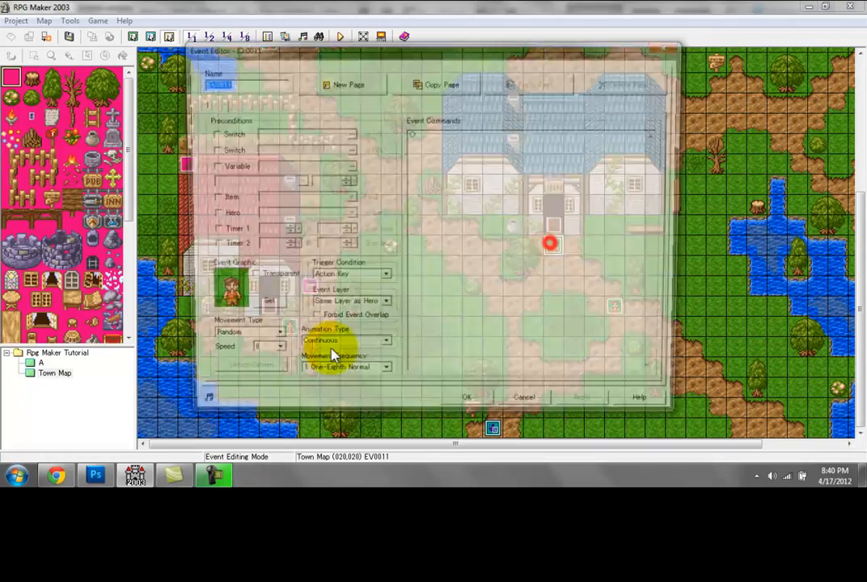
pyautogui.click(328, 378)
pyautogui.click(316, 395)
pyautogui.click(446, 412)
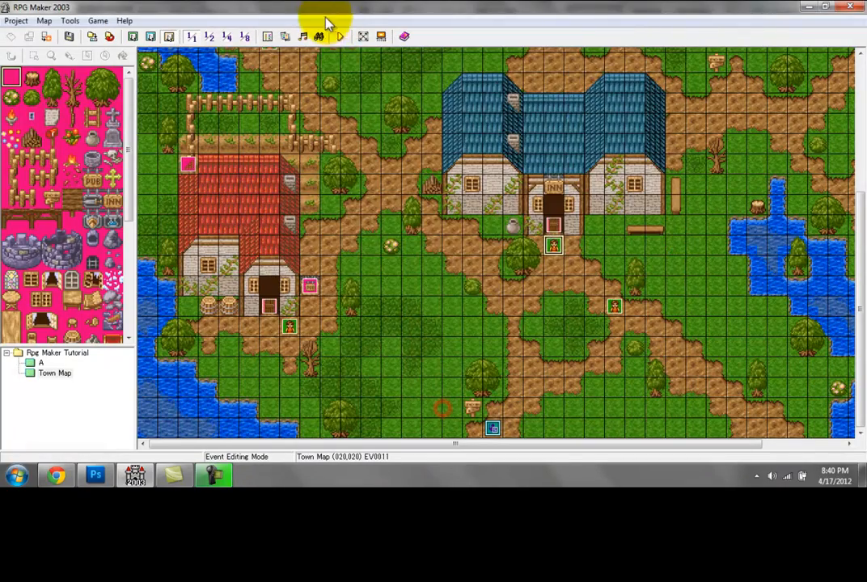
# Step: Save the map, test play to observe how often the inn villager moves, and end the test
pyautogui.click(339, 37)
pyautogui.press('Return')
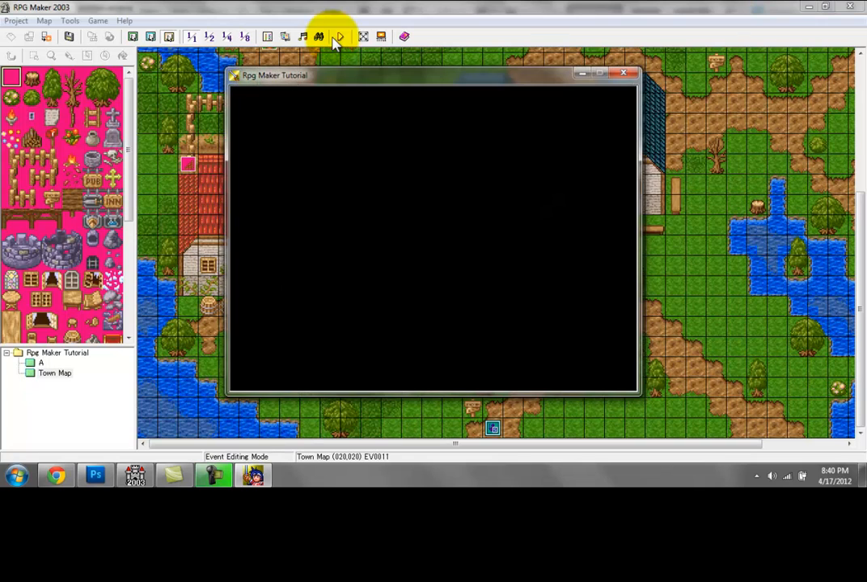
pyautogui.press('Return')
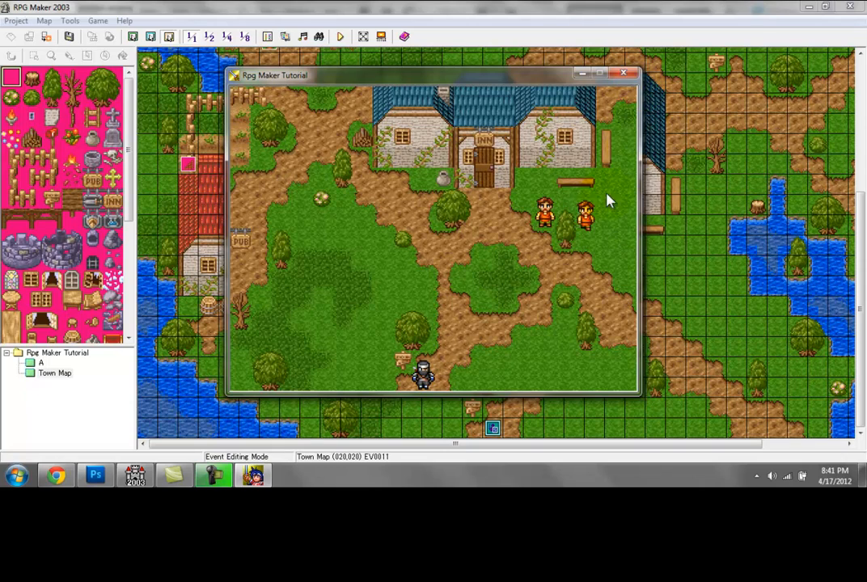
pyautogui.click(631, 75)
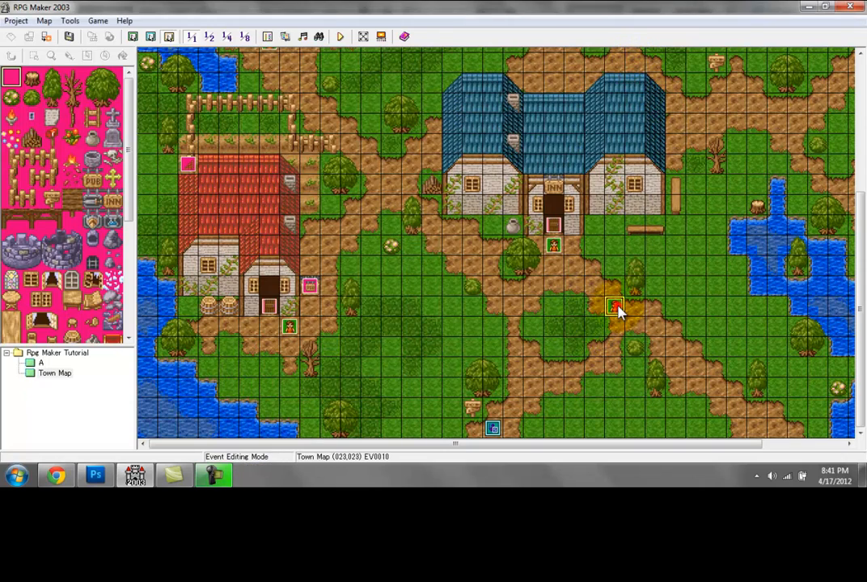
# Step: For the villager on the path southeast of the inn, set speed 8 and movement frequency 1: One-Eighth Normal
pyautogui.doubleClick(615, 307)
pyautogui.click(271, 355)
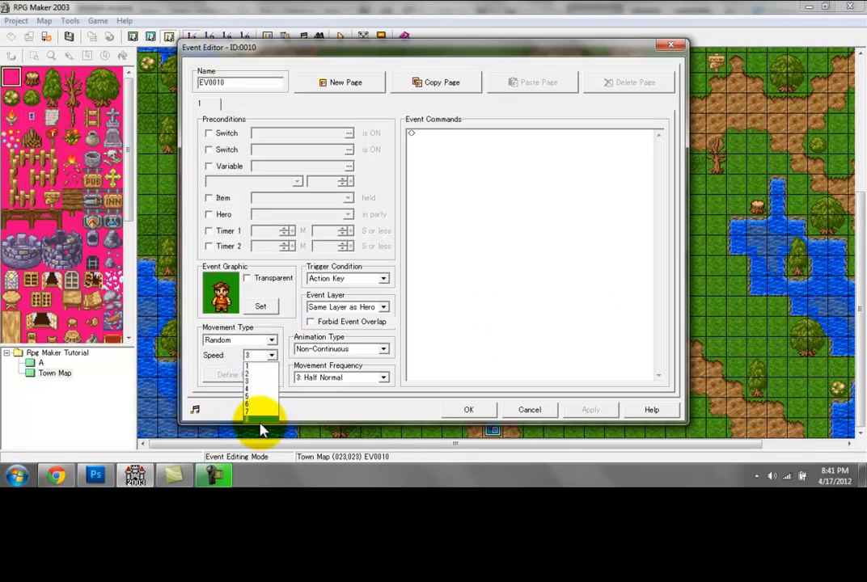
pyautogui.click(260, 419)
pyautogui.click(317, 378)
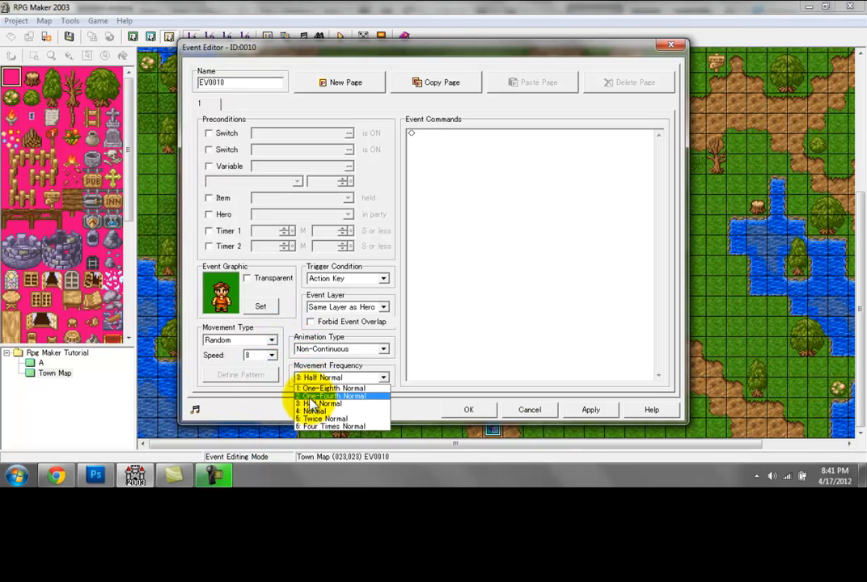
pyautogui.click(310, 396)
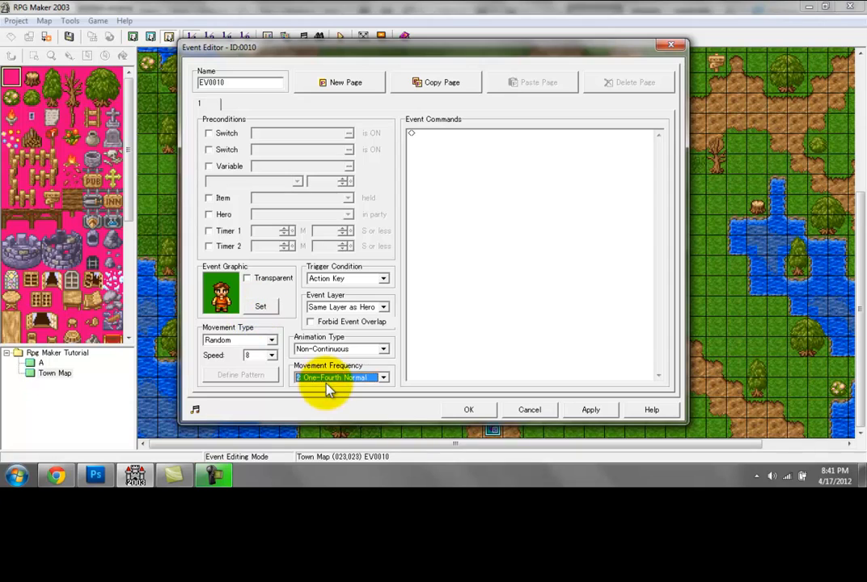
pyautogui.click(327, 378)
pyautogui.click(323, 389)
# Step: Change the path villager's graphic to the blonde woman in the pink dress from the char1 set
pyautogui.click(261, 307)
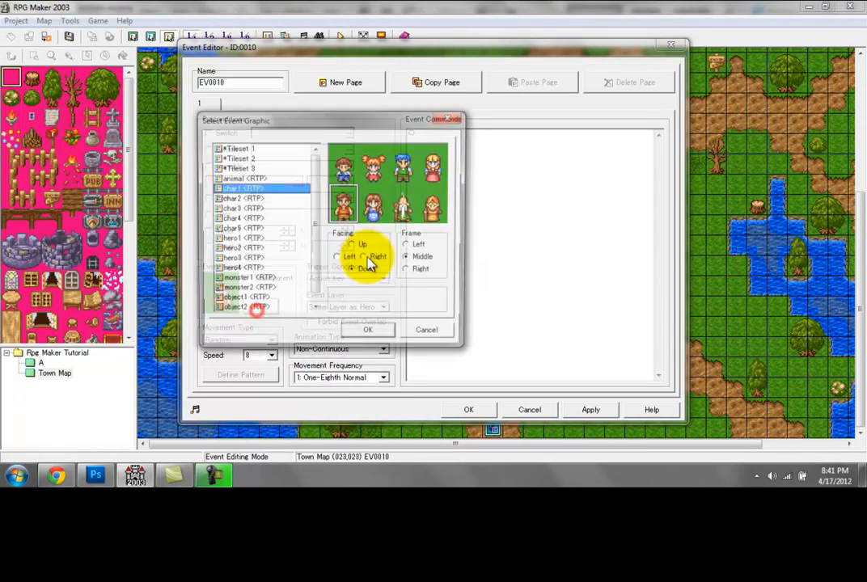
pyautogui.doubleClick(434, 155)
pyautogui.click(490, 409)
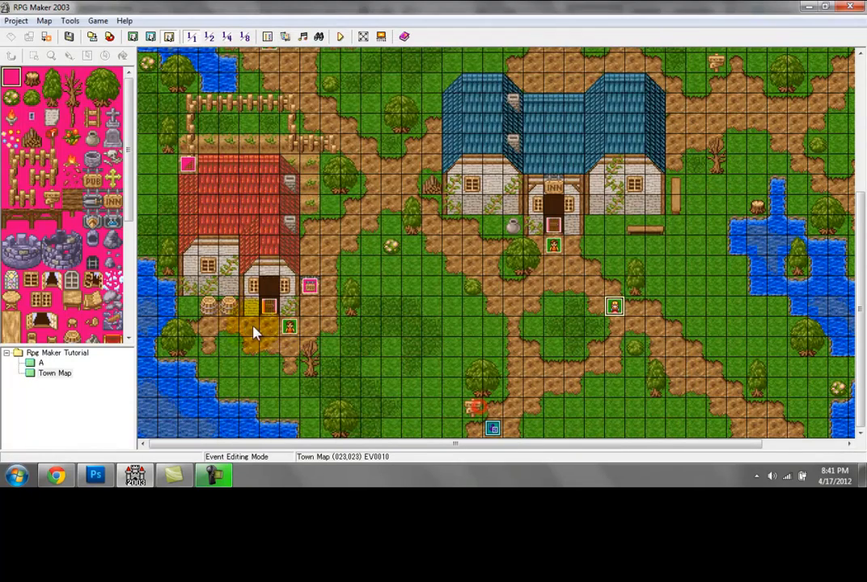
# Step: Change the graphic of the villager outside the pub to the brown-haired woman in the blue dress from char1
pyautogui.doubleClick(291, 327)
pyautogui.click(261, 306)
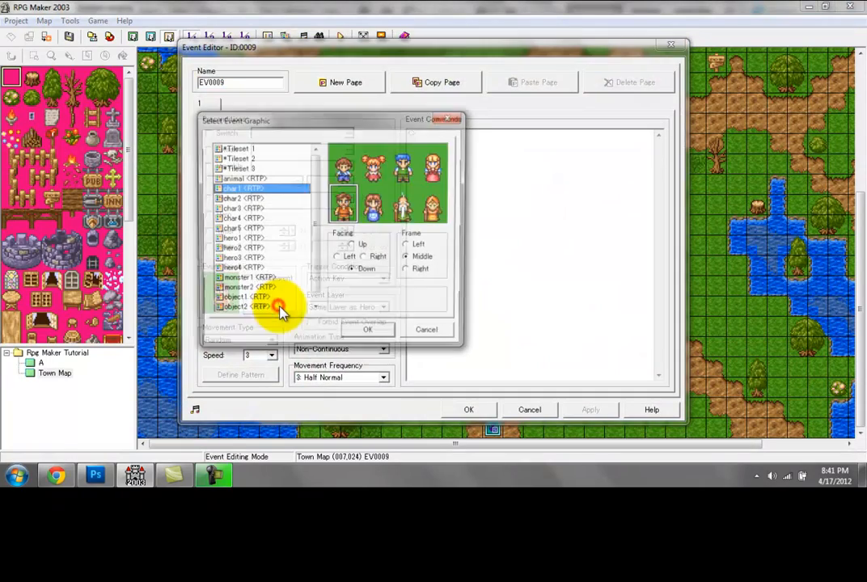
pyautogui.doubleClick(374, 203)
# Step: Set the pub villager's movement speed to 8 and movement frequency to 2: One-Fourth Normal
pyautogui.click(250, 352)
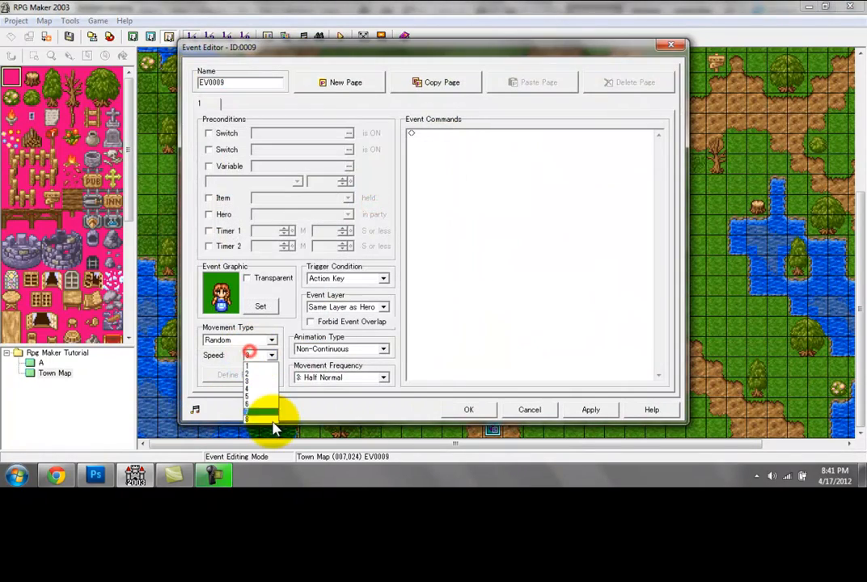
pyautogui.click(270, 421)
pyautogui.click(322, 380)
pyautogui.click(325, 396)
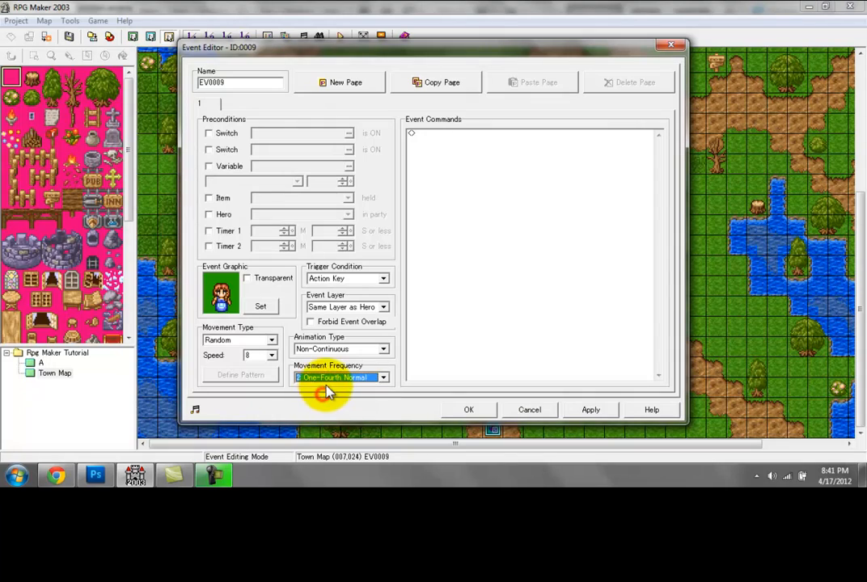
# Step: Set the pub villager's movement type to Toward Hero and animation type to Continuous
pyautogui.click(243, 341)
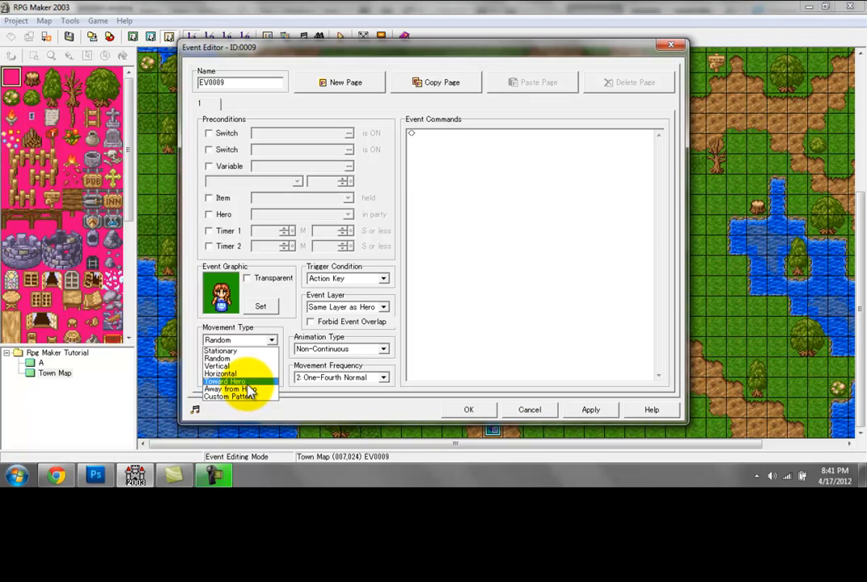
pyautogui.click(236, 380)
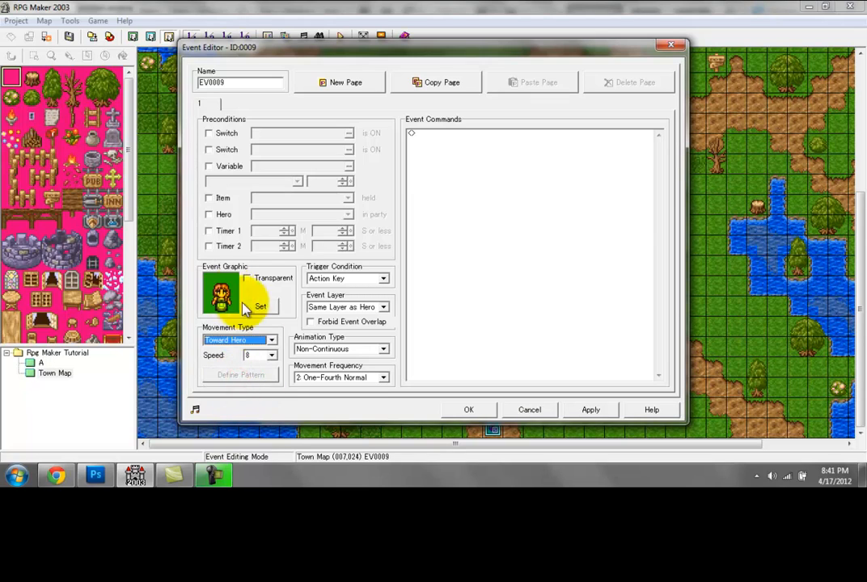
pyautogui.click(312, 349)
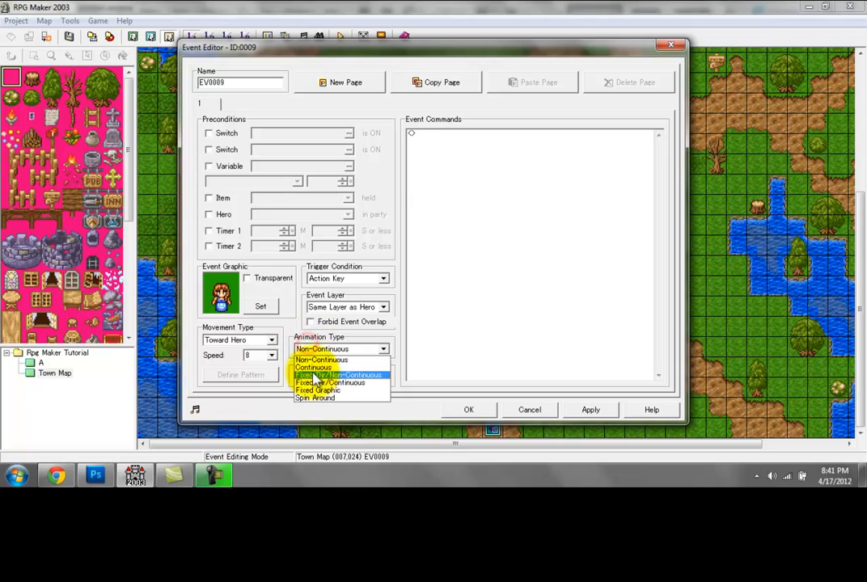
pyautogui.click(312, 366)
pyautogui.click(460, 410)
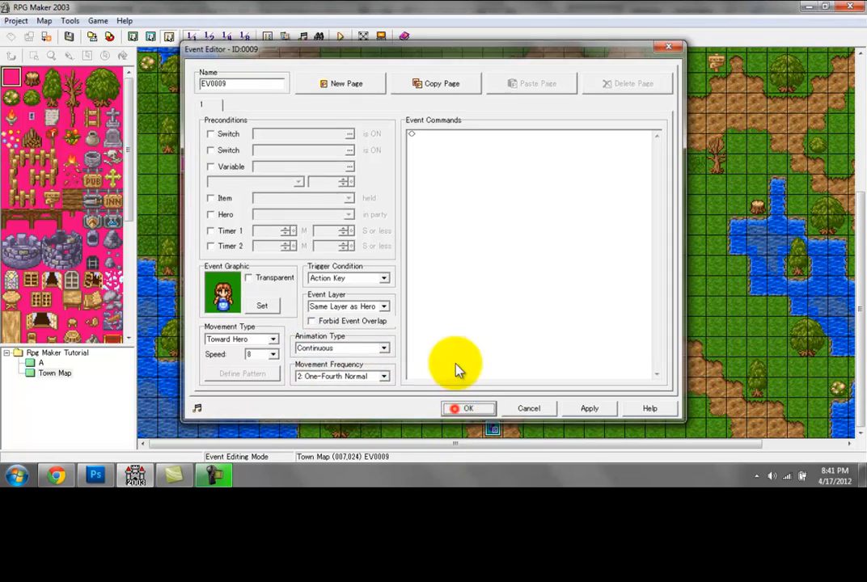
# Step: Save the map, start a test play and walk the hero up the path toward the inn to watch the villagers move
pyautogui.click(343, 37)
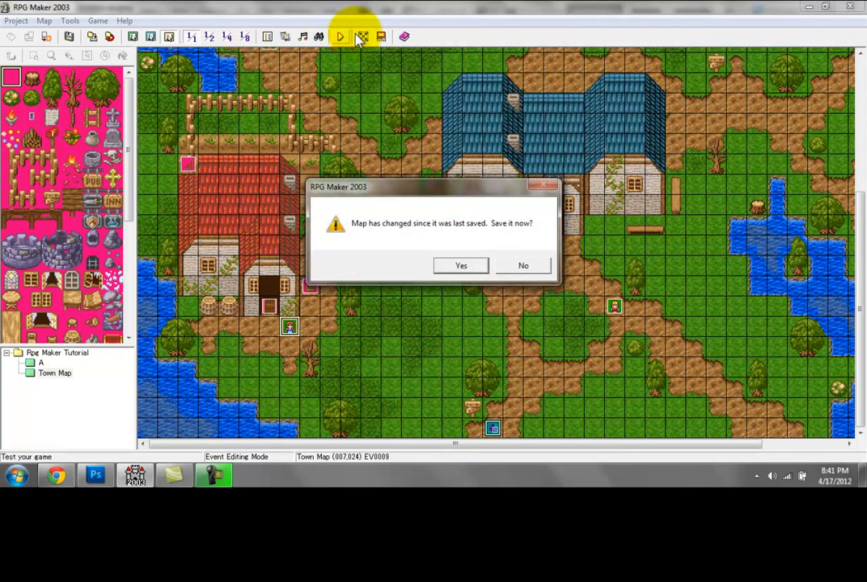
pyautogui.press('Return')
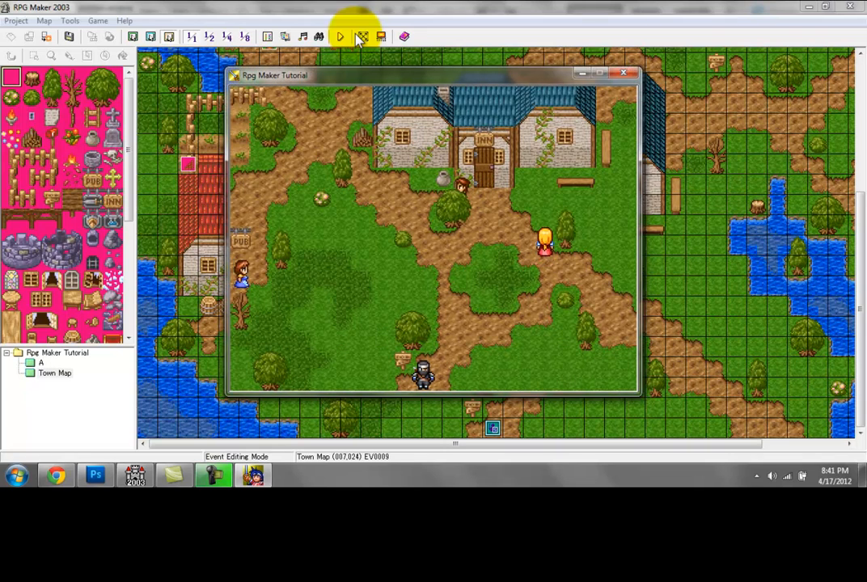
pyautogui.press('Right')
pyautogui.press('Right')
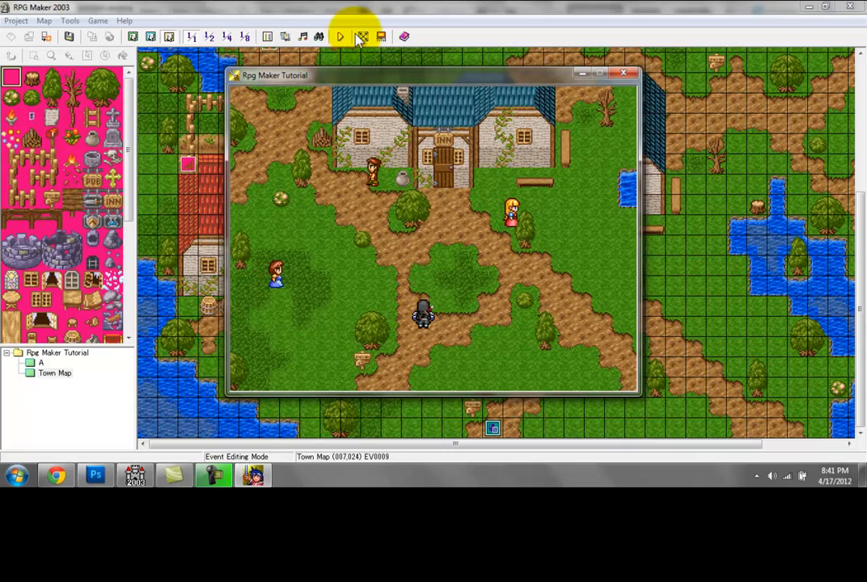
pyautogui.press('Left')
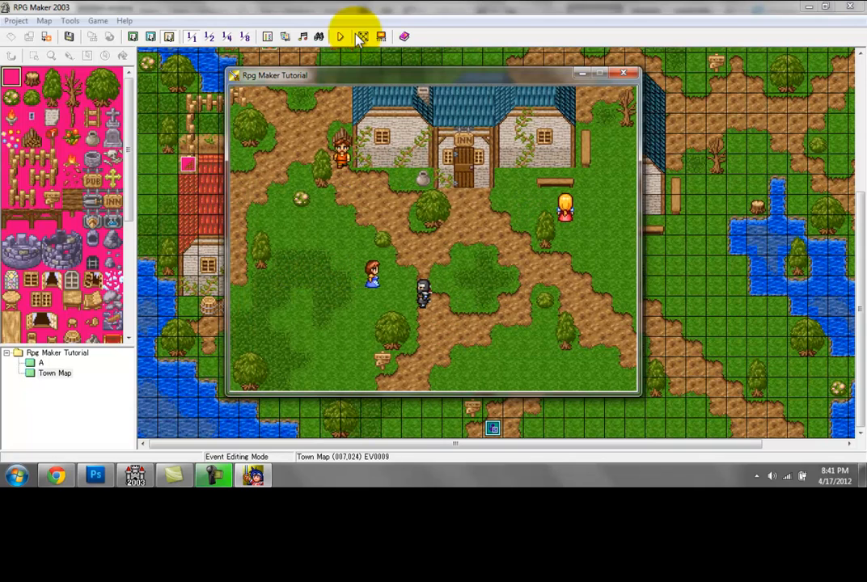
pyautogui.press('Right')
pyautogui.press('Right')
pyautogui.press('Right')
pyautogui.press('Right')
pyautogui.press('Up')
pyautogui.press('Up')
pyautogui.press('Up')
pyautogui.press('Left')
pyautogui.press('Left')
pyautogui.press('Left')
pyautogui.press('Left')
pyautogui.press('Left')
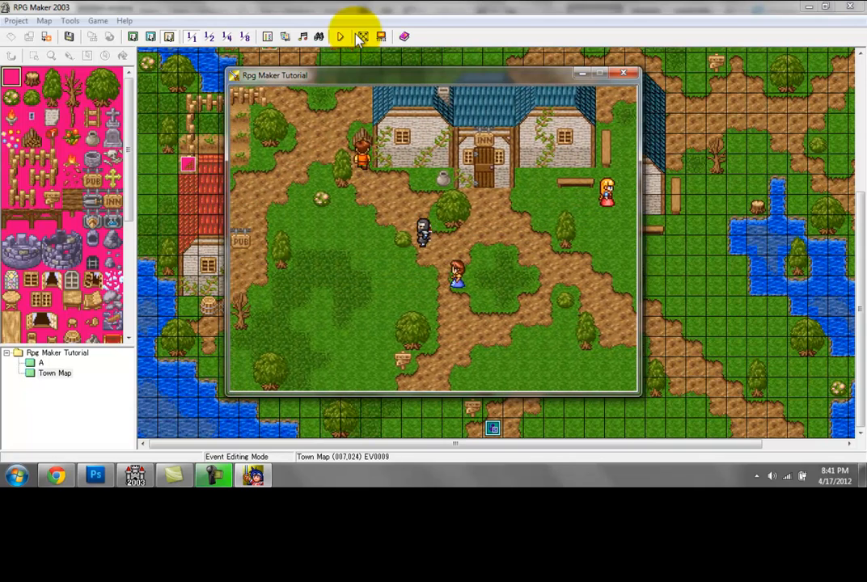
# Step: Walk the hero around the grass between the pub and the inn to check how the woman in the blue dress follows
pyautogui.press('Down')
pyautogui.press('Down')
pyautogui.press('Down')
pyautogui.press('Left')
pyautogui.press('Left')
pyautogui.press('Left')
pyautogui.press('Left')
pyautogui.press('Left')
pyautogui.press('Left')
pyautogui.press('Down')
pyautogui.press('Down')
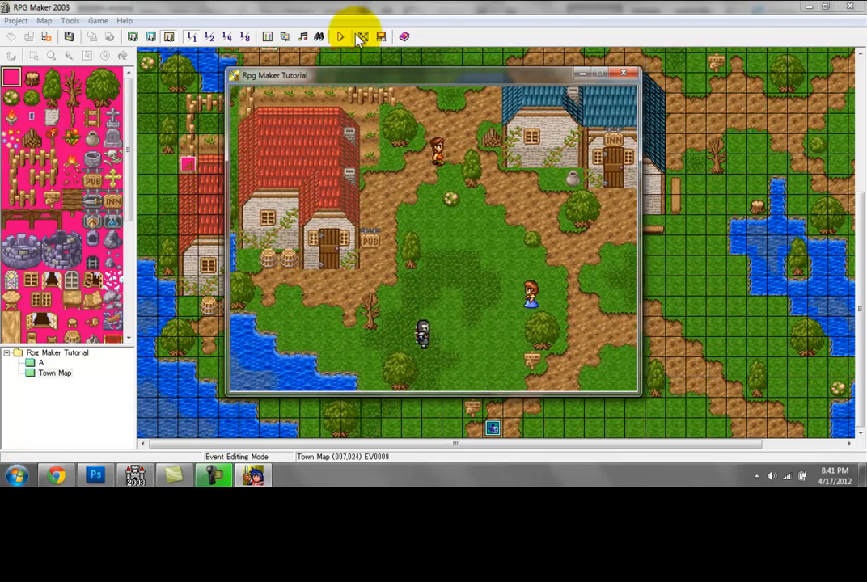
pyautogui.press('Up')
pyautogui.press('Up')
pyautogui.press('Up')
pyautogui.press('Up')
pyautogui.press('Up')
pyautogui.press('Up')
pyautogui.press('Up')
pyautogui.press('Up')
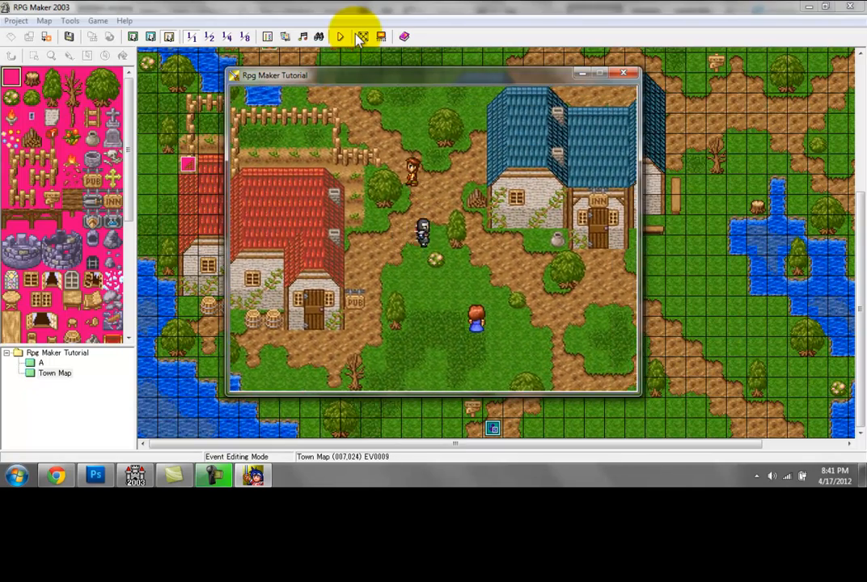
pyautogui.press('Down')
pyautogui.press('Down')
pyautogui.press('Down')
pyautogui.press('Down')
pyautogui.press('Down')
pyautogui.press('Down')
pyautogui.press('Down')
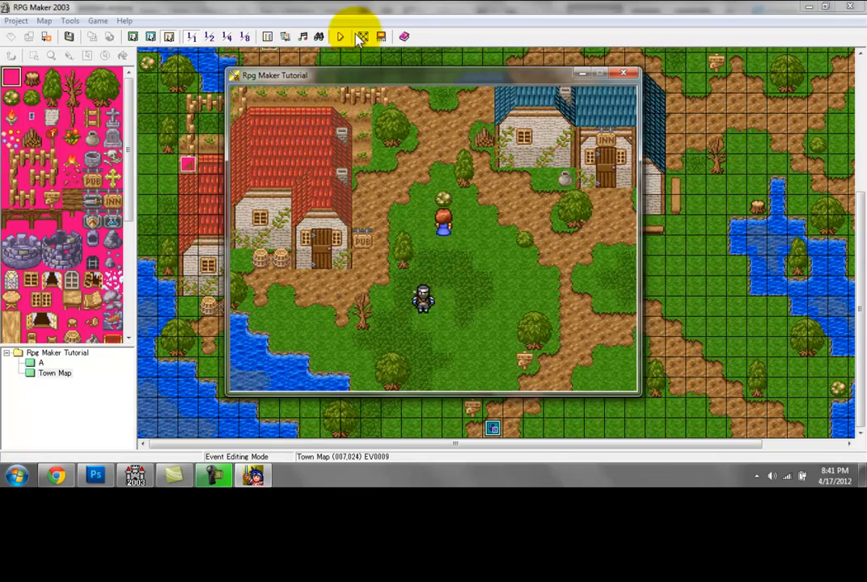
# Step: Lead the hero past the inn to the path northeast of it, checking the movement of the blonde and blue-dressed women
pyautogui.press('Right')
pyautogui.press('Right')
pyautogui.press('Right')
pyautogui.press('Right')
pyautogui.press('Right')
pyautogui.press('Right')
pyautogui.press('Right')
pyautogui.press('Up')
pyautogui.press('Up')
pyautogui.press('Up')
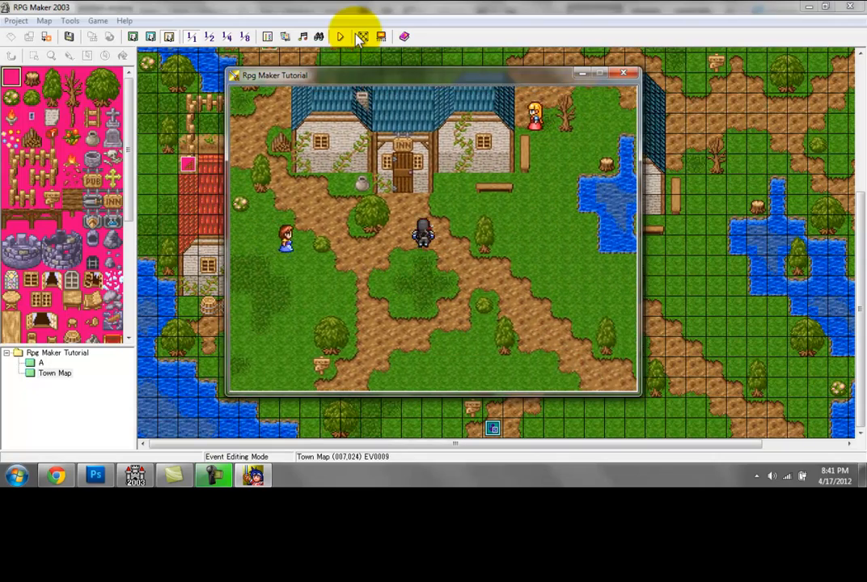
pyautogui.press('Right')
pyautogui.press('Right')
pyautogui.press('Right')
pyautogui.press('Right')
pyautogui.press('Right')
pyautogui.press('Right')
pyautogui.press('Right')
pyautogui.press('Right')
pyautogui.press('Up')
pyautogui.press('Up')
pyautogui.press('Up')
pyautogui.press('Up')
pyautogui.press('Up')
pyautogui.press('Up')
pyautogui.press('Up')
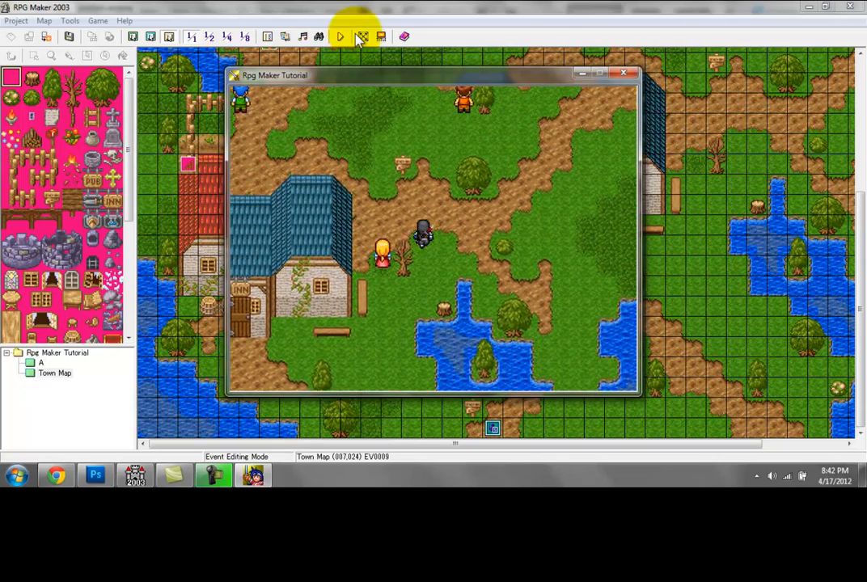
# Step: Walk the hero to the northern shops to watch the villagers there, and end the test play
pyautogui.press('Up')
pyautogui.press('Up')
pyautogui.press('Up')
pyautogui.press('Up')
pyautogui.press('Up')
pyautogui.press('Left')
pyautogui.press('Left')
pyautogui.press('Left')
pyautogui.press('Left')
pyautogui.press('Left')
pyautogui.press('Left')
pyautogui.press('Left')
pyautogui.press('Left')
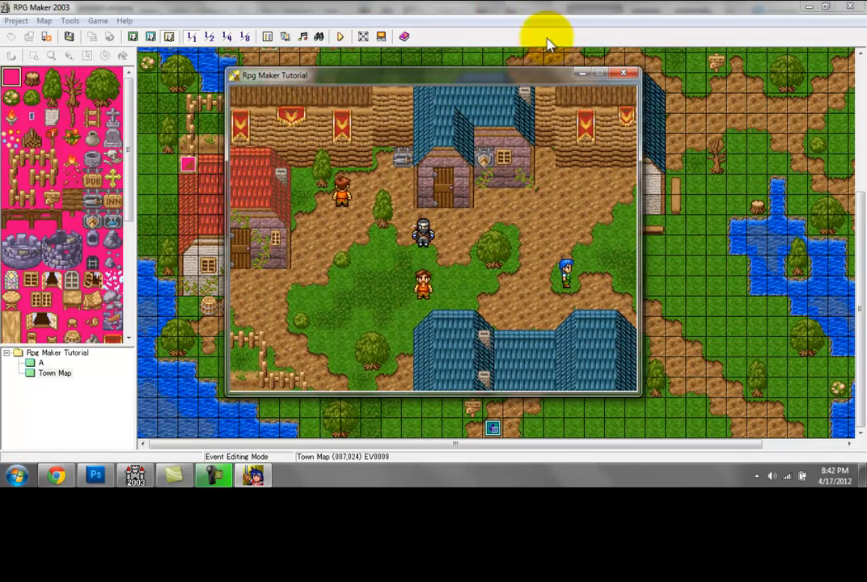
pyautogui.click(624, 74)
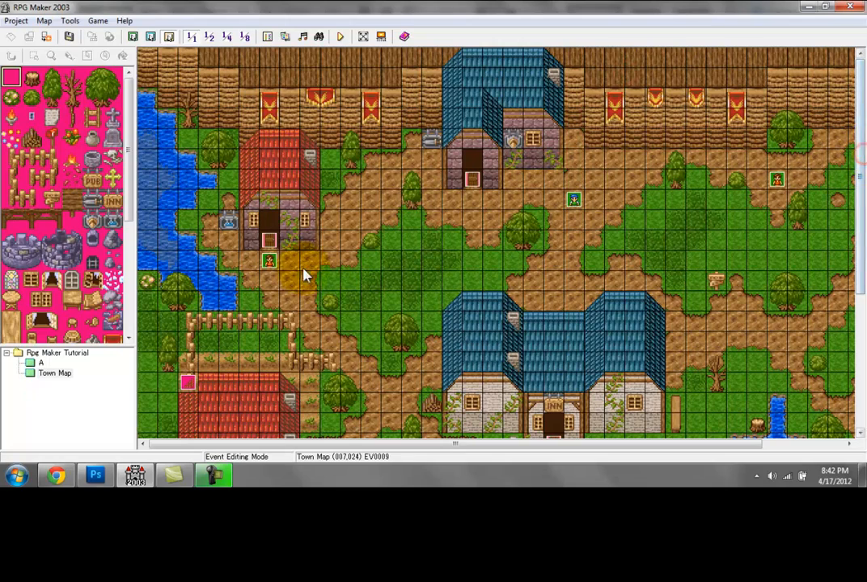
# Step: Change the graphic of the villager outside the northwest red-roofed shop to char1's old man with a staff and set his movement type to Stationary
pyautogui.doubleClick(290, 260)
pyautogui.click(261, 306)
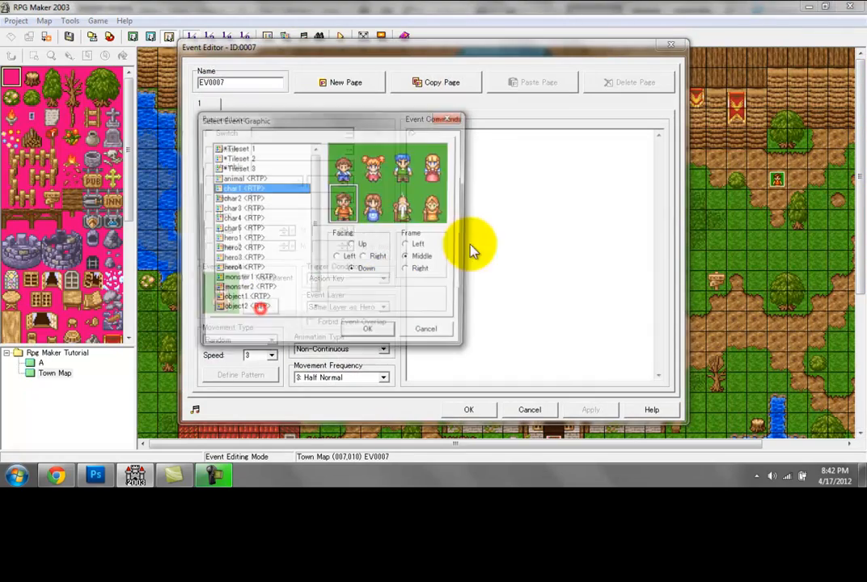
pyautogui.click(398, 214)
pyautogui.doubleClick(398, 214)
pyautogui.click(272, 340)
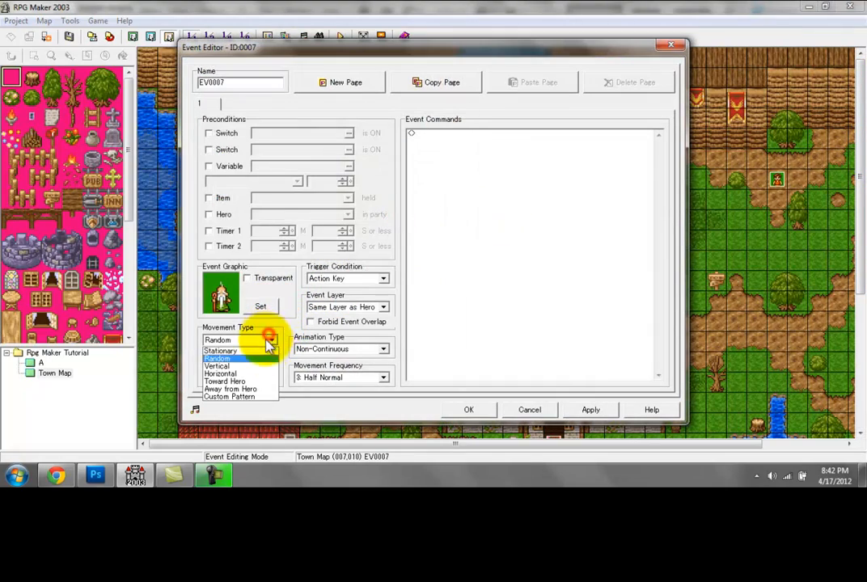
pyautogui.click(260, 353)
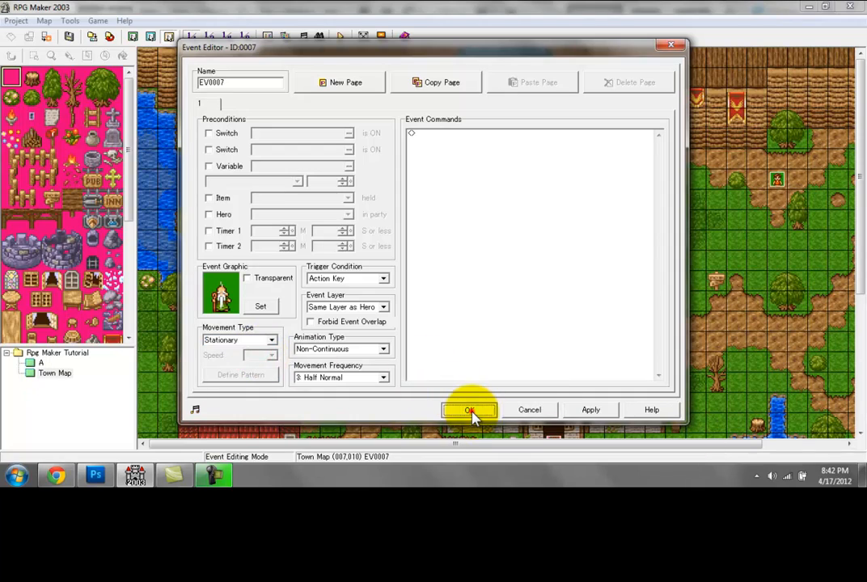
pyautogui.click(468, 410)
pyautogui.doubleClick(289, 263)
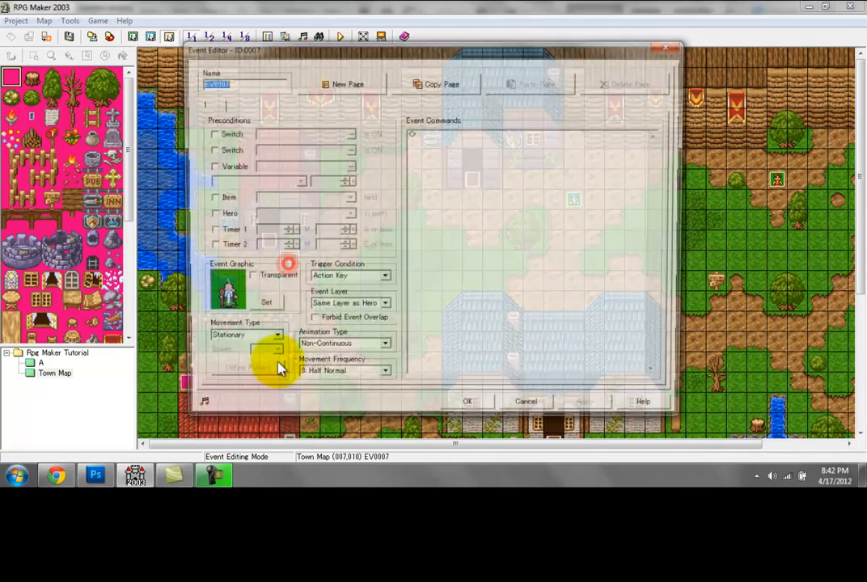
pyautogui.click(466, 410)
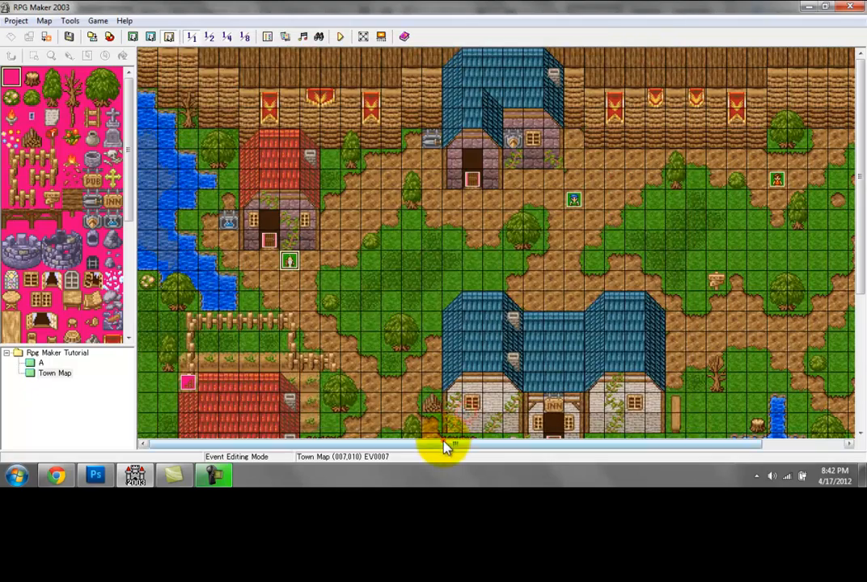
# Step: Change the blue-haired villager's graphic to the white cow from the animal set
pyautogui.moveTo(441, 447); pyautogui.dragTo(524, 446)
pyautogui.doubleClick(480, 200)
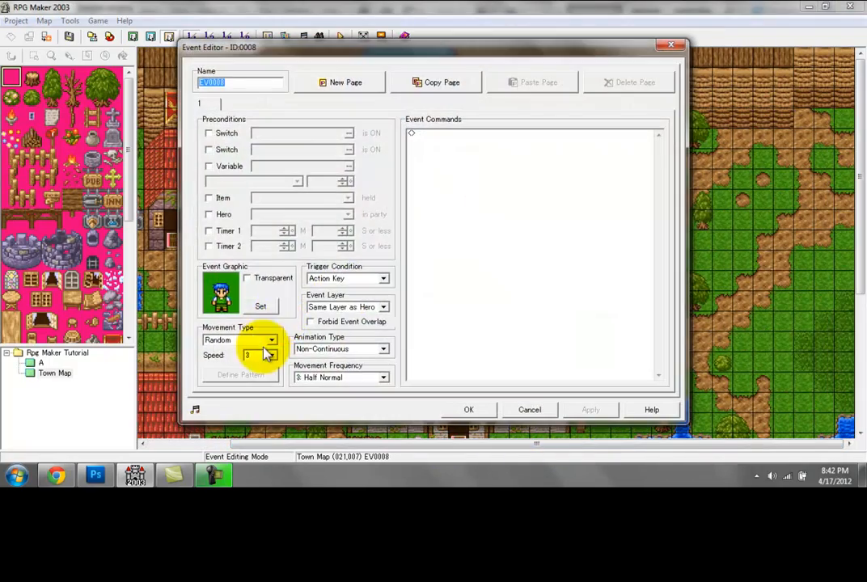
pyautogui.click(265, 306)
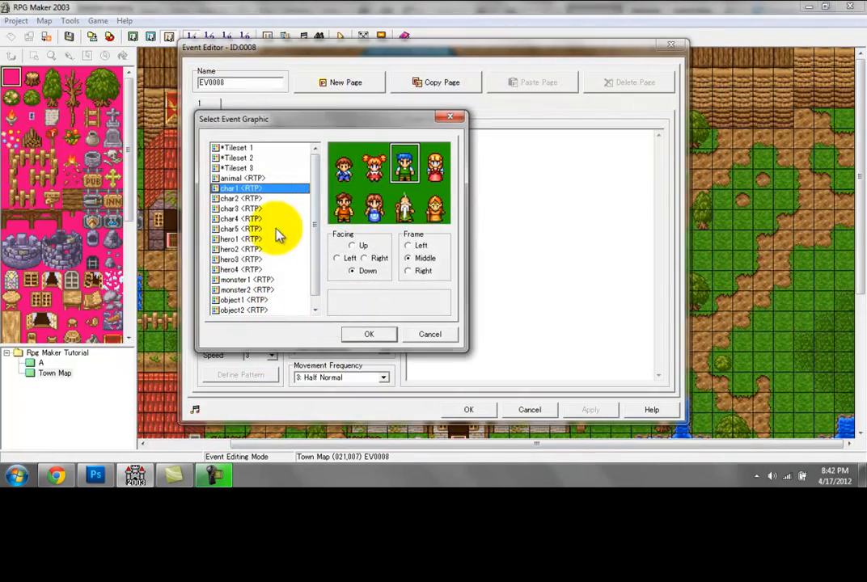
pyautogui.click(267, 178)
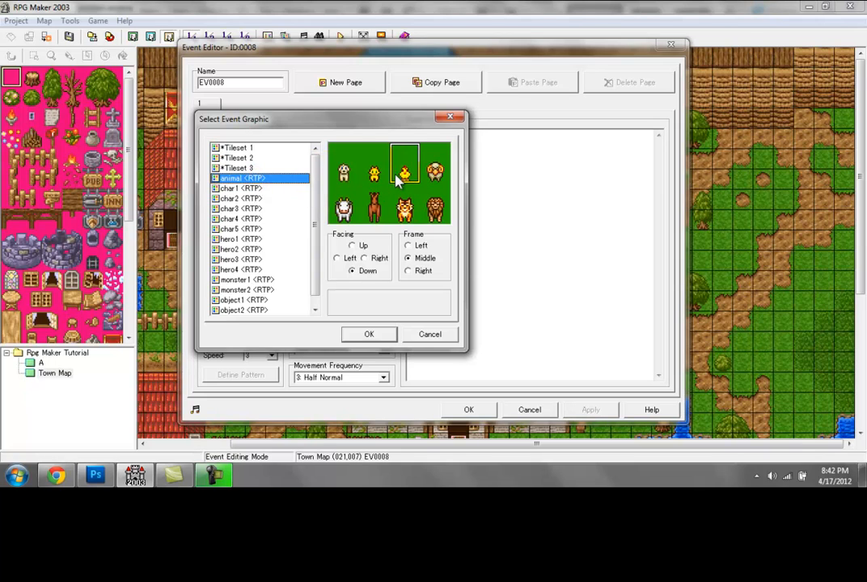
pyautogui.click(344, 211)
pyautogui.click(368, 334)
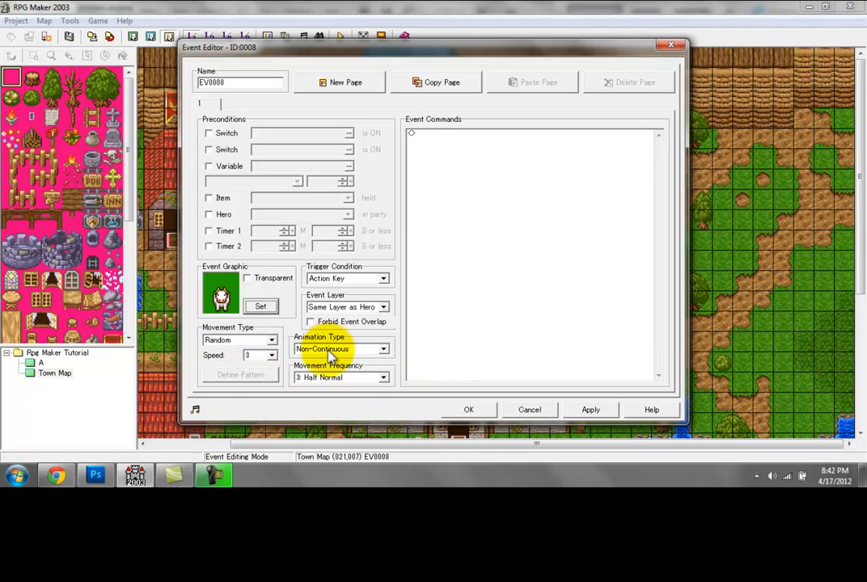
pyautogui.click(468, 409)
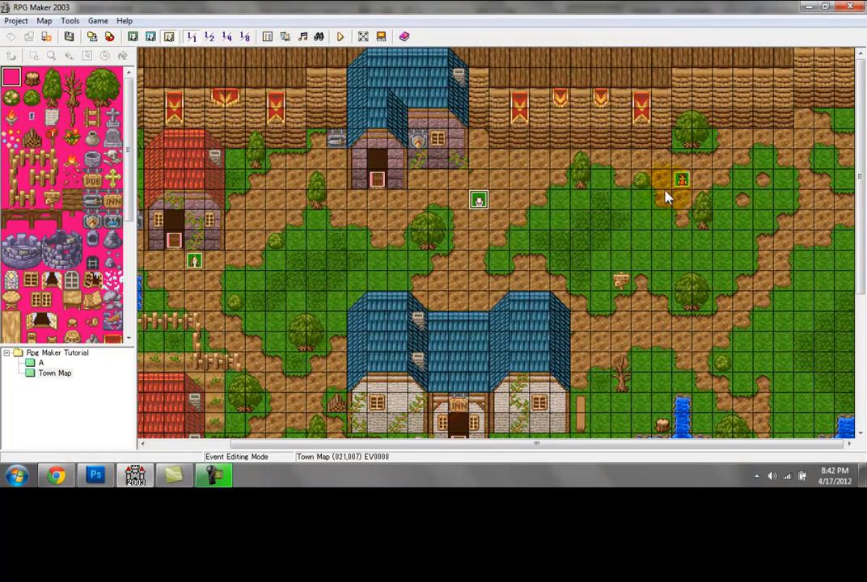
# Step: Change the graphic of the orange-clothed villager in the northeast to the dog from the animal set
pyautogui.doubleClick(678, 180)
pyautogui.click(259, 304)
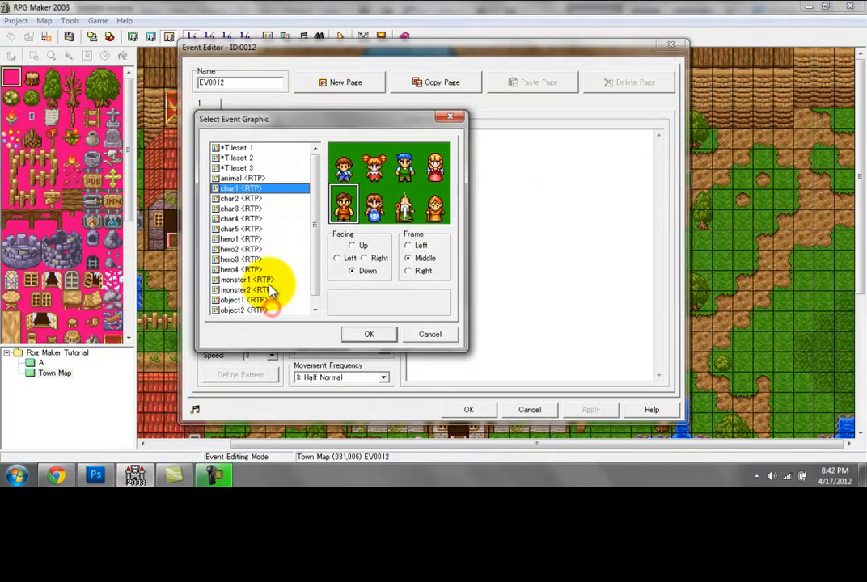
pyautogui.click(269, 178)
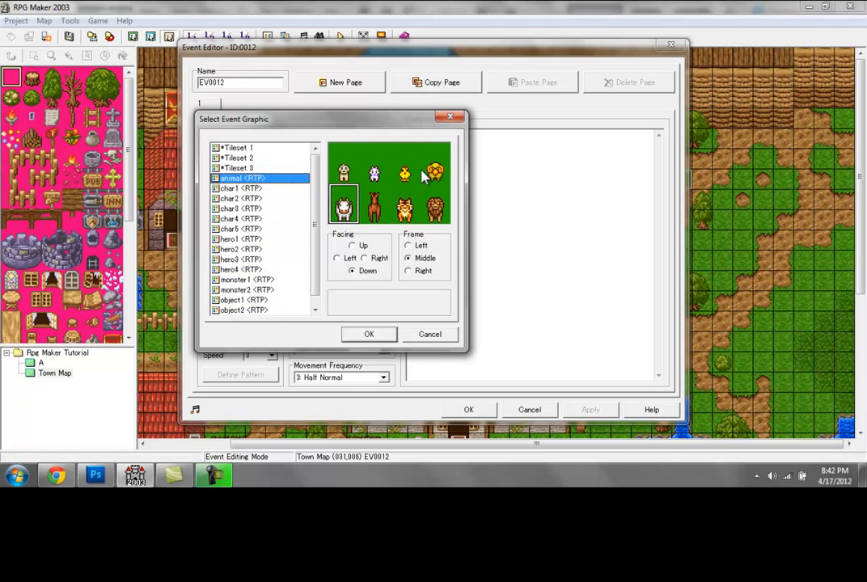
pyautogui.doubleClick(341, 172)
# Step: Set the dog's movement type to Toward Hero, its speed to 8 and its movement frequency to 4: Normal
pyautogui.click(270, 340)
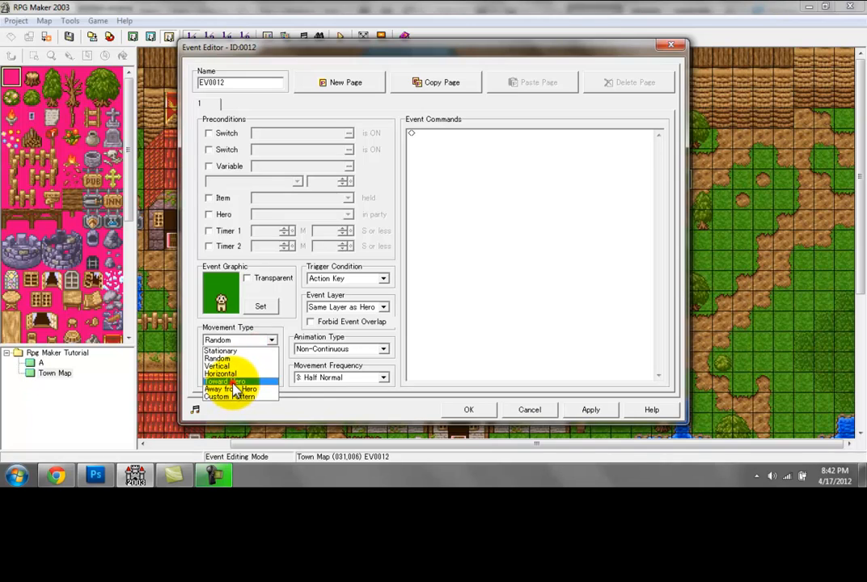
pyautogui.click(232, 382)
pyautogui.click(272, 357)
pyautogui.click(257, 411)
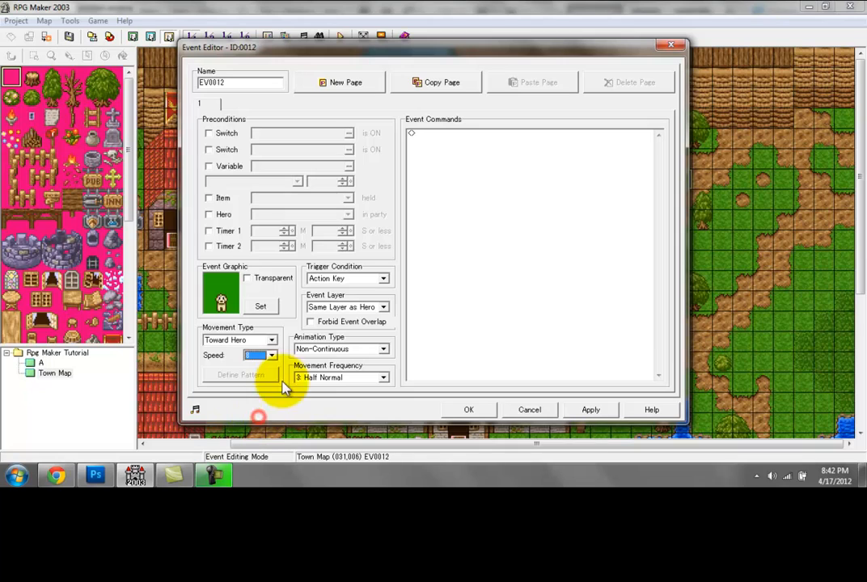
pyautogui.click(311, 378)
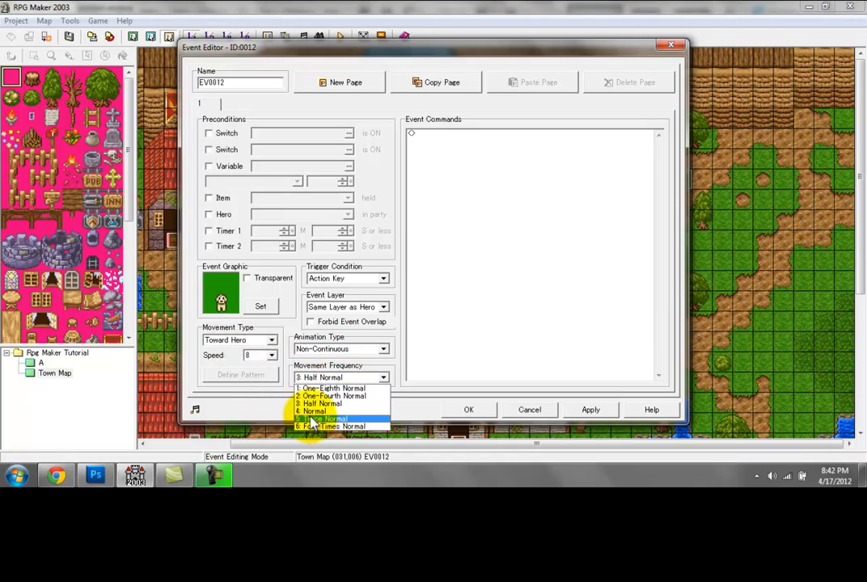
pyautogui.click(311, 410)
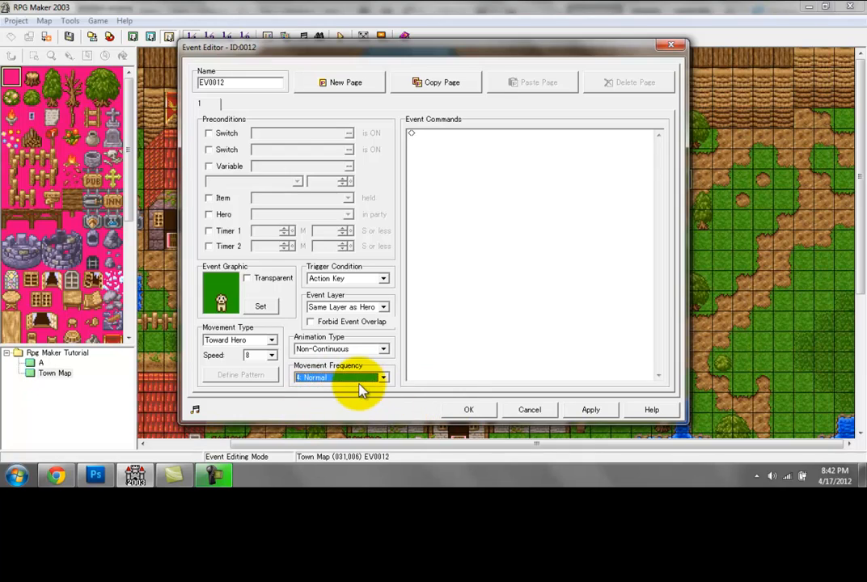
pyautogui.click(459, 410)
# Step: Set the dog event's trigger condition to Collision with Hero
pyautogui.moveTo(556, 444); pyautogui.dragTo(504, 443)
pyautogui.doubleClick(743, 190)
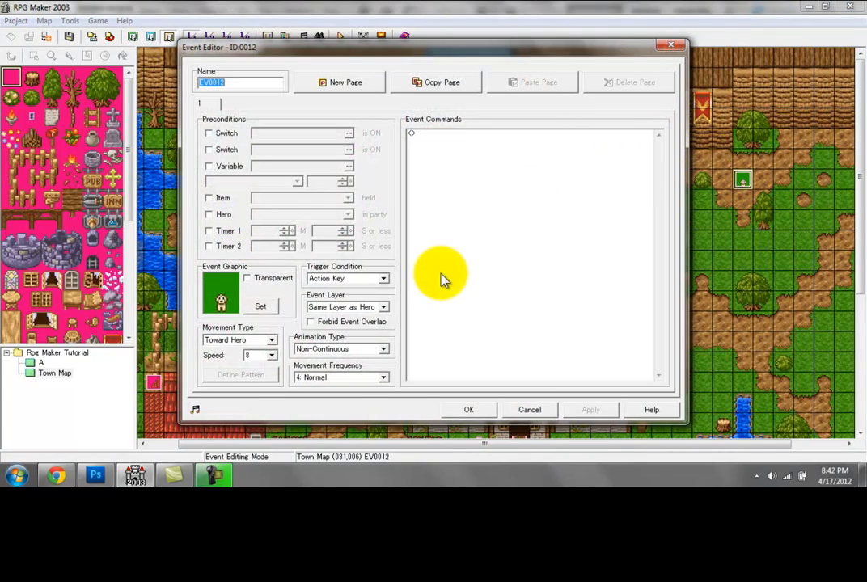
pyautogui.click(381, 278)
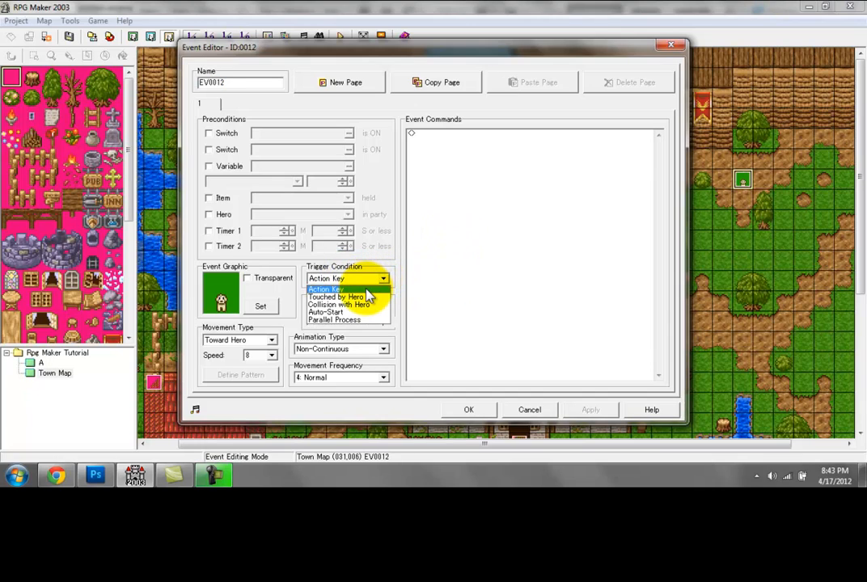
pyautogui.click(356, 306)
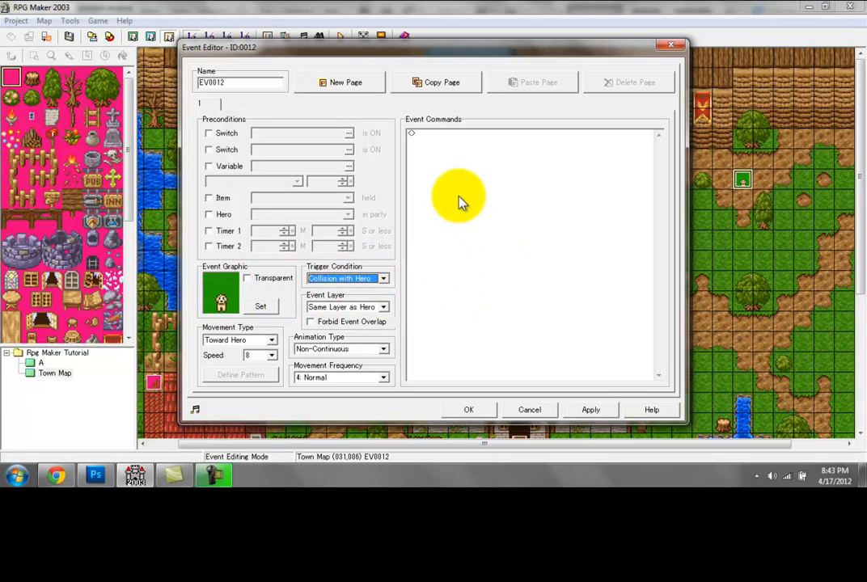
# Step: Add a Play Sound Effect command with the dog sound to the dog event, previewing the sound before accepting it
pyautogui.doubleClick(459, 147)
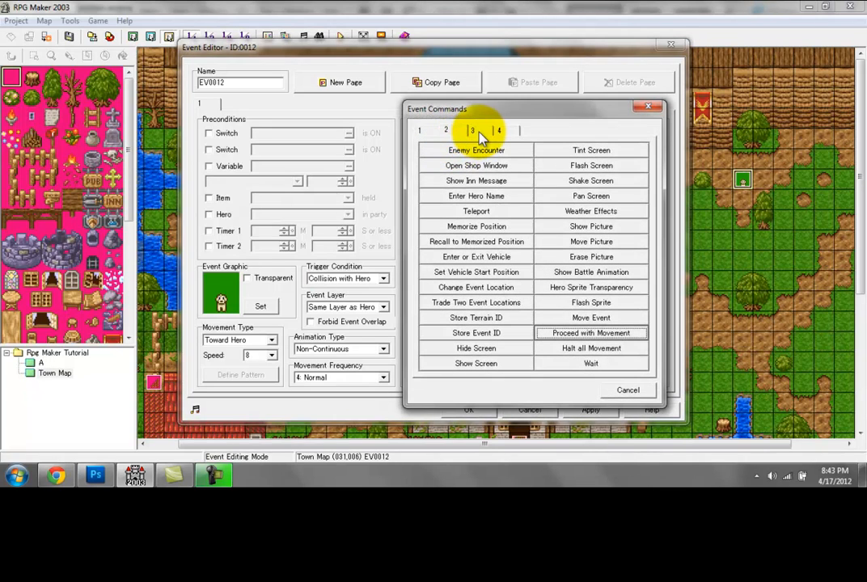
pyautogui.click(477, 131)
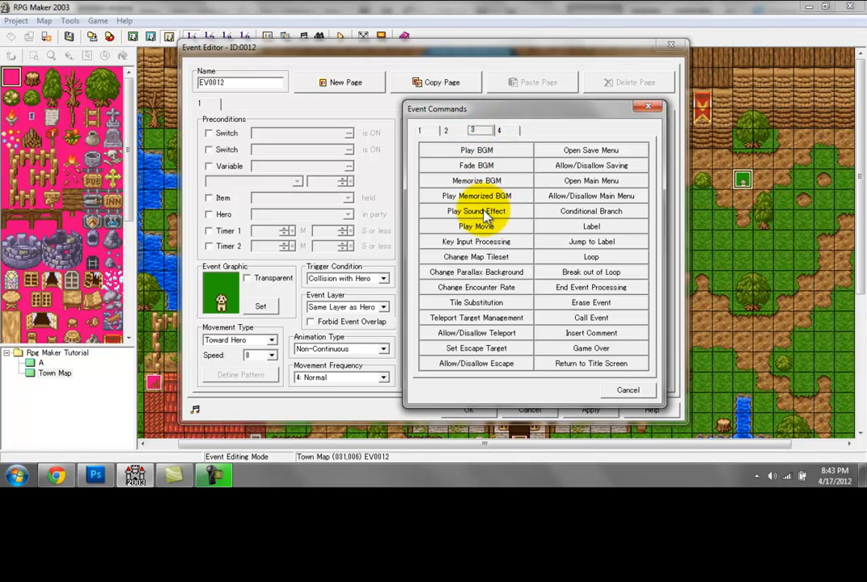
pyautogui.click(473, 212)
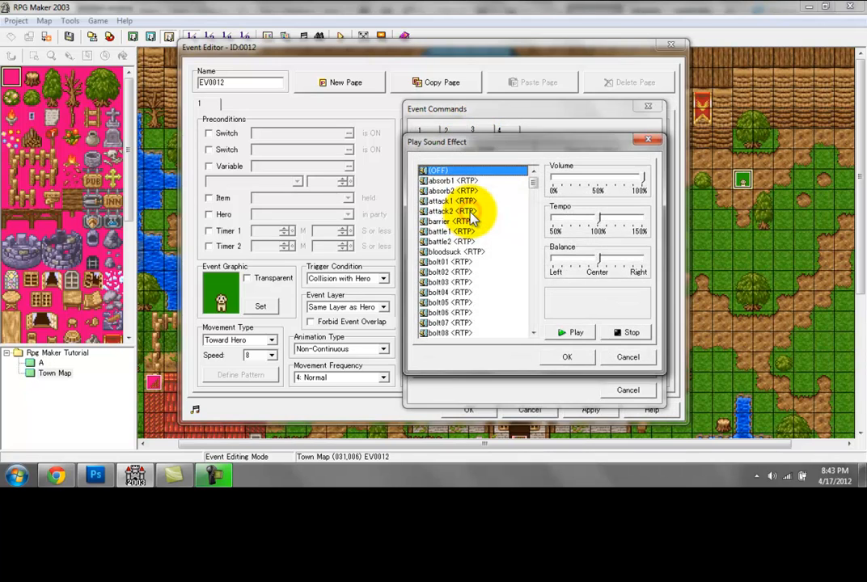
pyautogui.moveTo(533, 190)
pyautogui.mouseDown()
pyautogui.moveTo(531, 336)
pyautogui.moveTo(531, 188)
pyautogui.mouseUp()
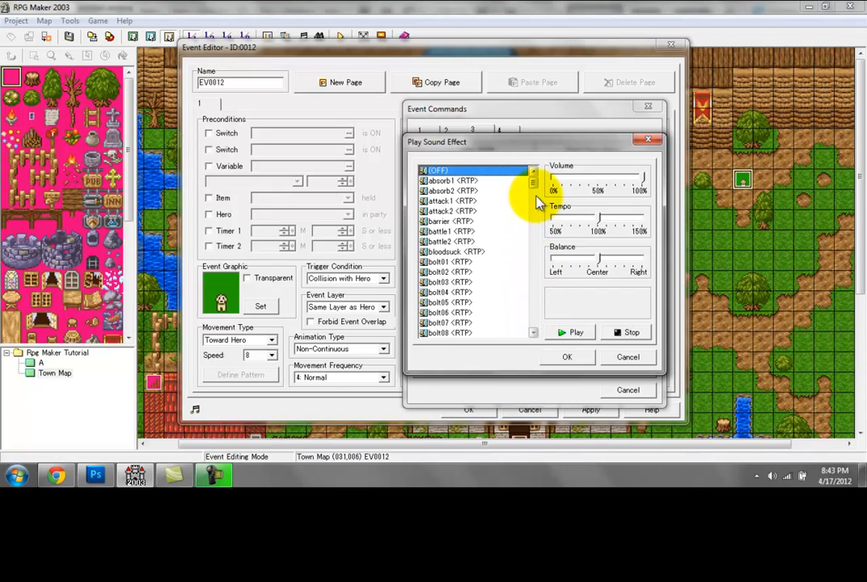
pyautogui.click(451, 211)
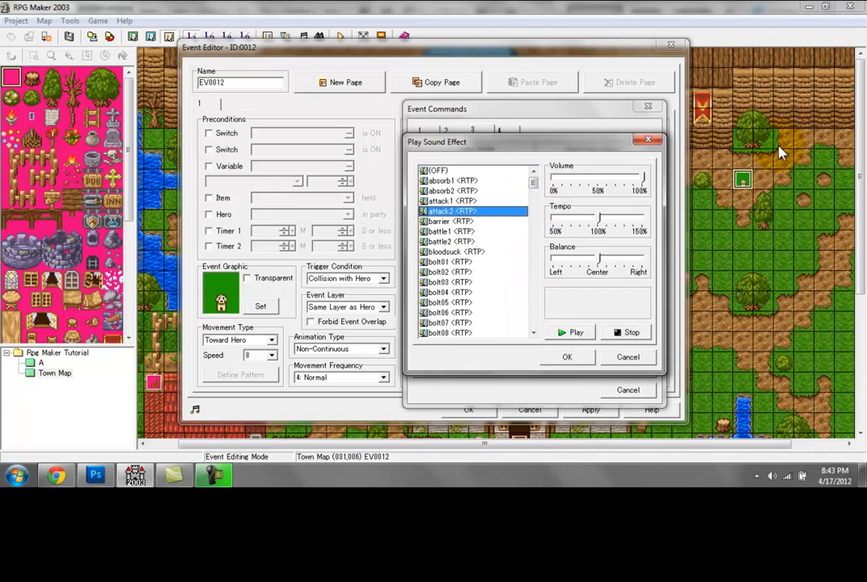
pyautogui.press('d')
pyautogui.press('d')
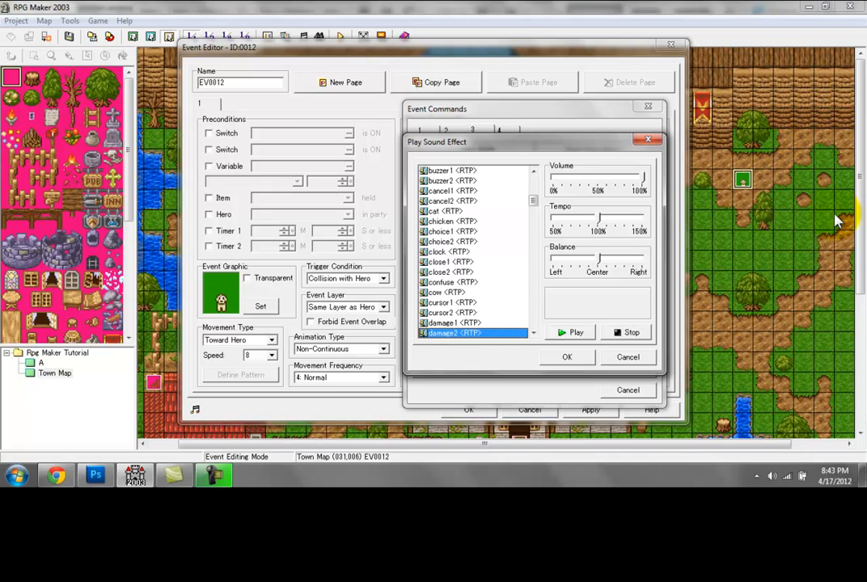
pyautogui.scroll(-4, 527, 242)
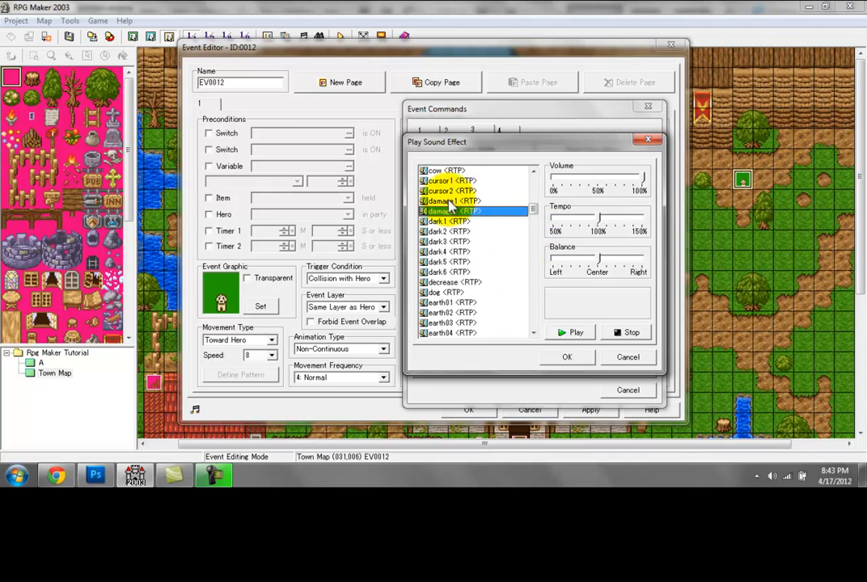
pyautogui.click(438, 294)
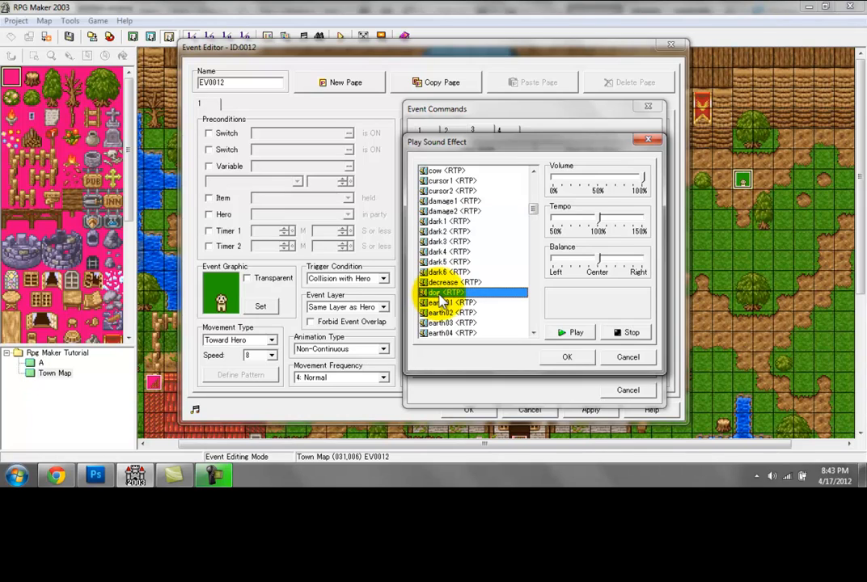
pyautogui.click(579, 337)
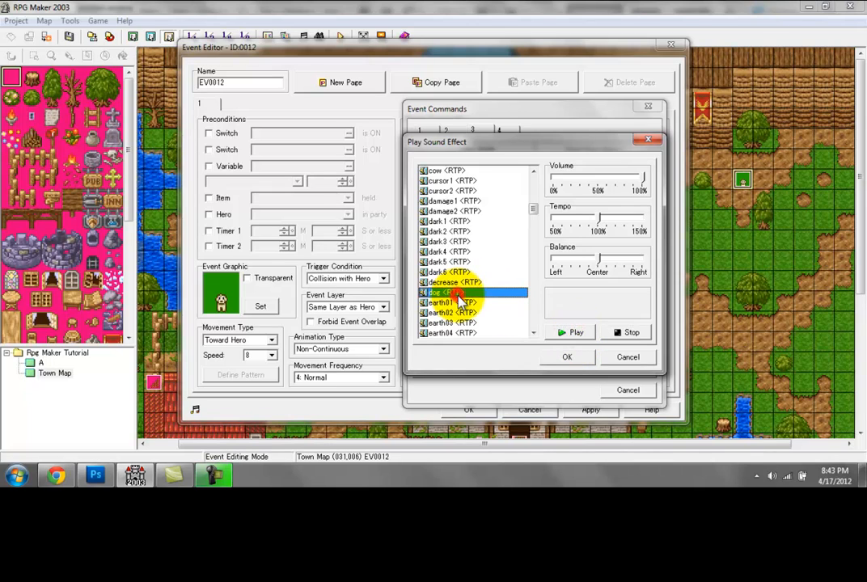
pyautogui.click(569, 358)
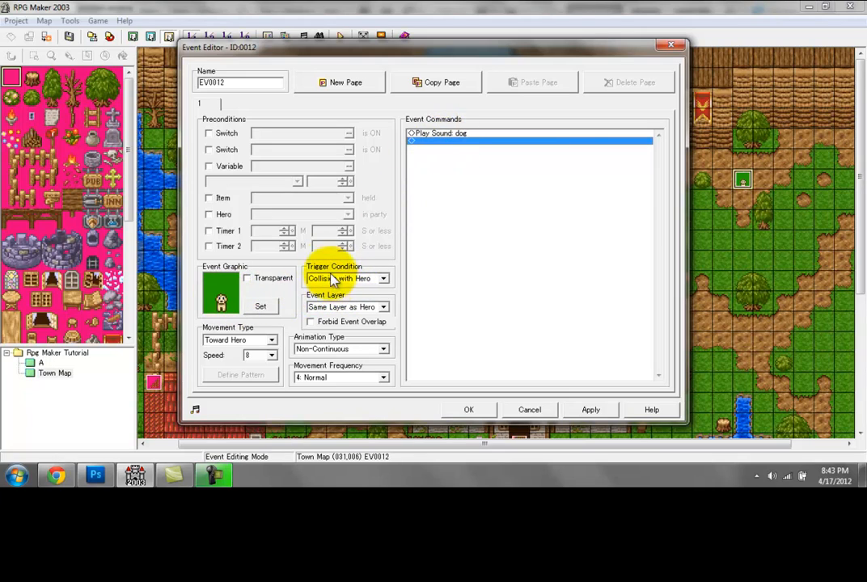
# Step: Add a 0.5-second Wait command after the dog sound and save the dog event's settings
pyautogui.click(355, 279)
pyautogui.click(455, 184)
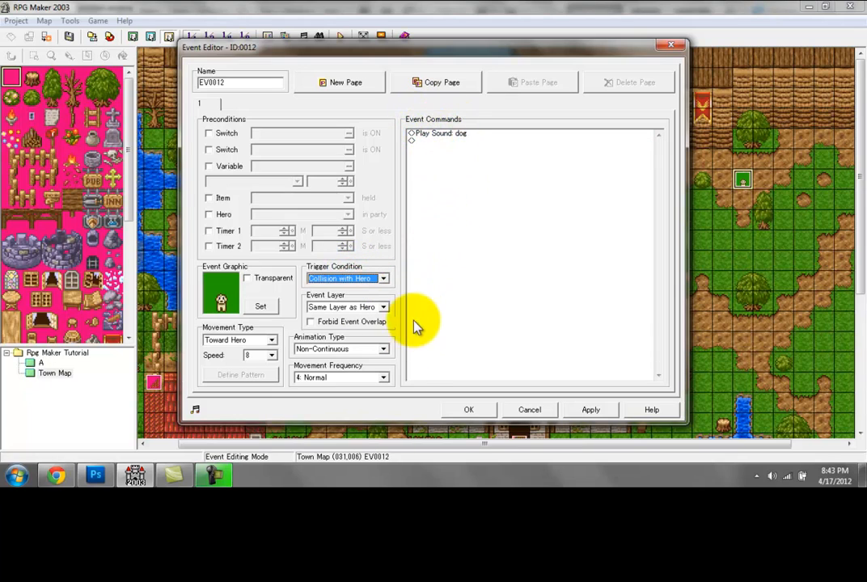
pyautogui.doubleClick(451, 141)
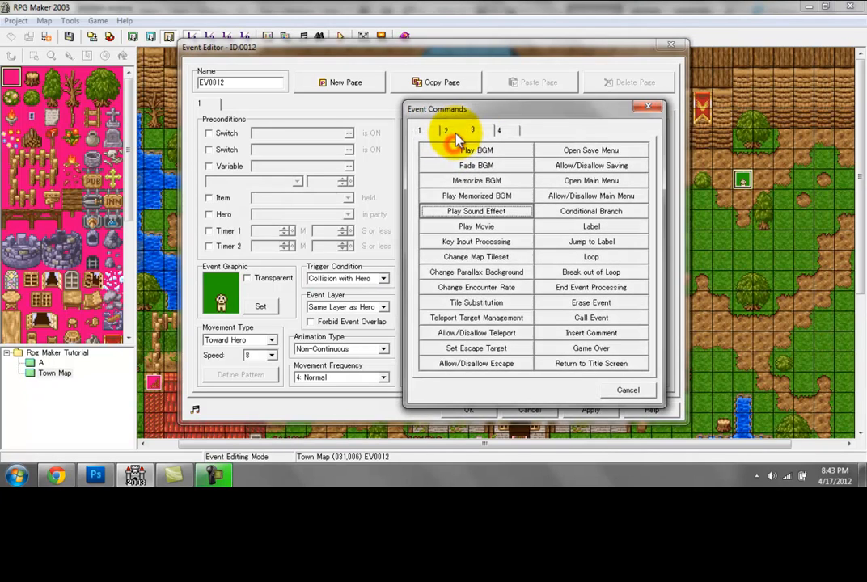
pyautogui.click(446, 130)
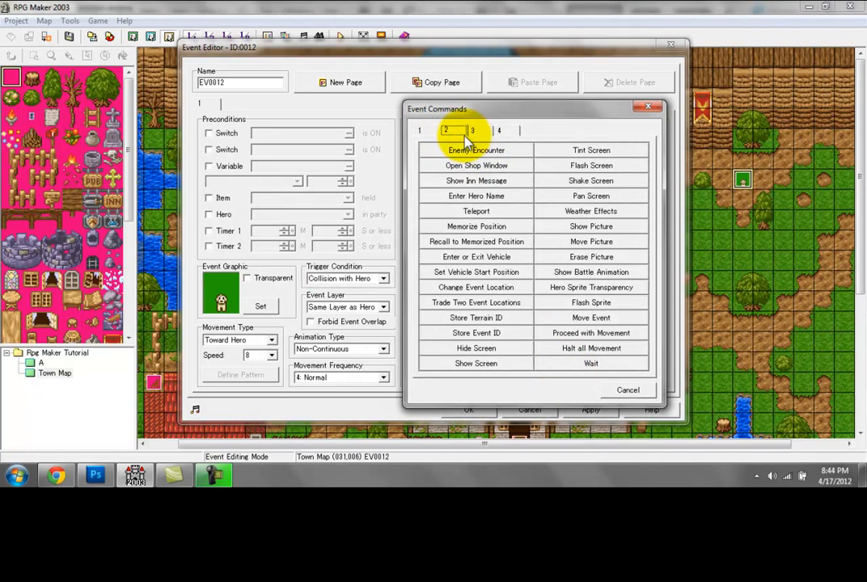
pyautogui.click(560, 363)
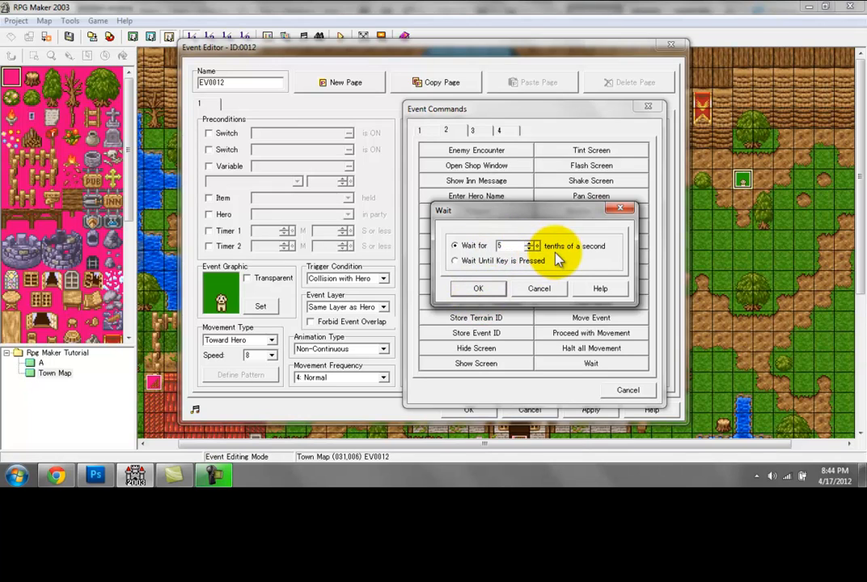
pyautogui.click(481, 289)
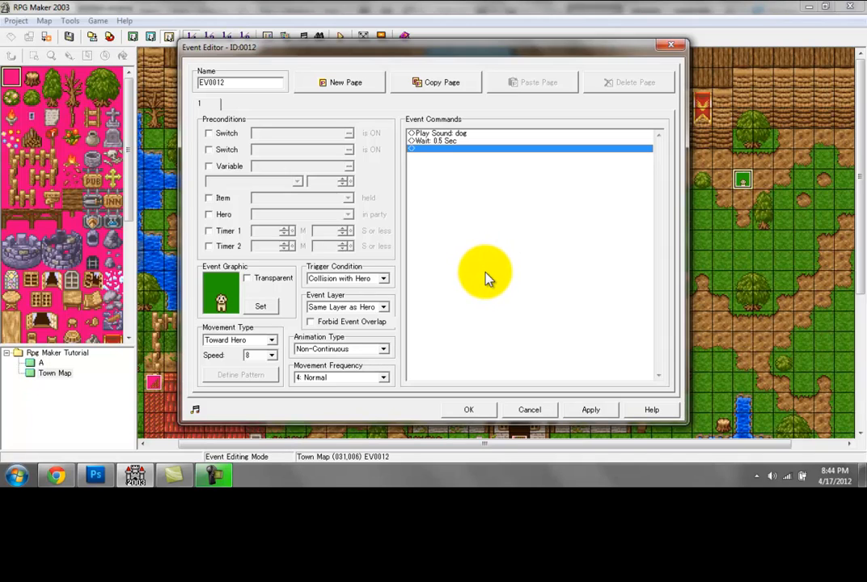
pyautogui.click(601, 410)
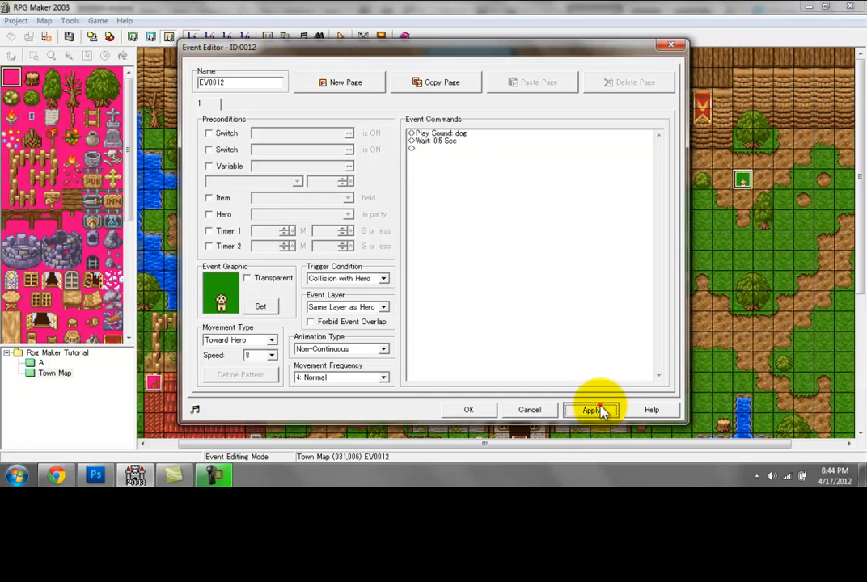
pyautogui.click(449, 133)
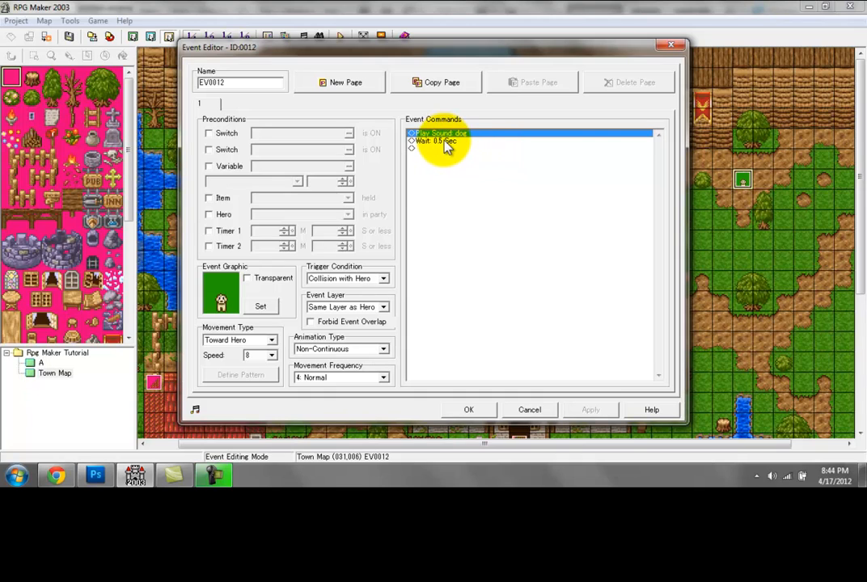
pyautogui.click(444, 141)
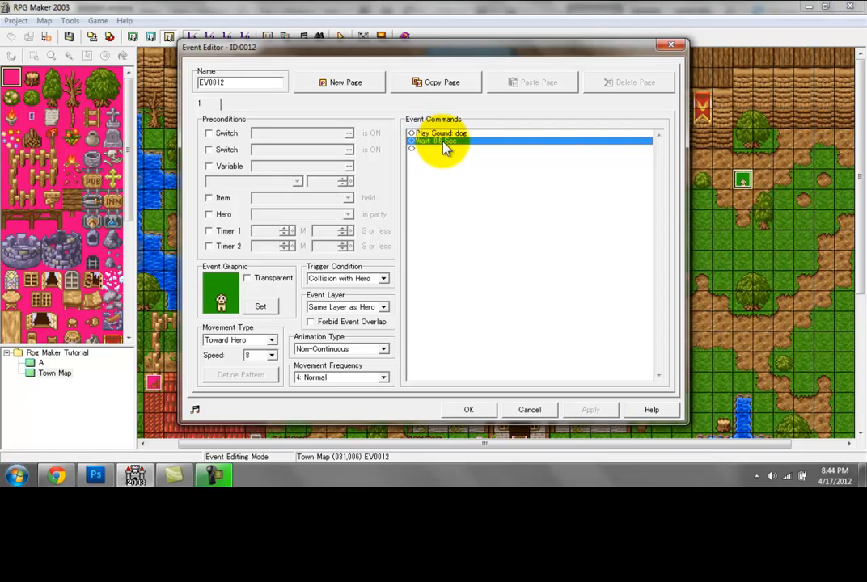
pyautogui.click(466, 410)
pyautogui.click(340, 36)
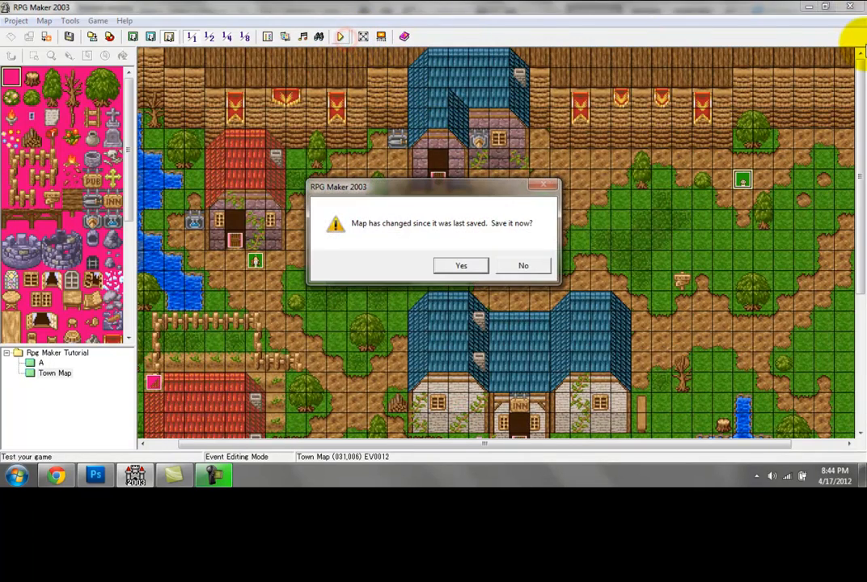
pyautogui.press('Return')
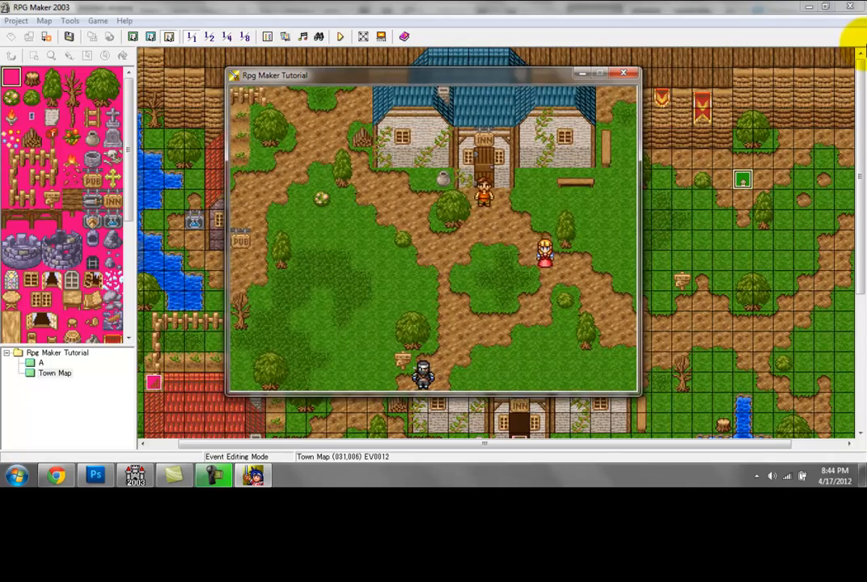
pyautogui.click(622, 75)
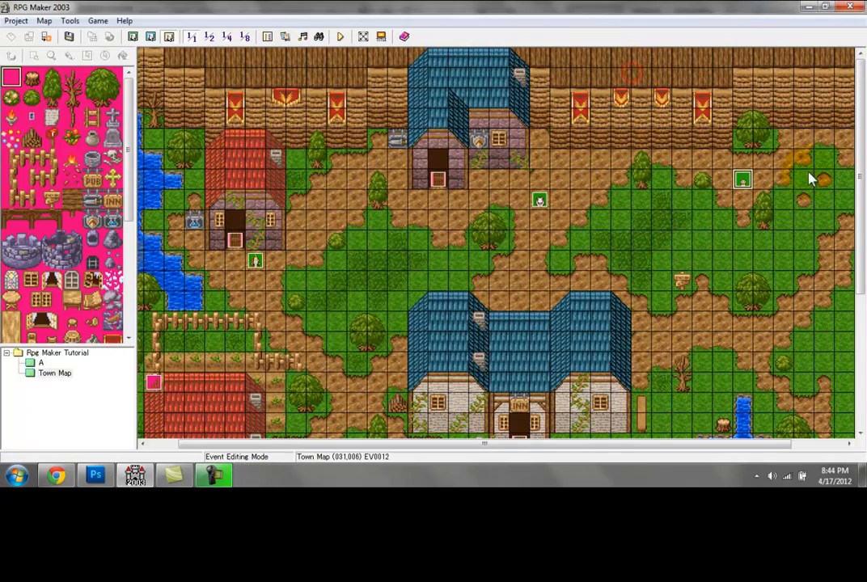
# Step: Set the movement type of the villager outside the pub to Away from Hero
pyautogui.moveTo(860, 219); pyautogui.dragTo(859, 413)
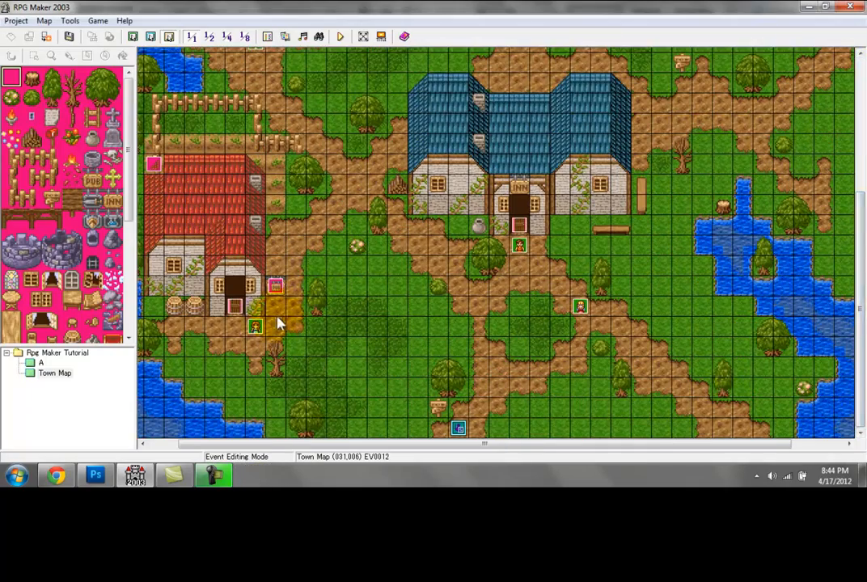
pyautogui.doubleClick(255, 327)
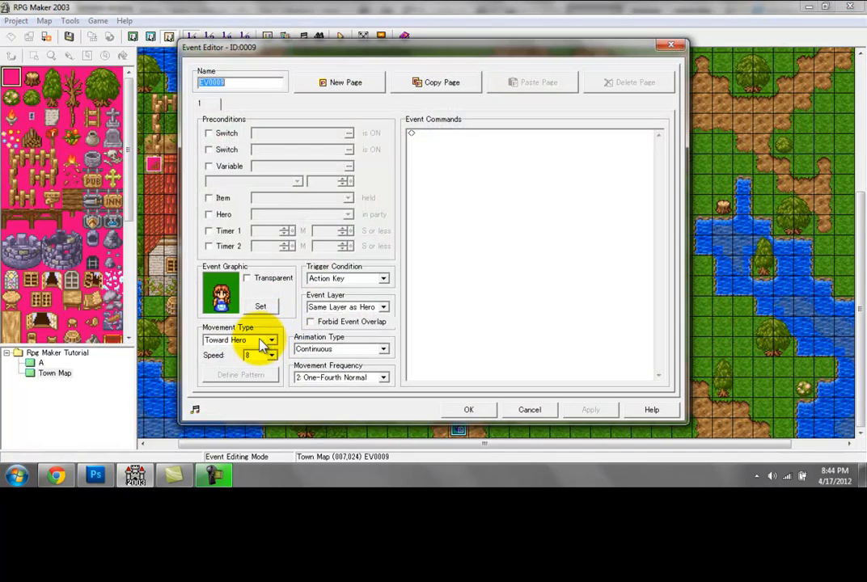
pyautogui.click(260, 341)
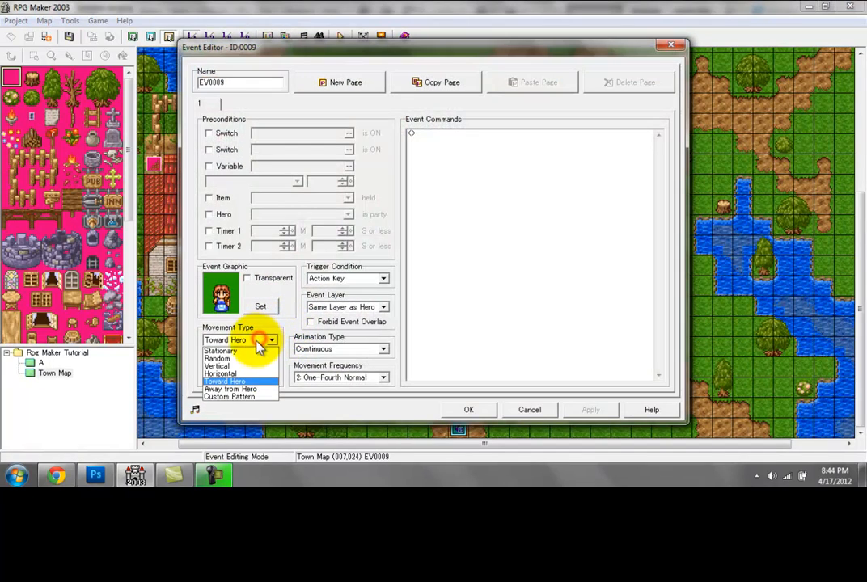
pyautogui.click(227, 390)
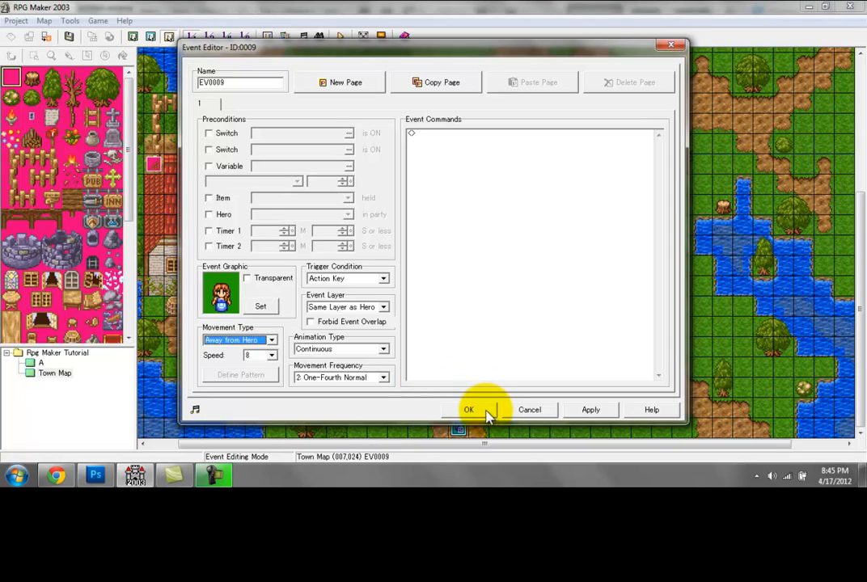
pyautogui.click(479, 410)
# Step: Save the map, start a new test game and approach the villager by the pub to test her Away from Hero movement
pyautogui.click(338, 39)
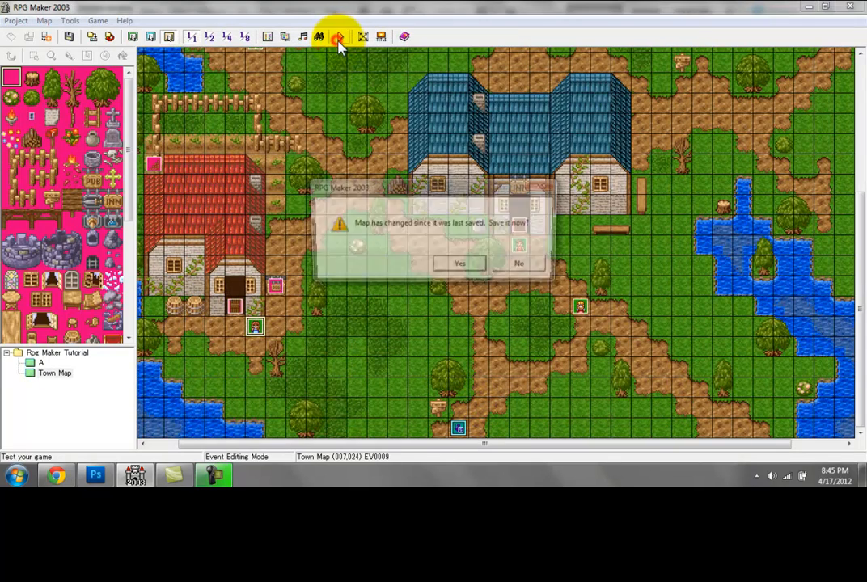
pyautogui.press('Return')
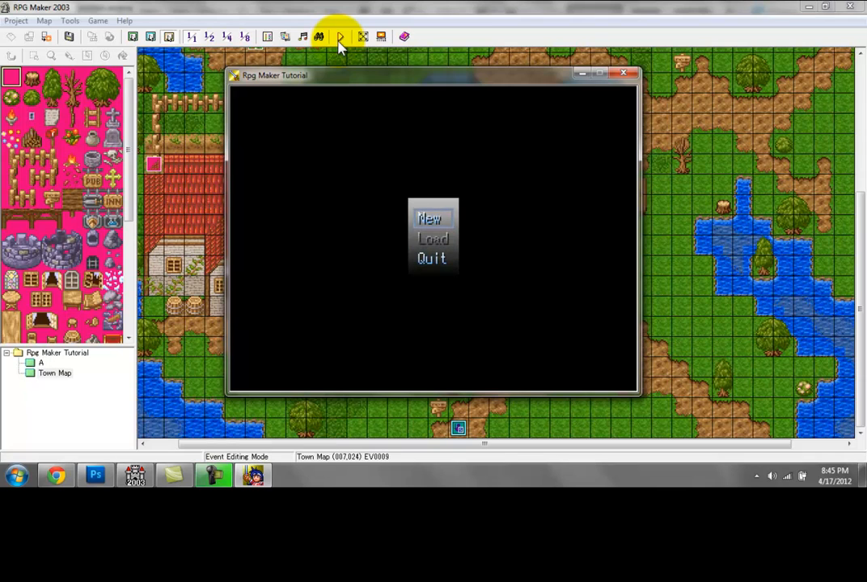
pyautogui.press('Return')
pyautogui.press('Up')
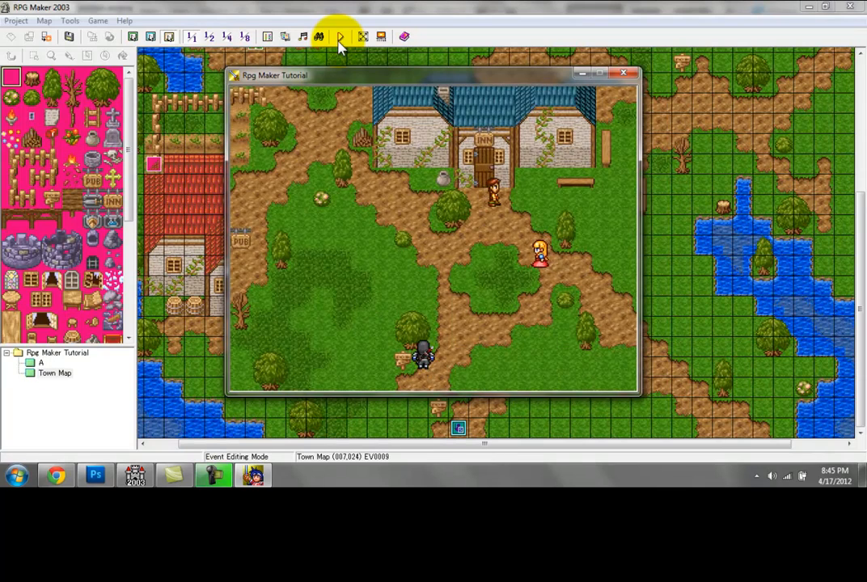
pyautogui.press('Right')
pyautogui.press('Up')
pyautogui.press('Left')
pyautogui.press('Left')
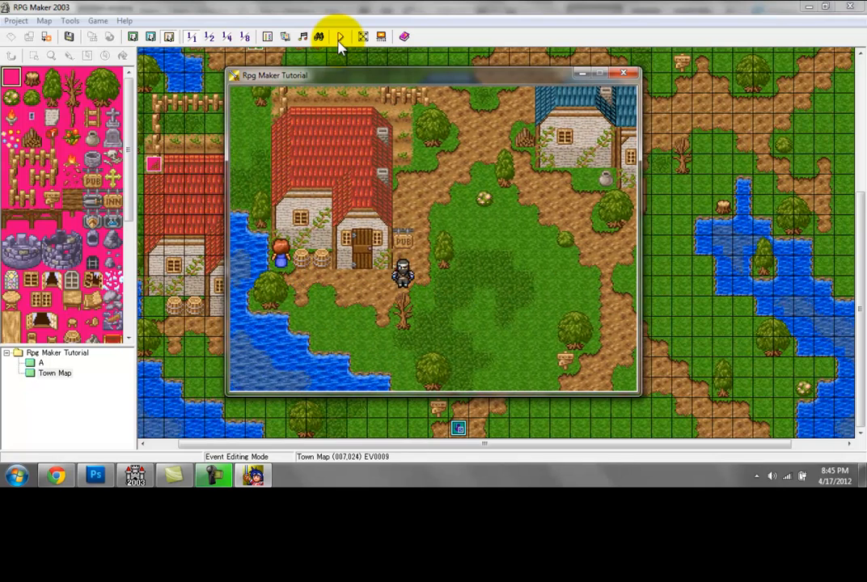
pyautogui.press('Down')
pyautogui.press('Left')
pyautogui.press('Up')
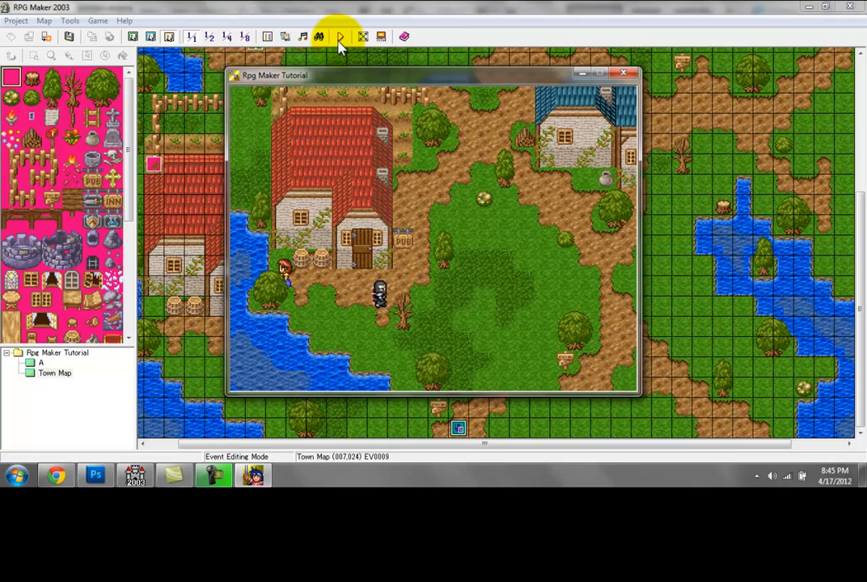
pyautogui.press('Left')
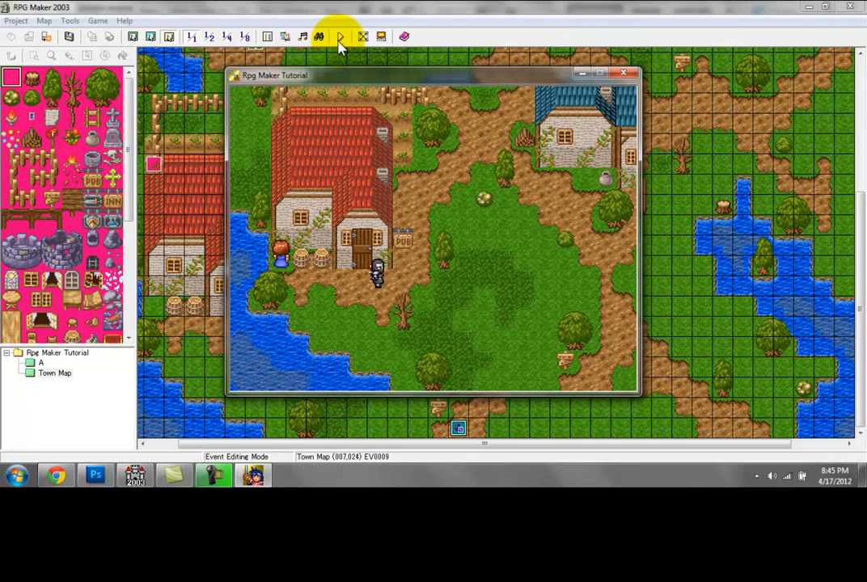
# Step: Walk the hero north through town and around the dog to test its chasing and collision sound
pyautogui.press('Up')
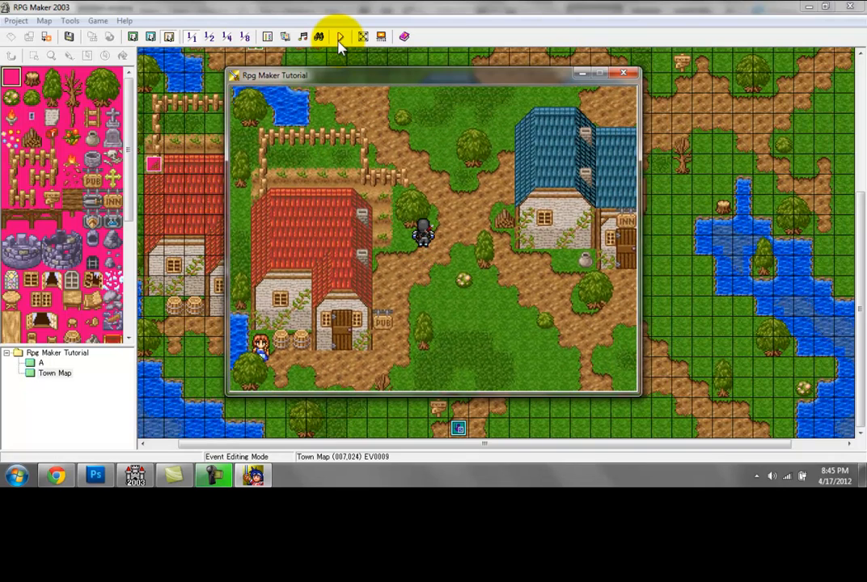
pyautogui.press('Right')
pyautogui.press('Up')
pyautogui.press('Up')
pyautogui.press('Right')
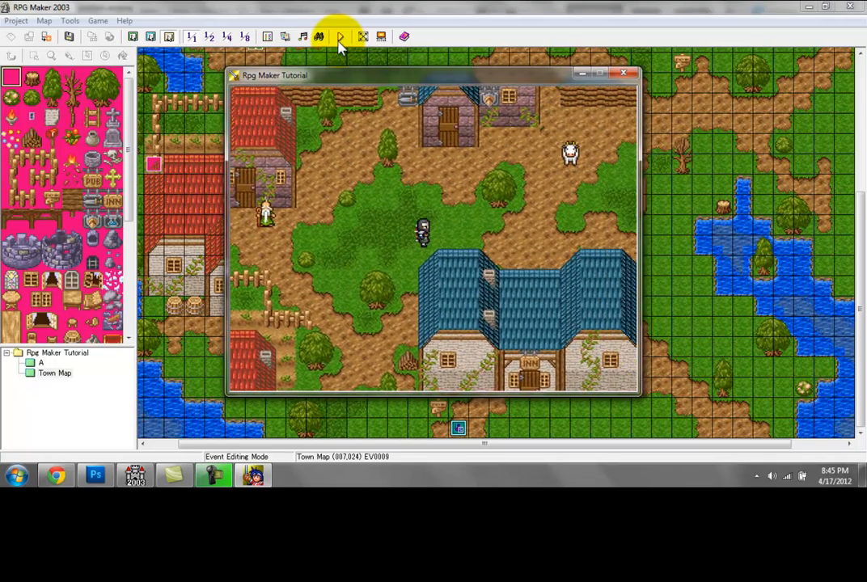
pyautogui.press('Up')
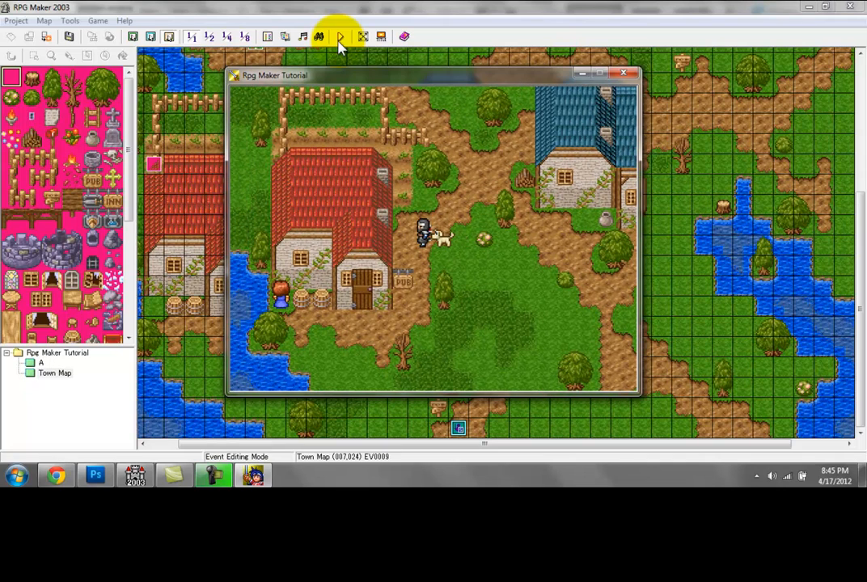
pyautogui.press('Up')
pyautogui.press('Right')
pyautogui.press('Down')
pyautogui.press('Up')
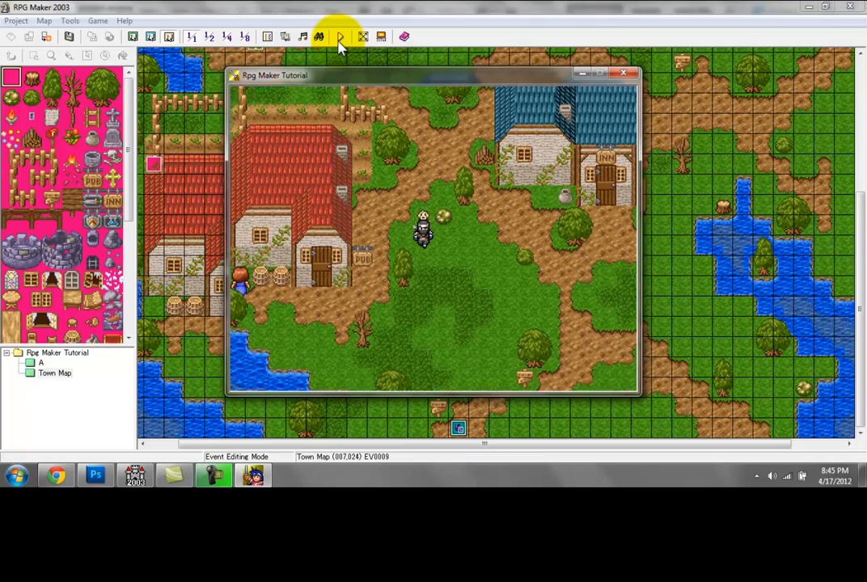
# Step: Walk the hero east past the inn, north to the cow and west through town to test the dog's chasing
pyautogui.press('Right')
pyautogui.press('Right')
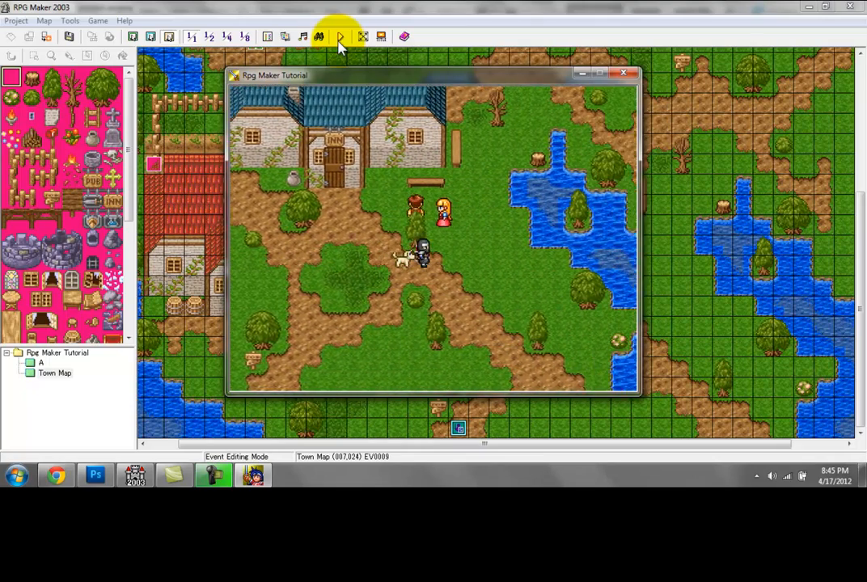
pyautogui.press('Up')
pyautogui.press('Up')
pyautogui.press('Left')
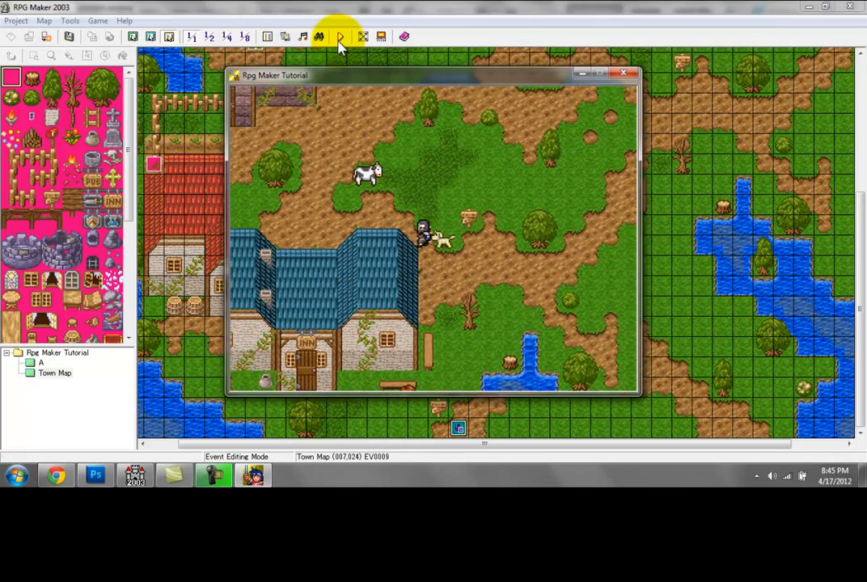
pyautogui.press('Up')
pyautogui.press('Left')
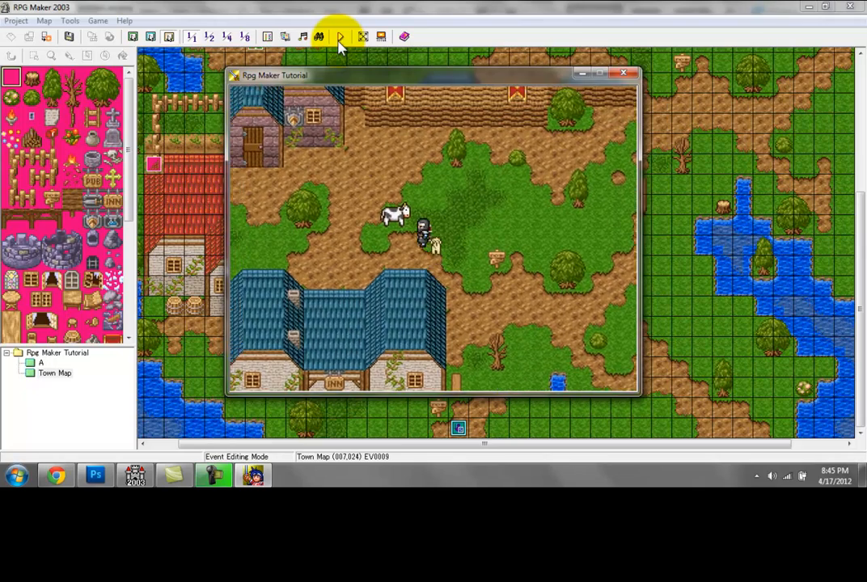
pyautogui.press('Up')
pyautogui.press('Left')
pyautogui.press('Down')
pyautogui.press('Left')
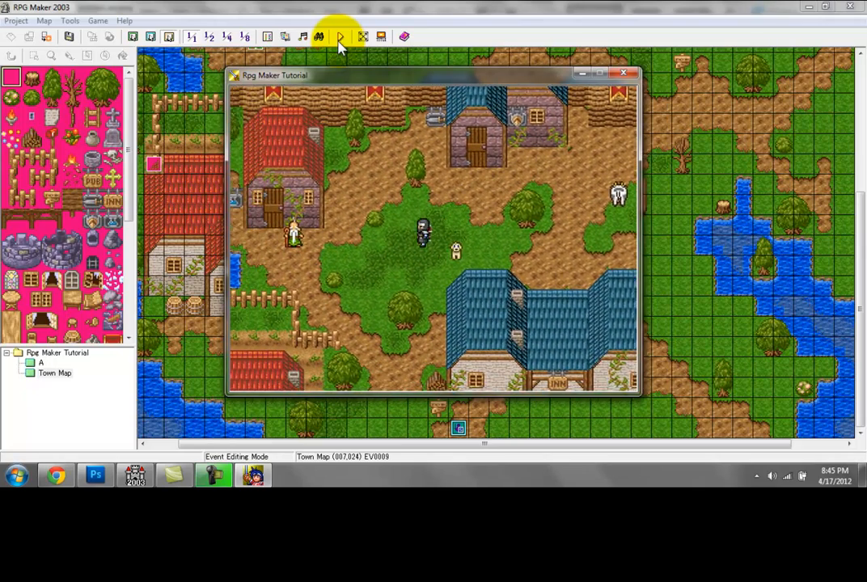
# Step: Walk the hero around the dog near the potion shop to check its collision sound, and close the test game
pyautogui.press('Down')
pyautogui.press('Left')
pyautogui.press('Down')
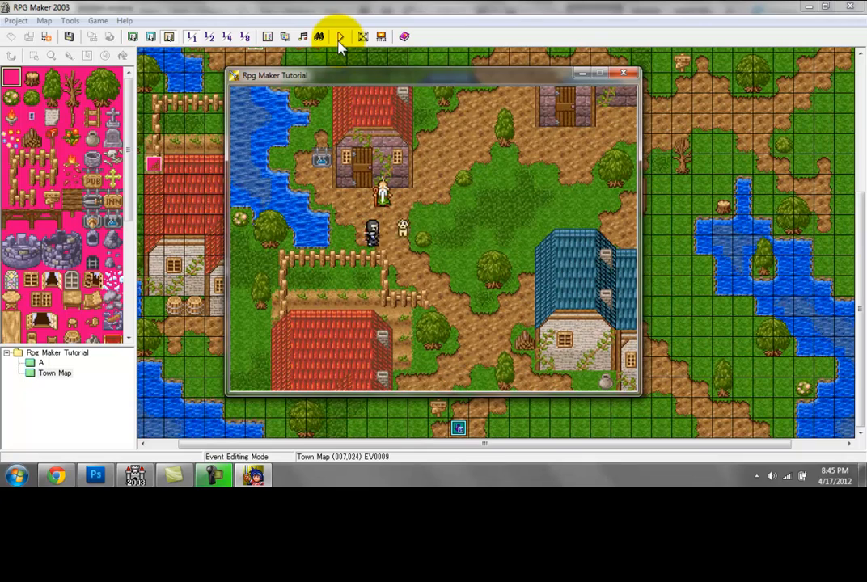
pyautogui.press('Right')
pyautogui.press('Up')
pyautogui.press('Right')
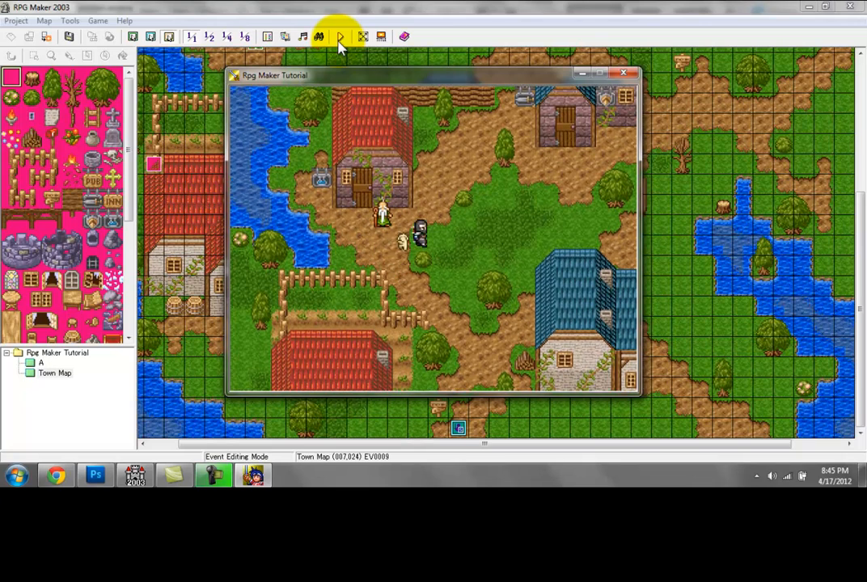
pyautogui.press('Down')
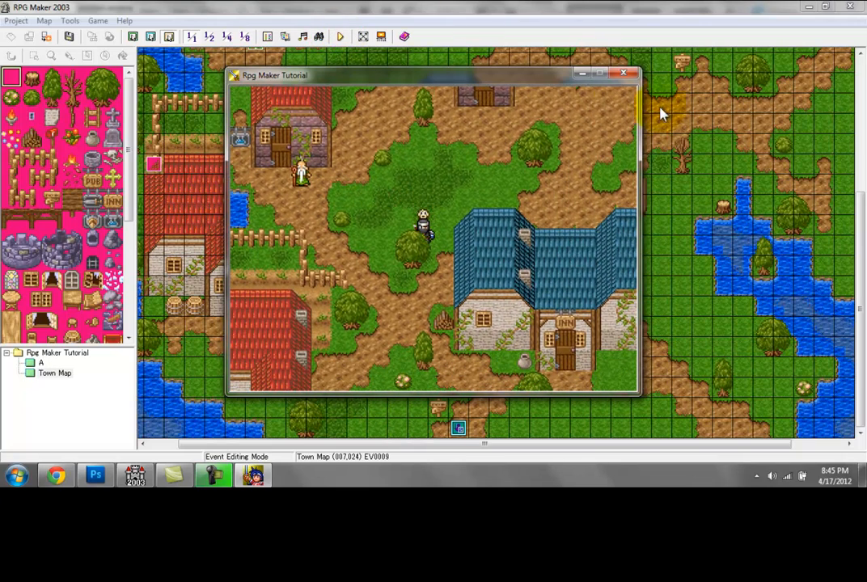
pyautogui.click(621, 74)
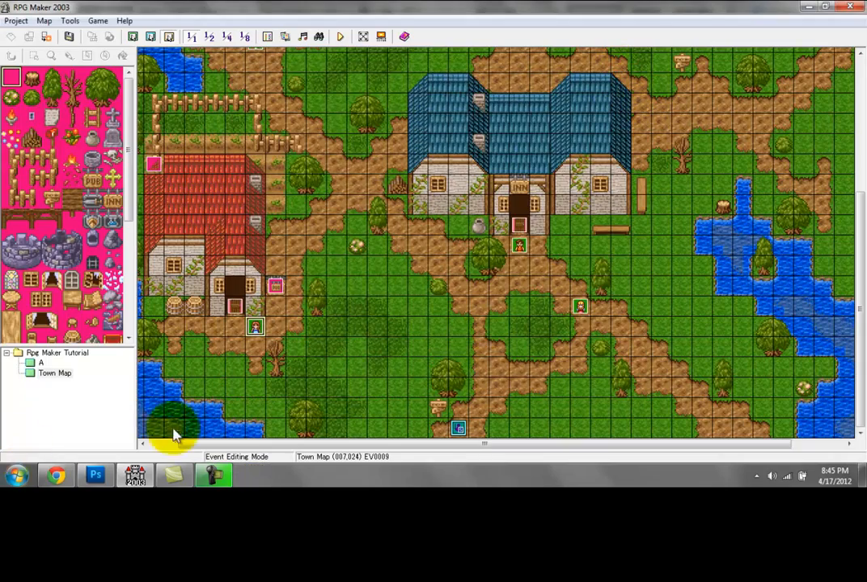
# Step: Set the dog event's movement frequency to 2: One-Fourth Normal and save the map
pyautogui.moveTo(862, 344); pyautogui.dragTo(862, 199)
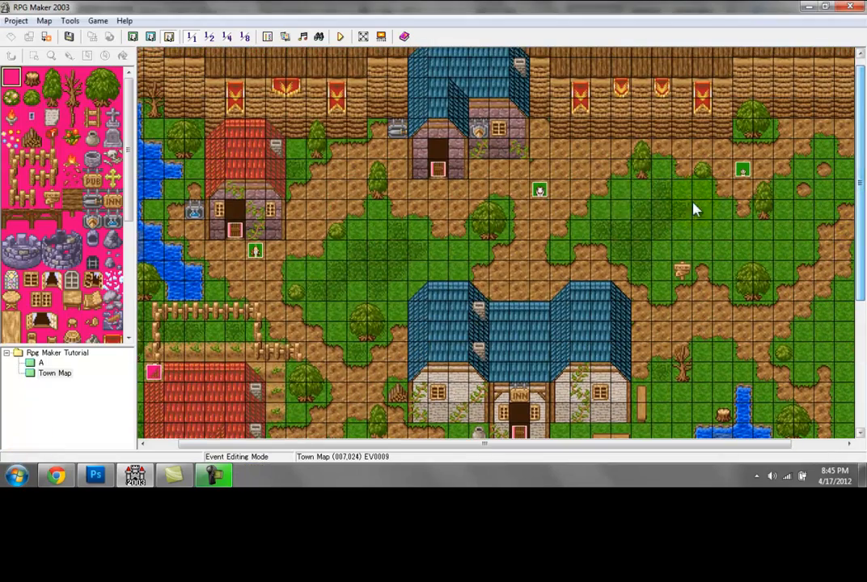
pyautogui.doubleClick(740, 174)
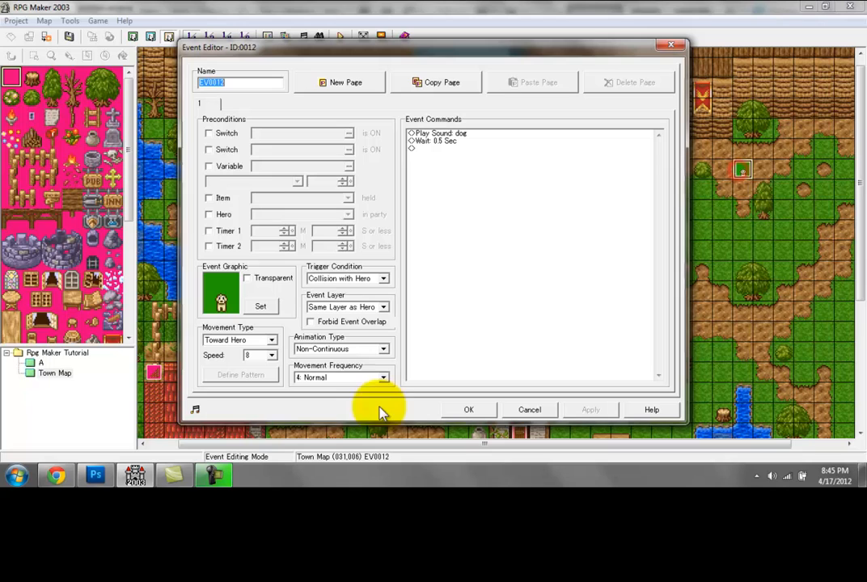
pyautogui.click(333, 378)
pyautogui.click(323, 389)
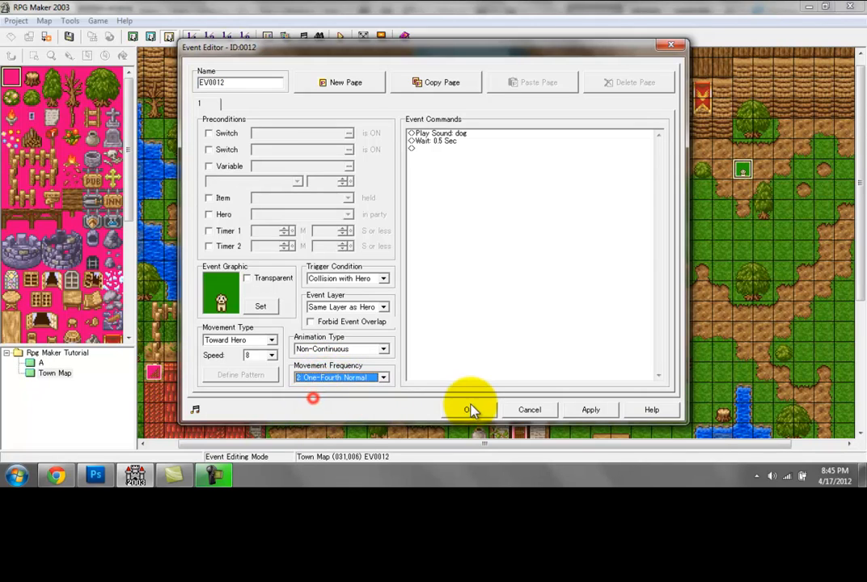
pyautogui.click(468, 409)
pyautogui.click(44, 20)
pyautogui.click(48, 33)
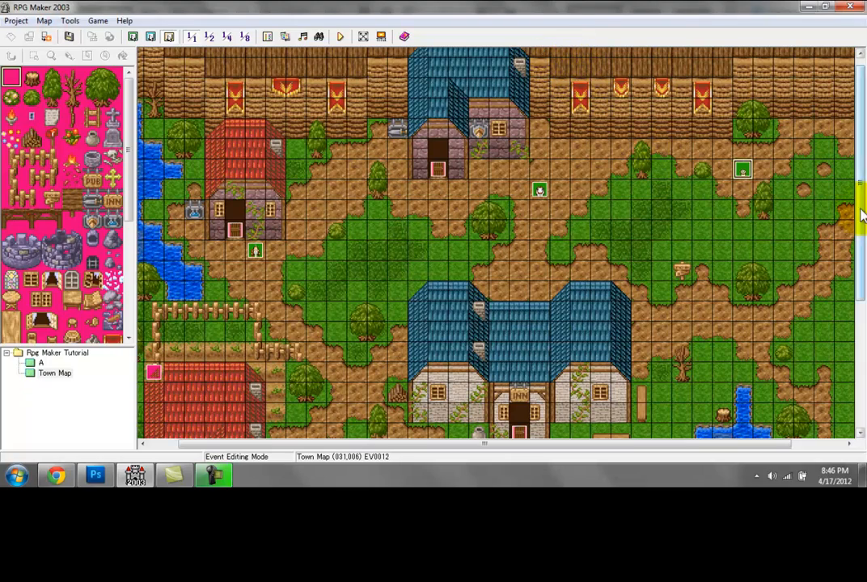
# Step: Add a Play Sound Effect command with the cow sound to the cow's event and accept the event
pyautogui.moveTo(861, 213); pyautogui.dragTo(859, 305)
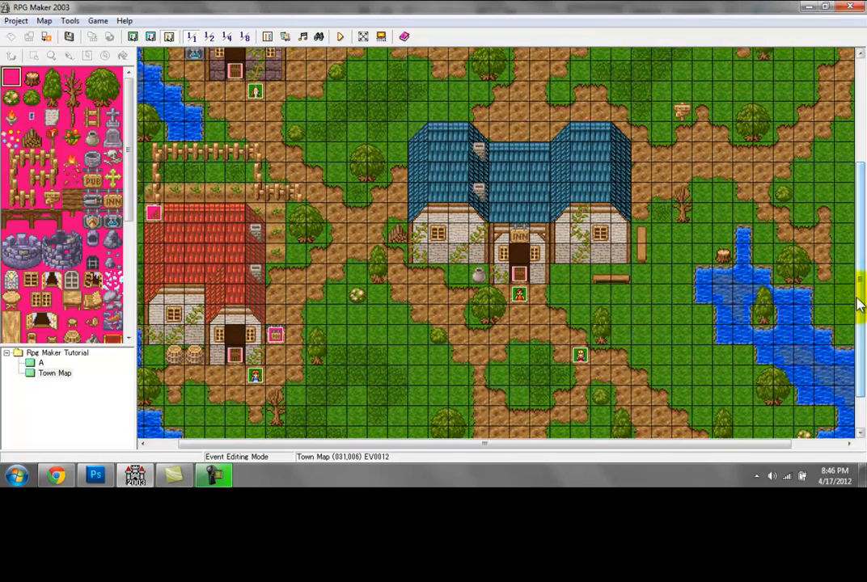
pyautogui.scroll(5, 795, 203)
pyautogui.doubleClick(535, 152)
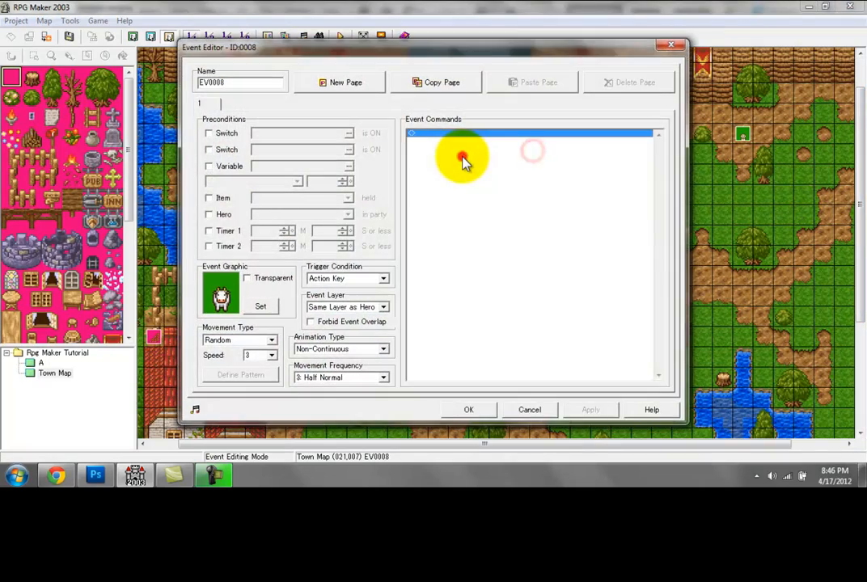
pyautogui.doubleClick(464, 160)
pyautogui.click(477, 131)
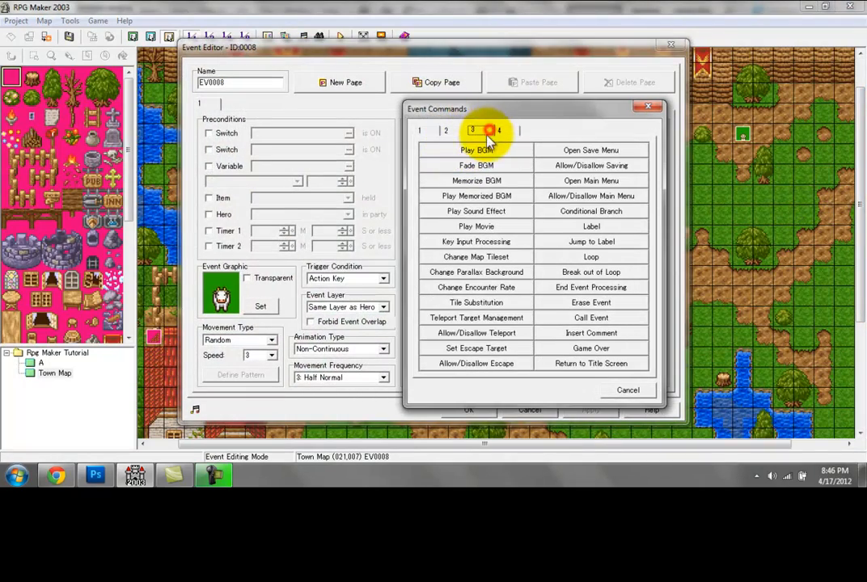
pyautogui.click(476, 211)
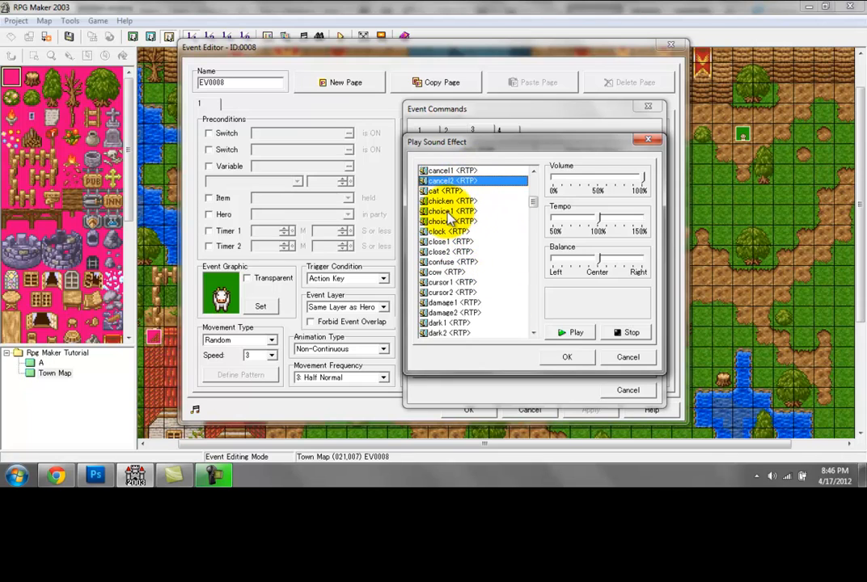
pyautogui.click(444, 272)
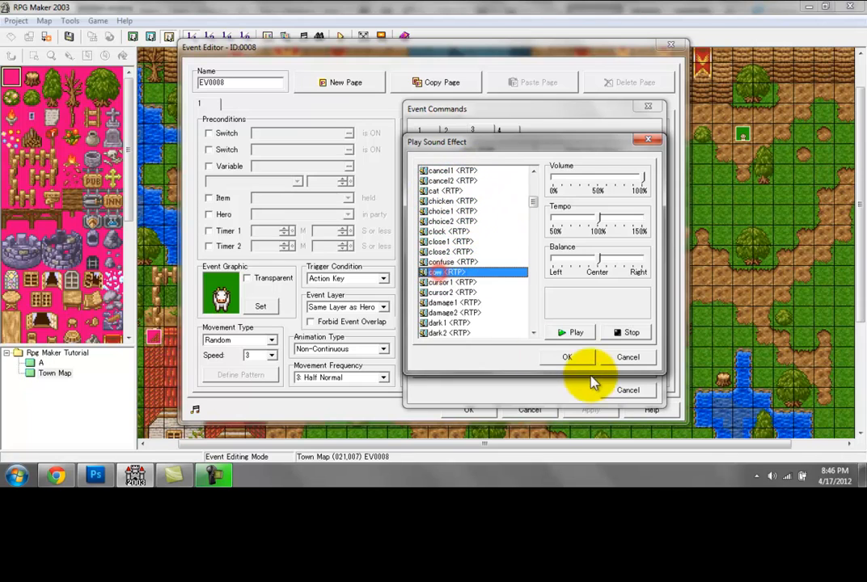
pyautogui.click(574, 356)
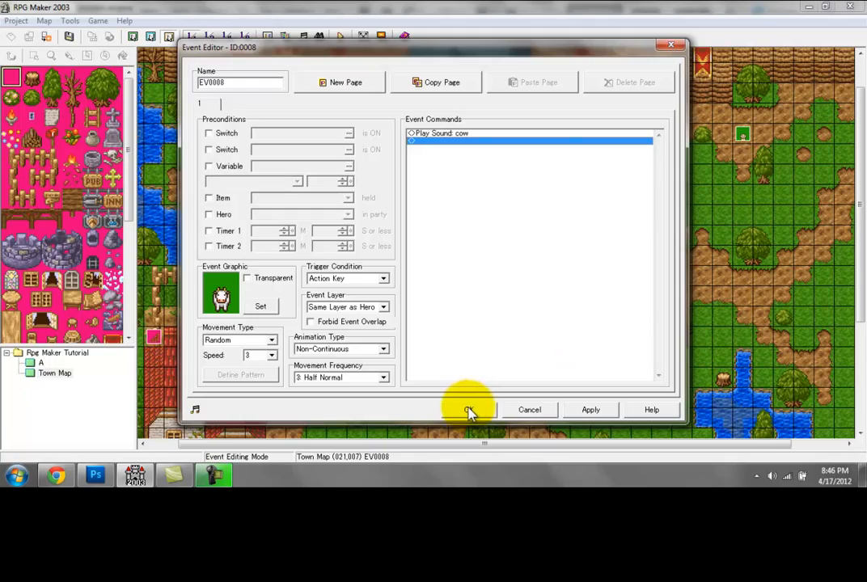
pyautogui.click(467, 410)
# Step: Move the cow event to the garden strip beside the pub's red roof
pyautogui.doubleClick(539, 154)
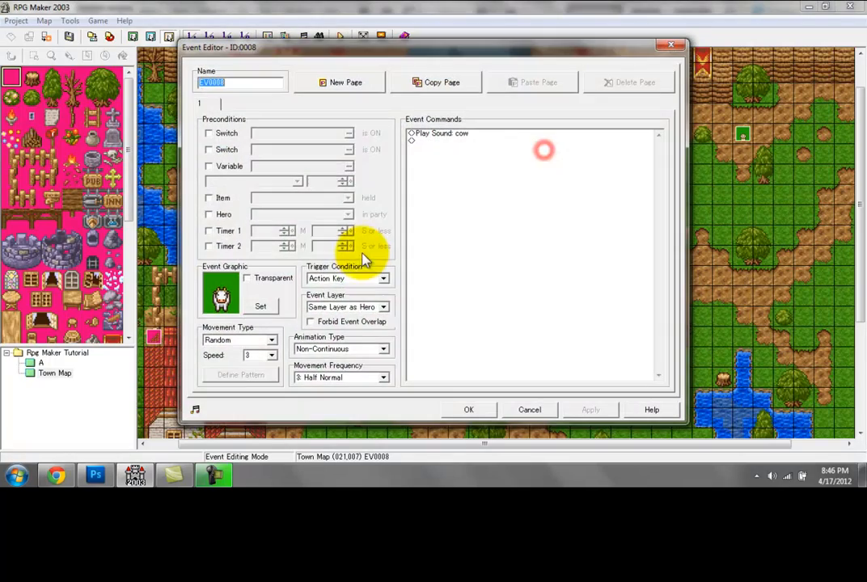
pyautogui.click(477, 409)
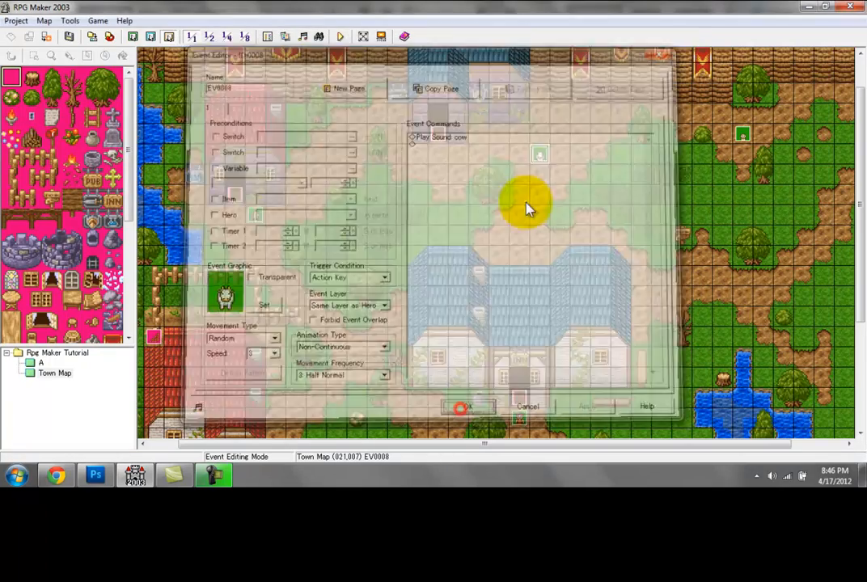
pyautogui.moveTo(330, 241); pyautogui.dragTo(273, 373)
# Step: Save the map, start a test game, walk the hero up to the cow beside the pub to test it, and close the game
pyautogui.click(338, 37)
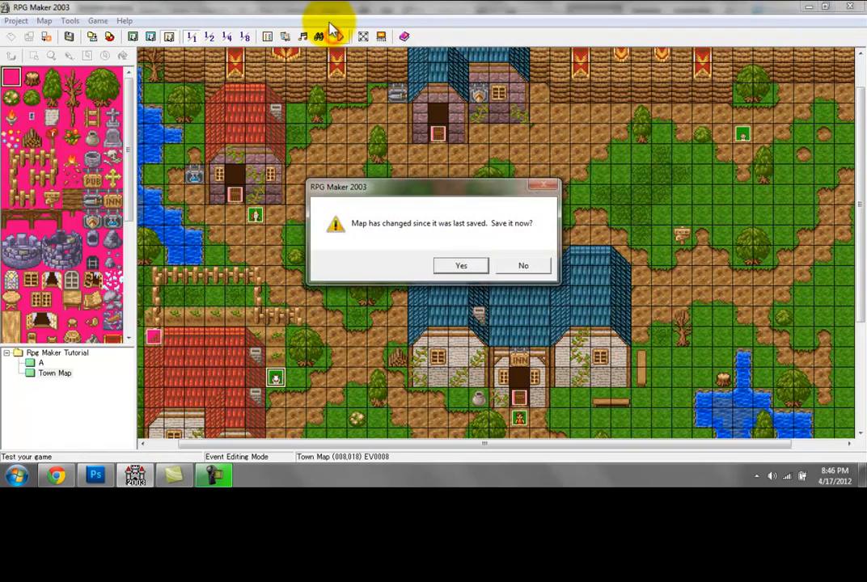
pyautogui.press('Return')
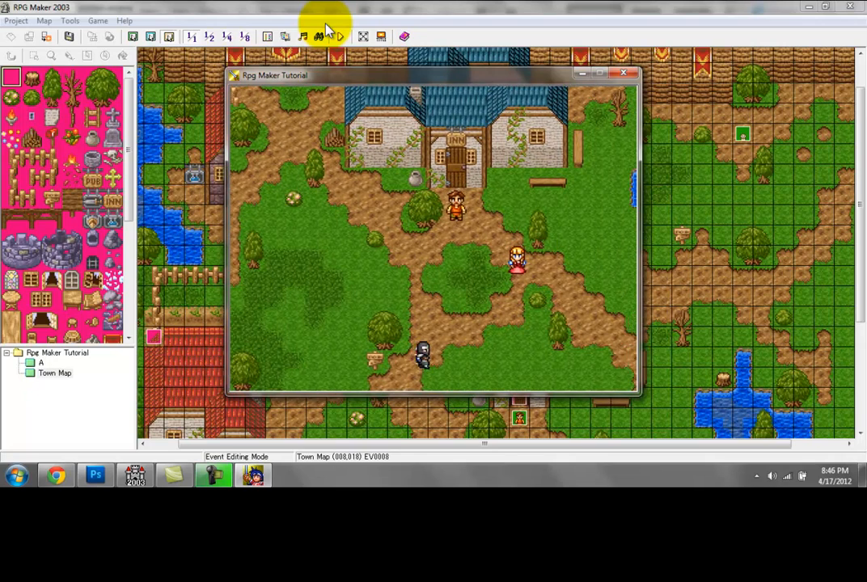
pyautogui.press('Left')
pyautogui.press('Up')
pyautogui.press('Left')
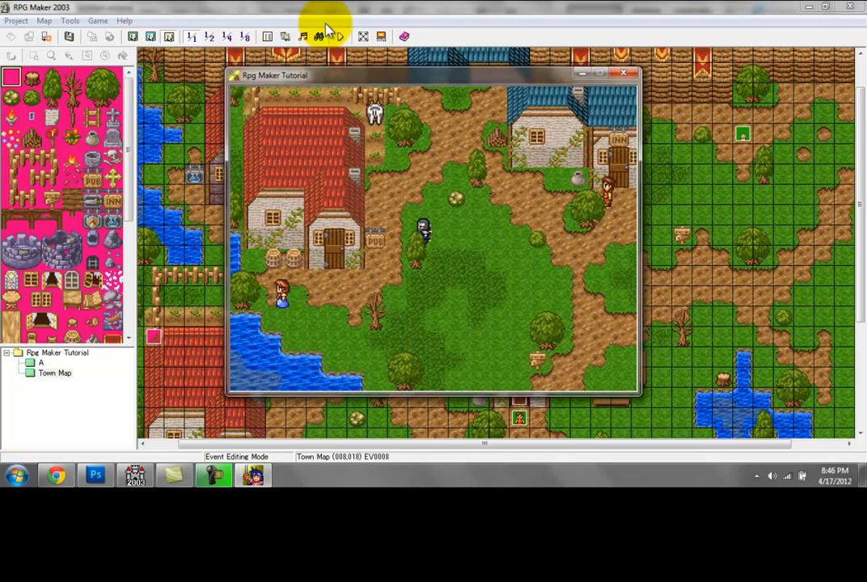
pyautogui.press('Up')
pyautogui.press('Left')
pyautogui.press('Left')
pyautogui.press('Up')
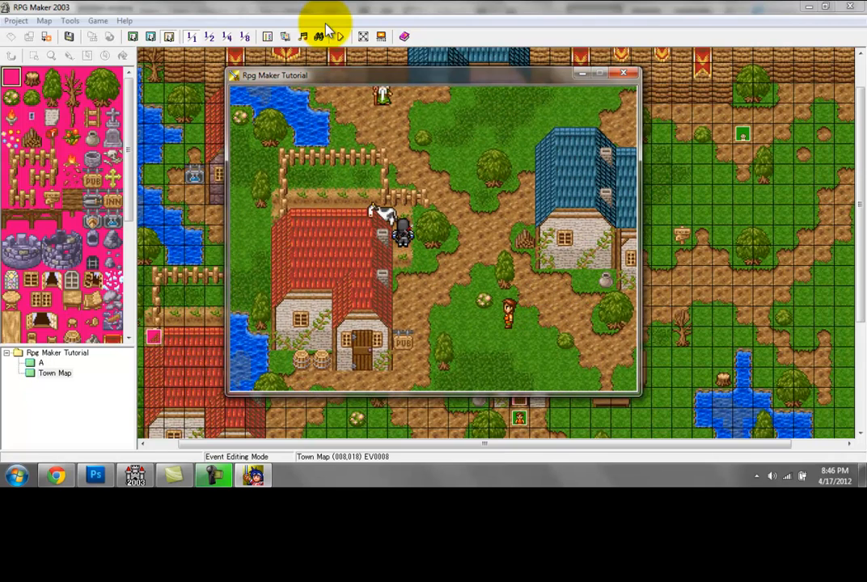
pyautogui.click(623, 74)
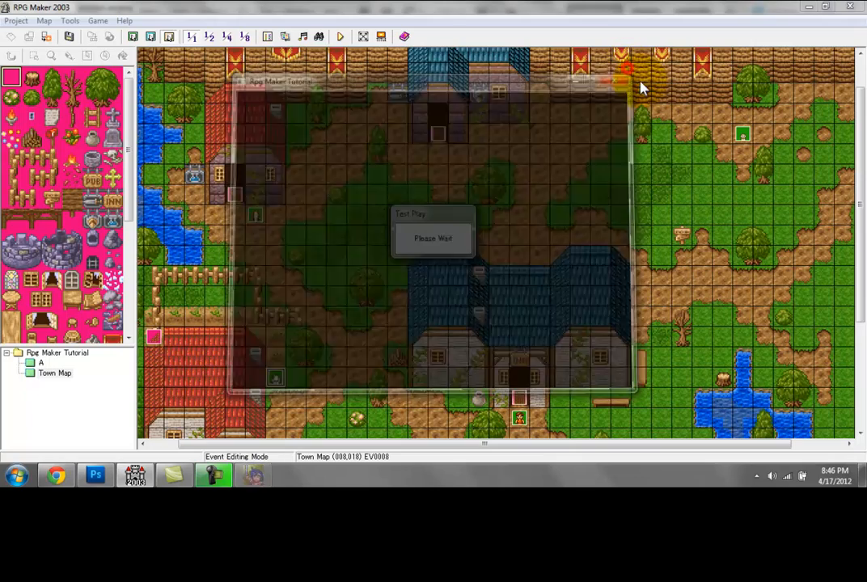
# Step: Move the orange-clothed villager's event one tile east of the inn's doorway
pyautogui.moveTo(864, 153); pyautogui.dragTo(862, 227)
pyautogui.click(518, 245)
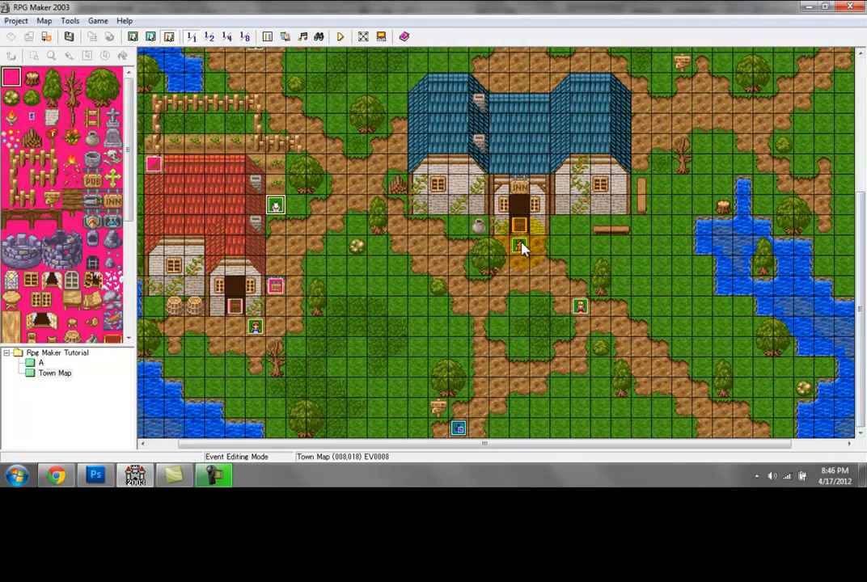
pyautogui.moveTo(537, 246); pyautogui.dragTo(539, 247)
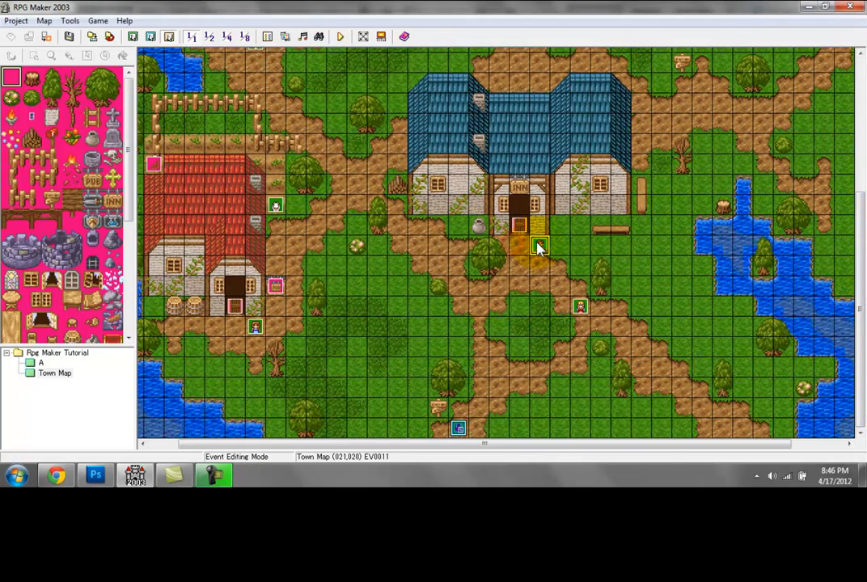
pyautogui.click(540, 246)
# Step: Add a Message command reading "Welcome to your first town!" to the villager outside the inn
pyautogui.doubleClick(541, 248)
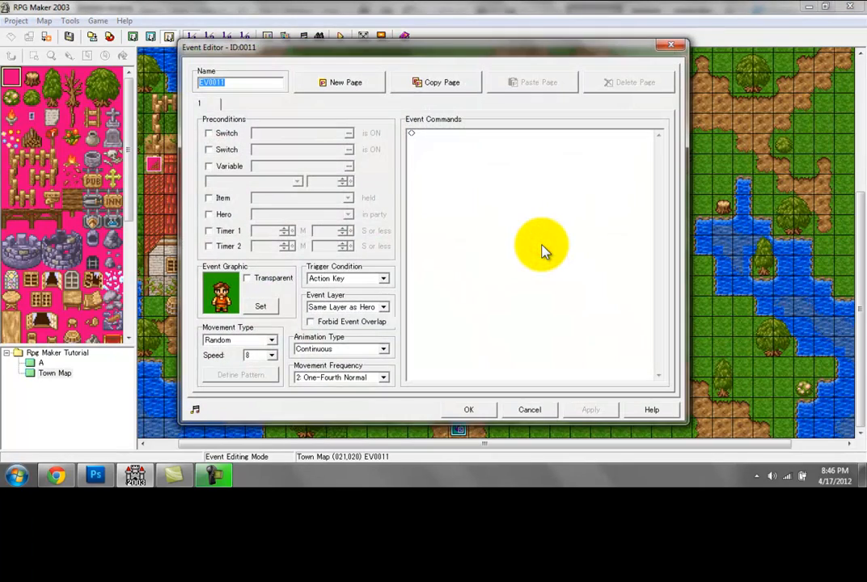
pyautogui.doubleClick(484, 190)
pyautogui.click(418, 129)
pyautogui.click(485, 151)
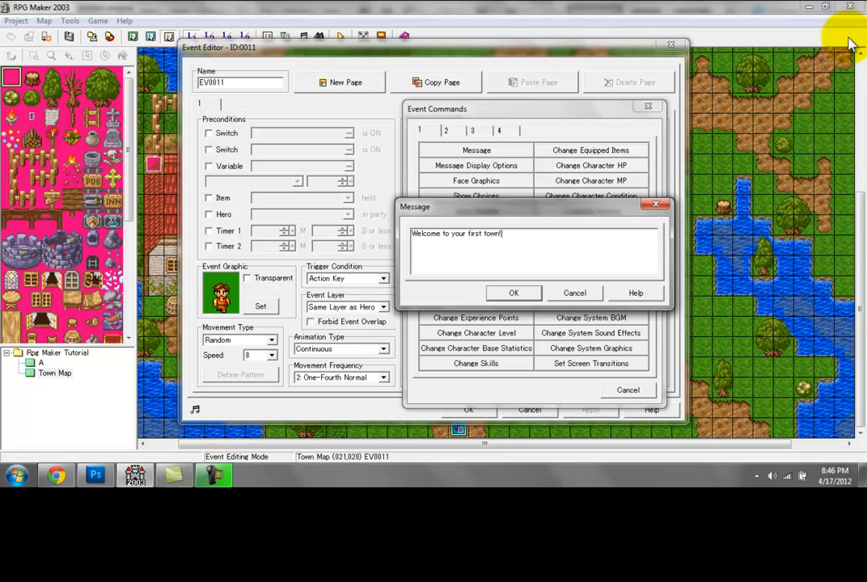
pyautogui.click(509, 295)
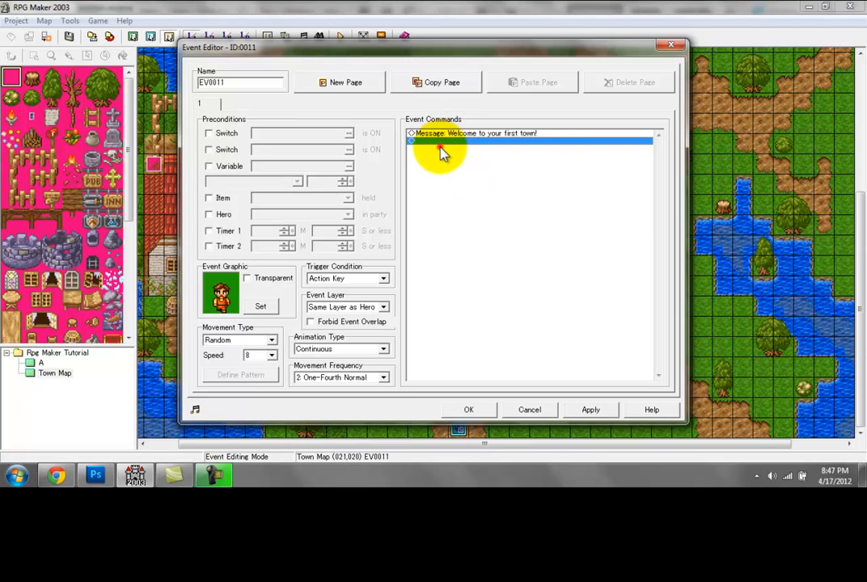
# Step: Add a Face Graphics command to the inn villager's event using the moustached man from faces1, unflipped and displayed on the left
pyautogui.doubleClick(441, 149)
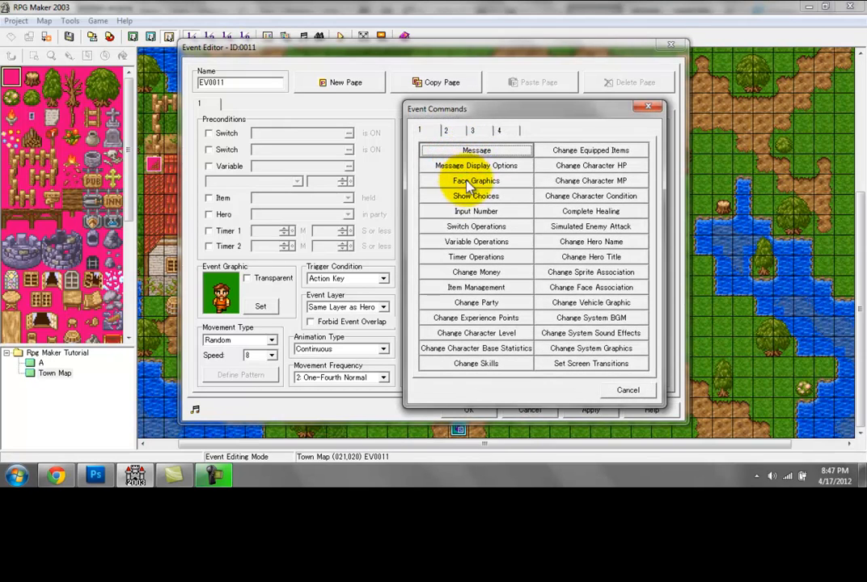
pyautogui.click(489, 182)
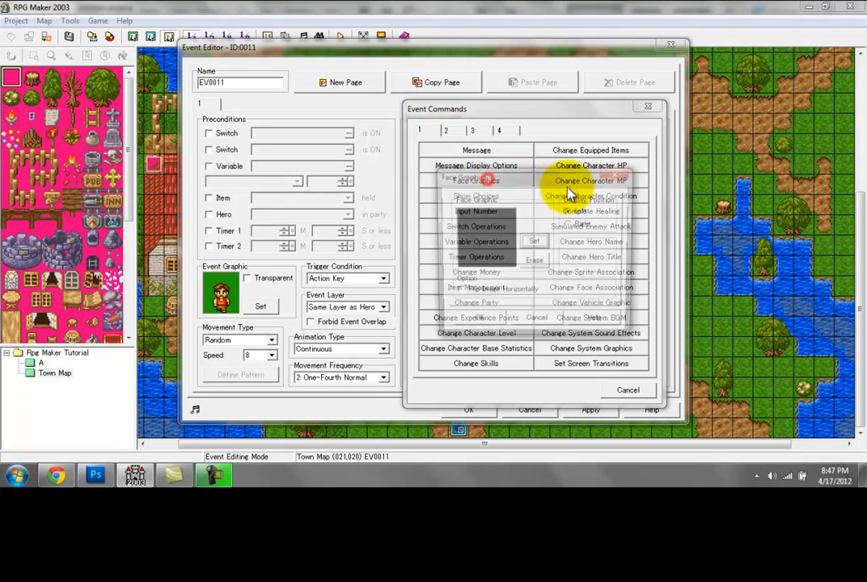
pyautogui.click(540, 243)
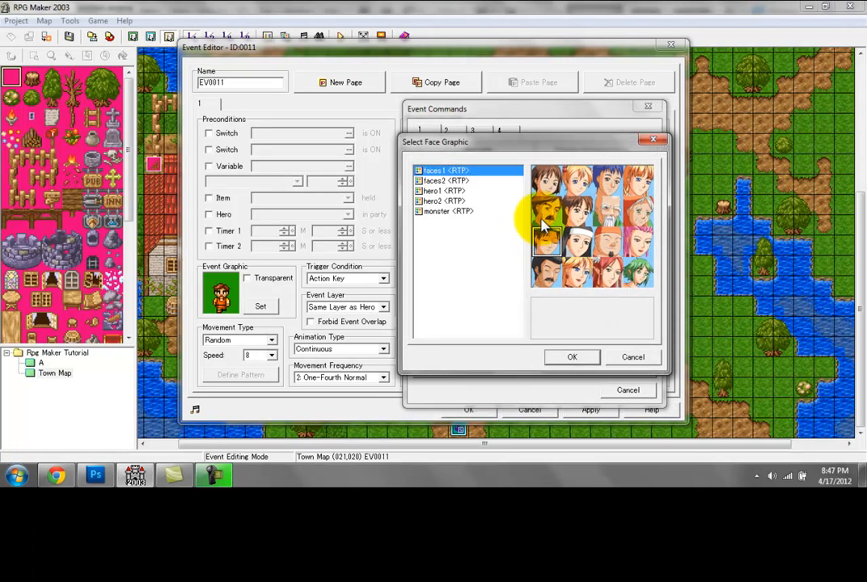
pyautogui.doubleClick(547, 212)
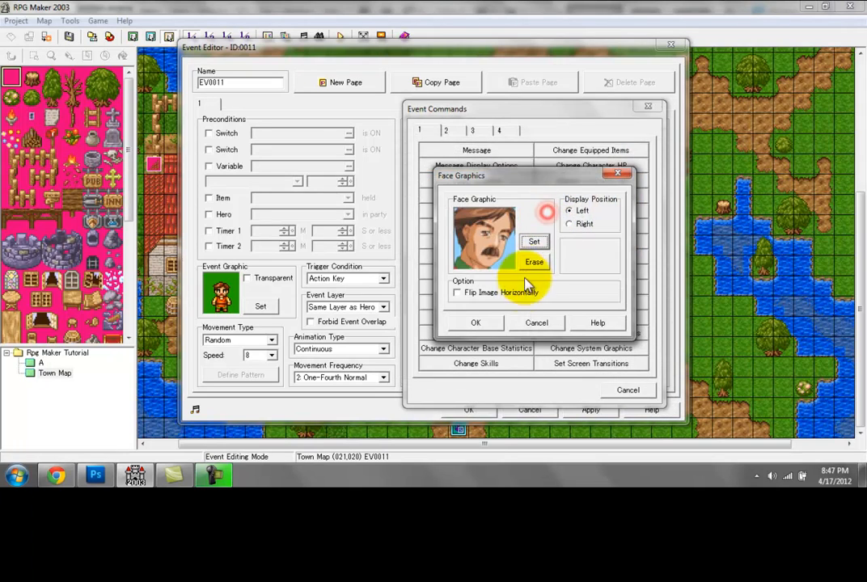
pyautogui.click(490, 296)
pyautogui.click(489, 296)
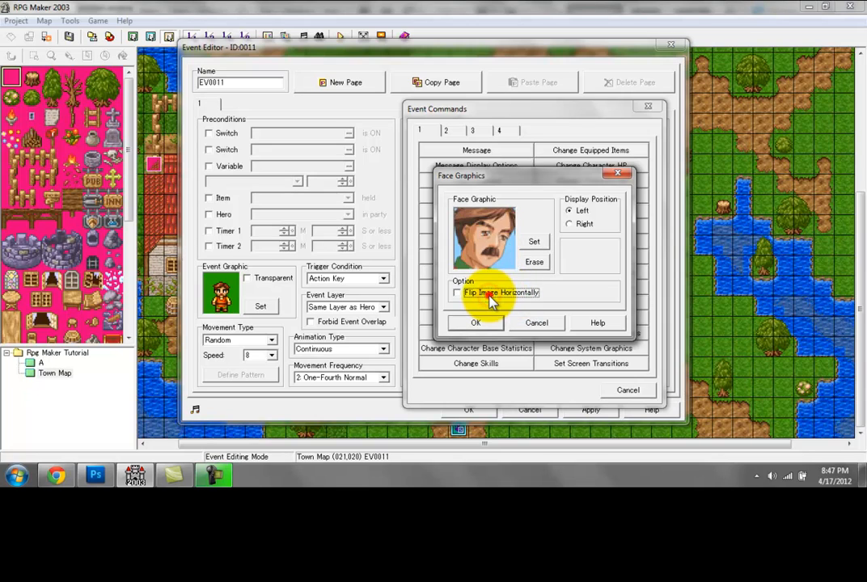
pyautogui.click(488, 295)
pyautogui.click(486, 295)
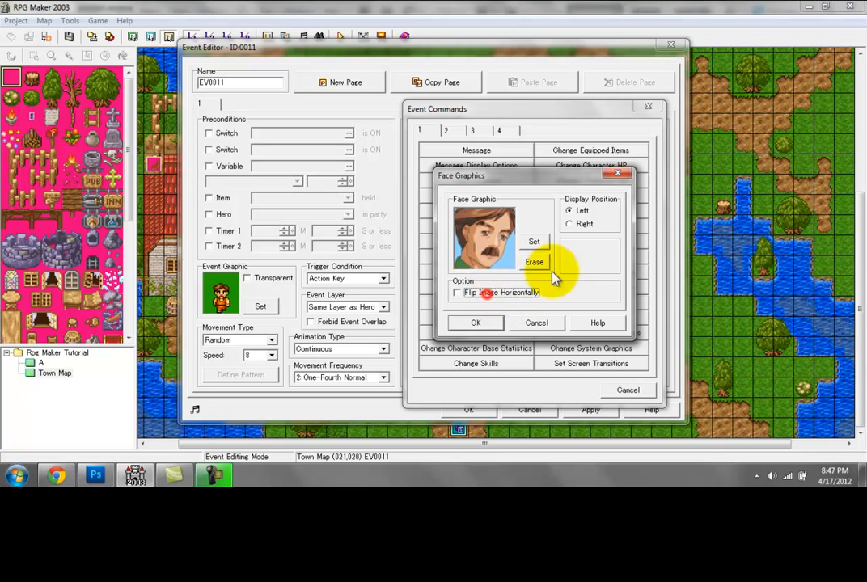
pyautogui.click(581, 225)
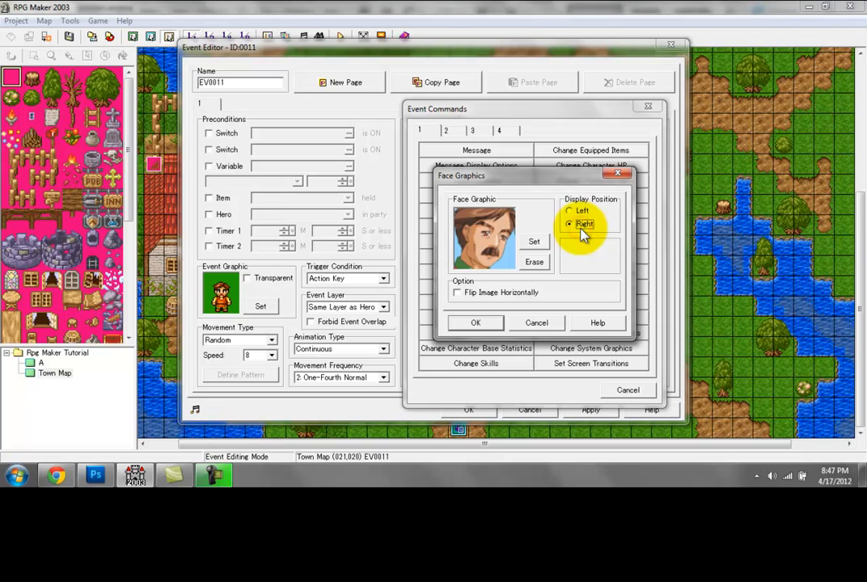
pyautogui.click(580, 212)
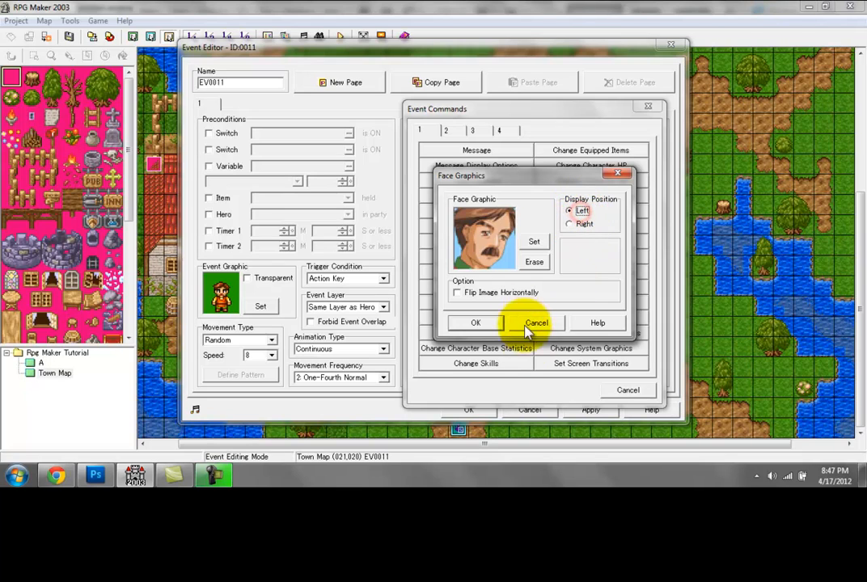
pyautogui.click(475, 322)
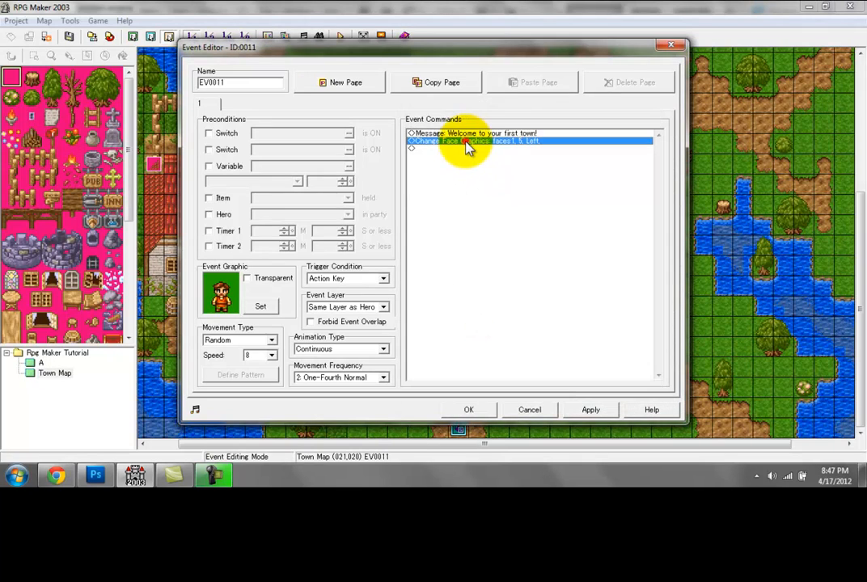
# Step: Move the welcome message below the Change Face Graphics command and apply the changes to the villager's event
pyautogui.click(465, 133)
pyautogui.press('Delete')
pyautogui.click(463, 154)
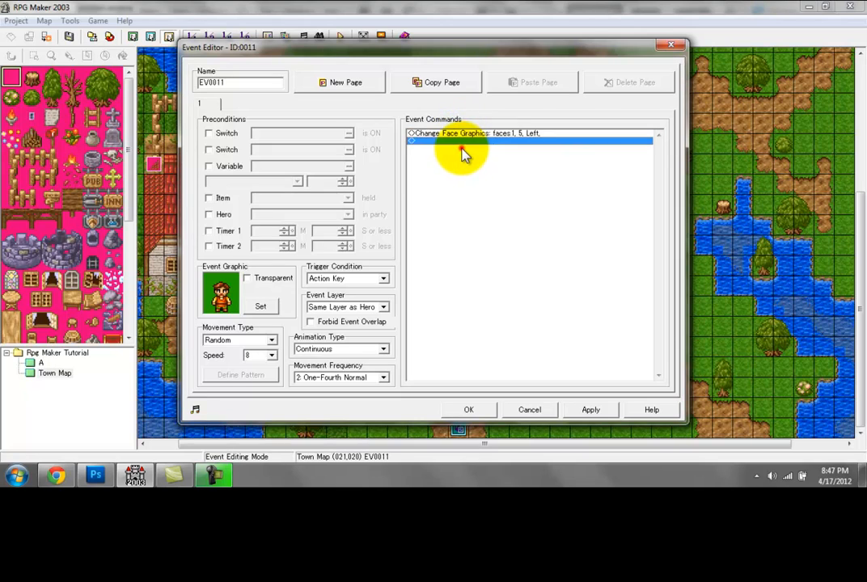
pyautogui.hotkey('ctrl', 'v')
pyautogui.click(459, 134)
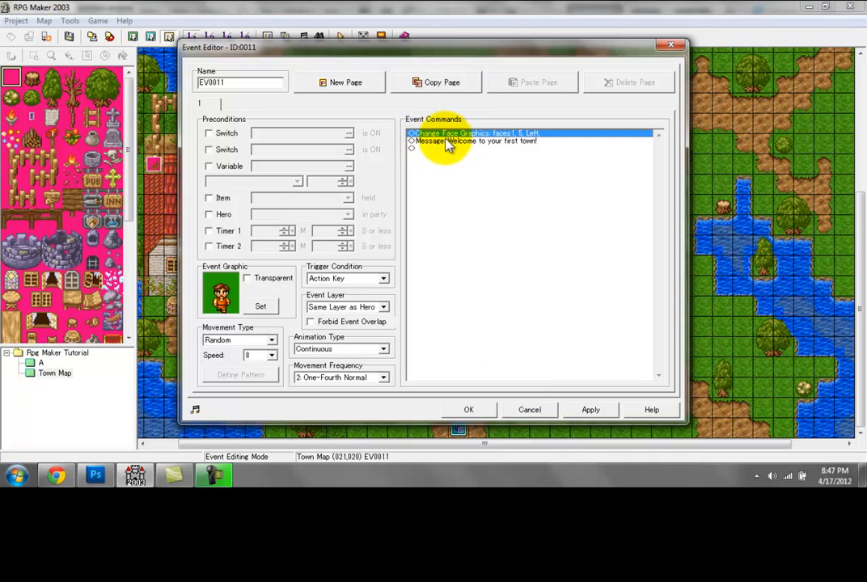
pyautogui.click(590, 410)
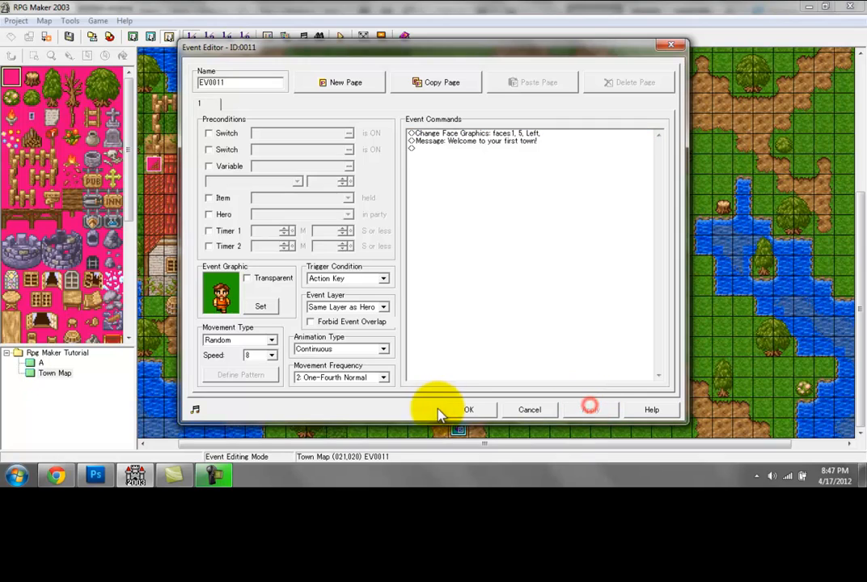
pyautogui.click(468, 410)
# Step: Save the map, start a test game, talk to the orange-clothed villager near the inn, and close the game
pyautogui.click(340, 36)
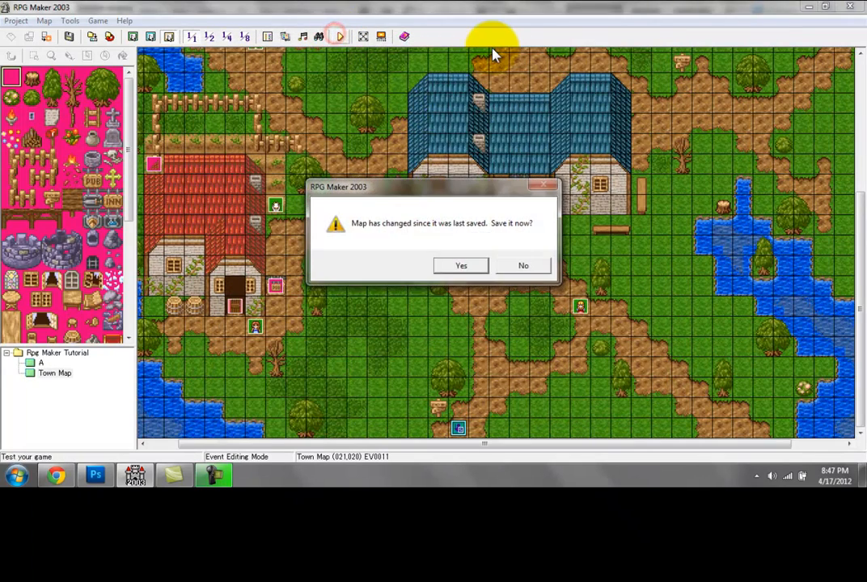
pyautogui.press('Return')
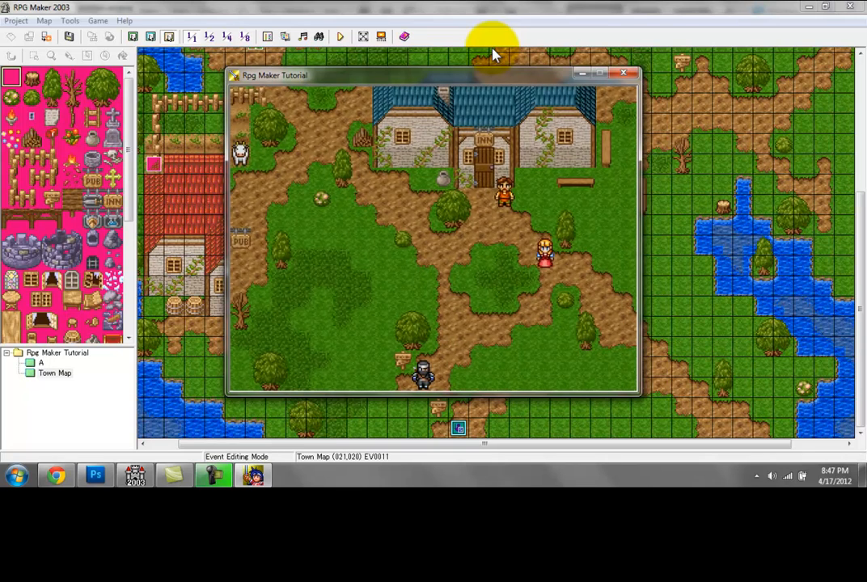
pyautogui.press('Up')
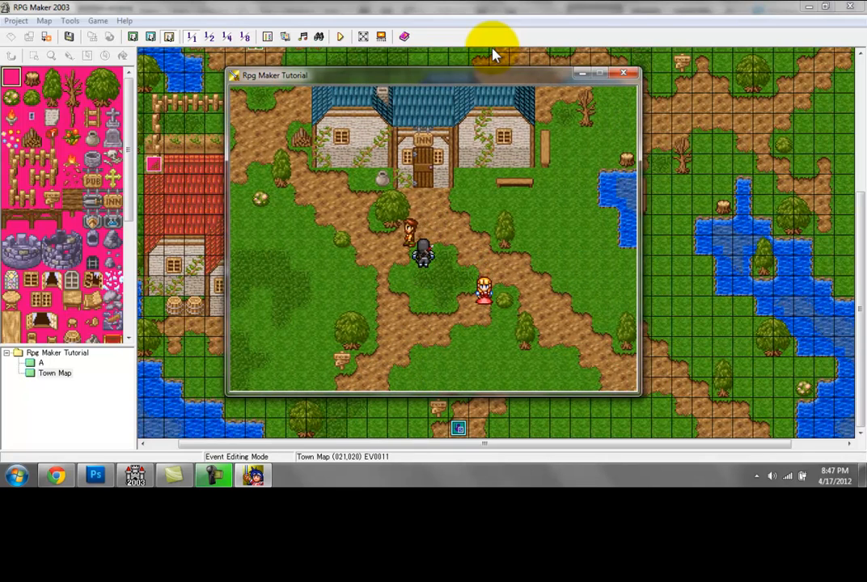
pyautogui.press('Left')
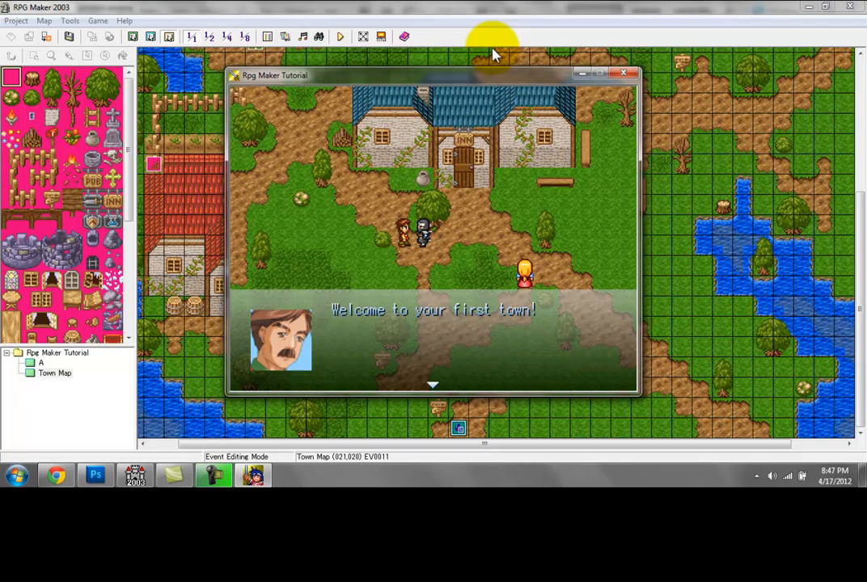
pyautogui.press('Return')
pyautogui.press('Right')
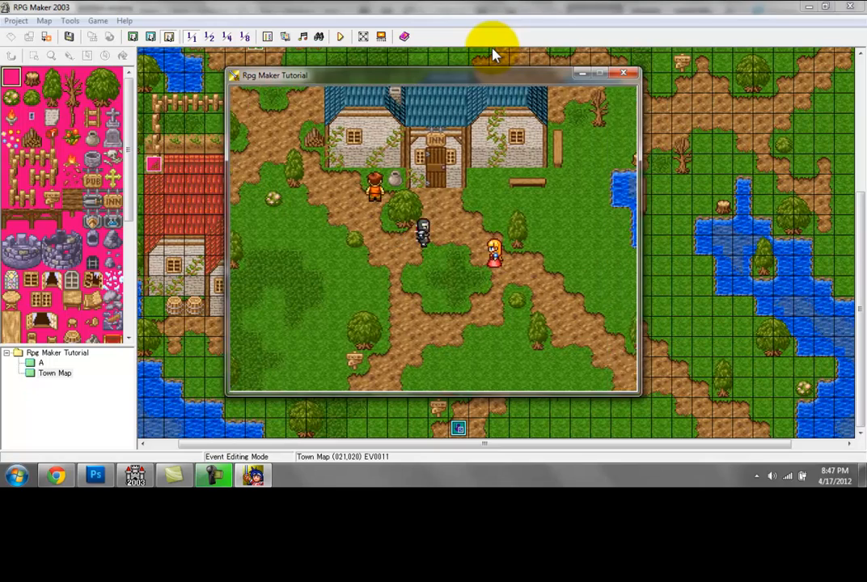
pyautogui.press('Up')
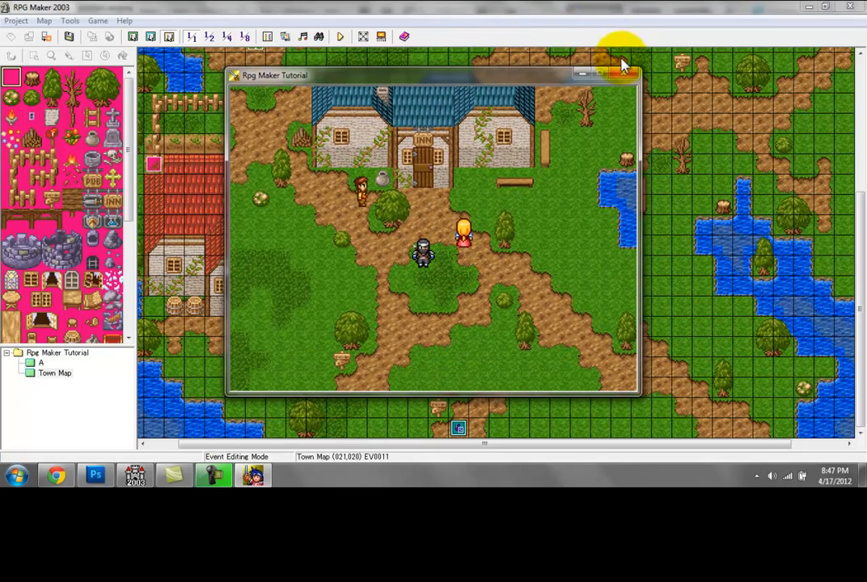
pyautogui.click(623, 74)
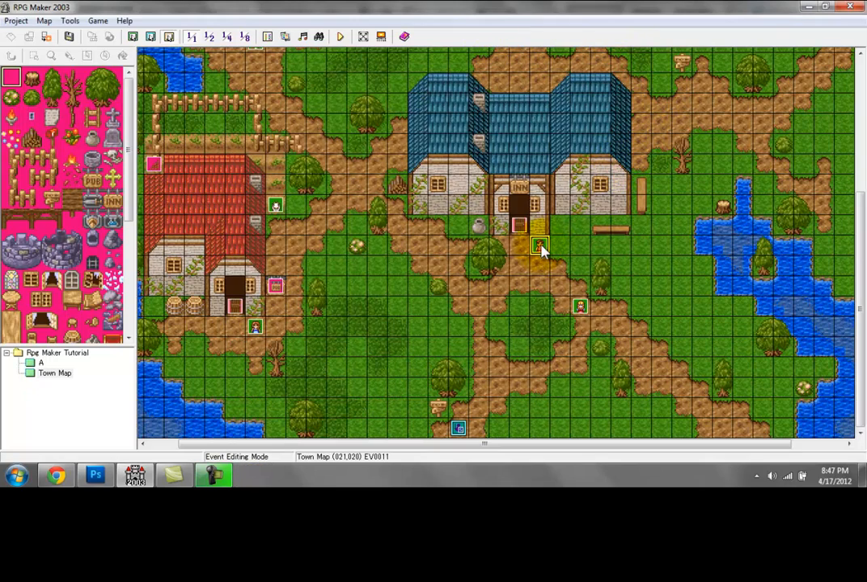
# Step: Set the movement type of the orange-clothed villager outside the inn to Stationary
pyautogui.doubleClick(540, 251)
pyautogui.click(245, 339)
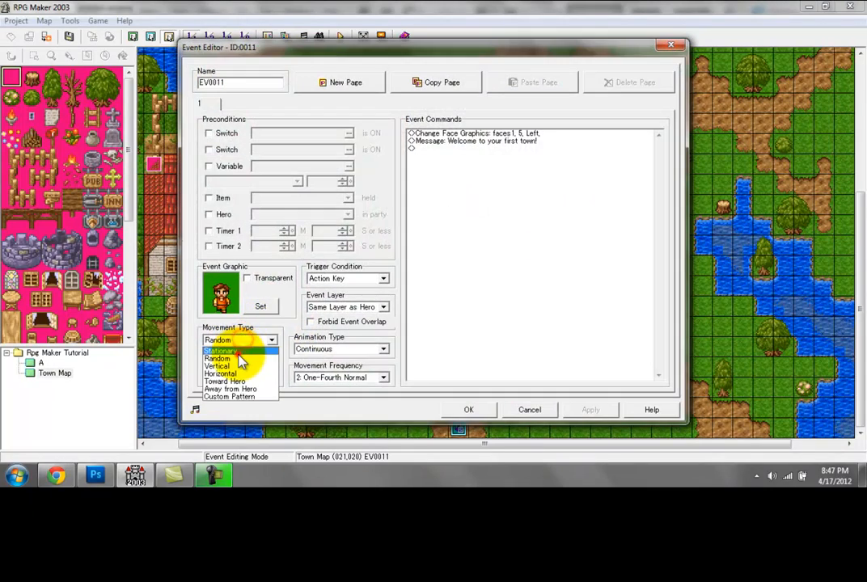
pyautogui.click(239, 351)
pyautogui.click(468, 410)
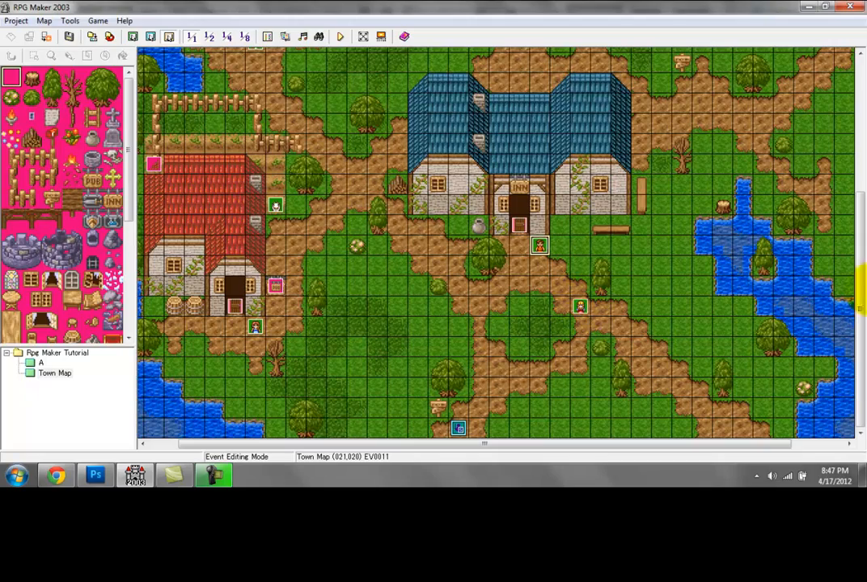
# Step: Add a Message command reading "To my left is a save portal!" to the old man's event outside the potion-sign shop
pyautogui.scroll(5, 321, 305)
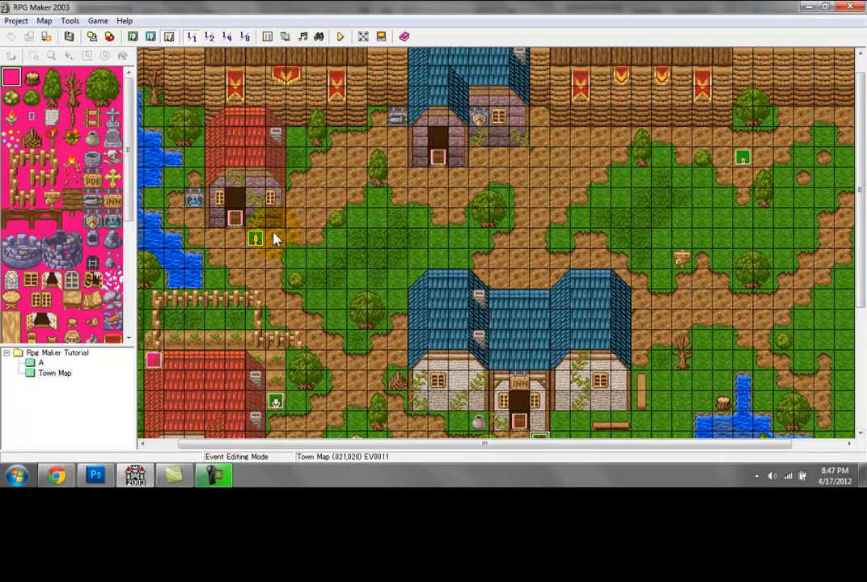
pyautogui.doubleClick(257, 238)
pyautogui.doubleClick(605, 158)
pyautogui.click(491, 150)
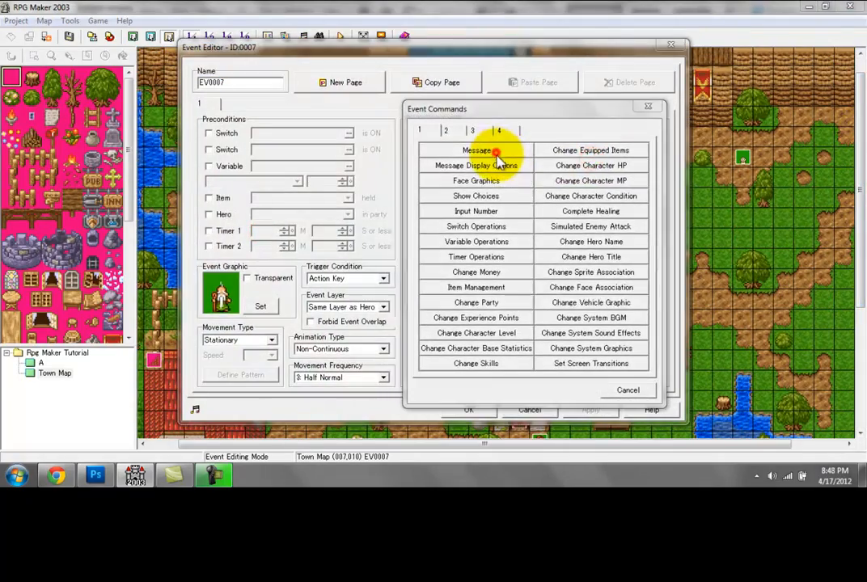
pyautogui.click(522, 268)
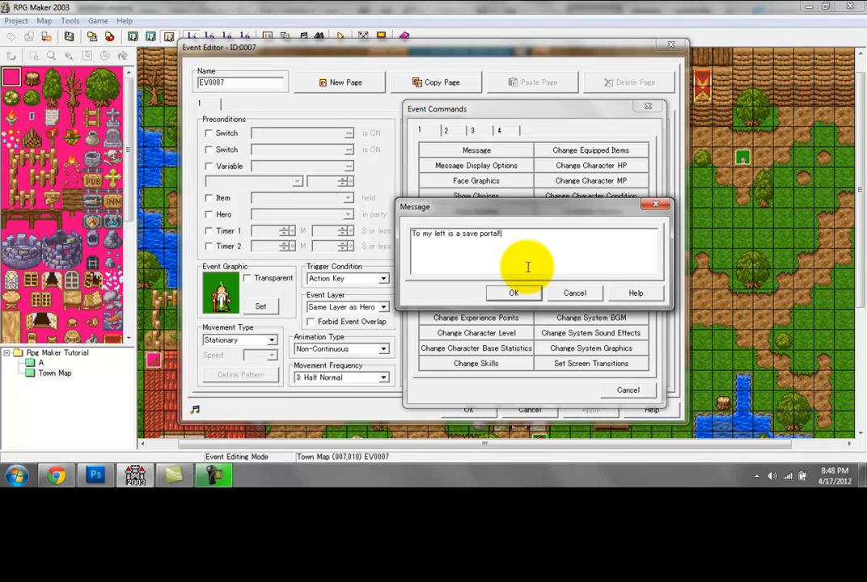
pyautogui.click(510, 293)
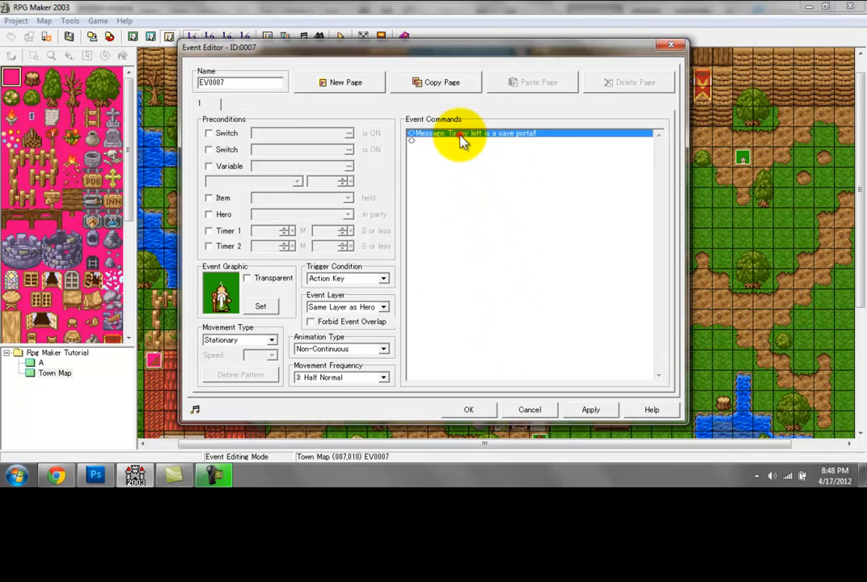
# Step: Insert a Face Graphics command before the old man's message, using the white-bearded face from faces1, flipped horizontally and displayed on the right
pyautogui.doubleClick(458, 135)
pyautogui.click(472, 182)
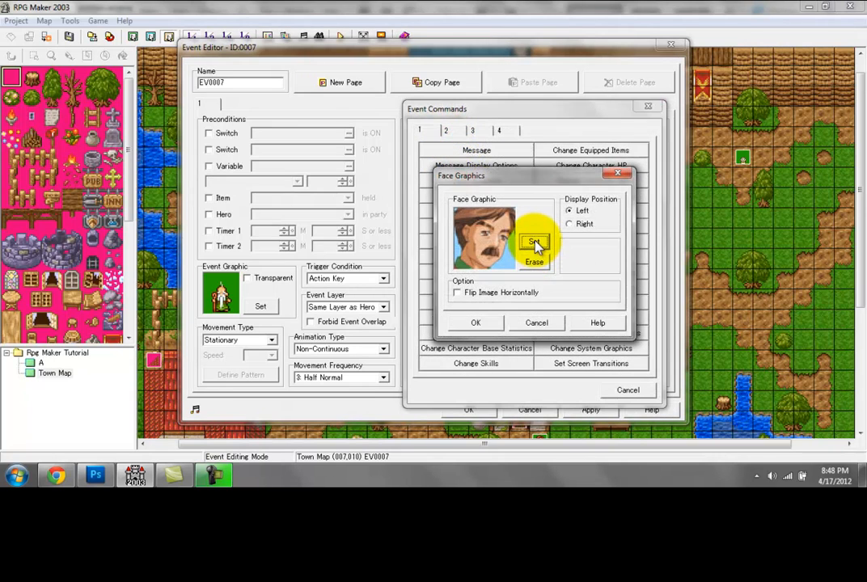
pyautogui.click(536, 241)
pyautogui.click(608, 212)
pyautogui.click(571, 356)
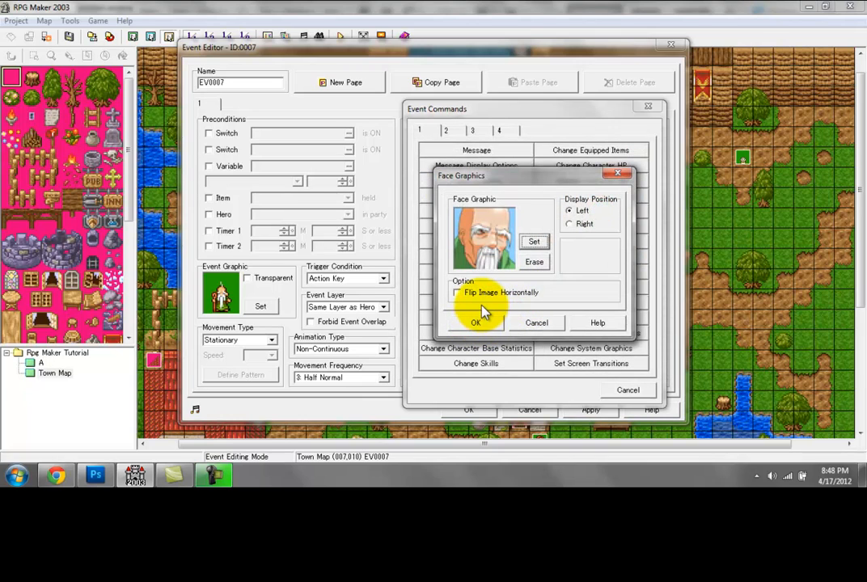
pyautogui.click(480, 294)
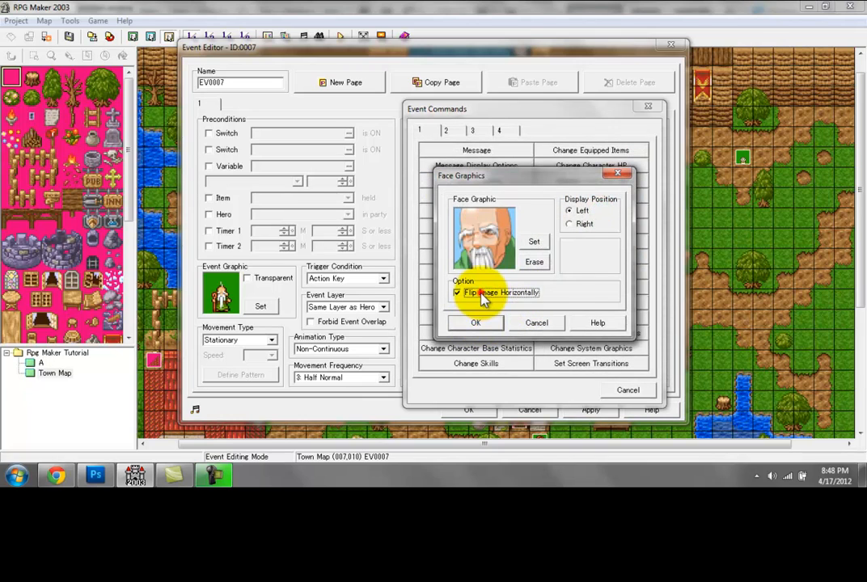
pyautogui.click(582, 224)
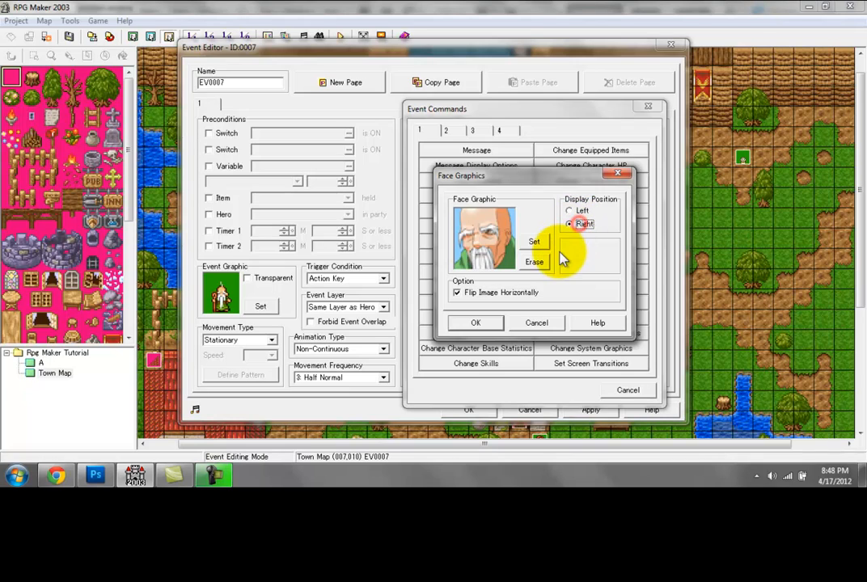
pyautogui.click(477, 324)
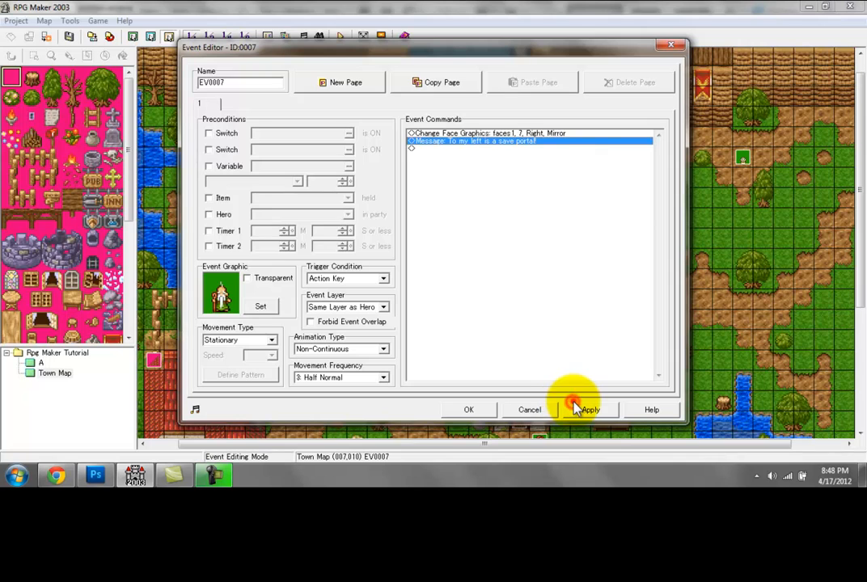
pyautogui.click(602, 410)
pyautogui.click(468, 409)
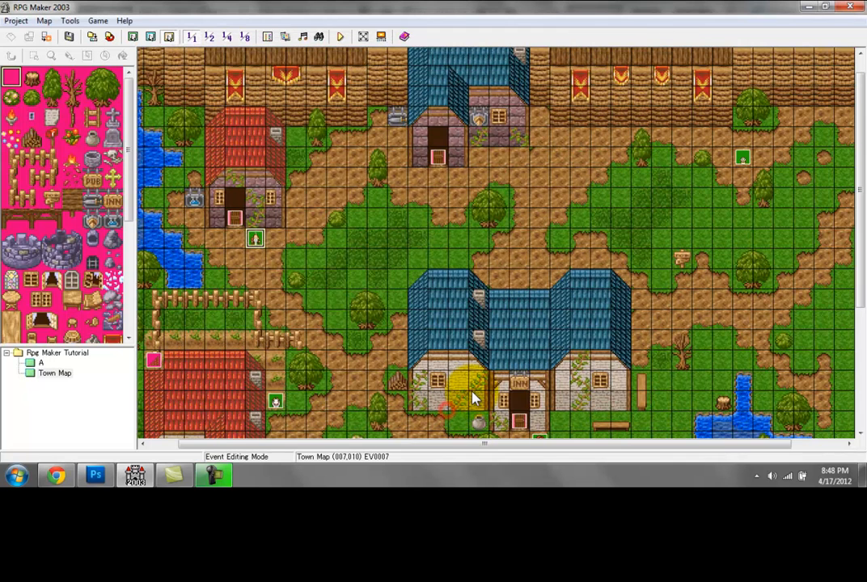
# Step: Look through the available character sets for a save portal graphic in a new event beside the old man, and discard the event
pyautogui.doubleClick(275, 240)
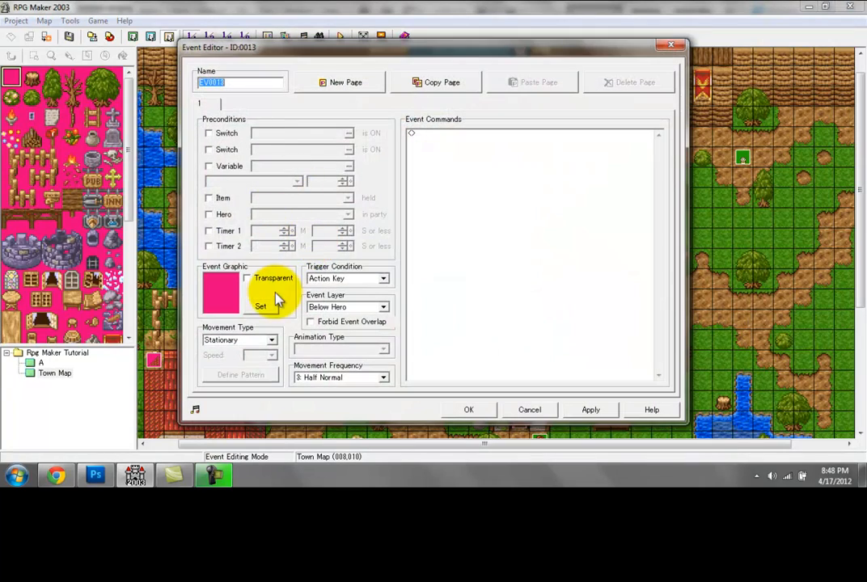
pyautogui.click(269, 305)
pyautogui.click(253, 311)
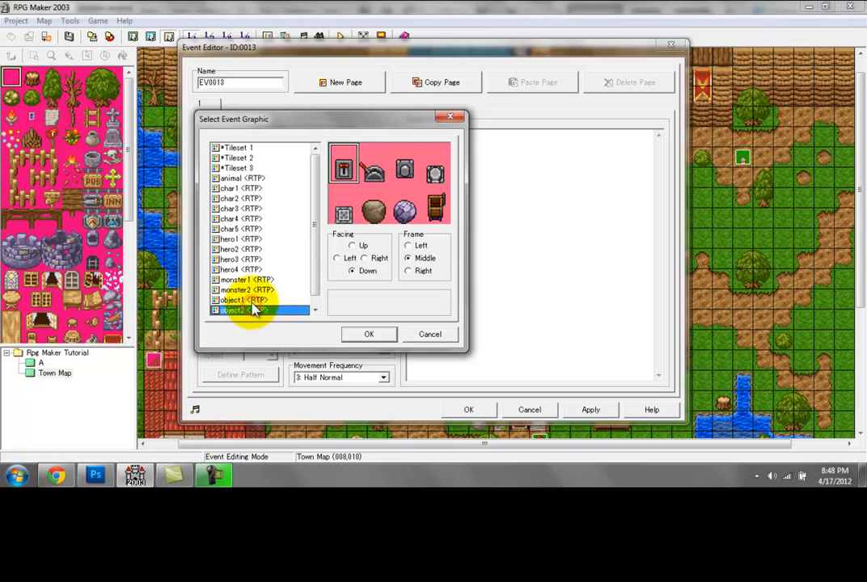
pyautogui.click(245, 300)
pyautogui.press('Down')
pyautogui.press('Down')
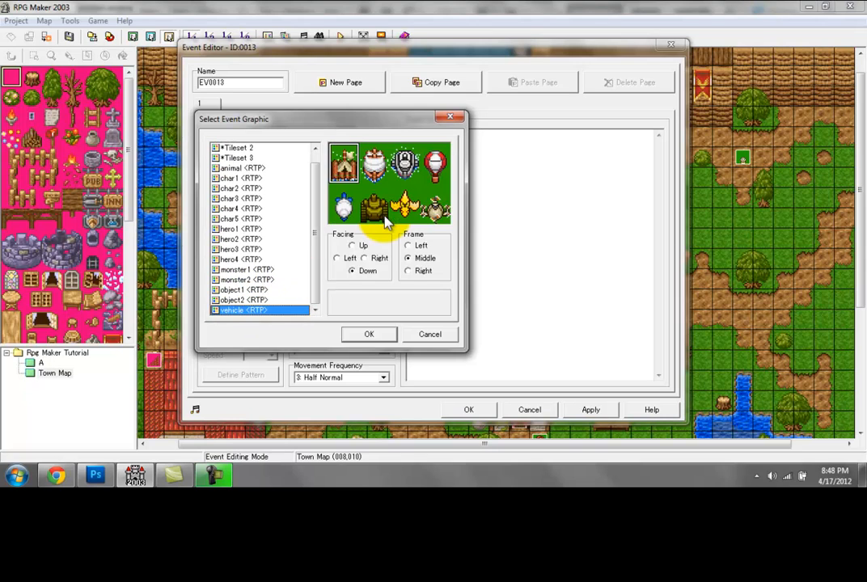
pyautogui.press('Up')
pyautogui.press('Up')
pyautogui.press('Up')
pyautogui.press('Up')
pyautogui.press('Up')
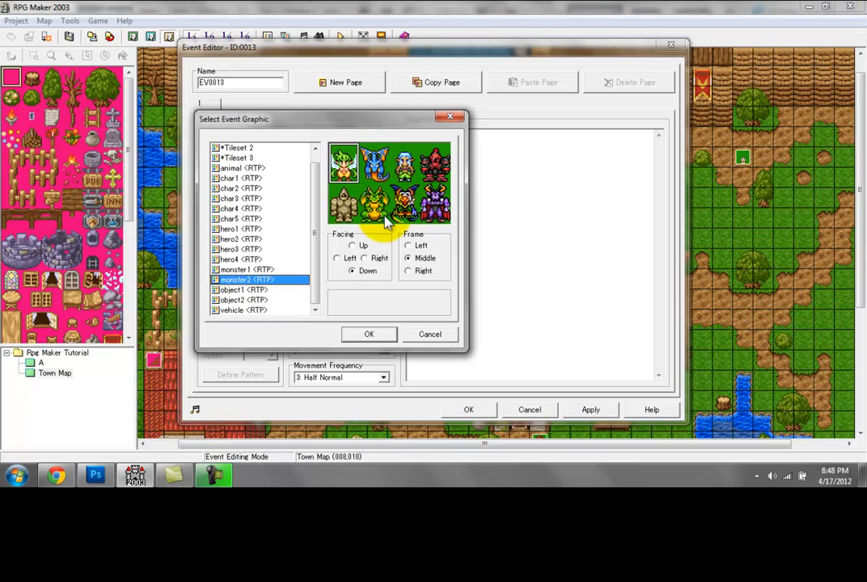
pyautogui.press('Up')
pyautogui.press('Up')
pyautogui.press('Up')
pyautogui.press('Up')
pyautogui.press('Up')
pyautogui.press('Up')
pyautogui.press('Up')
pyautogui.press('Up')
pyautogui.press('Up')
pyautogui.press('Up')
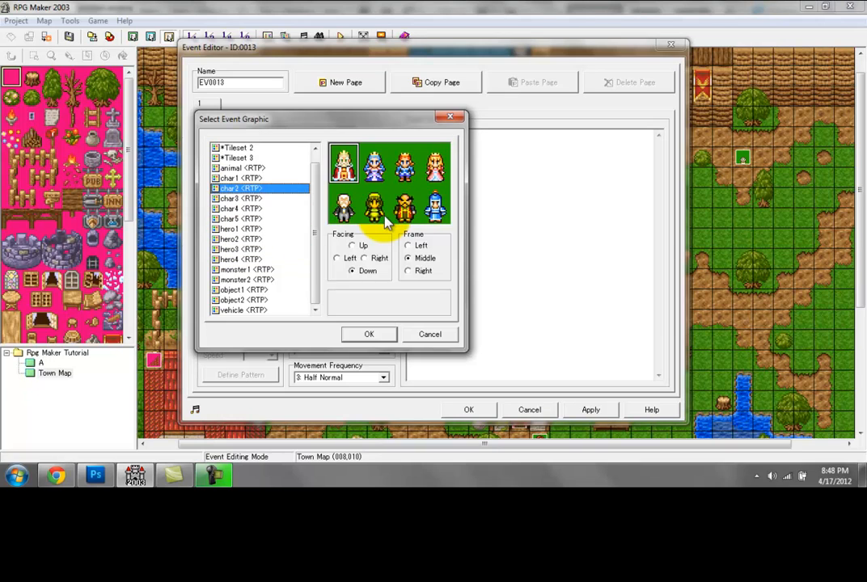
pyautogui.press('Up')
pyautogui.press('Down')
pyautogui.press('Down')
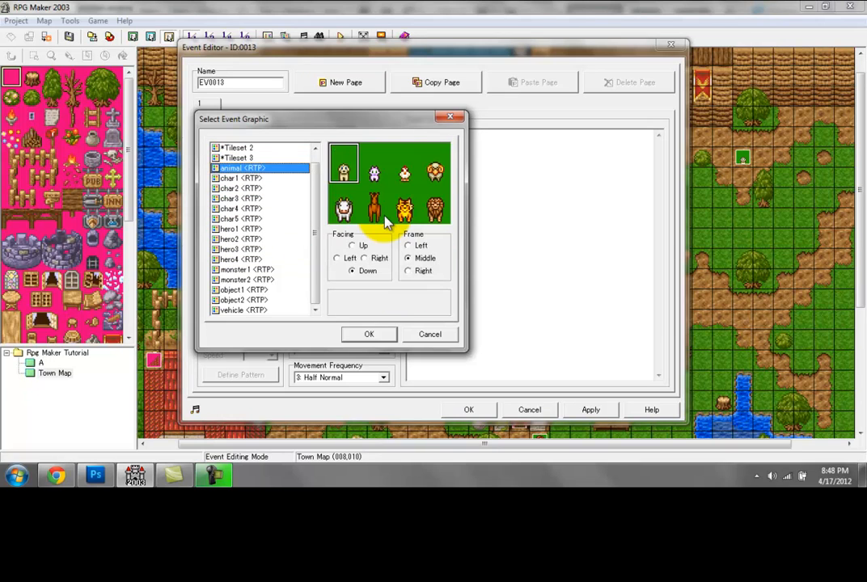
pyautogui.press('Down')
pyautogui.press('Down')
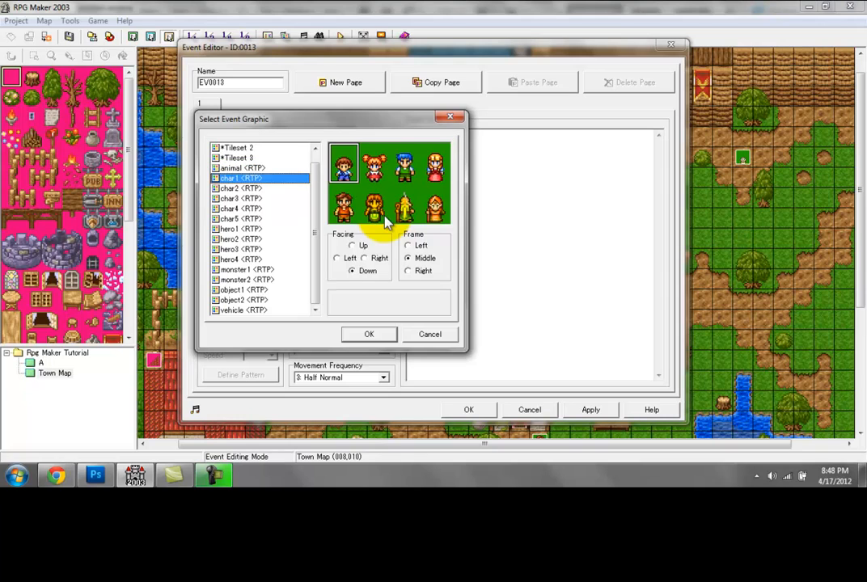
pyautogui.press('Down')
pyautogui.press('Down')
pyautogui.press('Down')
pyautogui.press('Down')
pyautogui.press('Down')
pyautogui.press('Down')
pyautogui.press('Down')
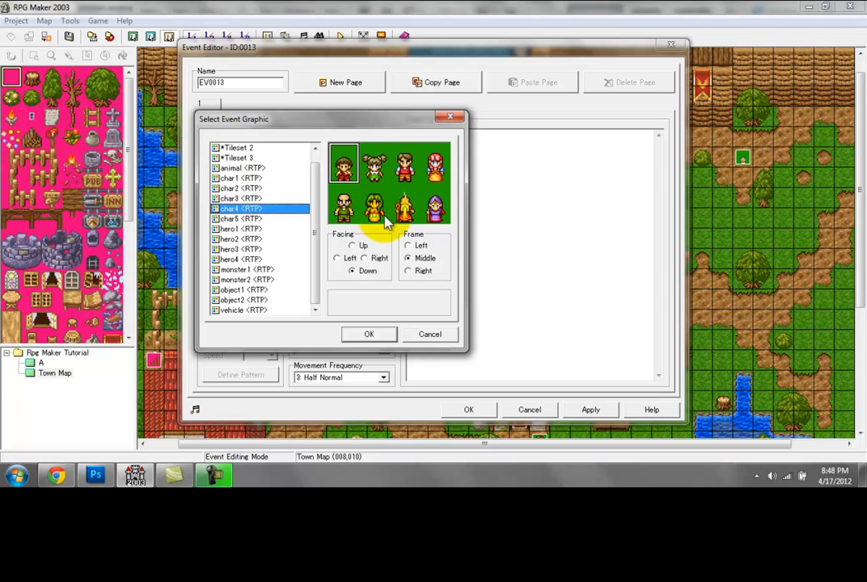
pyautogui.press('Down')
pyautogui.press('Down')
pyautogui.press('Down')
pyautogui.press('Down')
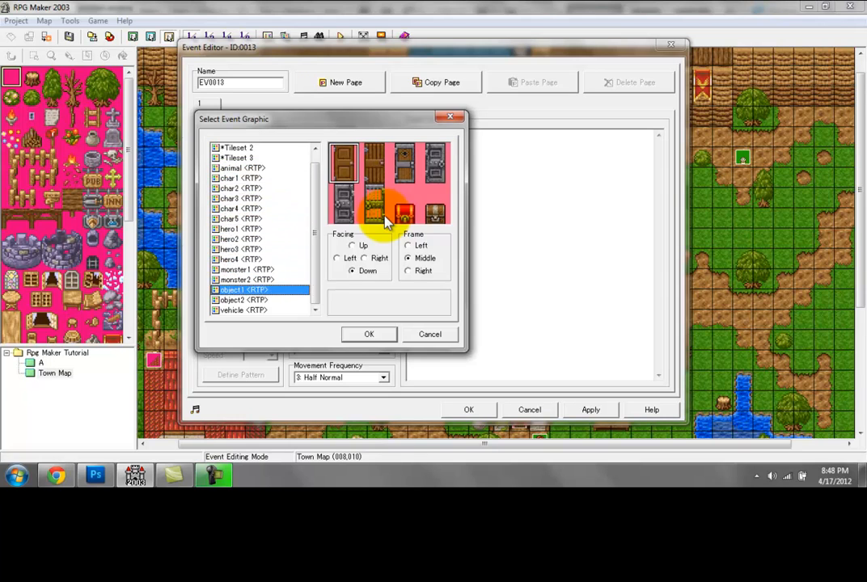
pyautogui.press('Down')
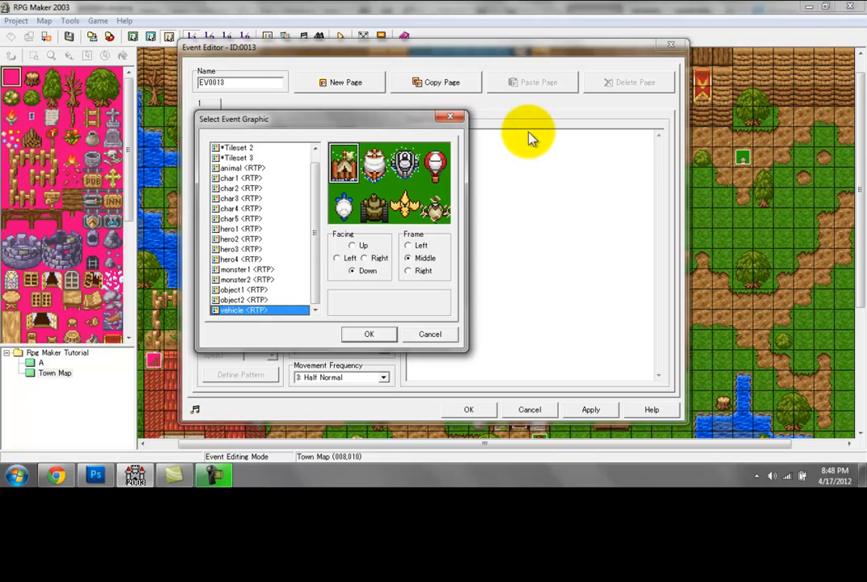
pyautogui.click(453, 120)
pyautogui.click(670, 44)
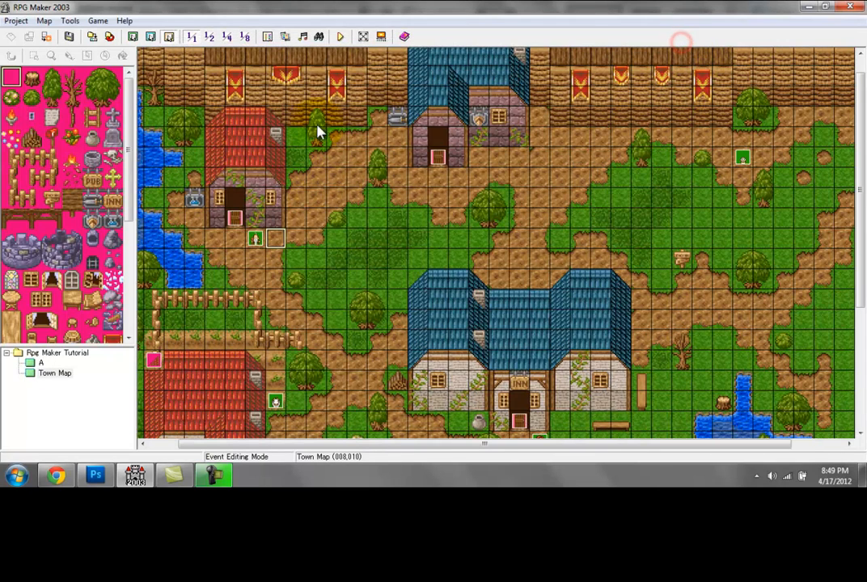
# Step: Start importing a CharSet resource and browse to the CharSet folder of the RPG Game project
pyautogui.click(287, 37)
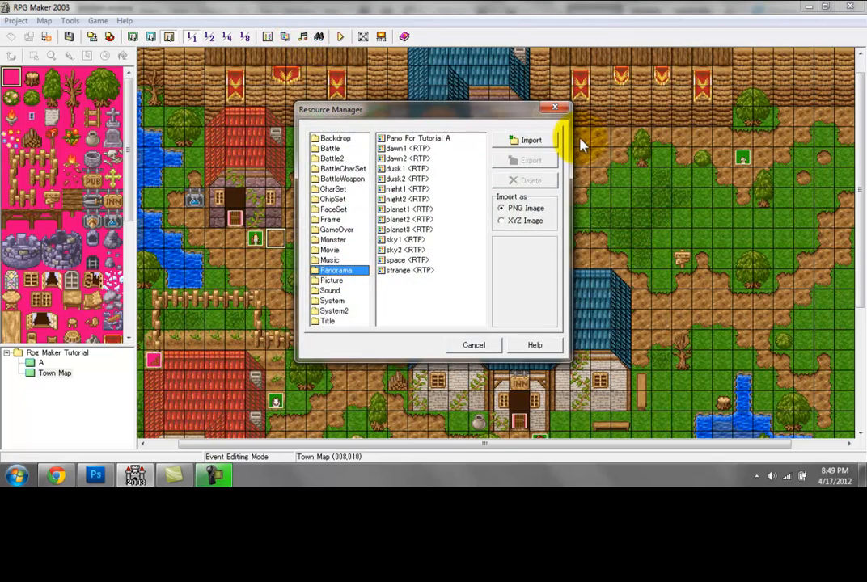
pyautogui.click(556, 111)
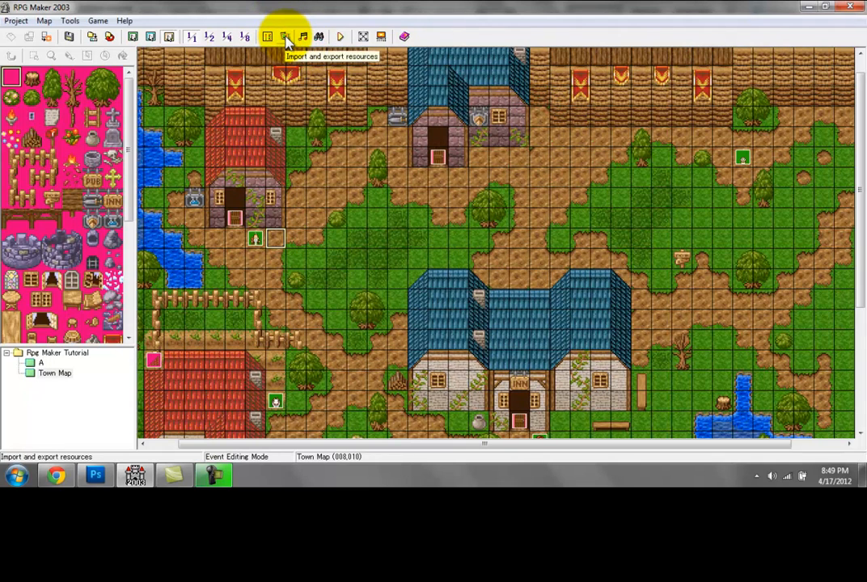
pyautogui.click(287, 37)
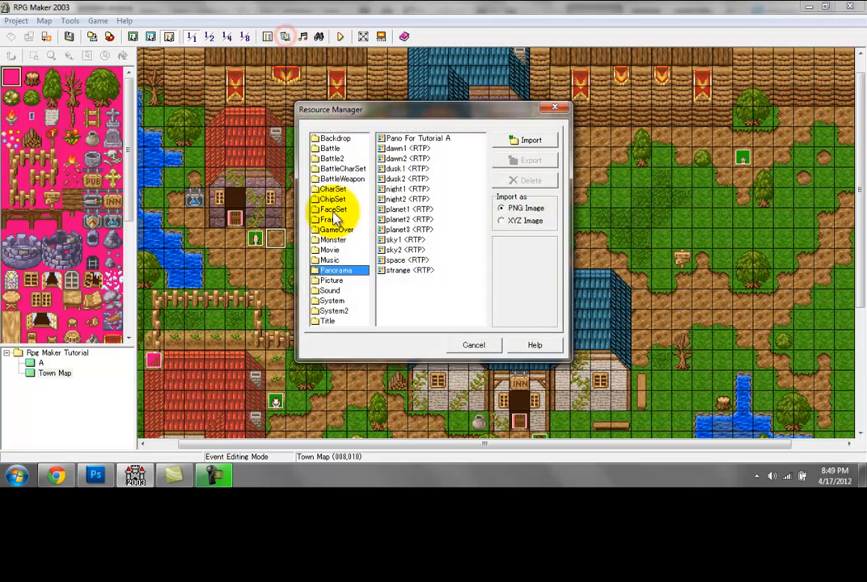
pyautogui.click(333, 189)
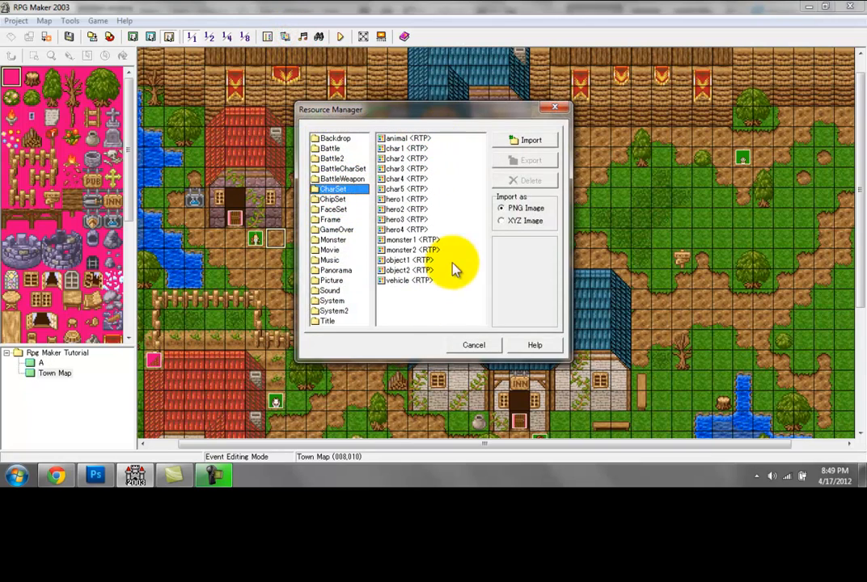
pyautogui.click(535, 141)
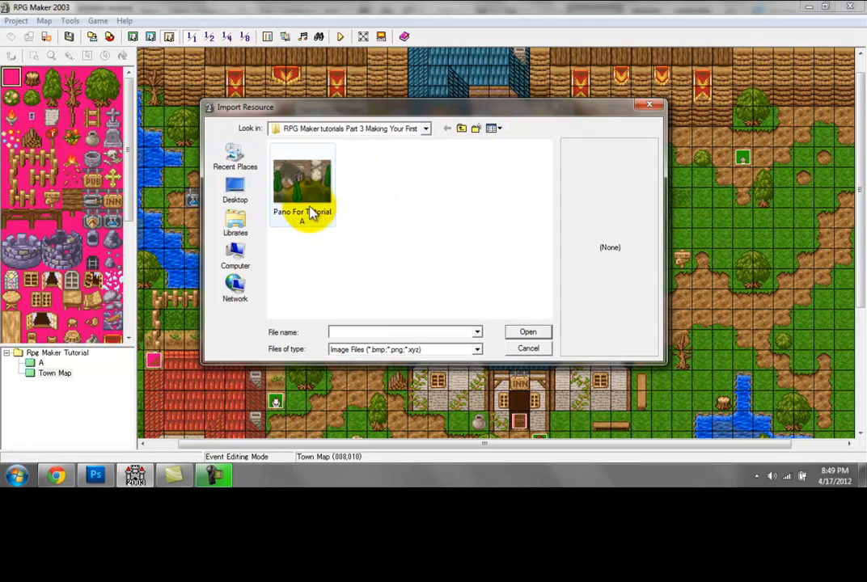
pyautogui.click(462, 129)
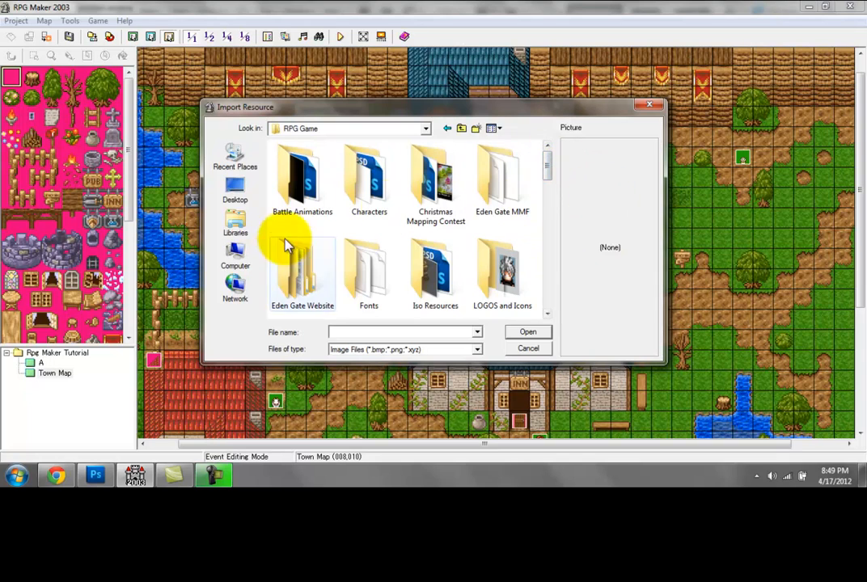
pyautogui.moveTo(549, 167); pyautogui.dragTo(543, 217)
pyautogui.click(307, 259)
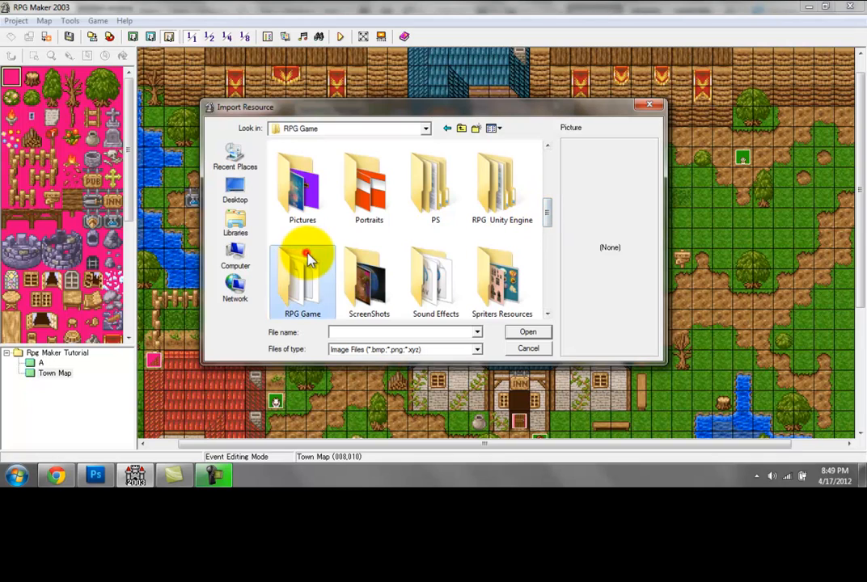
pyautogui.doubleClick(307, 257)
pyautogui.doubleClick(299, 224)
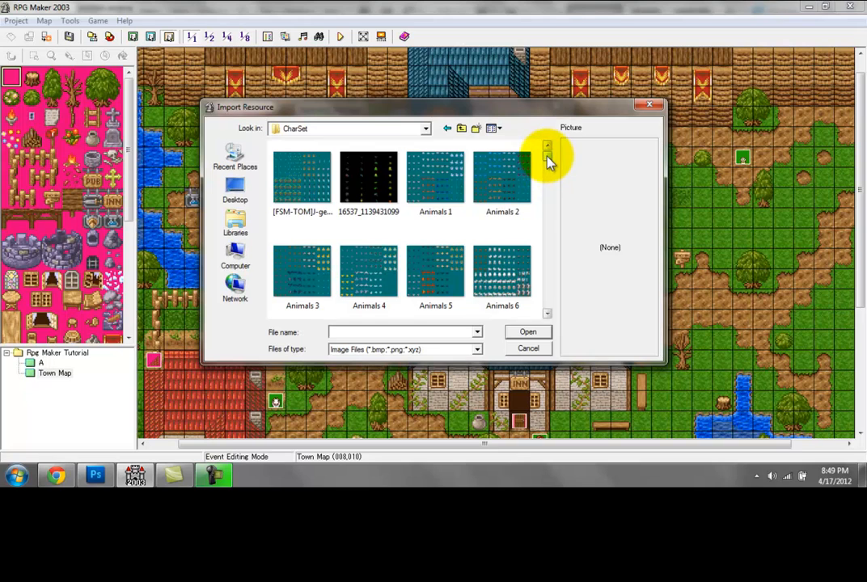
# Step: Import the Save Portal Eden Gate image as a character set, keeping the purple background transparent, and close the Resource Manager
pyautogui.moveTo(547, 159); pyautogui.dragTo(544, 299)
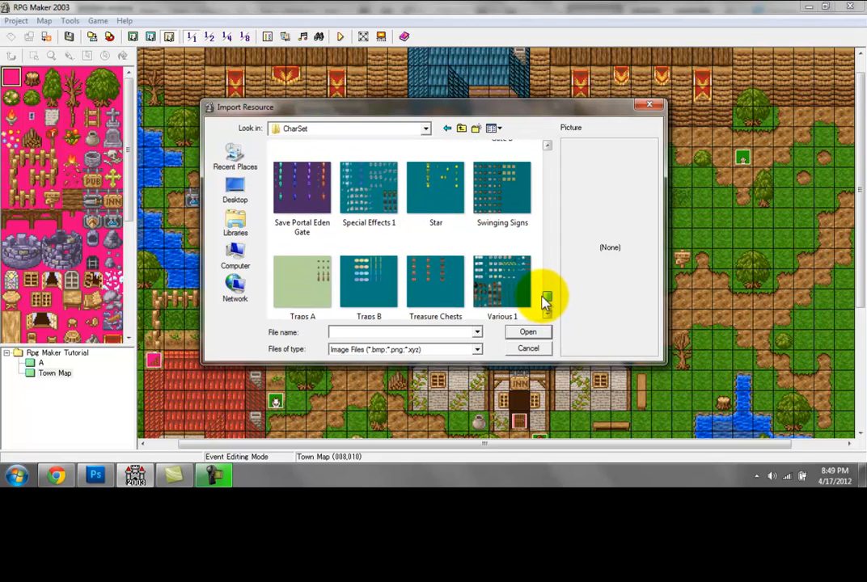
pyautogui.click(318, 202)
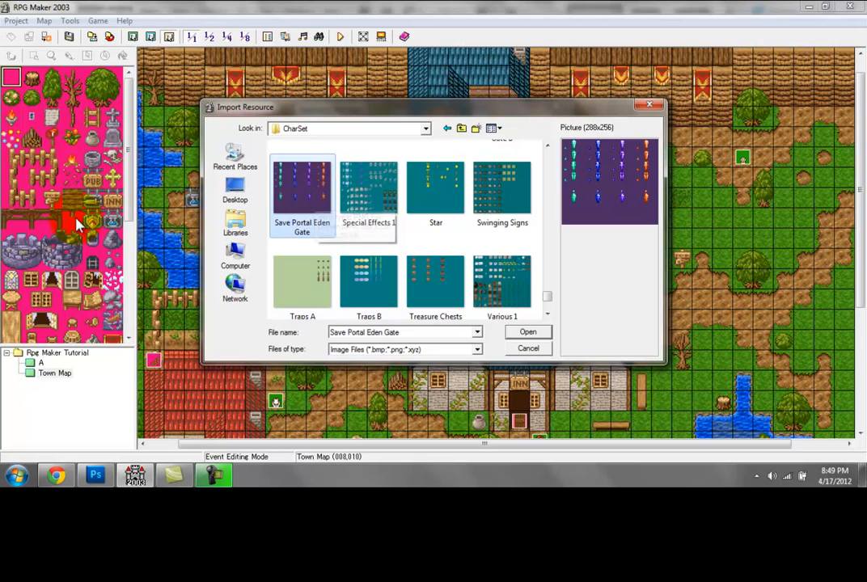
pyautogui.doubleClick(304, 209)
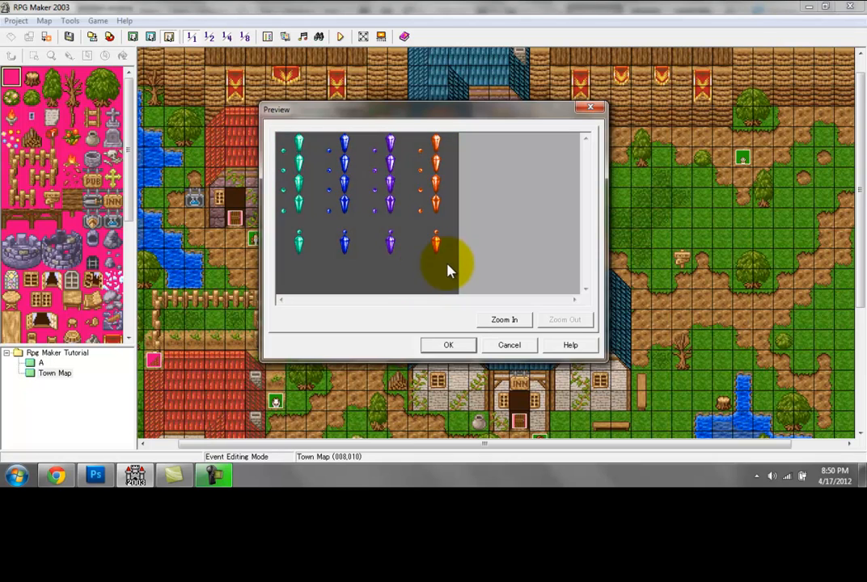
pyautogui.click(444, 342)
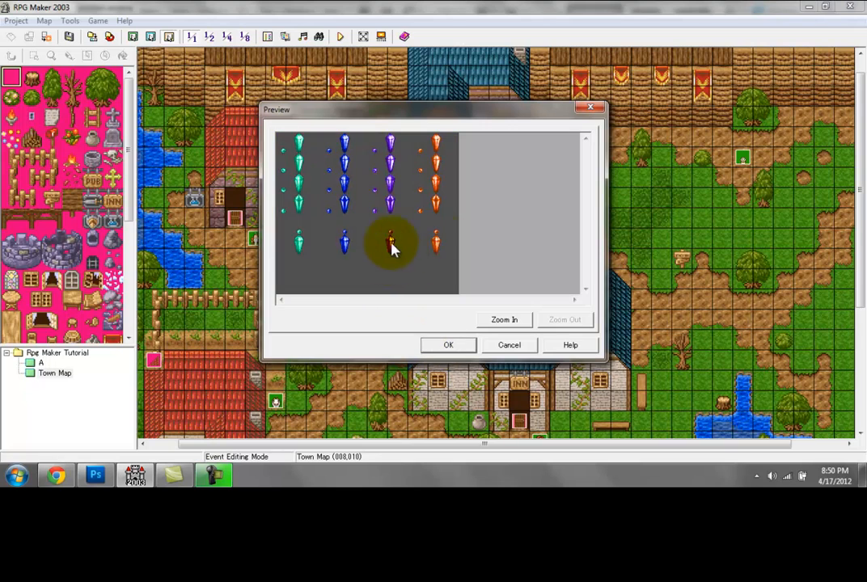
pyautogui.click(438, 345)
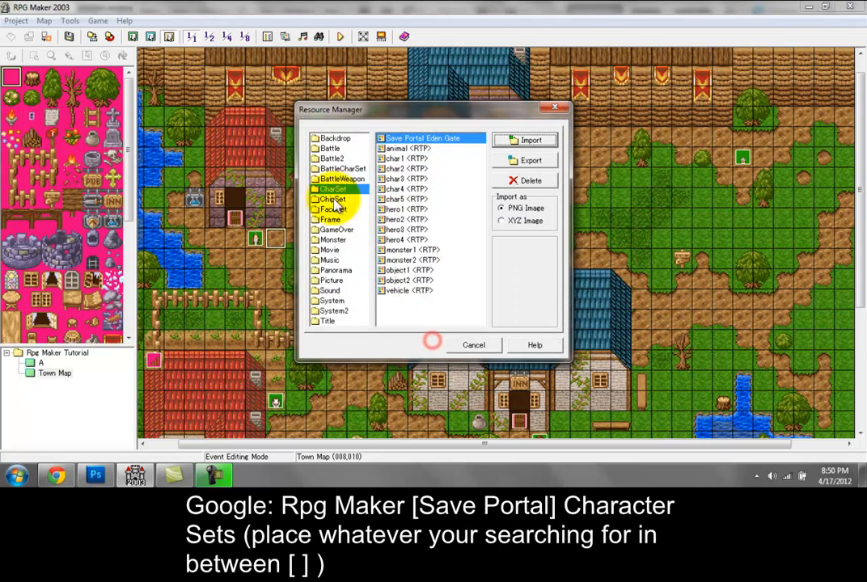
pyautogui.click(555, 110)
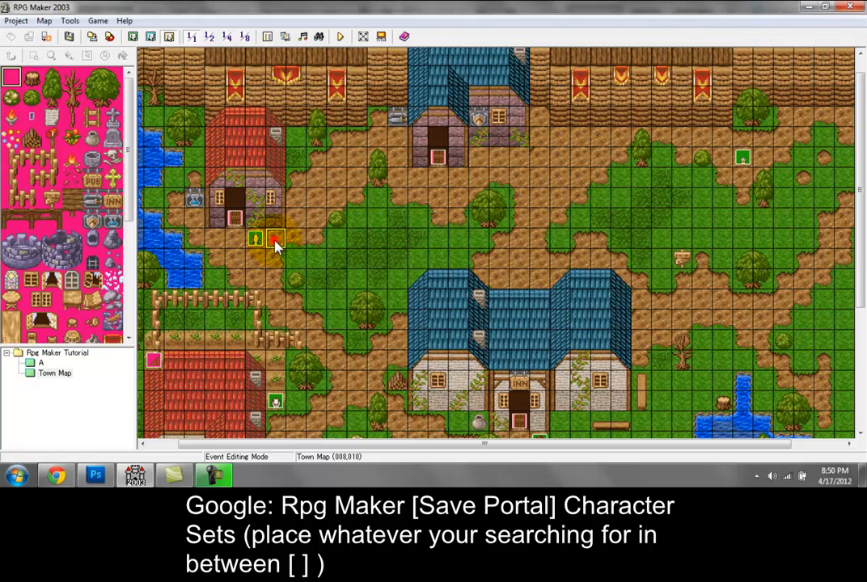
# Step: Create an event beside the old man with the teal crystal from Save Portal Eden Gate and the Spin Around animation type
pyautogui.doubleClick(275, 243)
pyautogui.click(270, 301)
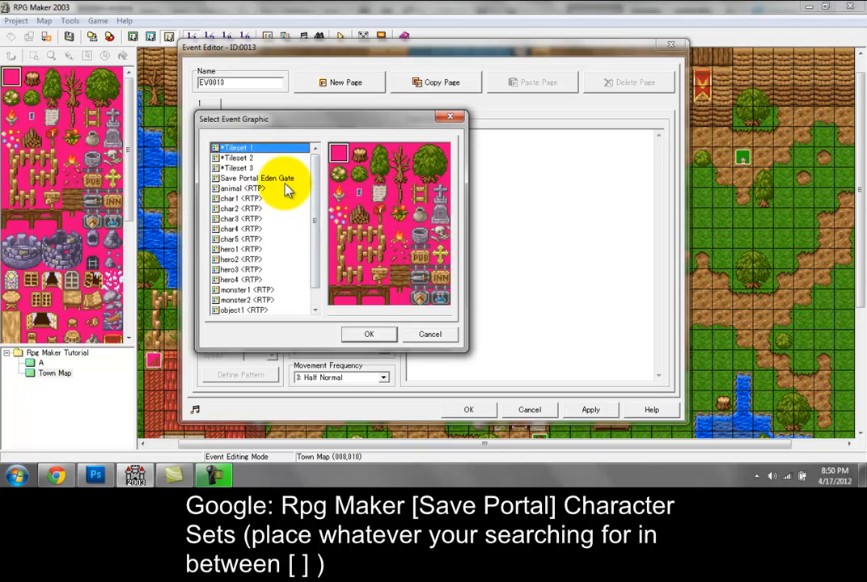
pyautogui.click(284, 184)
pyautogui.click(347, 171)
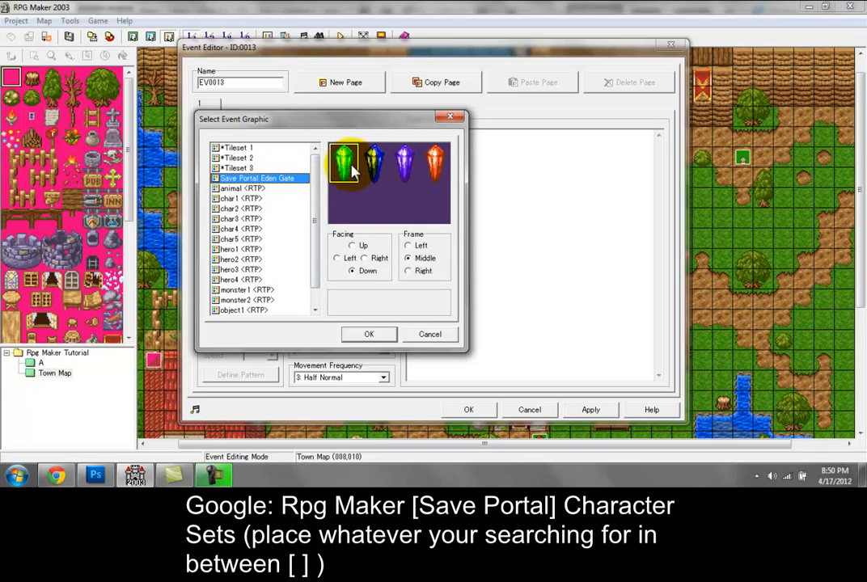
pyautogui.doubleClick(351, 165)
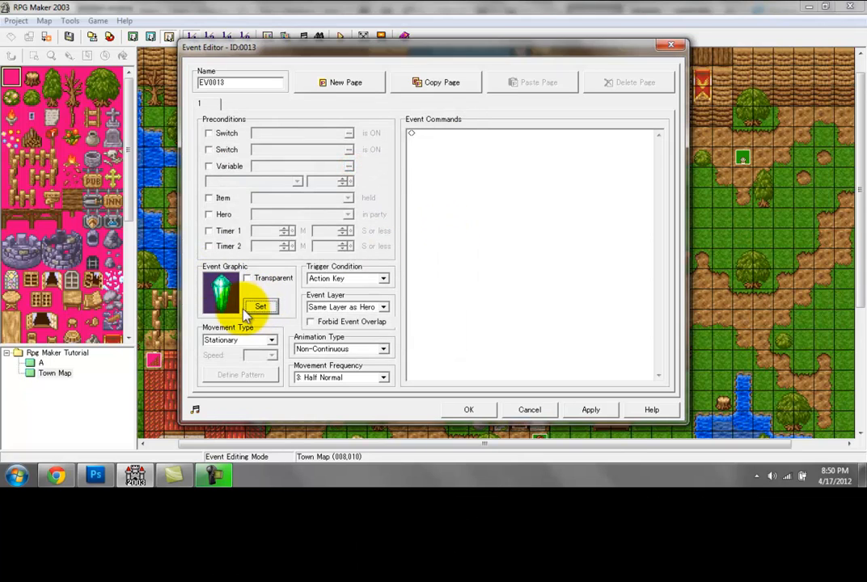
pyautogui.click(333, 349)
pyautogui.click(322, 400)
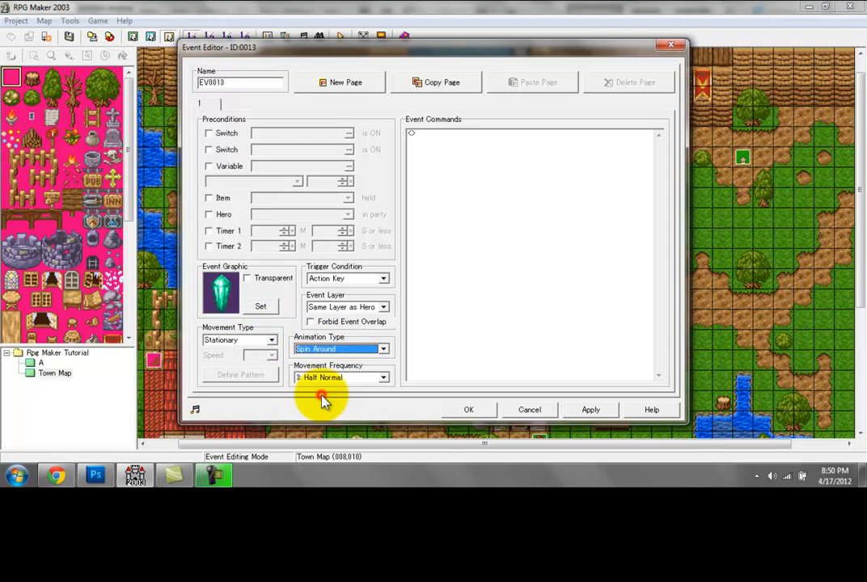
pyautogui.click(455, 412)
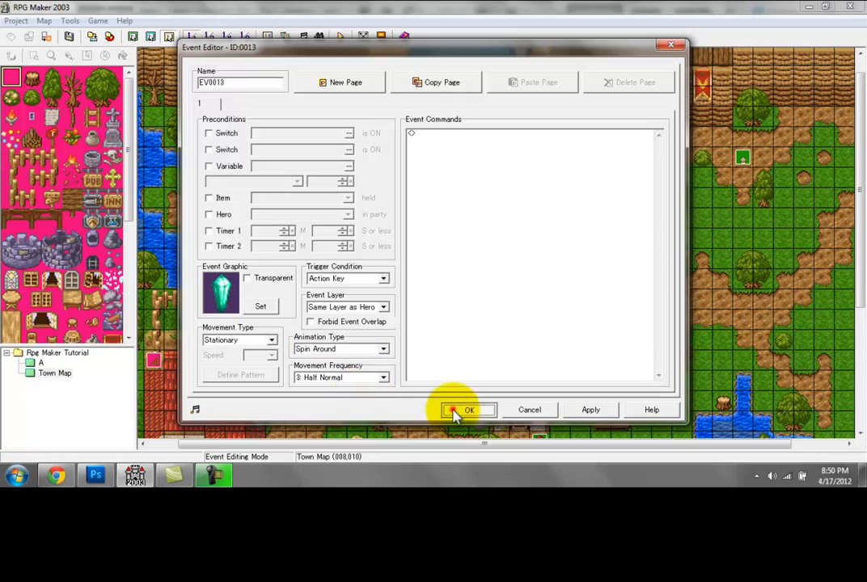
# Step: Create an event directly above the crystal using the small teal orb's left frame from Save Portal Eden Gate
pyautogui.doubleClick(275, 217)
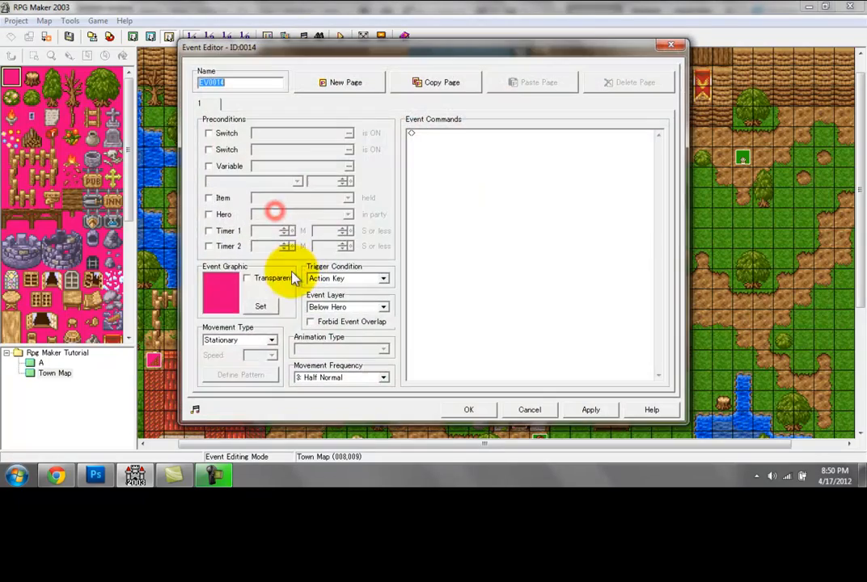
pyautogui.click(260, 305)
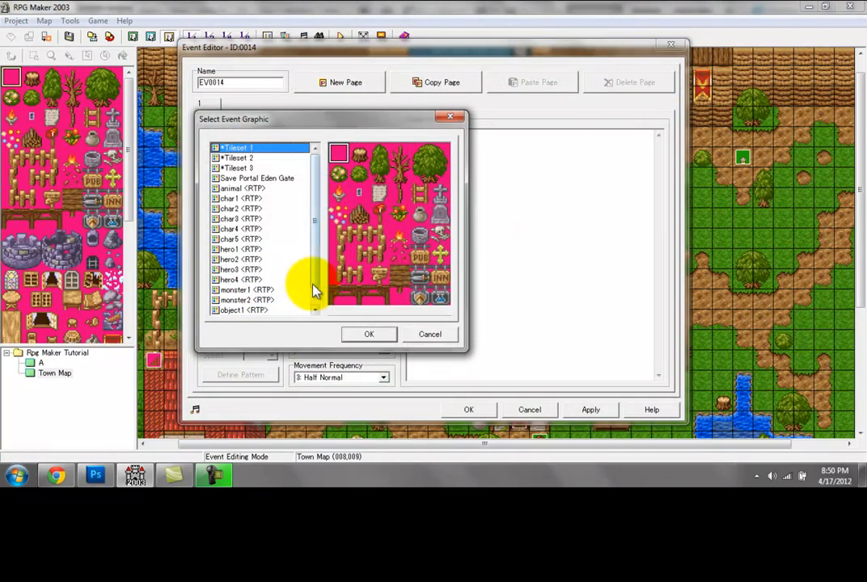
pyautogui.click(275, 179)
pyautogui.click(414, 246)
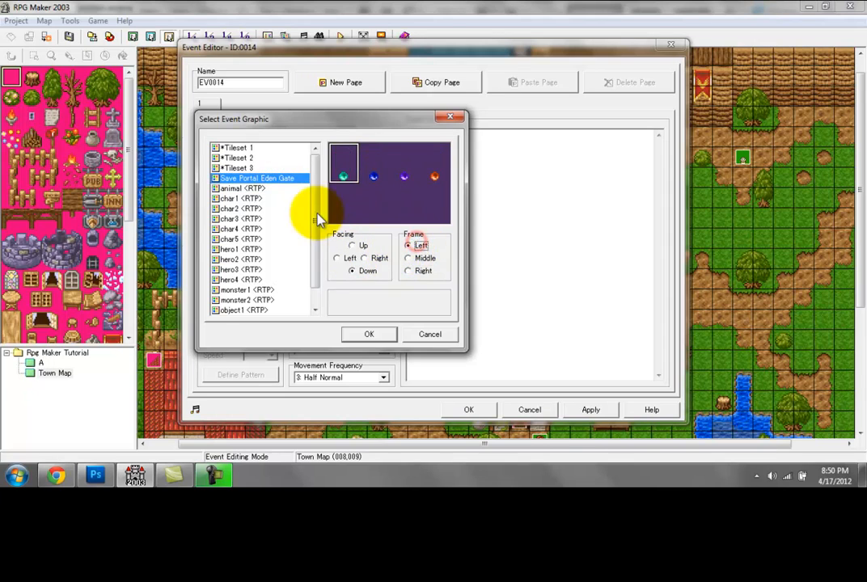
pyautogui.doubleClick(344, 165)
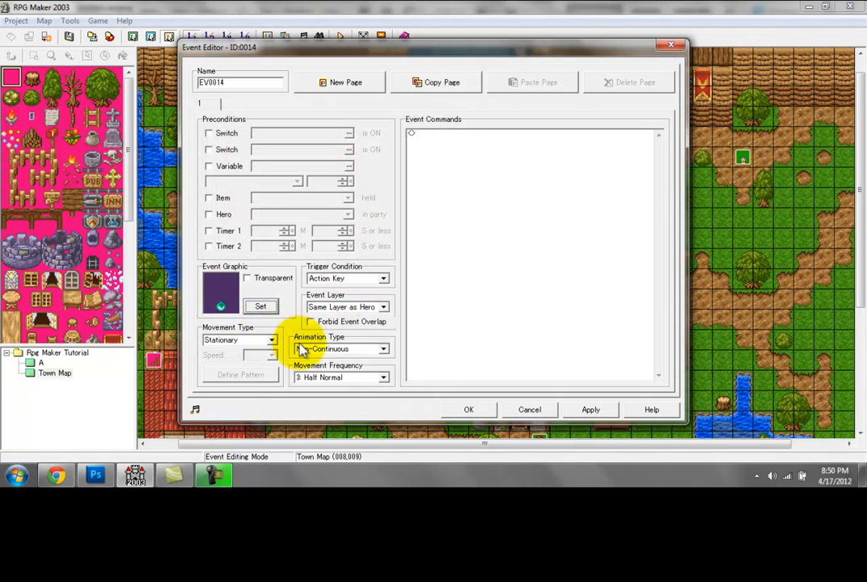
# Step: Give the new orb event the Spin Around animation type and the Above Hero layer, and save the event
pyautogui.click(300, 350)
pyautogui.click(313, 367)
pyautogui.click(321, 348)
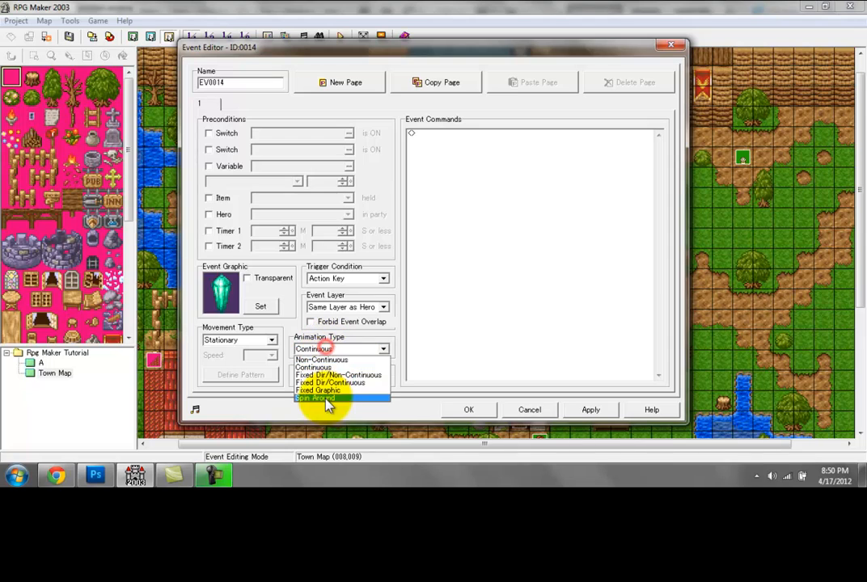
pyautogui.click(324, 398)
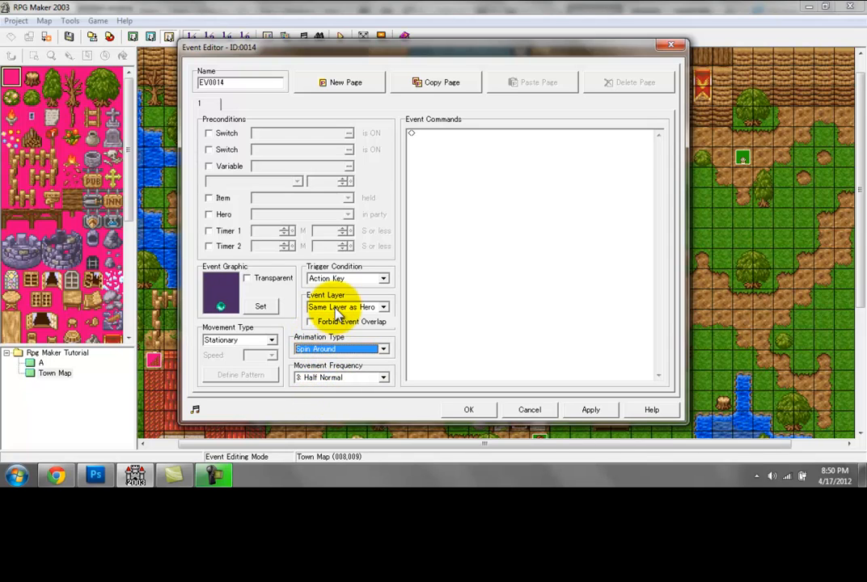
pyautogui.click(353, 307)
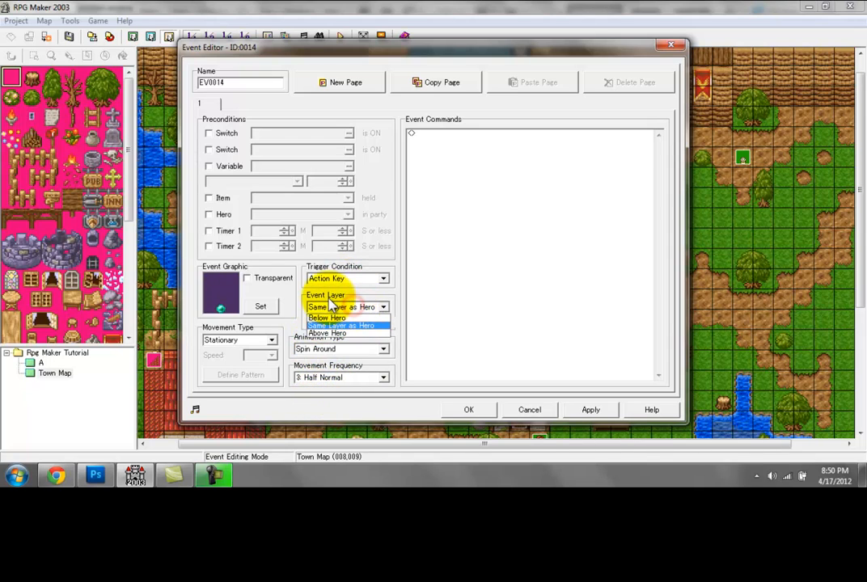
pyautogui.click(332, 334)
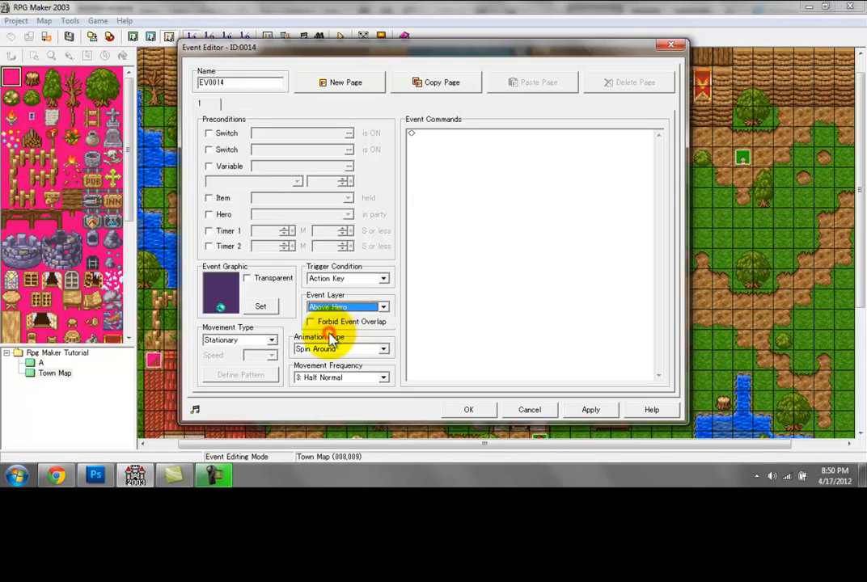
pyautogui.click(466, 411)
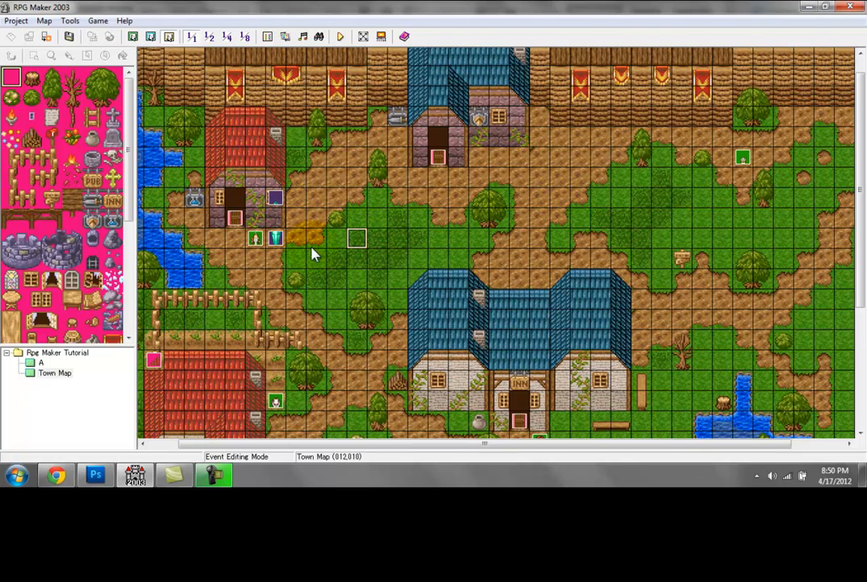
# Step: Set the crystal event's movement frequency to 4: Normal, keep its graphic opaque, and save the event
pyautogui.doubleClick(283, 247)
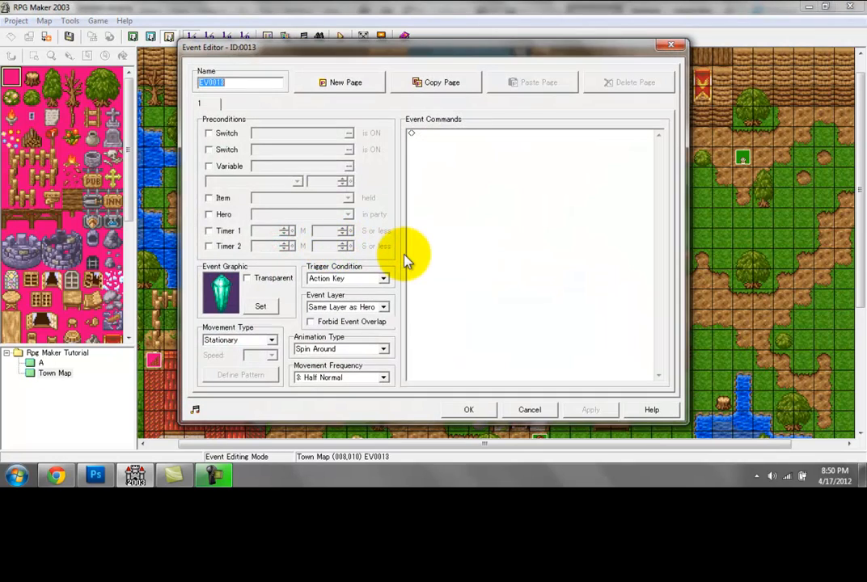
pyautogui.click(335, 377)
pyautogui.click(321, 422)
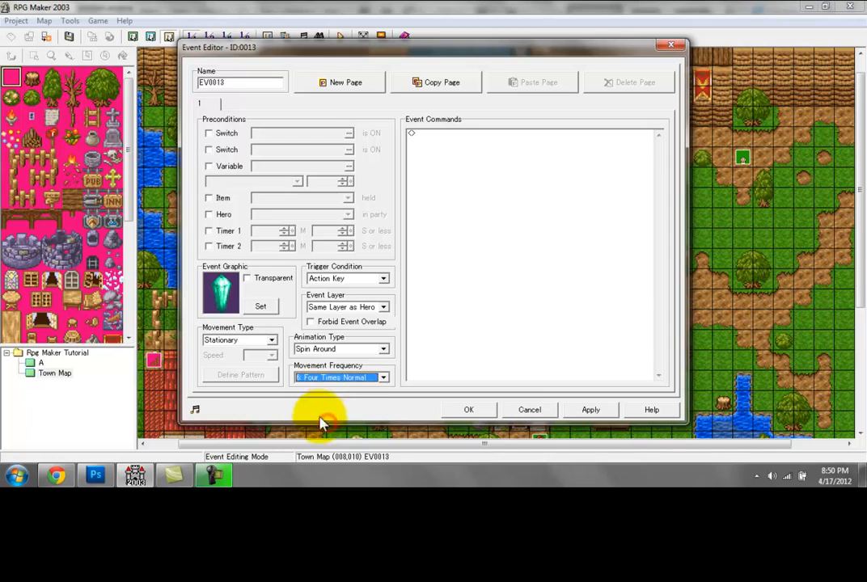
pyautogui.click(311, 379)
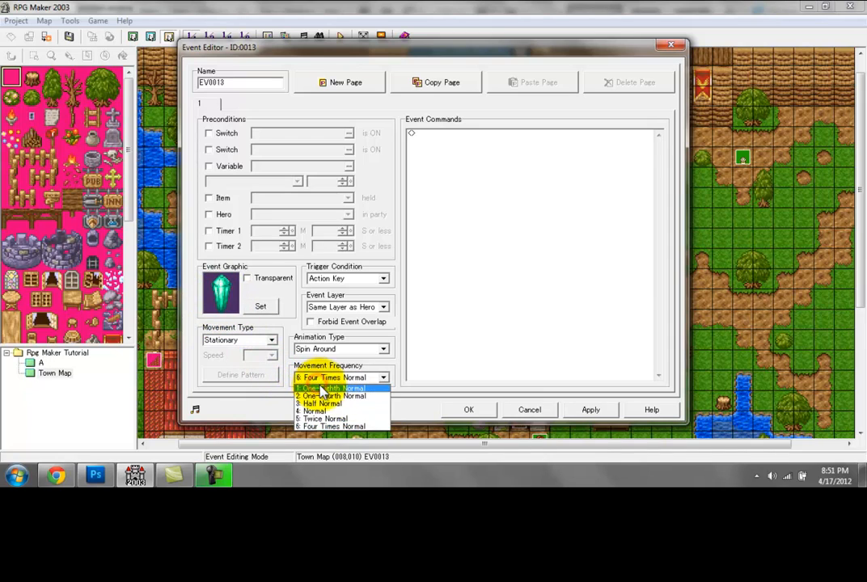
pyautogui.click(322, 388)
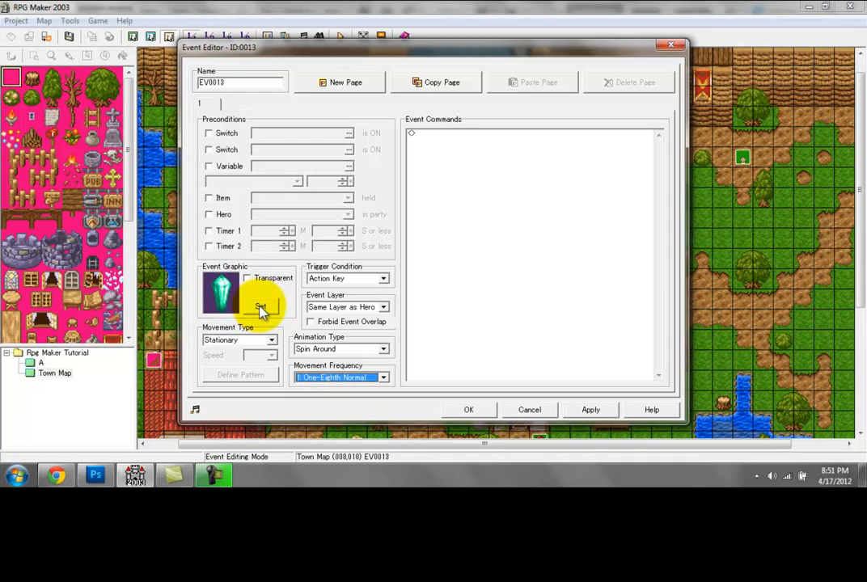
pyautogui.click(266, 288)
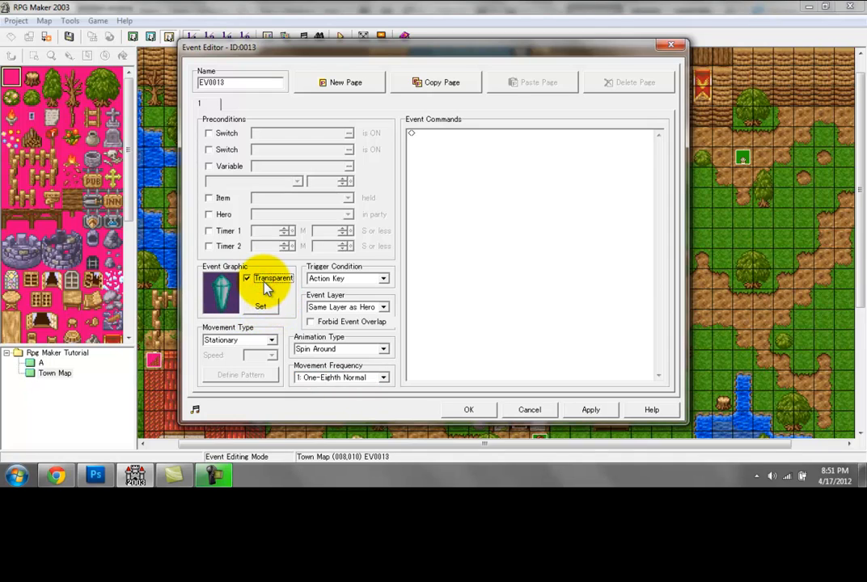
pyautogui.click(266, 283)
pyautogui.click(343, 377)
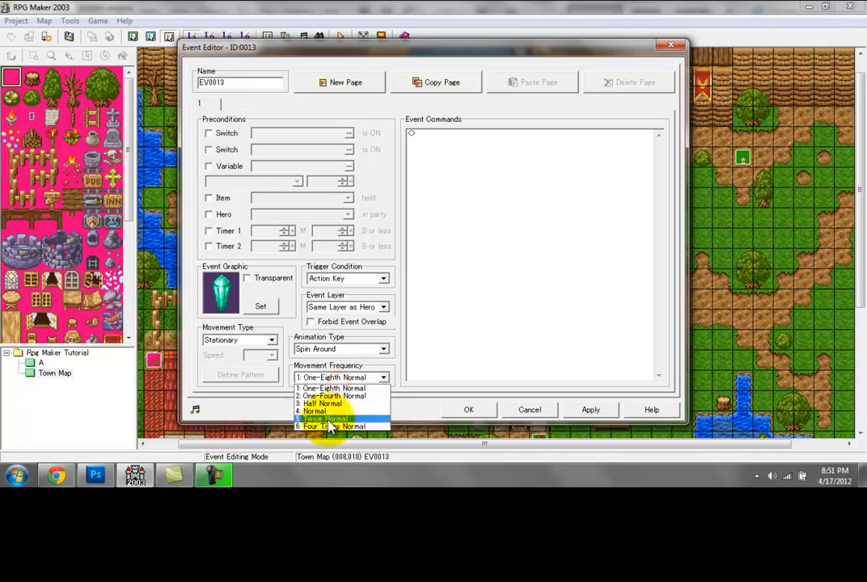
pyautogui.click(356, 420)
pyautogui.click(465, 410)
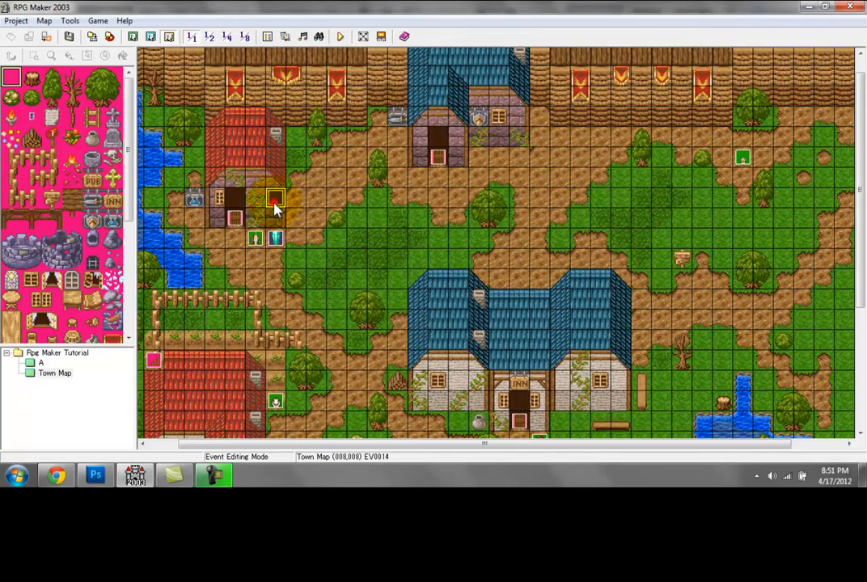
# Step: Toggle the Transparent option of the orb event above the crystal and save the event
pyautogui.doubleClick(275, 202)
pyautogui.click(247, 278)
pyautogui.click(463, 410)
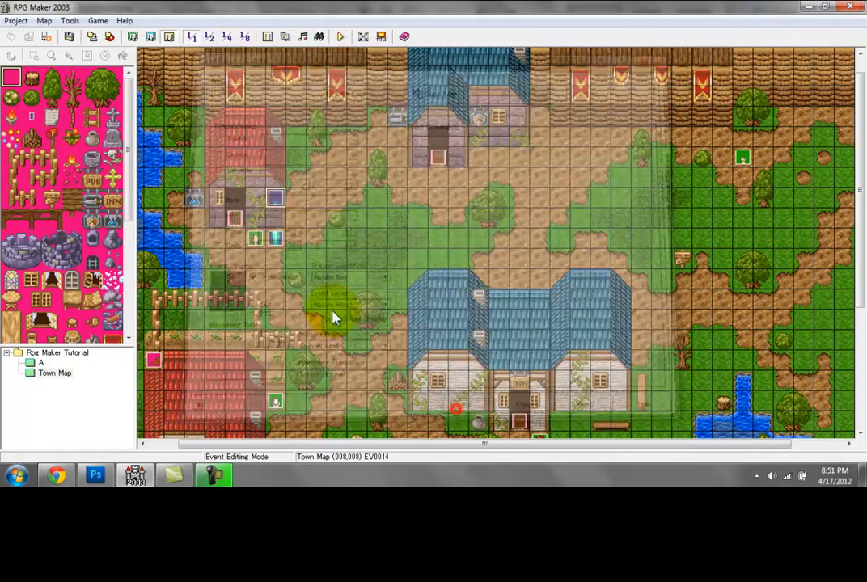
# Step: Reopen the crystal event and start adding a Play Sound Effect command to it
pyautogui.doubleClick(276, 235)
pyautogui.doubleClick(428, 136)
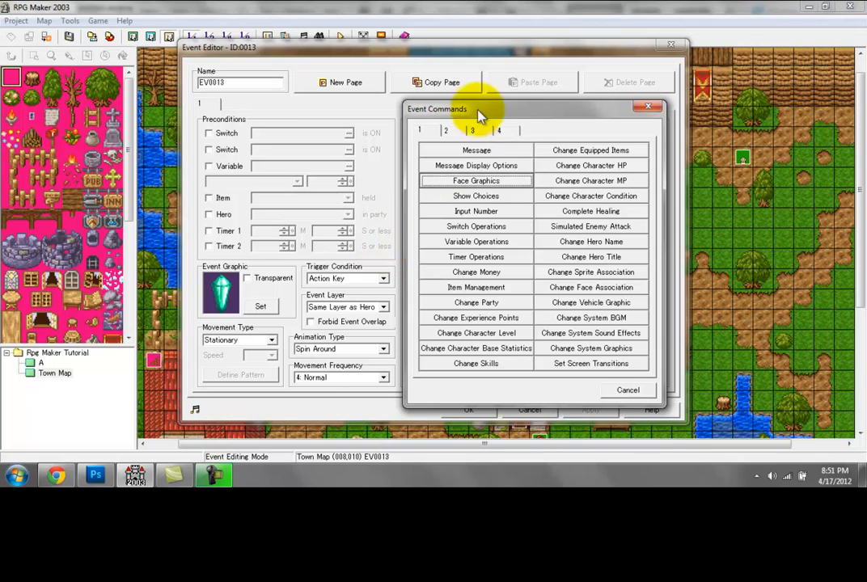
pyautogui.click(472, 131)
pyautogui.doubleClick(481, 211)
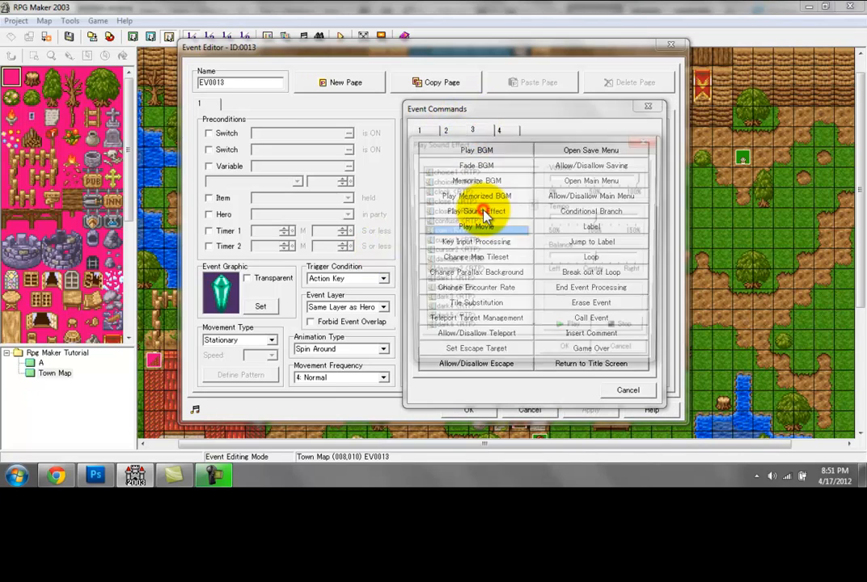
pyautogui.moveTo(533, 209); pyautogui.dragTo(534, 250)
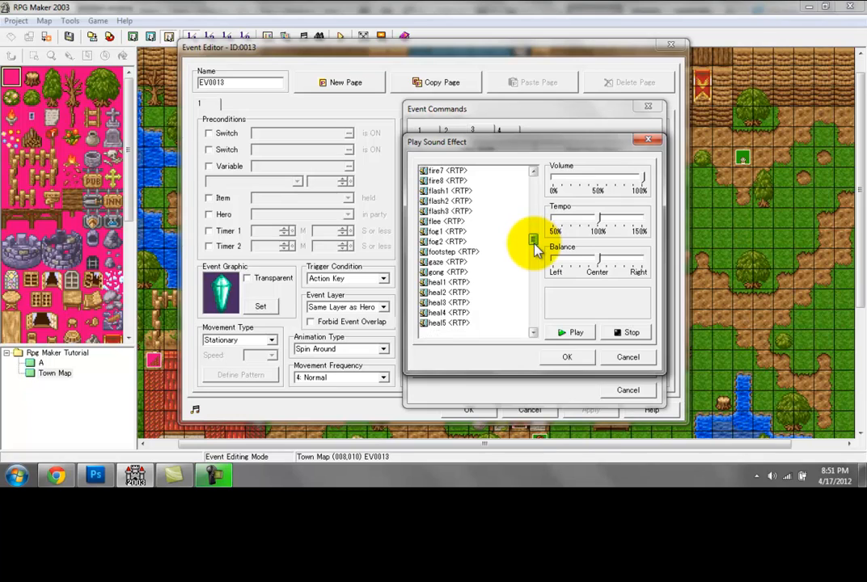
# Step: Try out the flash and ice sound effects and select ice01
pyautogui.click(468, 192)
pyautogui.click(464, 199)
pyautogui.click(457, 214)
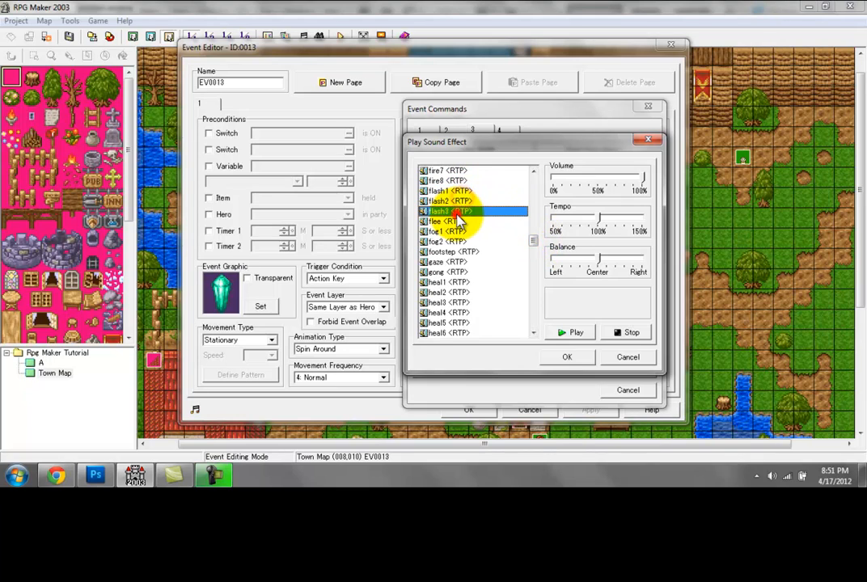
pyautogui.moveTo(535, 240); pyautogui.dragTo(523, 257)
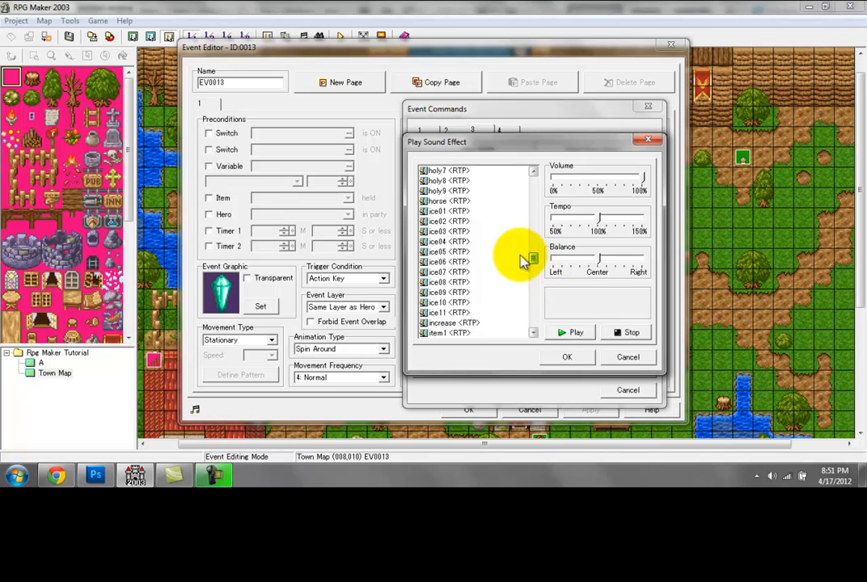
pyautogui.click(456, 242)
pyautogui.click(446, 211)
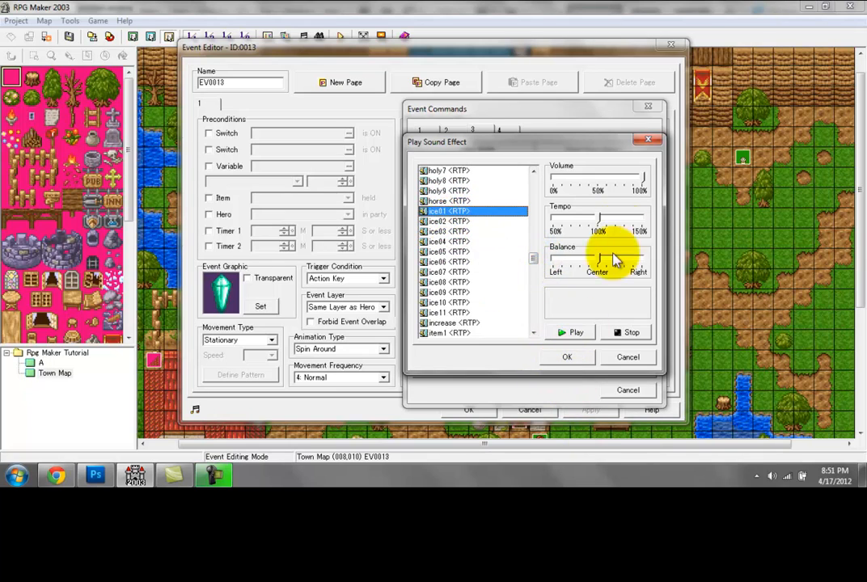
# Step: Raise the ice01 tempo to 150%, lower its volume to about 60%, and test the balance at both extremes before centring it
pyautogui.moveTo(600, 219); pyautogui.dragTo(658, 220)
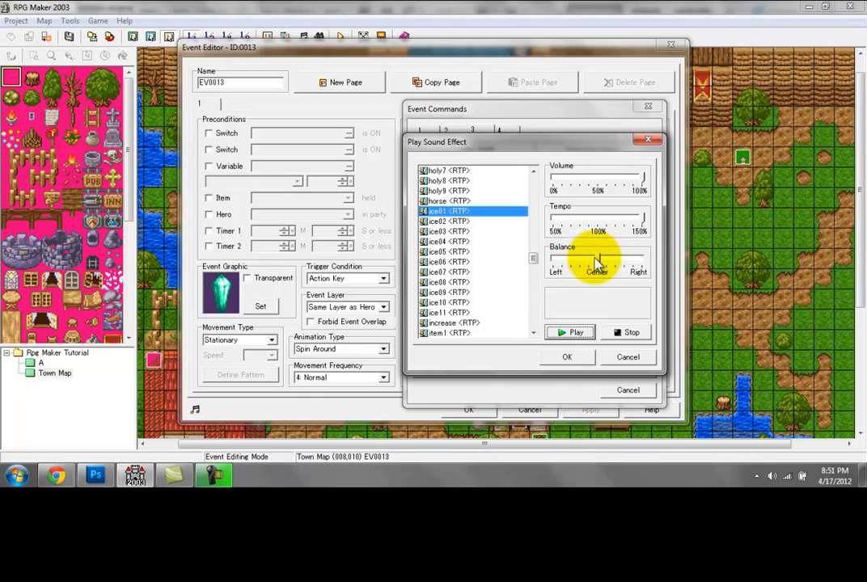
pyautogui.moveTo(596, 260); pyautogui.dragTo(557, 263)
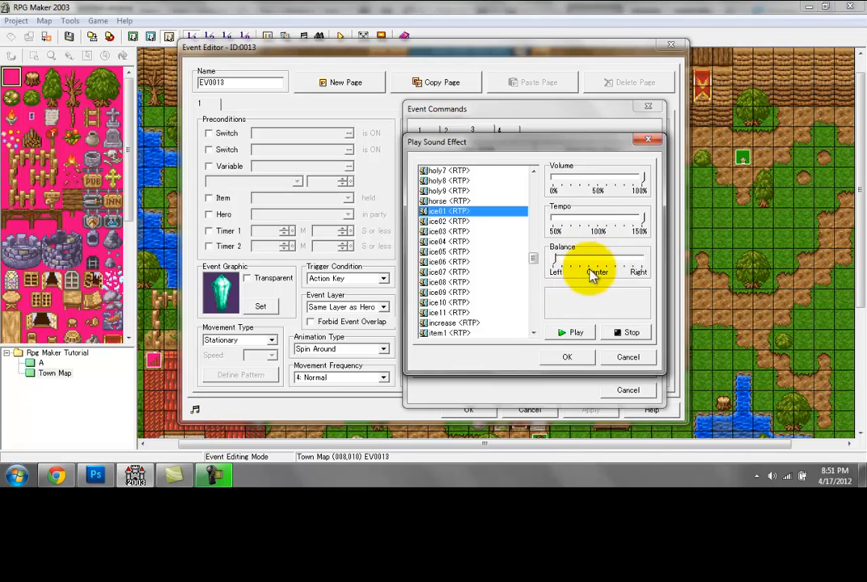
pyautogui.moveTo(554, 258); pyautogui.dragTo(640, 270)
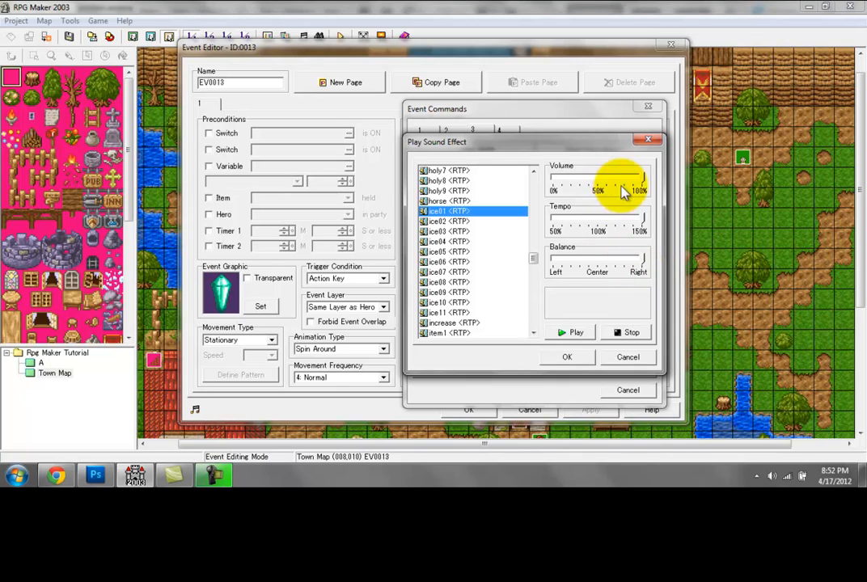
pyautogui.moveTo(642, 177); pyautogui.dragTo(602, 180)
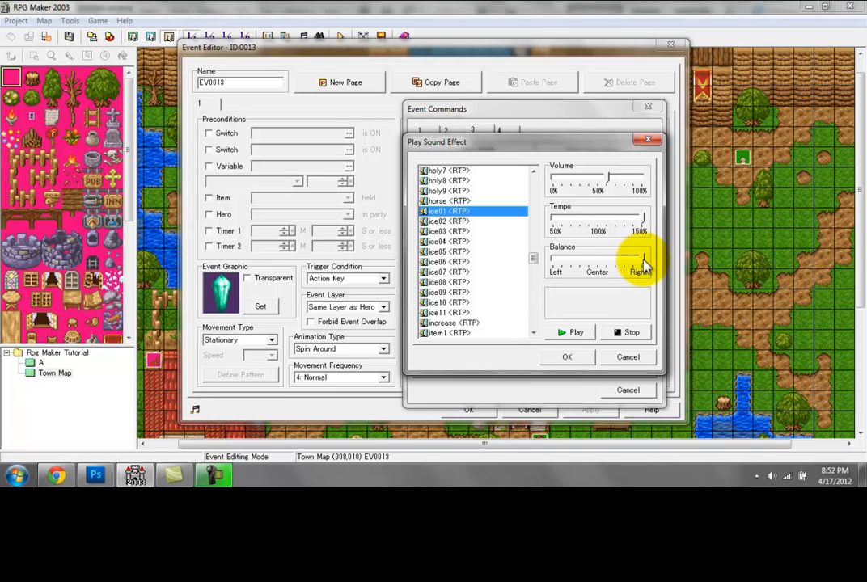
pyautogui.moveTo(643, 261); pyautogui.dragTo(600, 272)
pyautogui.click(599, 258)
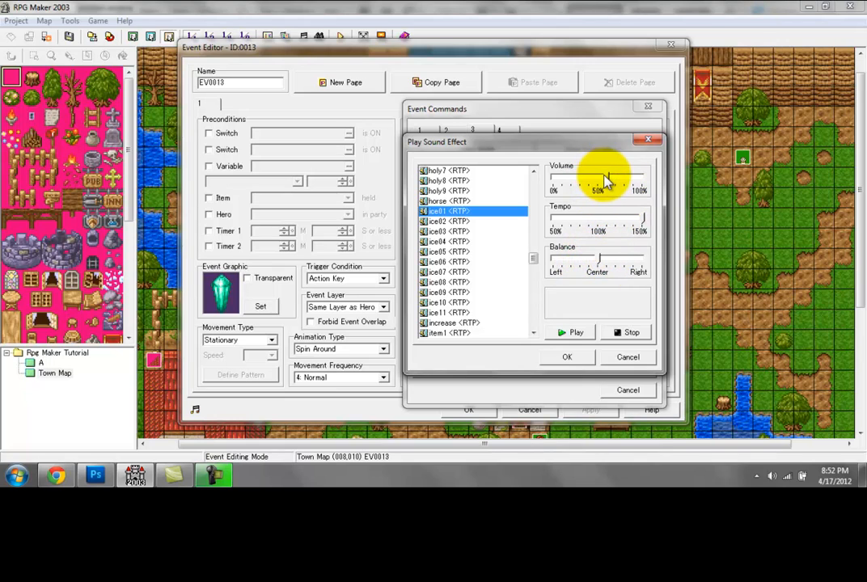
# Step: Fine-tune ice01 to about 80% volume and 140% tempo with centred balance, preview it, and add the sound command
pyautogui.click(604, 175)
pyautogui.click(598, 218)
pyautogui.click(594, 257)
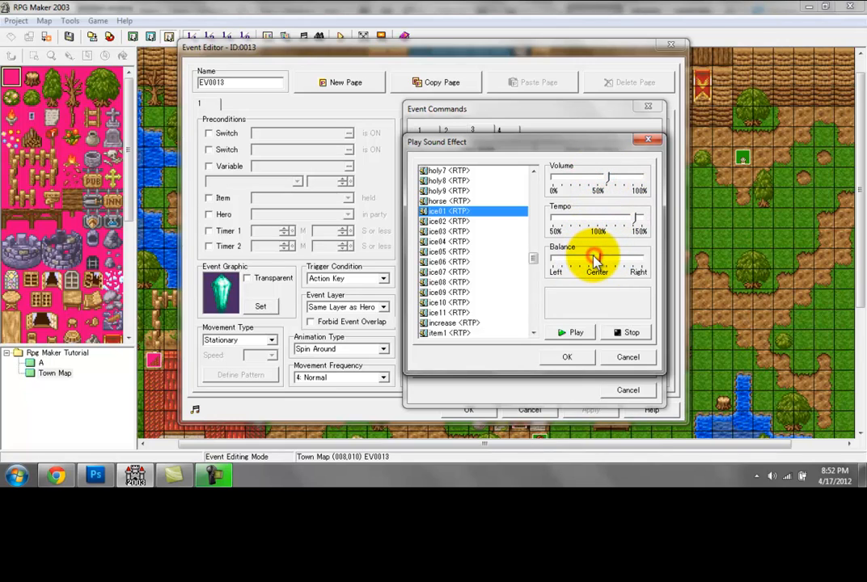
pyautogui.moveTo(594, 256); pyautogui.dragTo(599, 256)
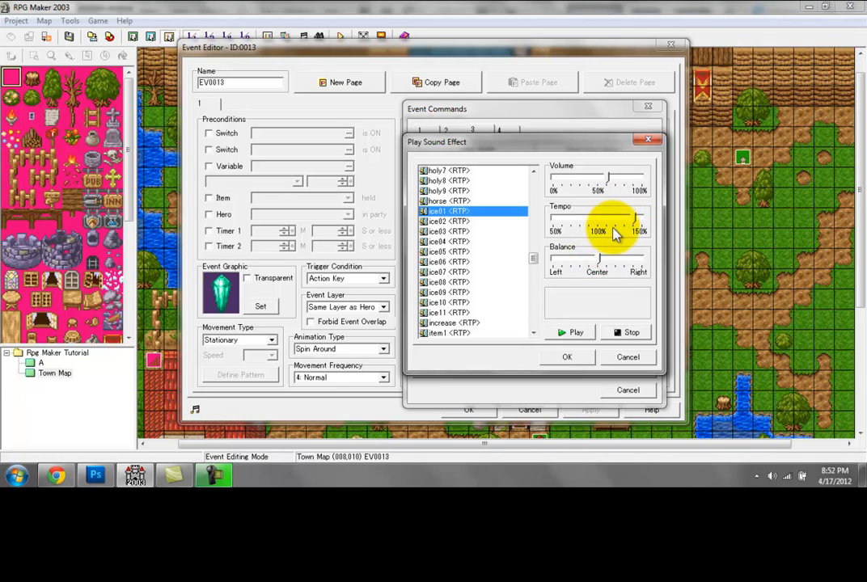
pyautogui.moveTo(607, 186); pyautogui.dragTo(627, 187)
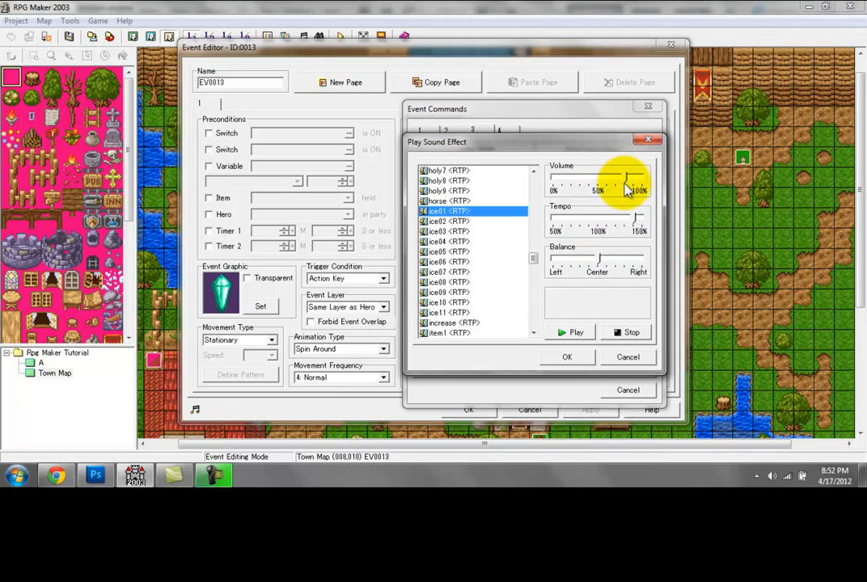
pyautogui.click(582, 330)
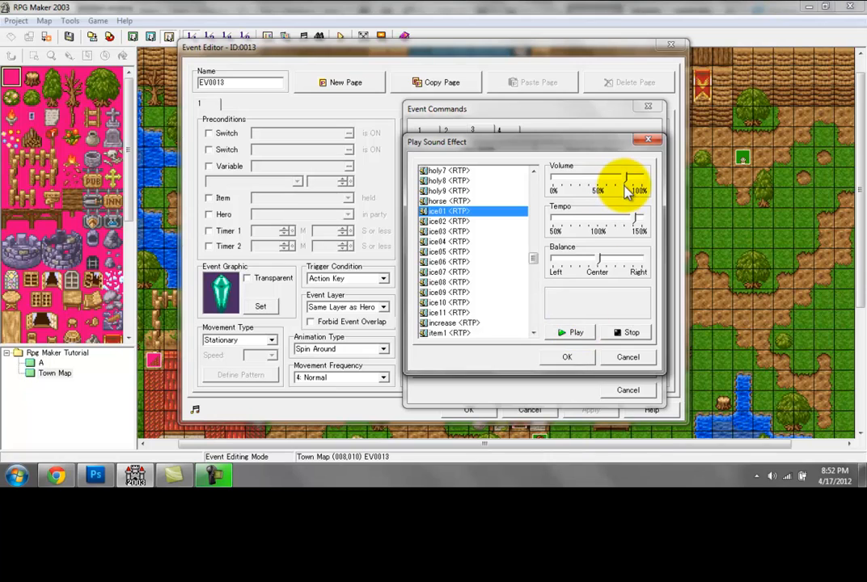
pyautogui.click(565, 333)
pyautogui.click(566, 357)
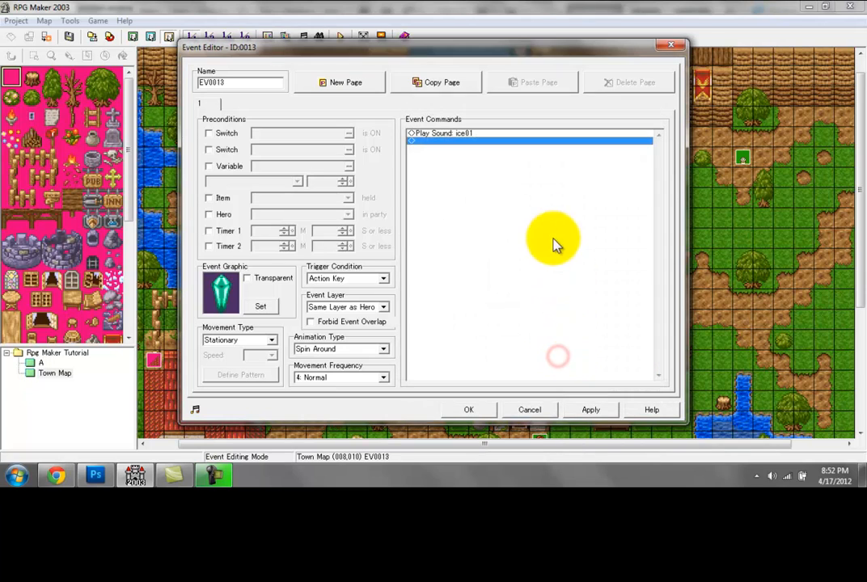
# Step: Add an Open Save Menu command after the ice01 sound in the crystal event and apply the changes
pyautogui.doubleClick(476, 165)
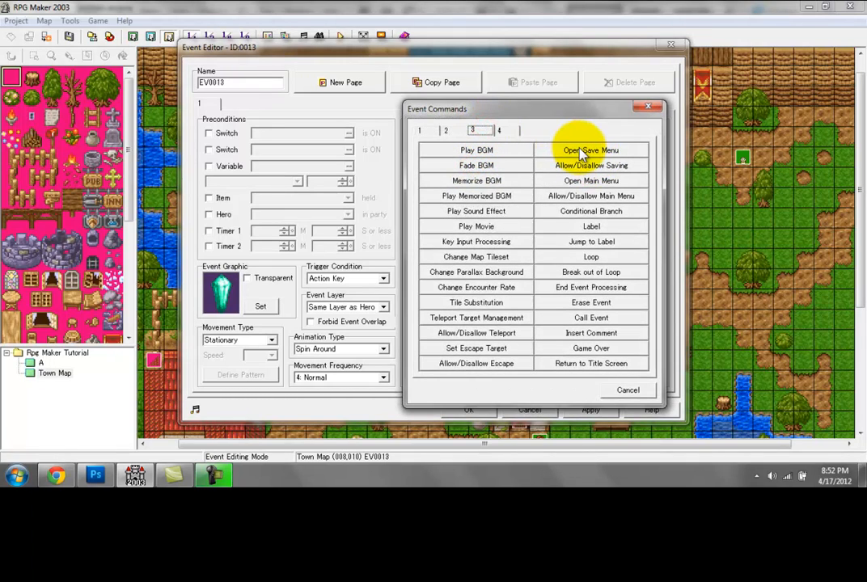
pyautogui.click(577, 150)
pyautogui.click(587, 409)
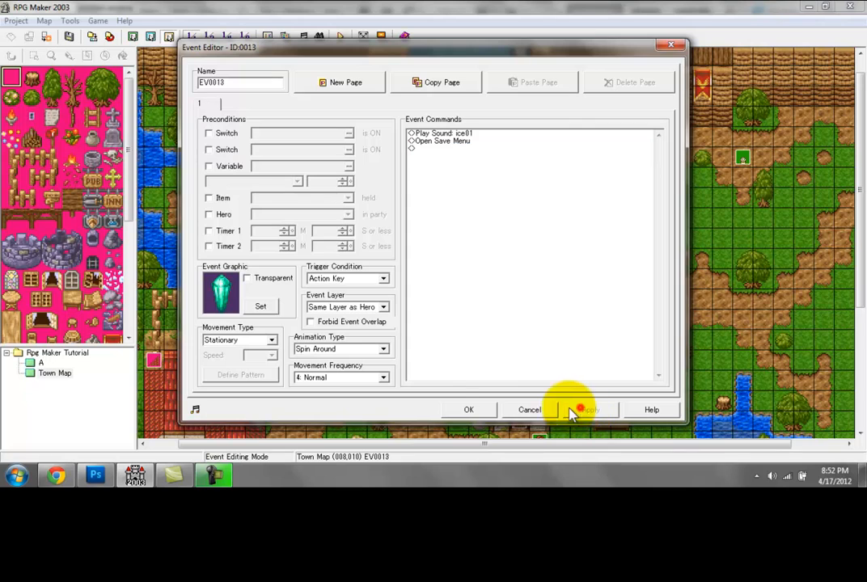
# Step: Confirm the crystal event, save the changed map and start a new game in test play
pyautogui.click(468, 409)
pyautogui.click(434, 257)
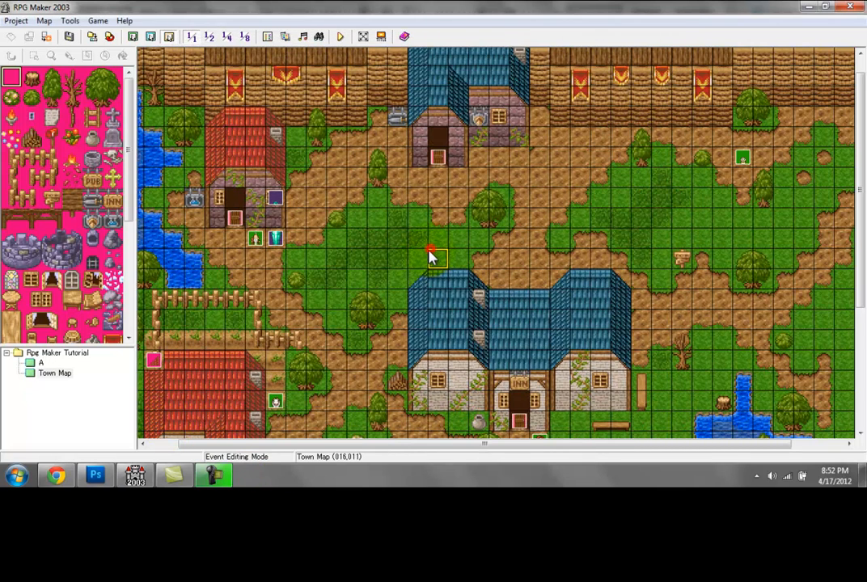
pyautogui.click(341, 37)
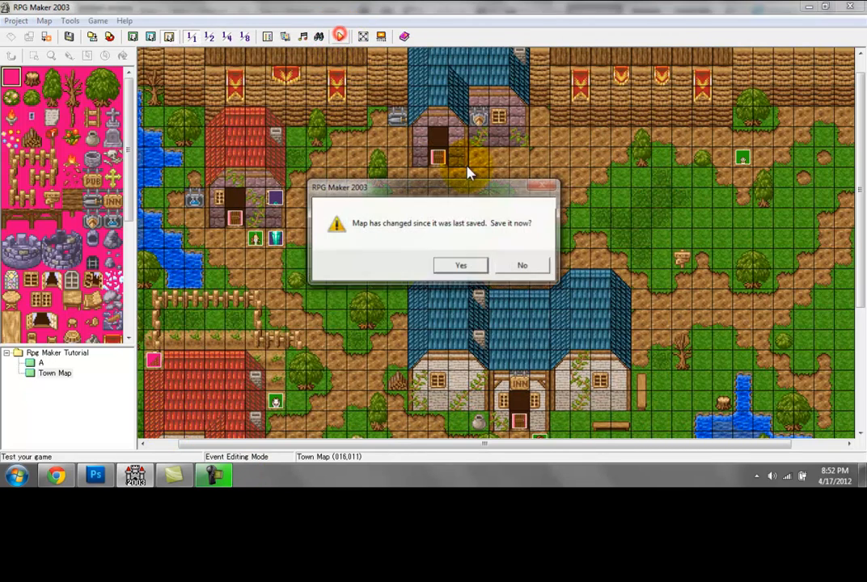
pyautogui.click(447, 267)
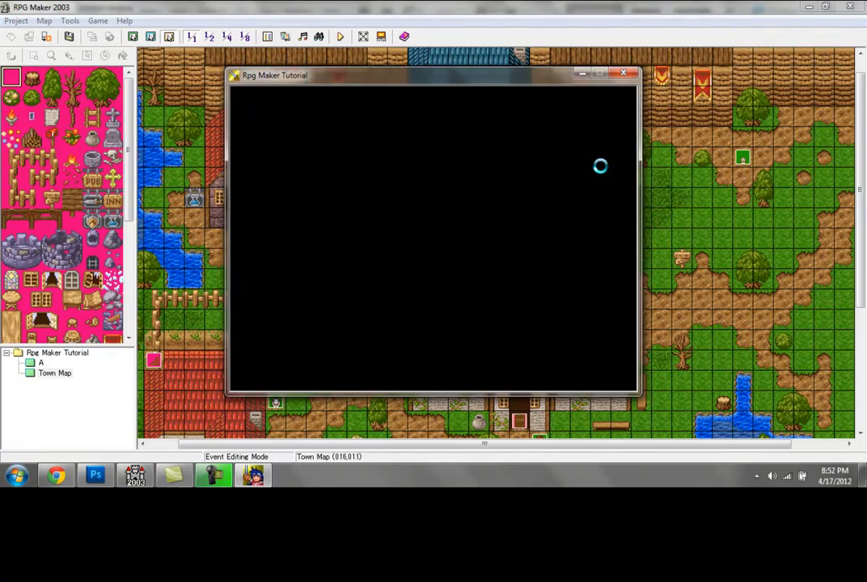
pyautogui.press('Return')
# Step: Walk the hero from the starting area past the inn to the cow beside the pub
pyautogui.press('Up')
pyautogui.press('Up')
pyautogui.press('Up')
pyautogui.press('Up')
pyautogui.press('Up')
pyautogui.press('Up')
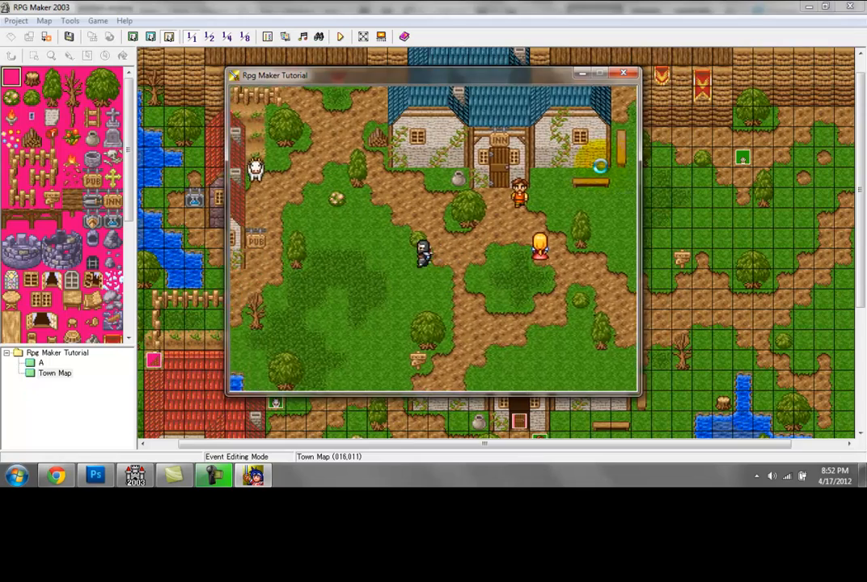
pyautogui.press('Left')
pyautogui.press('Left')
pyautogui.press('Left')
pyautogui.press('Left')
pyautogui.press('Left')
pyautogui.press('Up')
pyautogui.press('Up')
pyautogui.press('Up')
pyautogui.press('Up')
pyautogui.press('Left')
pyautogui.press('Left')
pyautogui.press('Left')
pyautogui.press('Down')
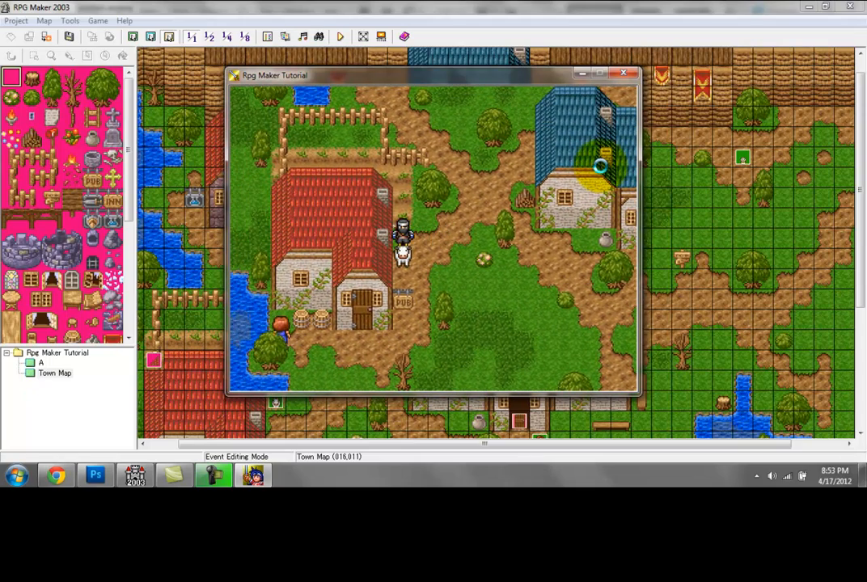
# Step: Walk the hero from the cow north past the fenced garden to the save crystal
pyautogui.press('Right')
pyautogui.press('Right')
pyautogui.press('Up')
pyautogui.press('Up')
pyautogui.press('Up')
pyautogui.press('Up')
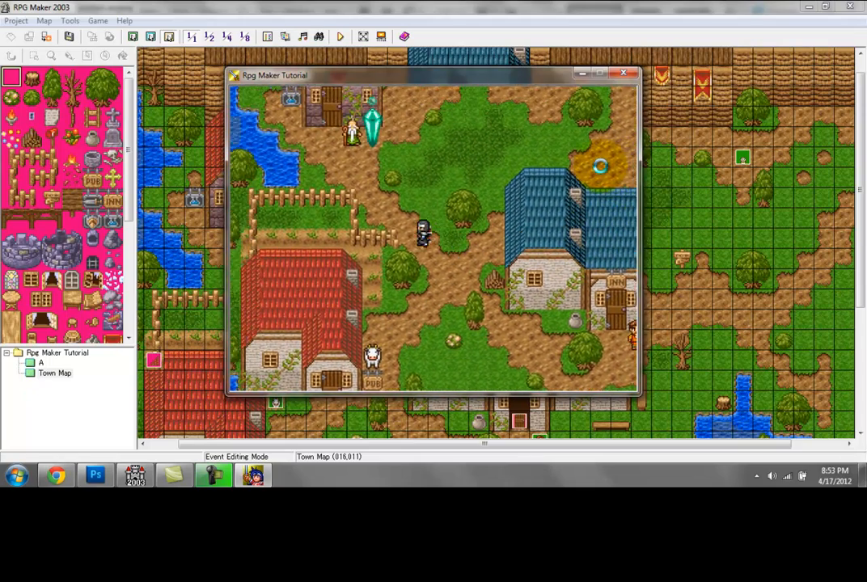
pyautogui.press('Up')
pyautogui.press('Up')
pyautogui.press('Up')
pyautogui.press('Up')
pyautogui.press('Up')
pyautogui.press('Up')
pyautogui.press('Up')
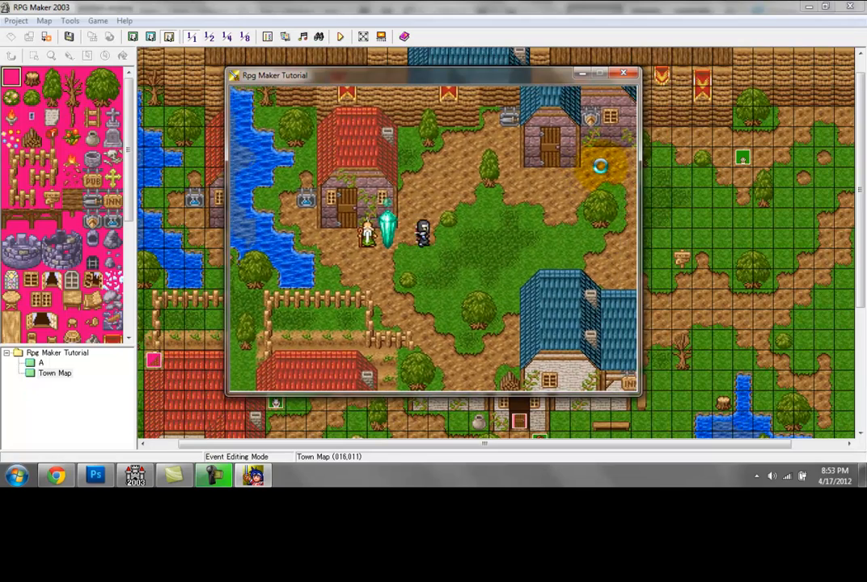
# Step: Move the hero around the save crystal to check its animation and whether it blocks the way
pyautogui.press('Left')
pyautogui.press('Up')
pyautogui.press('Up')
pyautogui.press('Down')
pyautogui.press('Down')
pyautogui.press('Down')
pyautogui.press('Left')
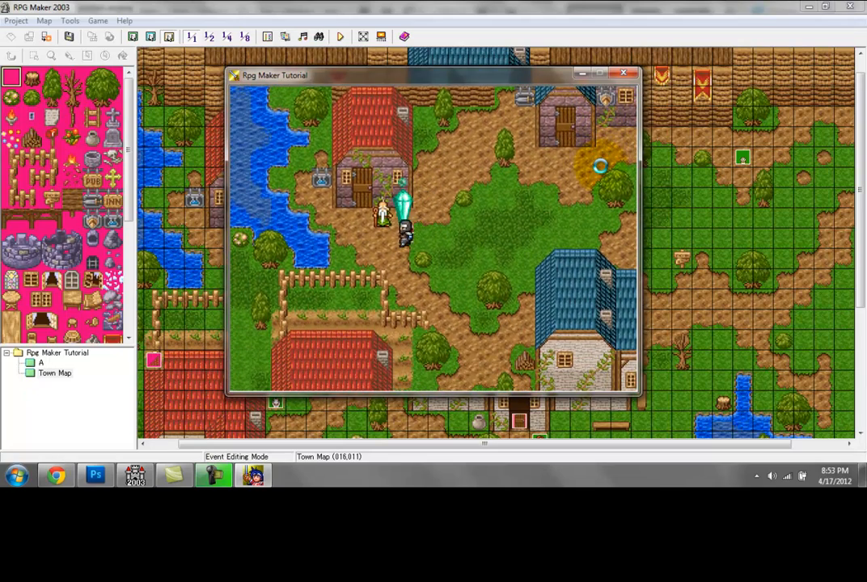
# Step: Move the hero below the old man beside the crystal, talk to him and dismiss his message
pyautogui.press('Right')
pyautogui.press('Up')
pyautogui.press('Up')
pyautogui.press('Down')
pyautogui.press('Down')
pyautogui.press('Left')
pyautogui.press('Left')
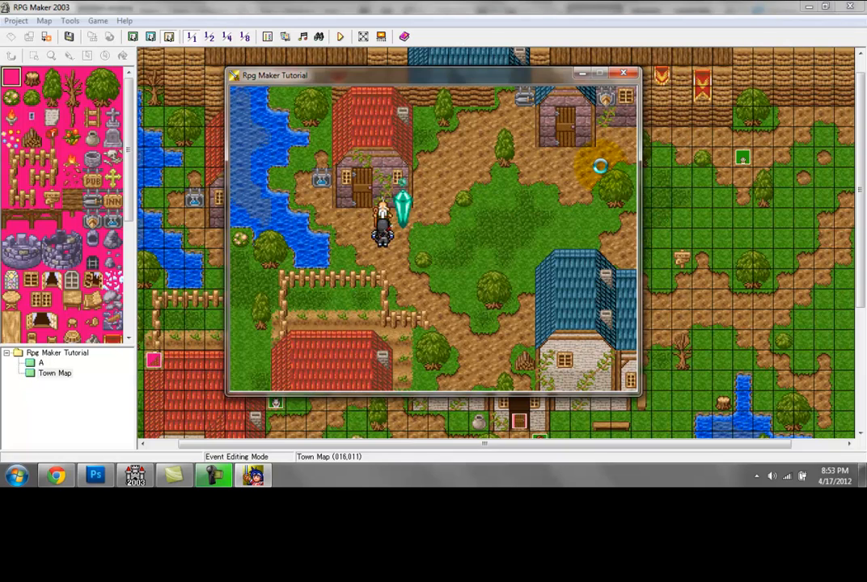
pyautogui.press('Return')
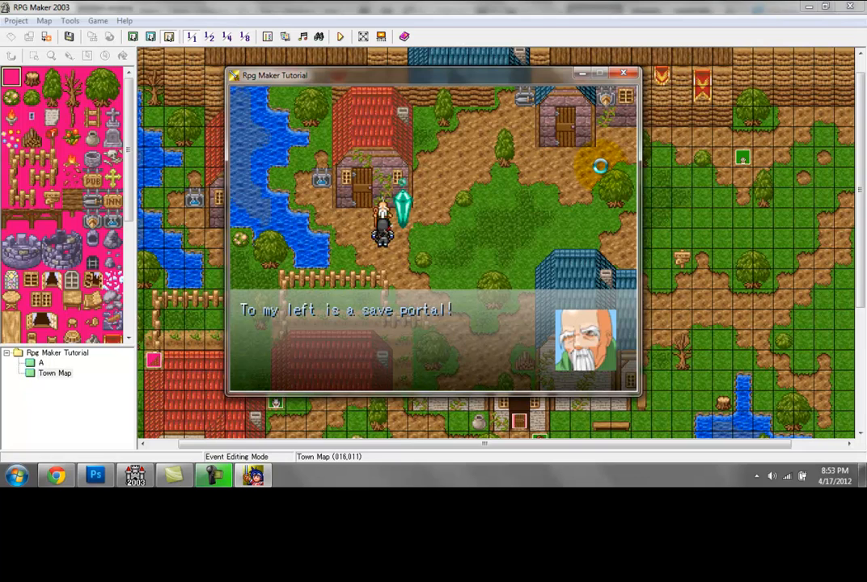
pyautogui.press('Return')
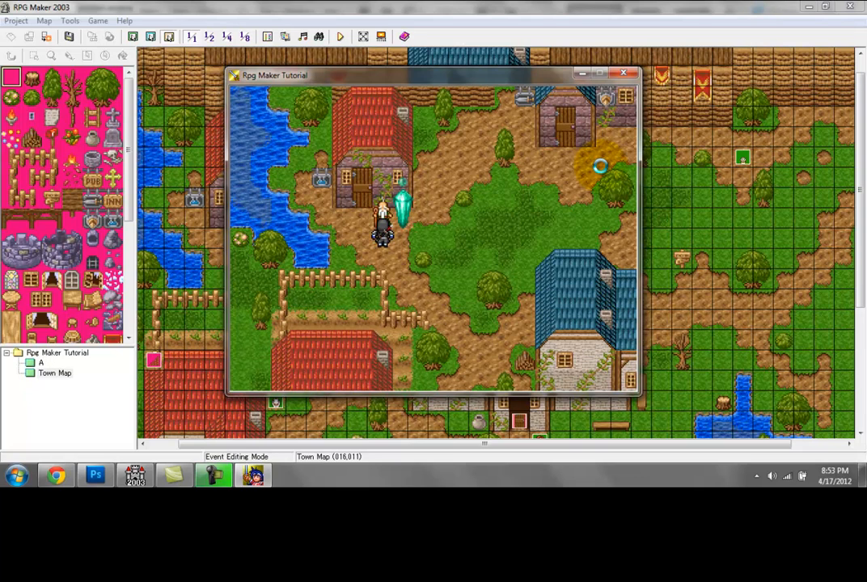
# Step: Activate the save crystal from directly below, browse the save slots and choose File 1
pyautogui.press('Right')
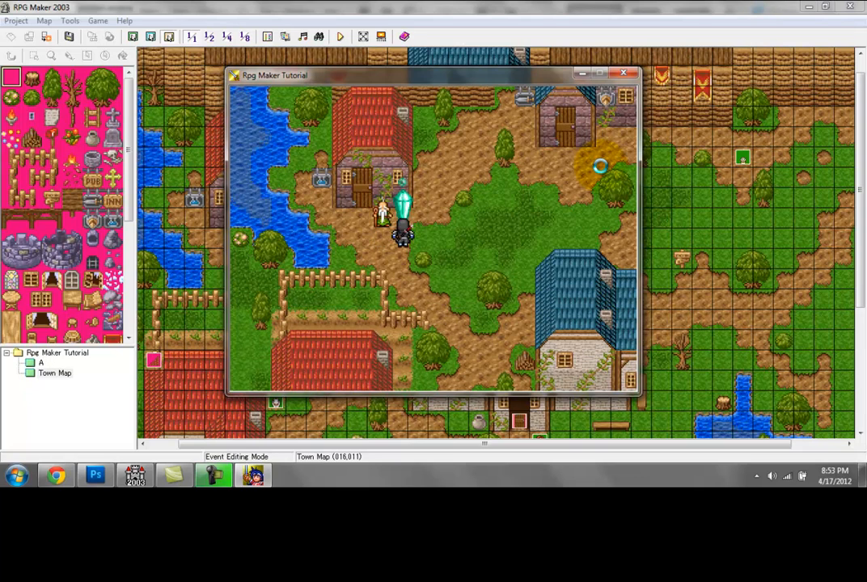
pyautogui.press('Return')
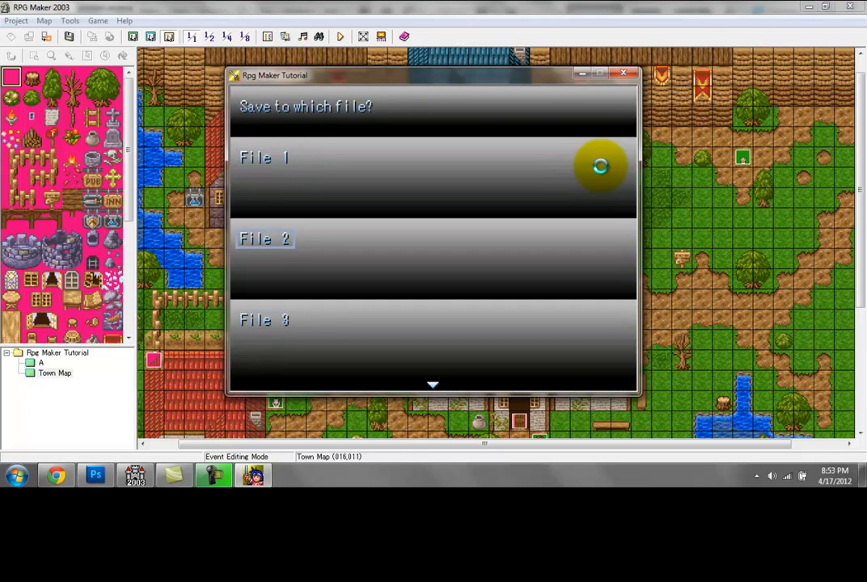
pyautogui.press('Down')
pyautogui.press('Down')
pyautogui.press('Down')
pyautogui.press('Down')
pyautogui.press('Down')
pyautogui.press('Down')
pyautogui.press('Down')
pyautogui.press('Down')
pyautogui.press('Down')
pyautogui.press('Down')
pyautogui.press('Down')
pyautogui.press('Up')
pyautogui.press('Up')
pyautogui.press('Up')
pyautogui.press('Up')
pyautogui.press('Up')
pyautogui.press('Up')
pyautogui.press('Up')
pyautogui.press('Up')
pyautogui.press('Up')
pyautogui.press('Up')
pyautogui.press('Up')
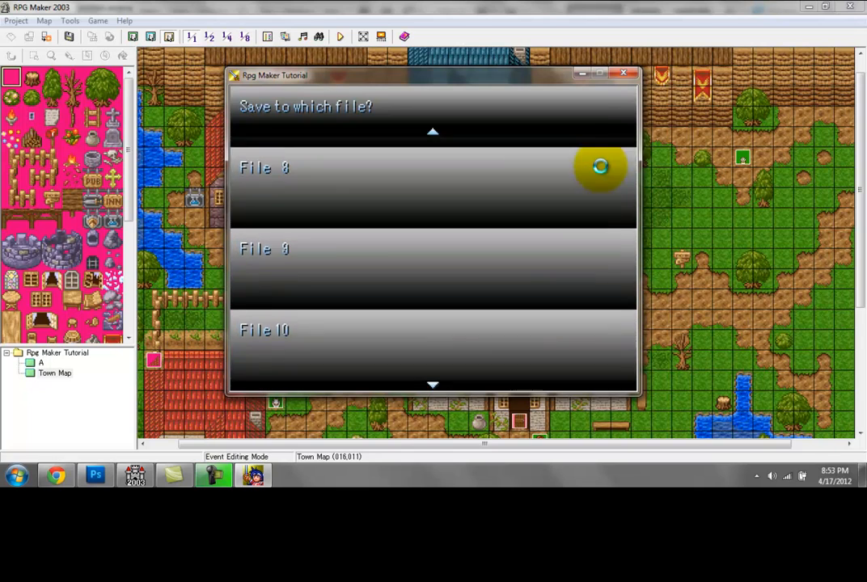
pyautogui.press('Up')
pyautogui.press('Up')
pyautogui.press('Up')
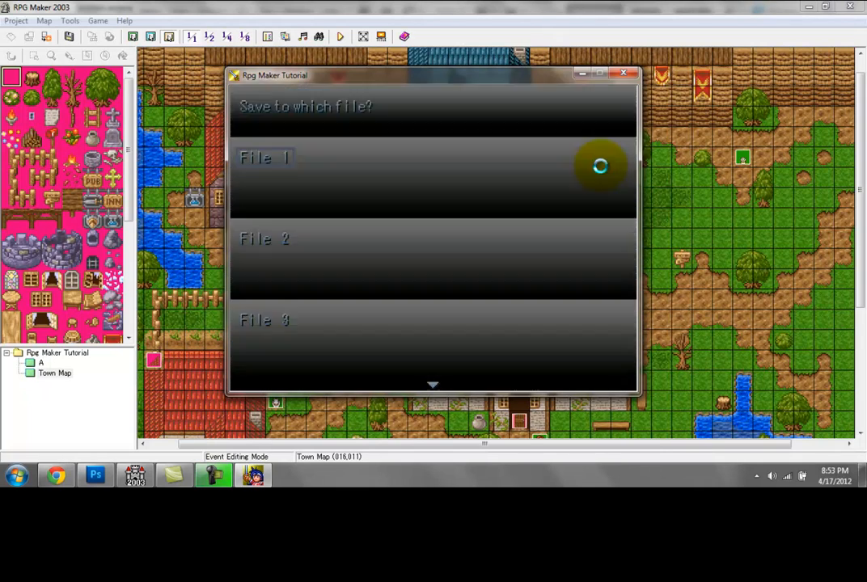
pyautogui.press('Return')
# Step: Walk the hero away from the crystal to the tree above the inn, and end the test play
pyautogui.press('Up')
pyautogui.press('Up')
pyautogui.press('Up')
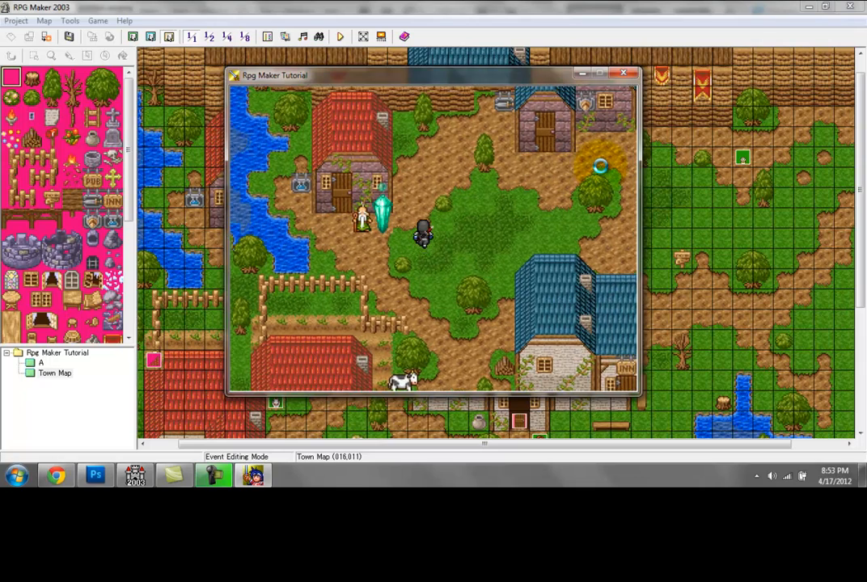
pyautogui.press('Right')
pyautogui.press('Right')
pyautogui.press('Down')
pyautogui.press('Down')
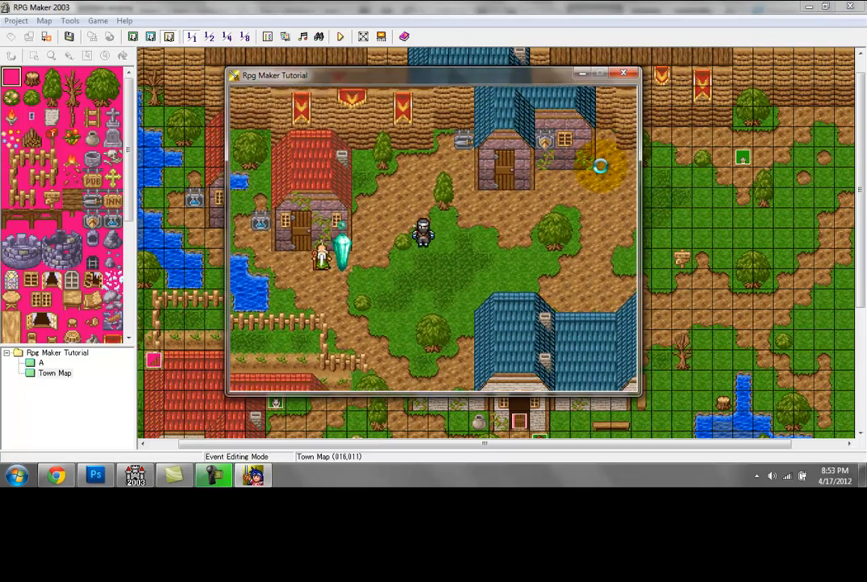
pyautogui.press('Right')
pyautogui.press('Right')
pyautogui.press('Right')
pyautogui.press('Right')
pyautogui.press('Right')
pyautogui.press('Right')
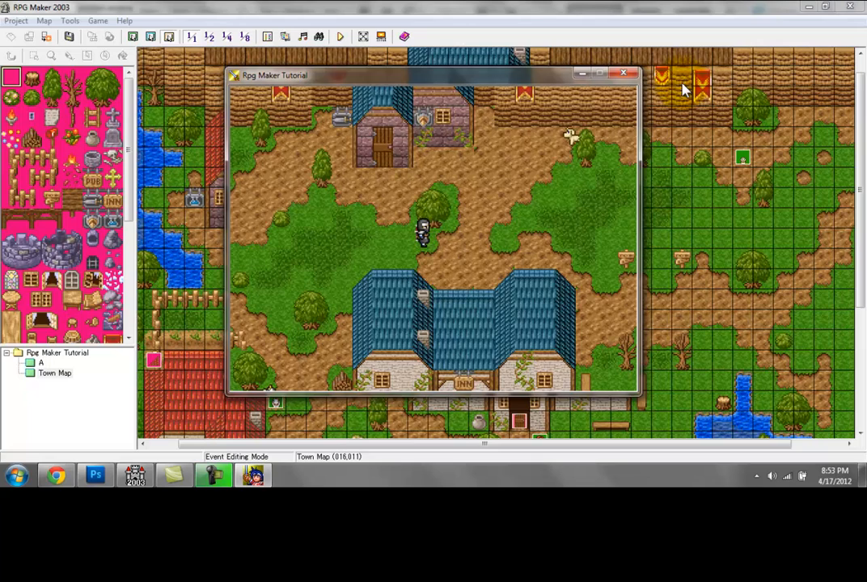
pyautogui.click(622, 73)
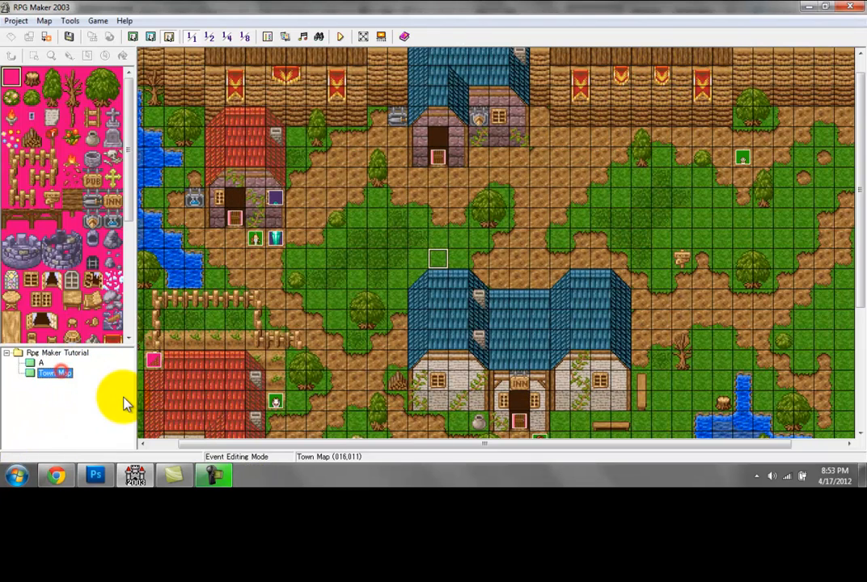
# Step: Examine the background music options in the Town Map's properties and close them
pyautogui.click(57, 374)
pyautogui.rightClick(55, 374)
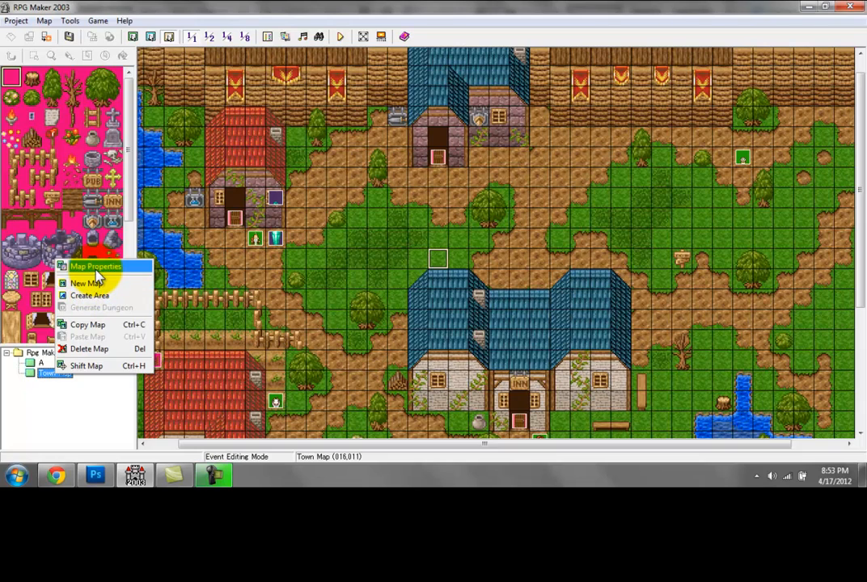
pyautogui.click(43, 375)
pyautogui.rightClick(43, 374)
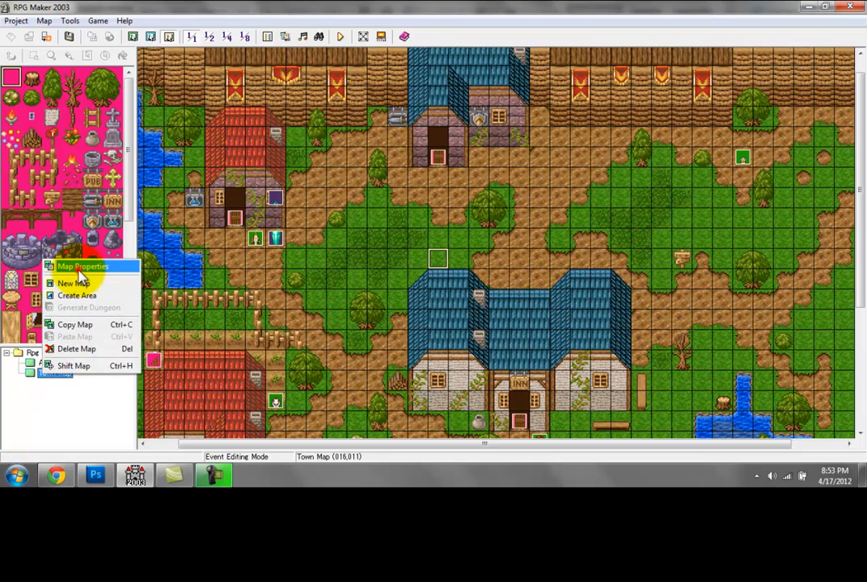
pyautogui.click(79, 268)
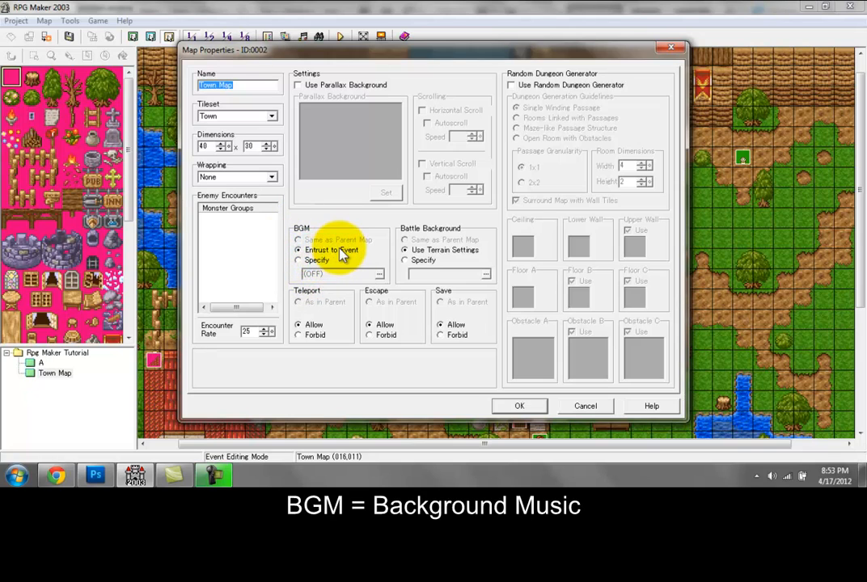
pyautogui.click(670, 47)
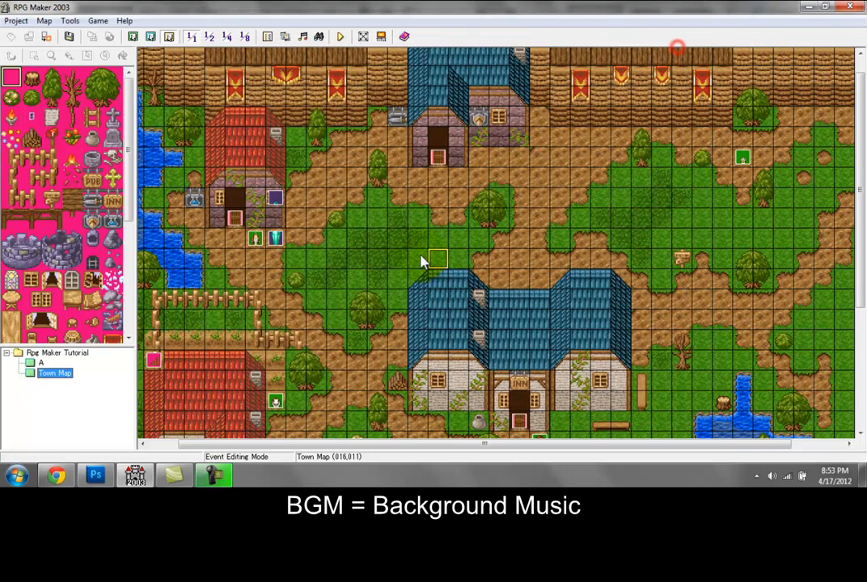
# Step: Examine the Play BGM command in a new event on the grass at tile (013,009), and discard the event
pyautogui.doubleClick(372, 228)
pyautogui.doubleClick(461, 192)
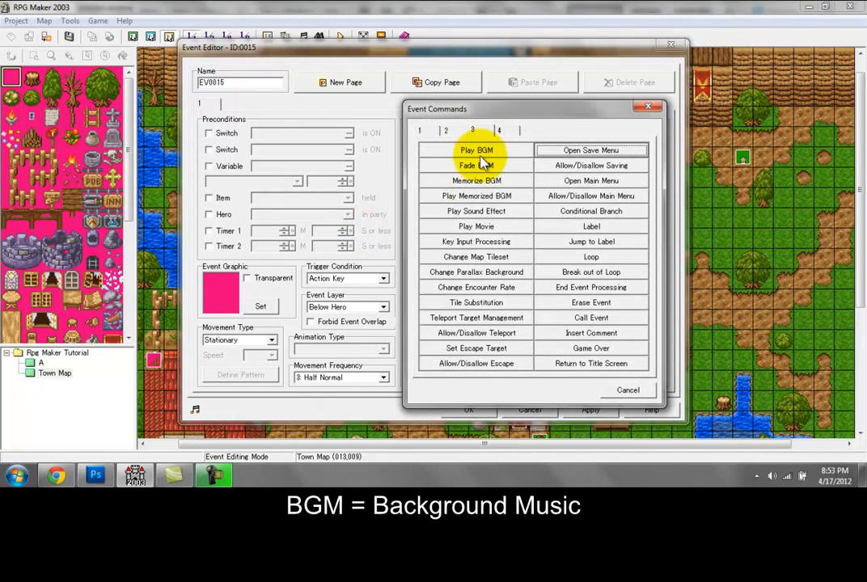
pyautogui.click(479, 157)
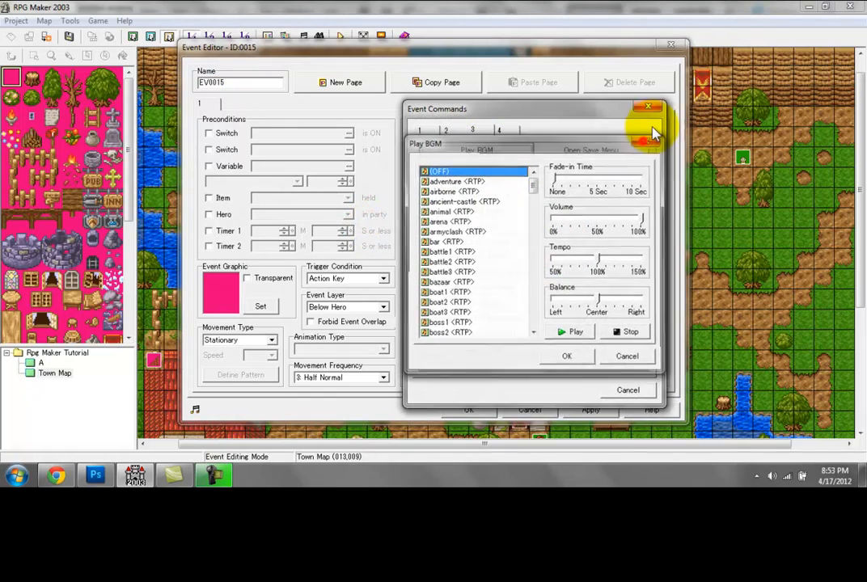
pyautogui.click(645, 141)
pyautogui.click(649, 107)
pyautogui.click(671, 45)
# Step: Switch the Town Map's BGM to Specify, preview town1 and town2, select town3 and stop its playback
pyautogui.rightClick(52, 373)
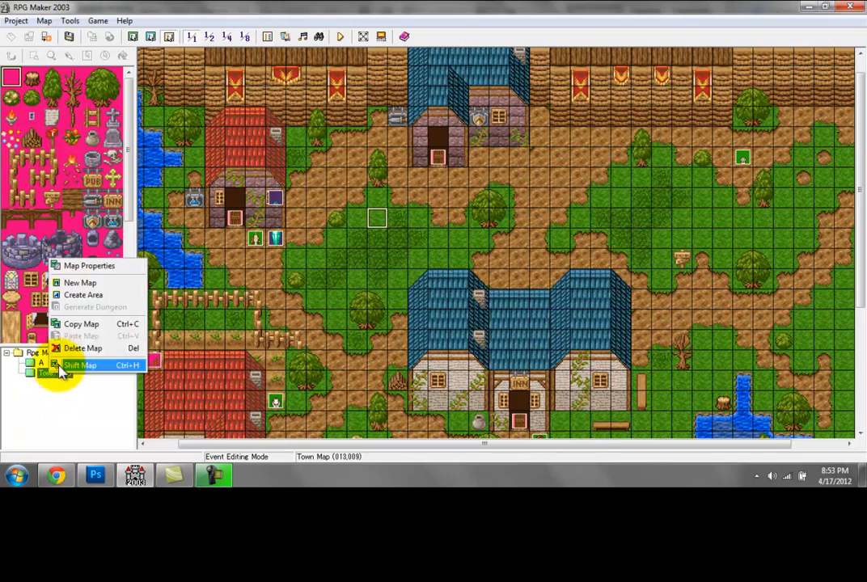
pyautogui.click(91, 267)
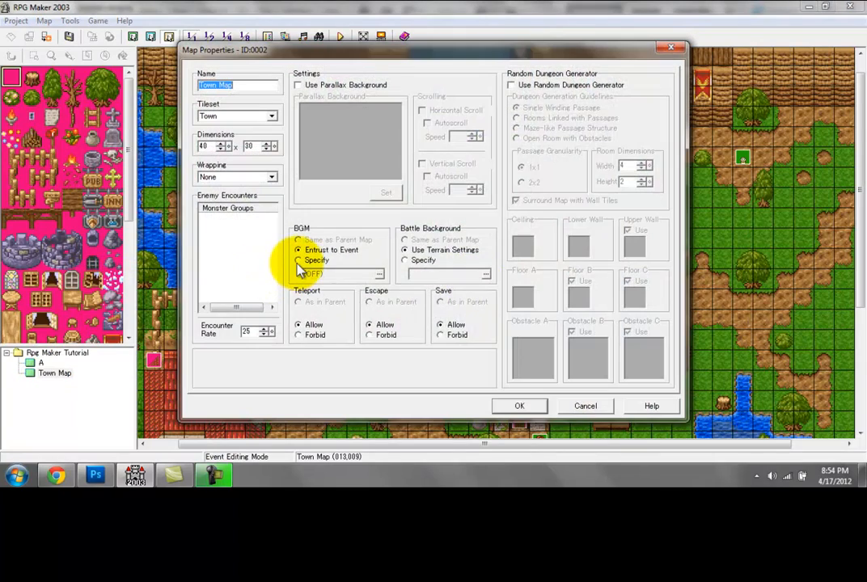
pyautogui.click(299, 260)
pyautogui.click(348, 275)
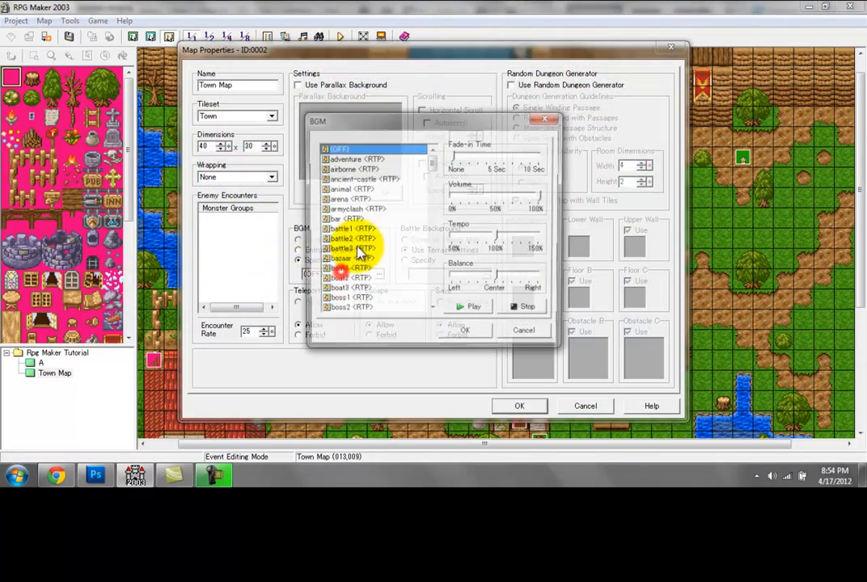
pyautogui.moveTo(433, 170); pyautogui.dragTo(433, 284)
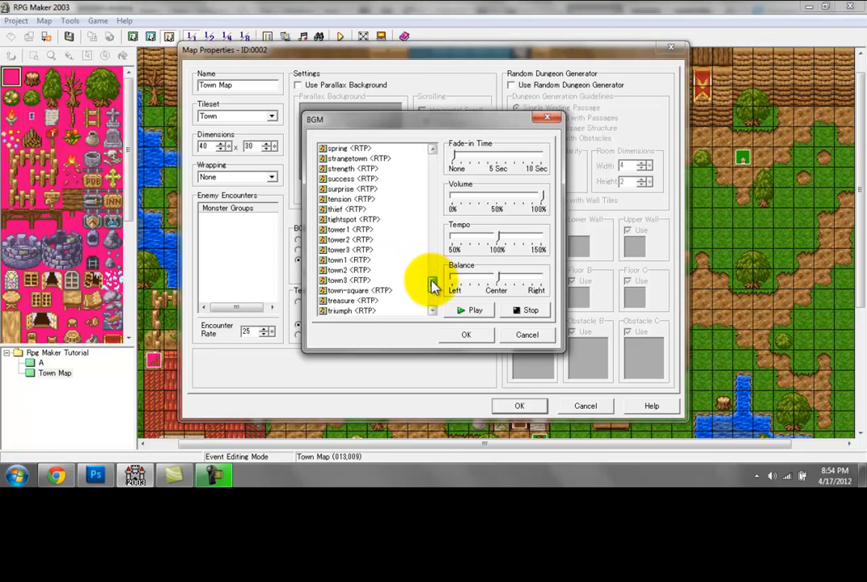
pyautogui.click(380, 259)
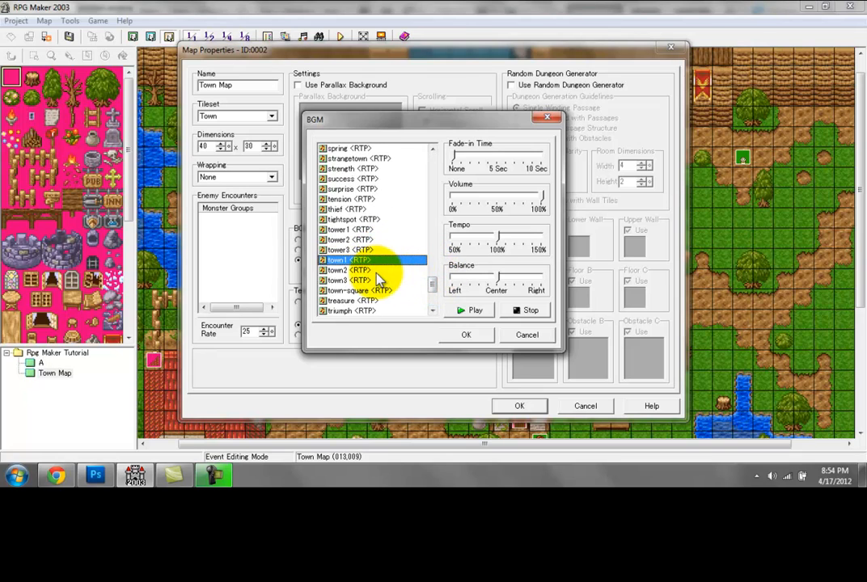
pyautogui.click(372, 270)
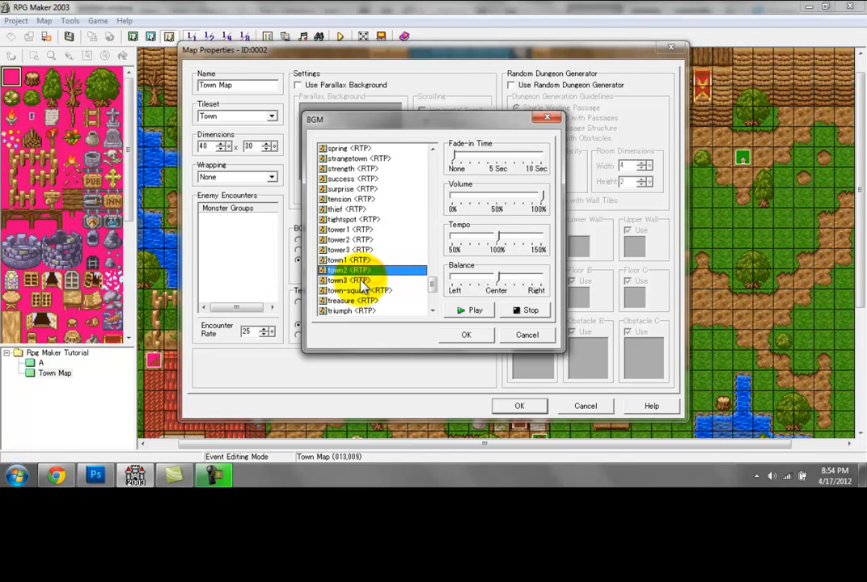
pyautogui.click(361, 281)
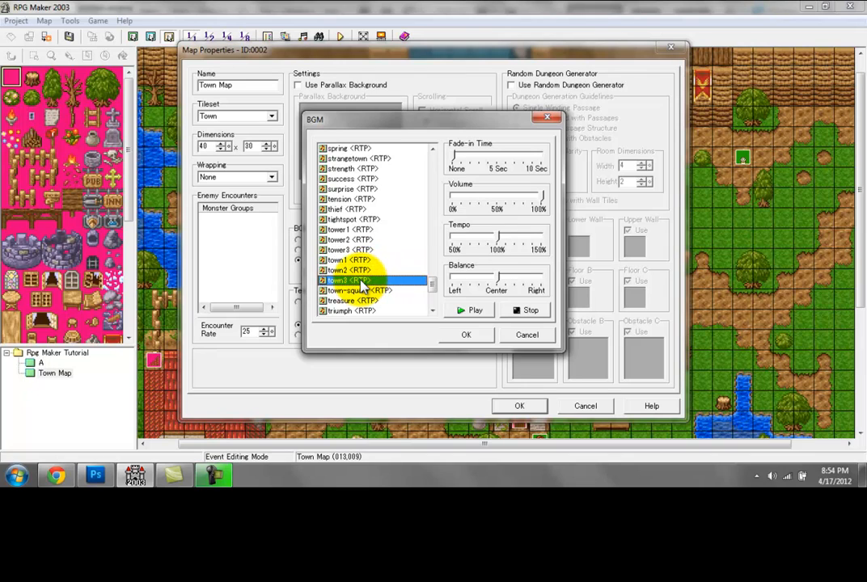
pyautogui.click(525, 310)
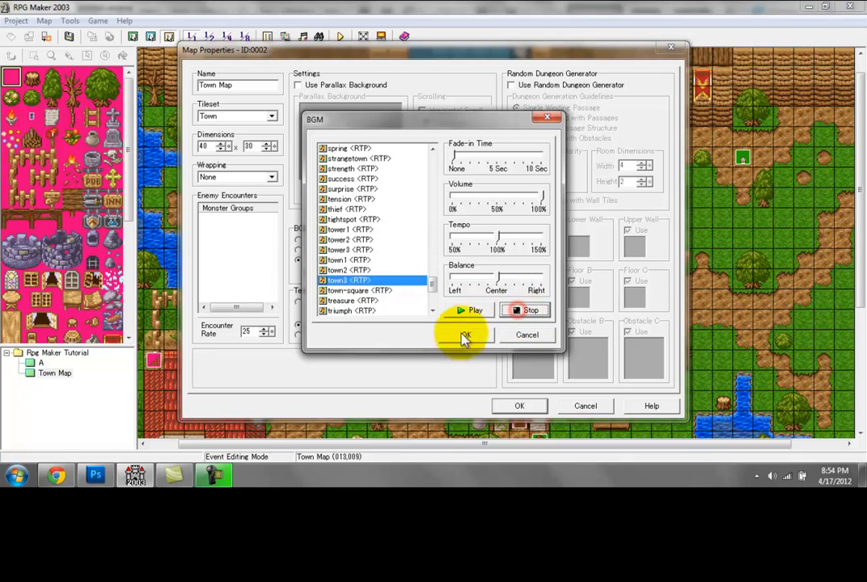
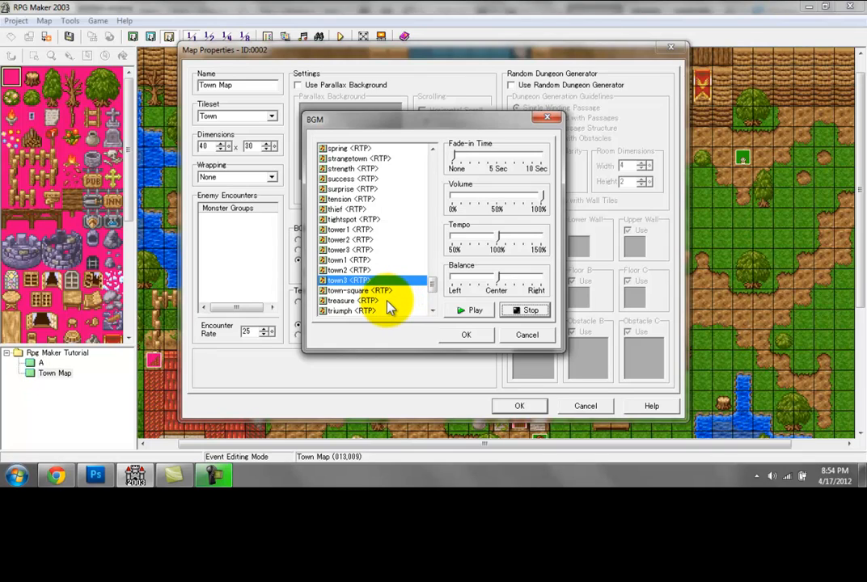
# Step: Confirm town3 as the Town Map's background music and accept the map properties
pyautogui.click(476, 336)
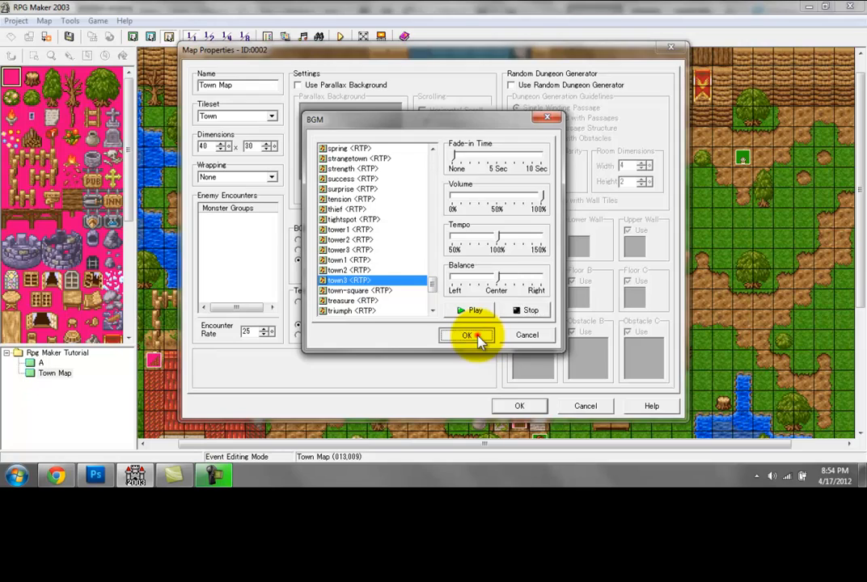
pyautogui.click(522, 405)
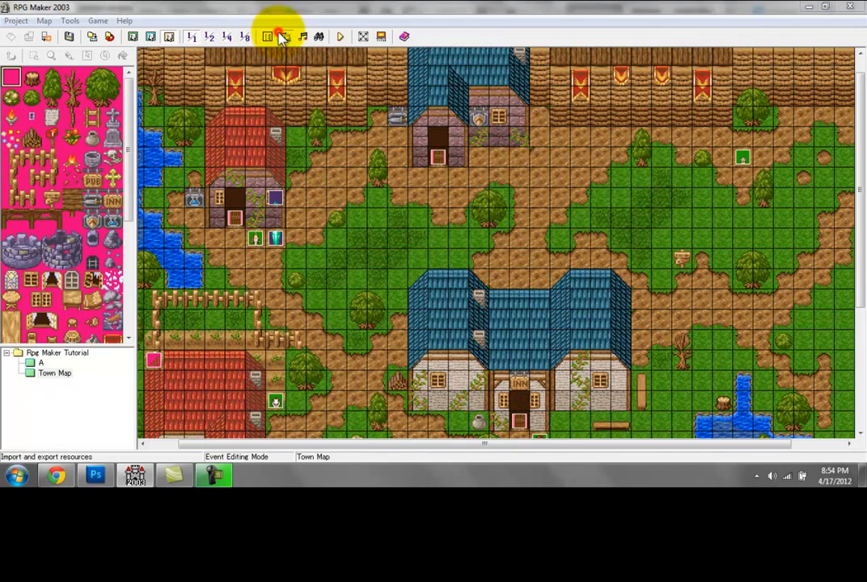
# Step: Examine the file types accepted when importing a Sound resource in the Resource Manager, and cancel the import
pyautogui.click(284, 36)
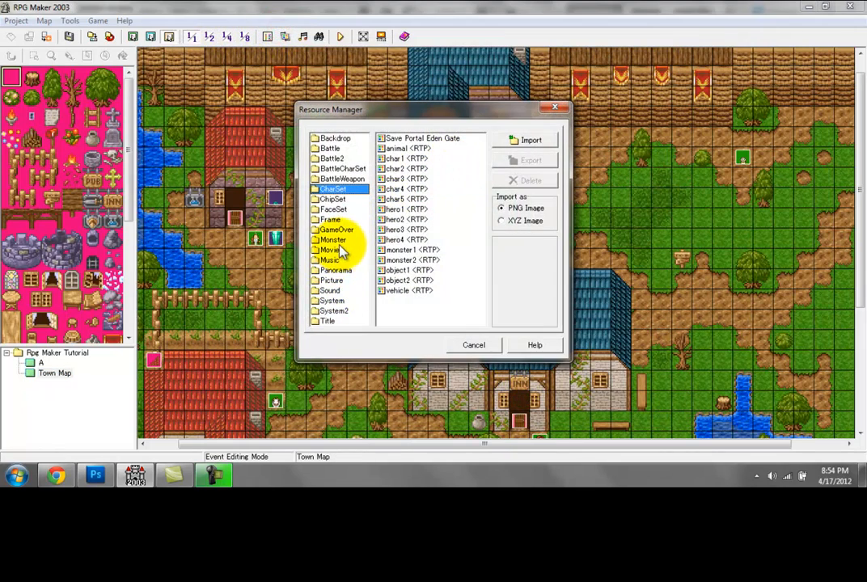
pyautogui.click(331, 290)
pyautogui.click(533, 142)
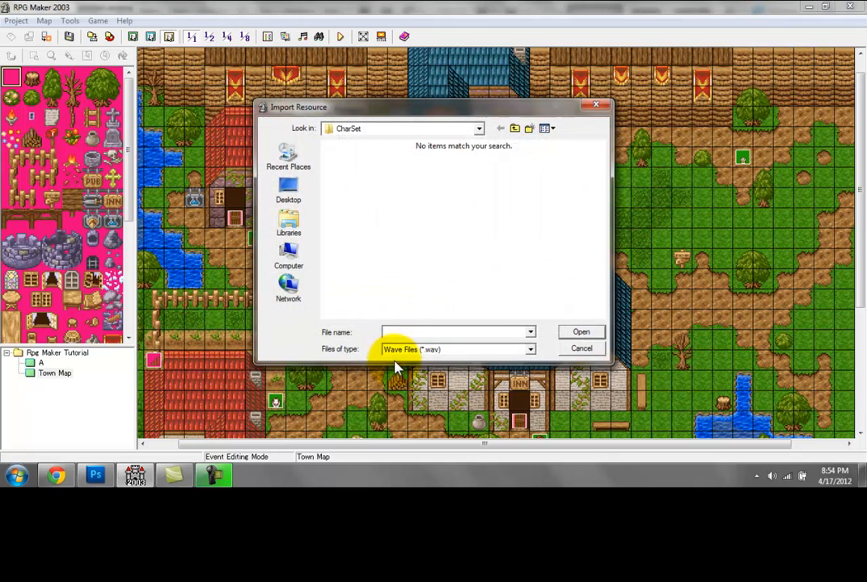
pyautogui.click(429, 348)
pyautogui.click(586, 348)
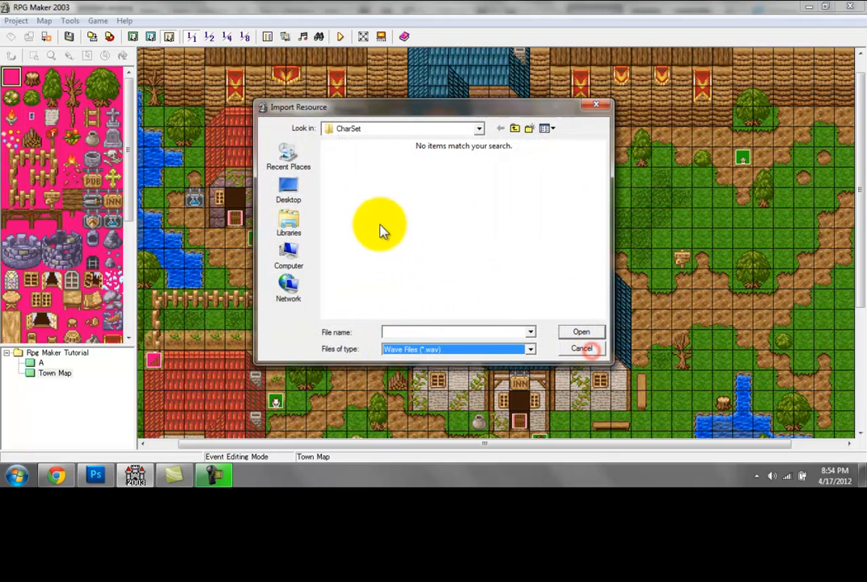
pyautogui.click(586, 349)
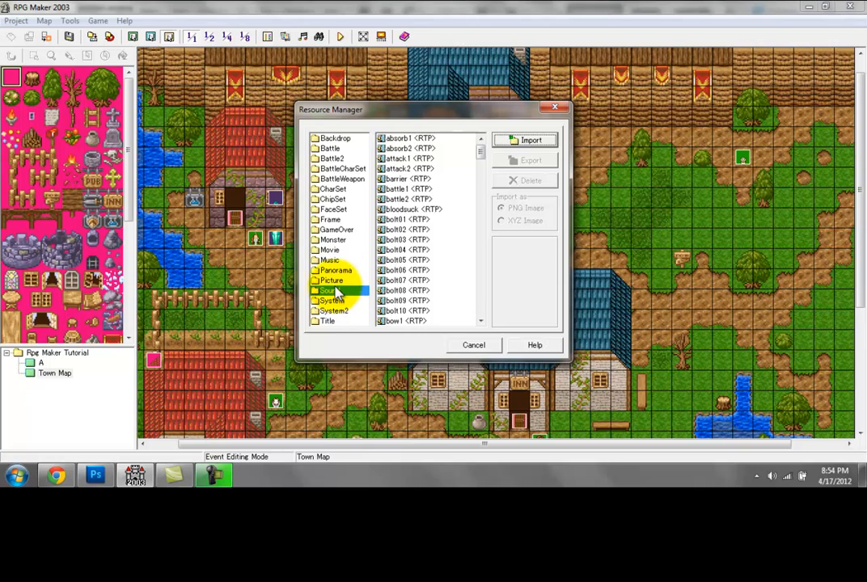
# Step: Examine the file types accepted when importing a Music resource, cancel the import and close the Resource Manager
pyautogui.click(332, 249)
pyautogui.click(330, 260)
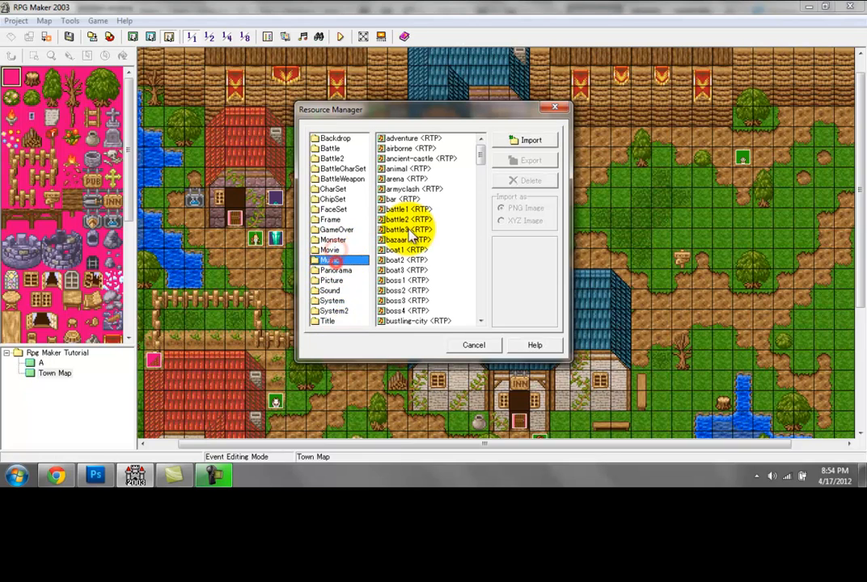
pyautogui.click(530, 141)
pyautogui.click(429, 348)
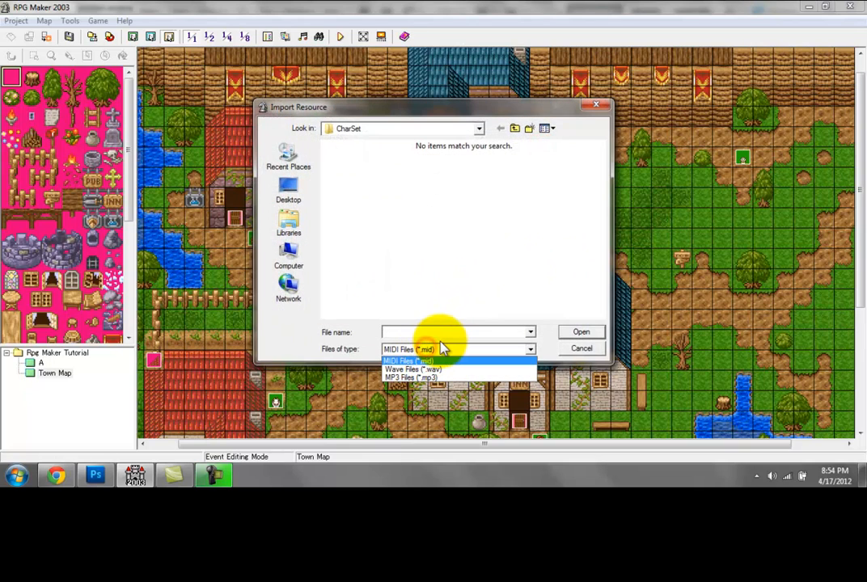
pyautogui.click(586, 352)
pyautogui.click(598, 109)
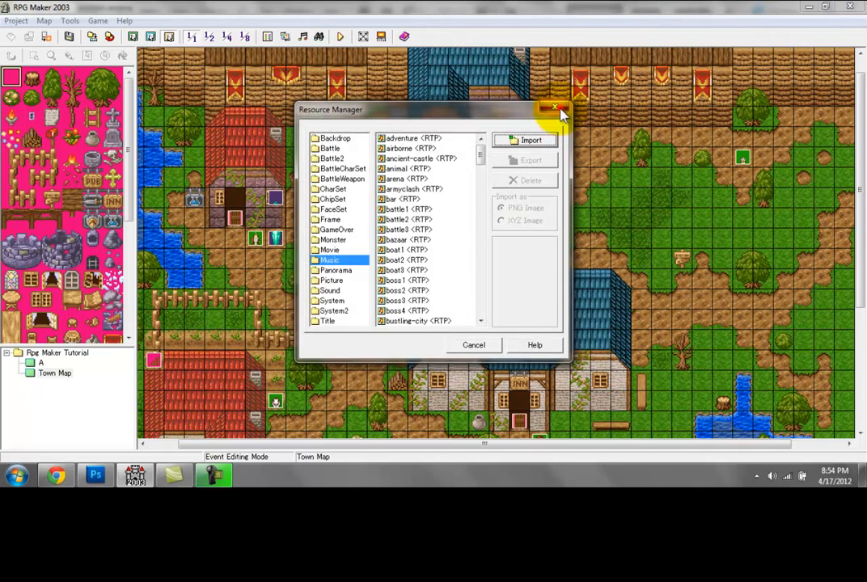
pyautogui.click(560, 111)
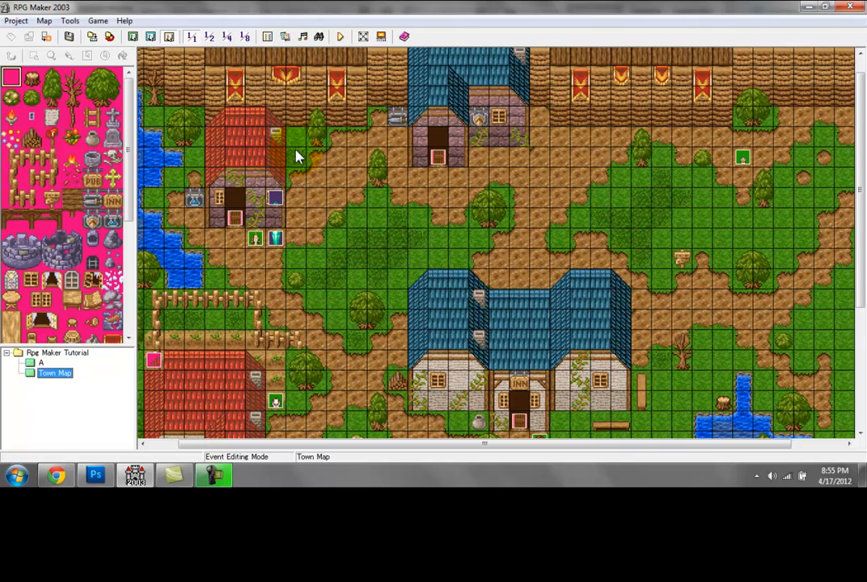
# Step: Examine the event above the save crystal at tile (008,008), and close it without changes
pyautogui.click(275, 240)
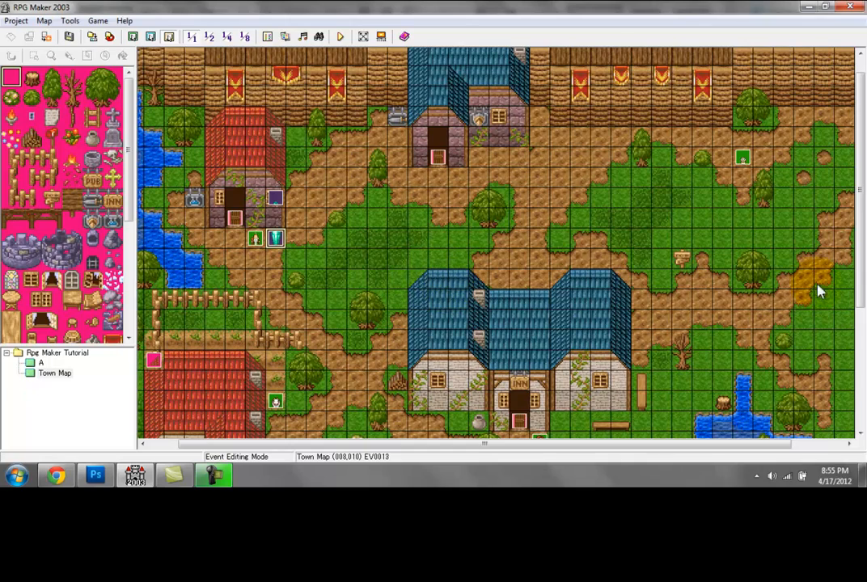
pyautogui.click(860, 357)
pyautogui.moveTo(860, 357); pyautogui.dragTo(860, 270)
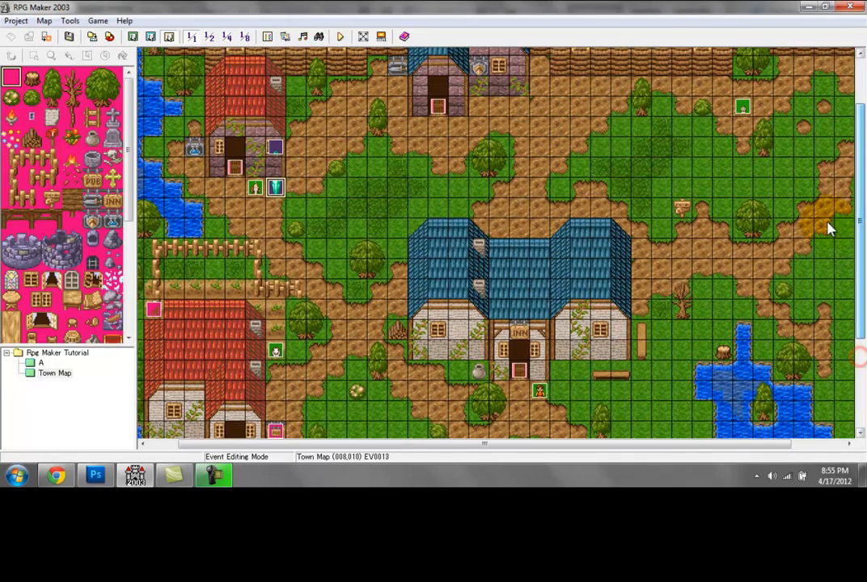
pyautogui.doubleClick(274, 147)
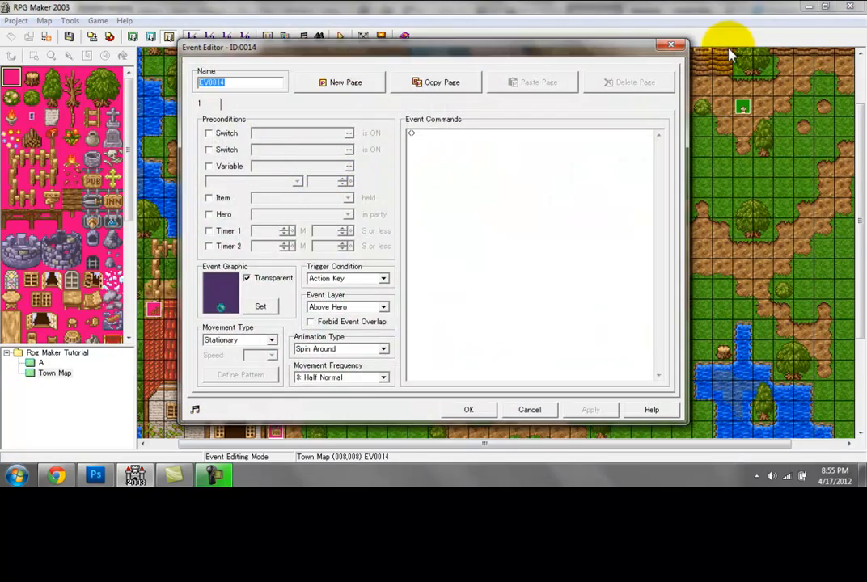
pyautogui.click(671, 46)
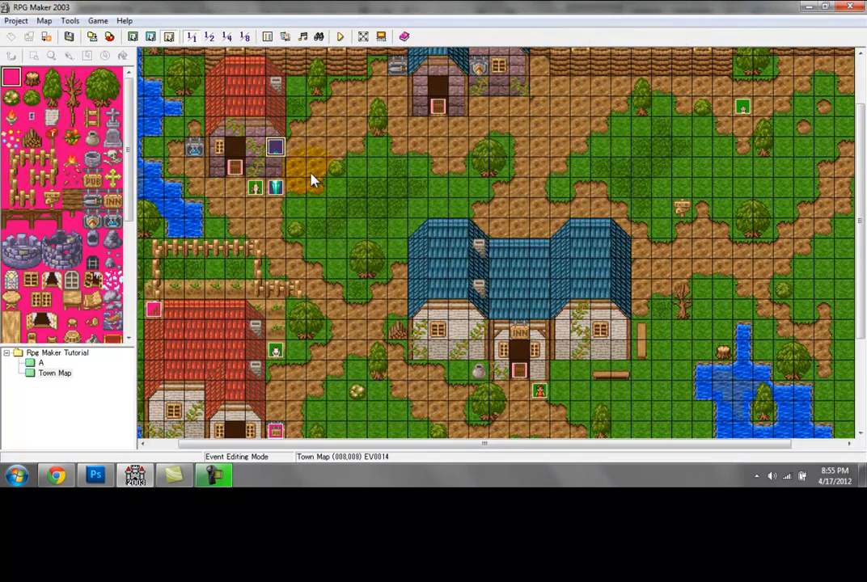
# Step: Examine the available event commands in a new event at tile (008,006), and discard the event
pyautogui.doubleClick(282, 120)
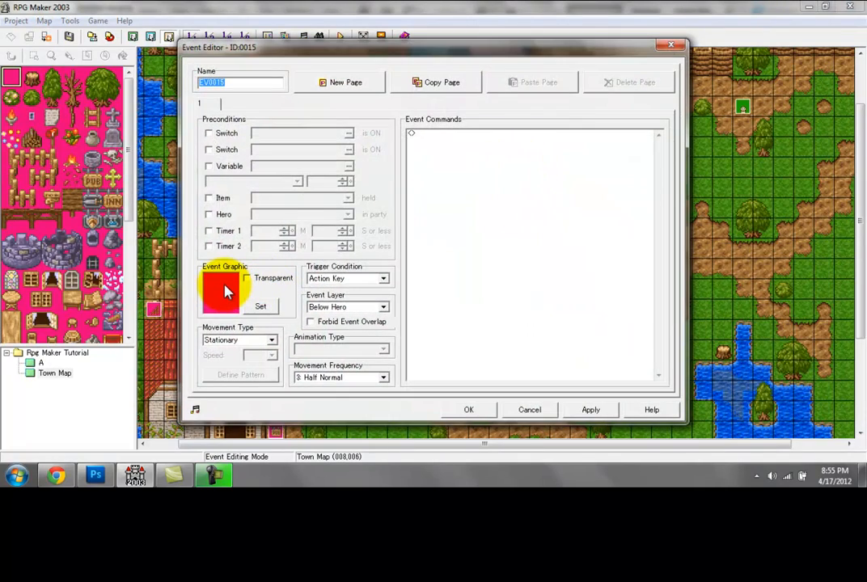
pyautogui.doubleClick(428, 238)
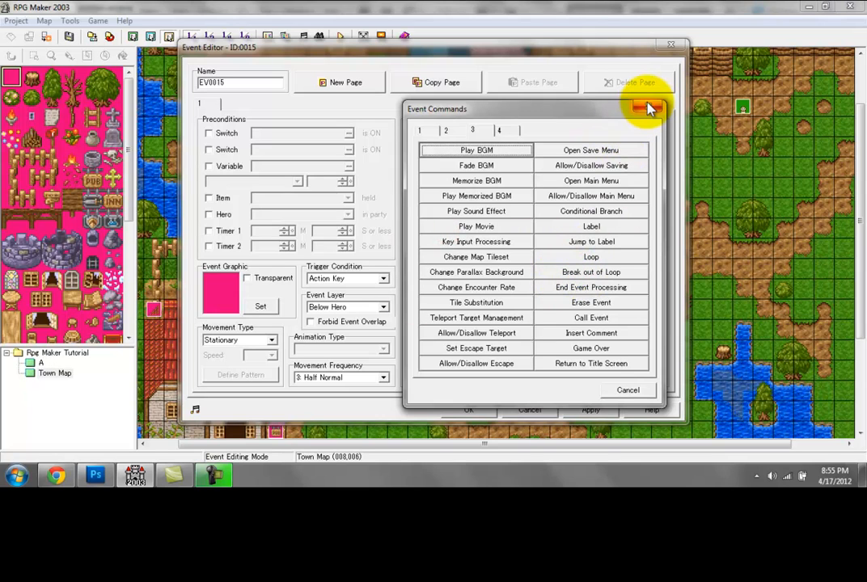
pyautogui.click(651, 108)
pyautogui.click(670, 45)
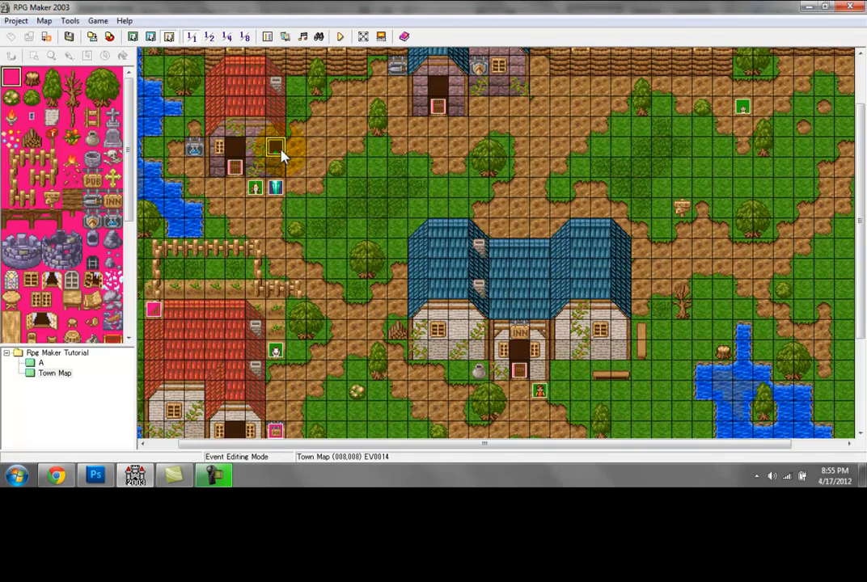
# Step: Add a Tint Screen command to the event at tile (008,008): Red 80, Green 80, Blue 110, Sat 90, transition time 0, without waiting during transition
pyautogui.doubleClick(278, 149)
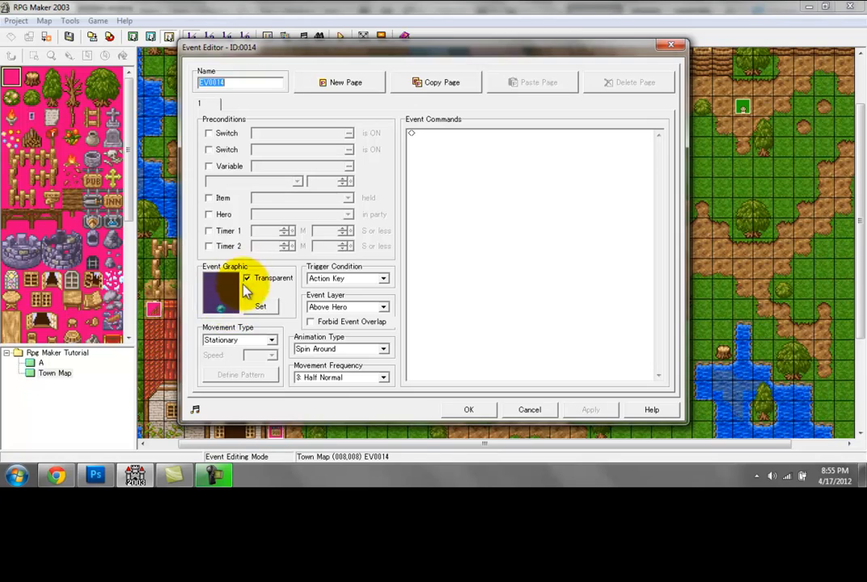
pyautogui.click(448, 155)
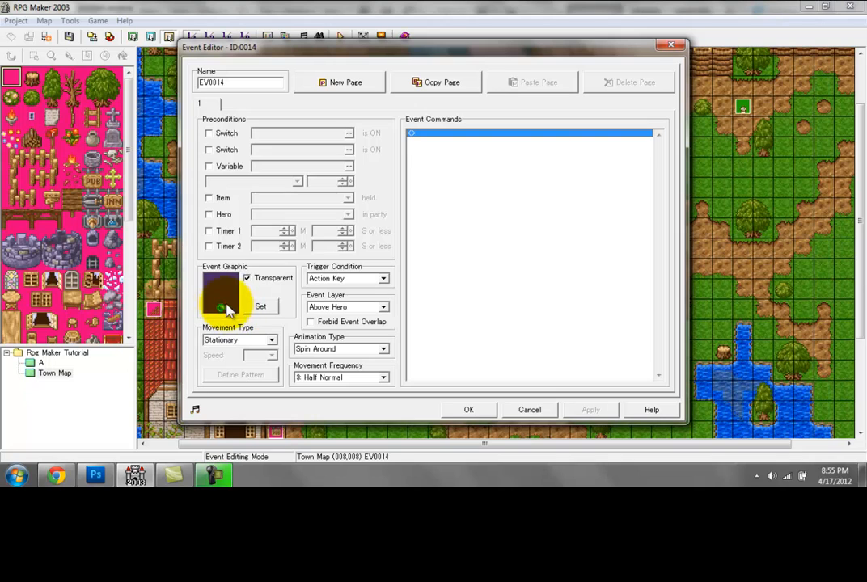
pyautogui.doubleClick(454, 135)
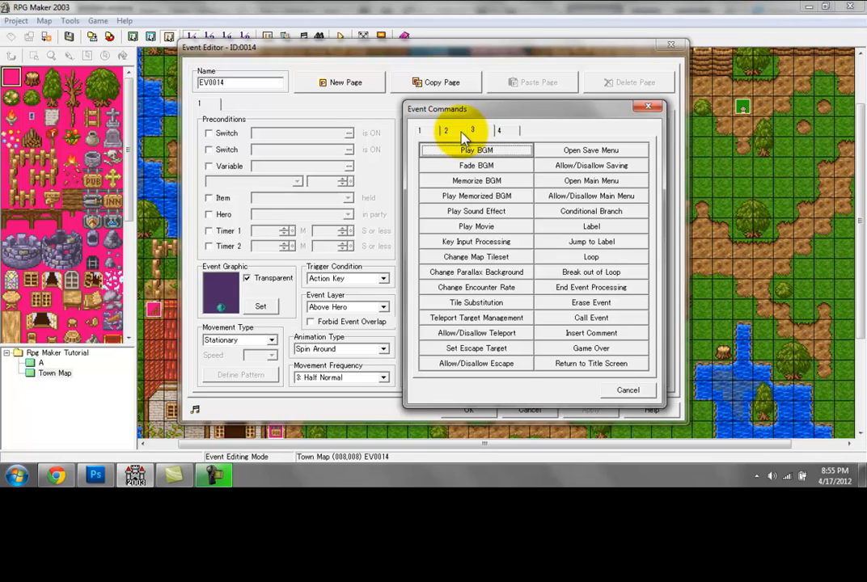
pyautogui.click(460, 133)
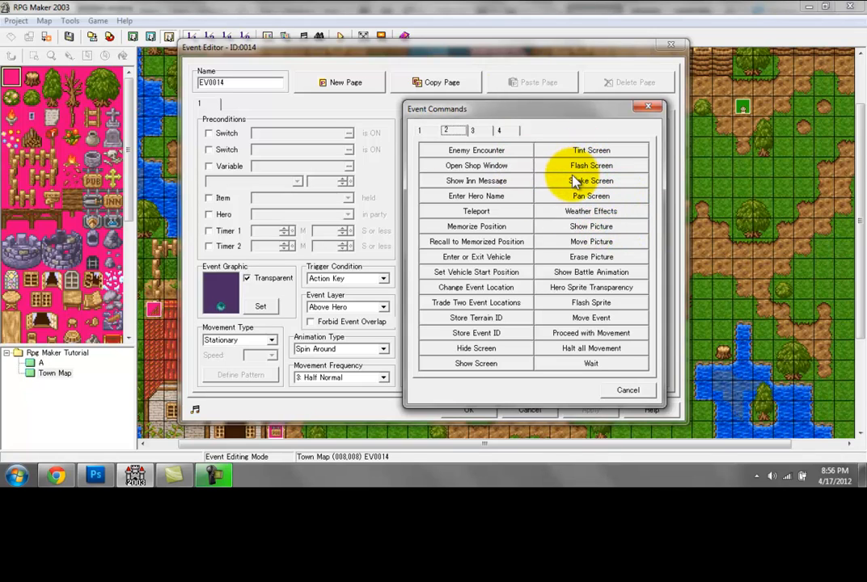
pyautogui.click(588, 155)
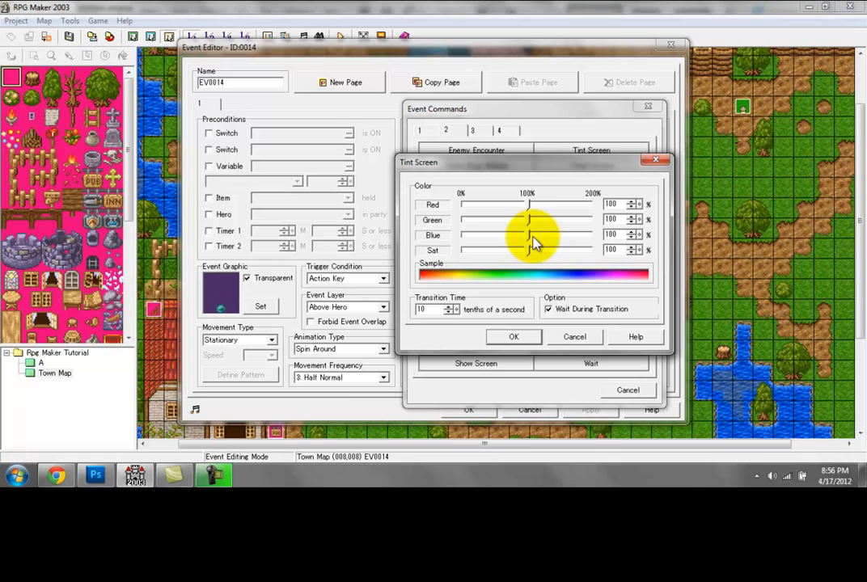
pyautogui.moveTo(529, 219); pyautogui.dragTo(509, 208)
pyautogui.moveTo(527, 252); pyautogui.dragTo(521, 250)
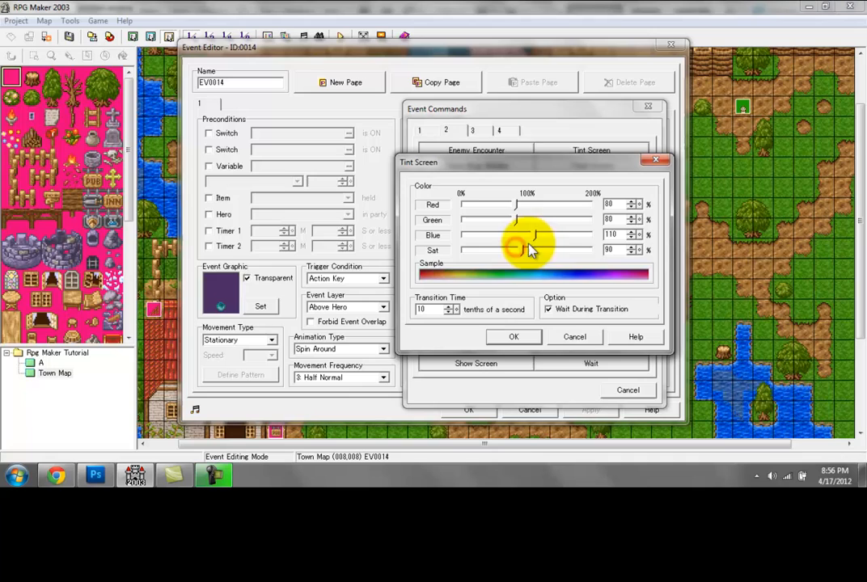
pyautogui.click(457, 310)
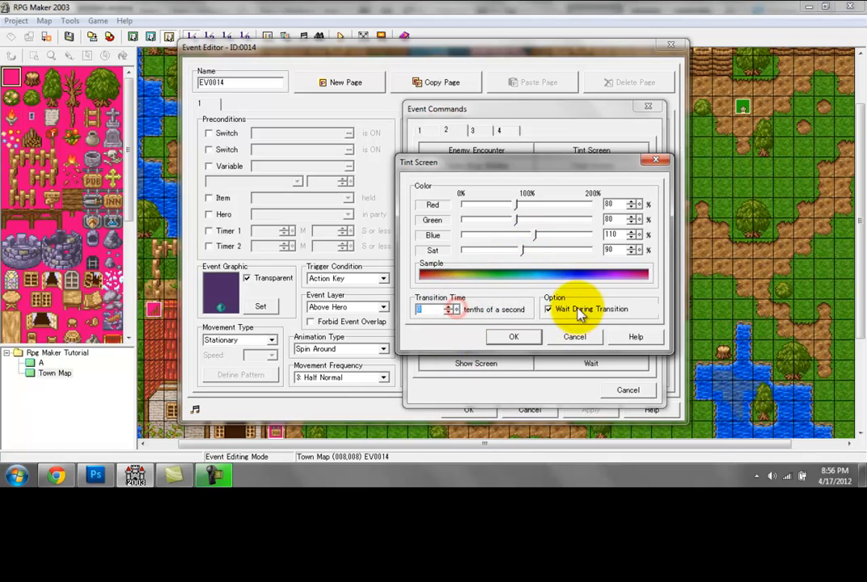
pyautogui.click(547, 308)
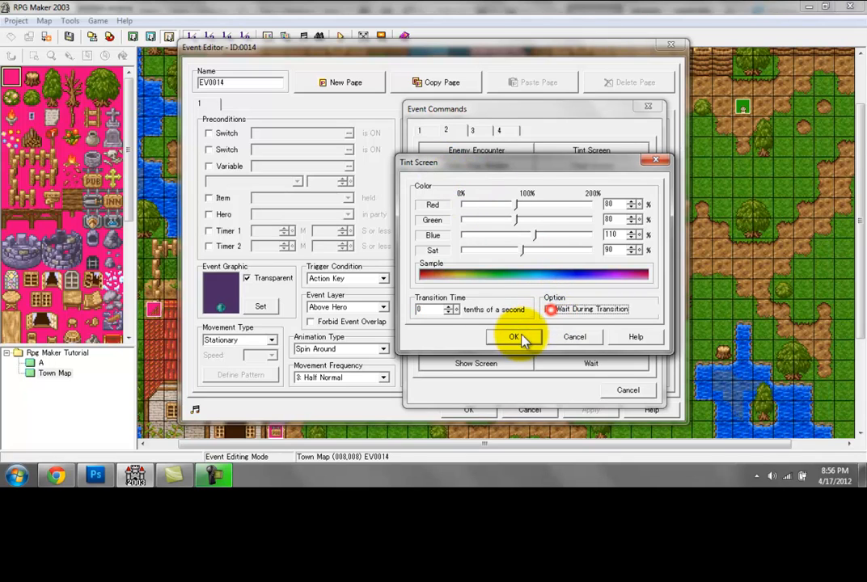
pyautogui.click(513, 337)
# Step: Add a Weather Effects command with Rain at Medium strength below the Tint Screen command
pyautogui.doubleClick(463, 153)
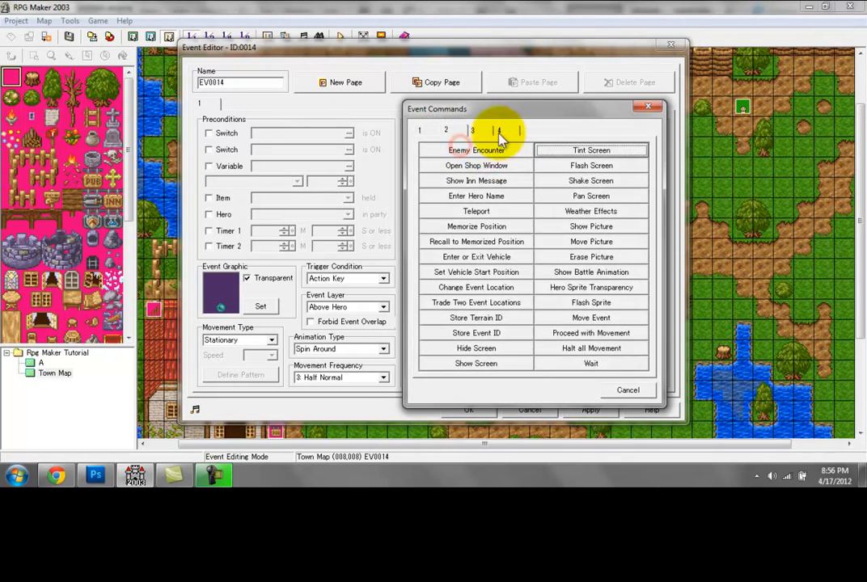
pyautogui.click(484, 132)
pyautogui.click(451, 132)
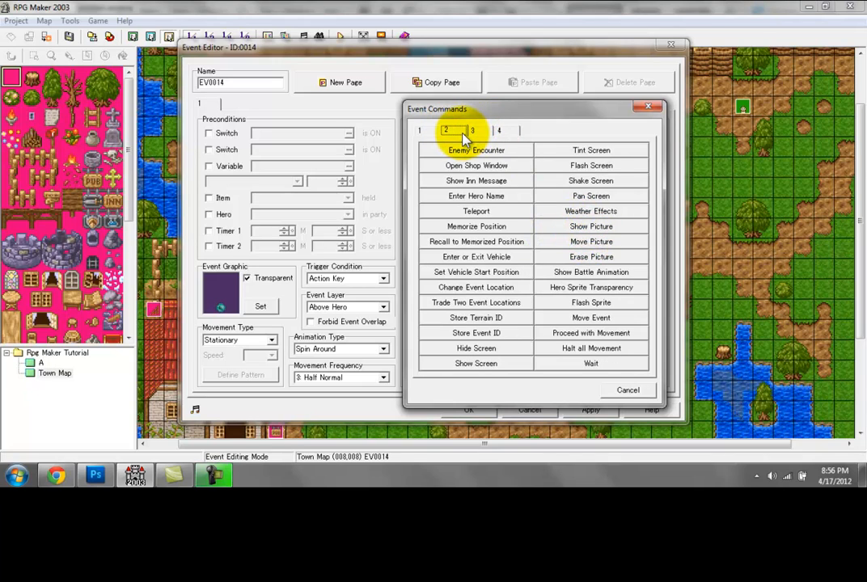
pyautogui.click(595, 213)
pyautogui.click(474, 241)
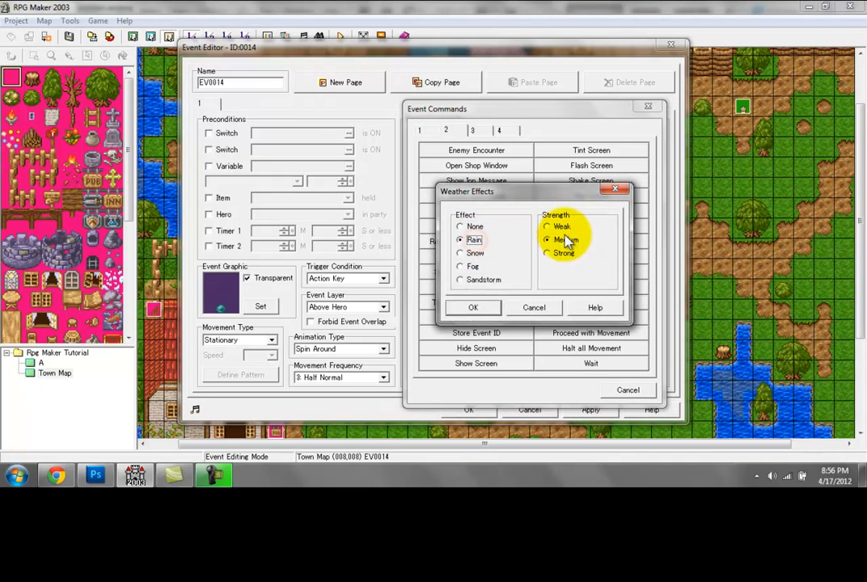
pyautogui.click(476, 308)
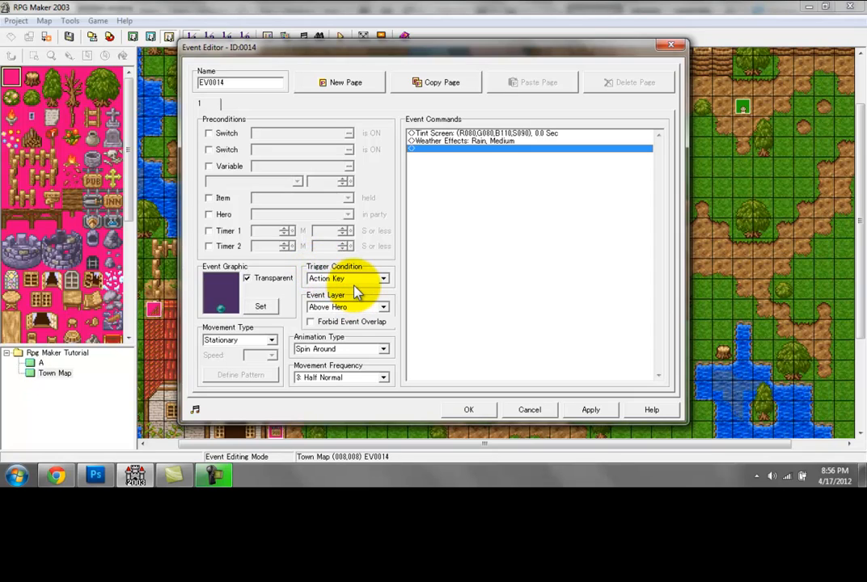
# Step: Set the weather event's trigger condition to Parallel Process, then apply and accept the event
pyautogui.click(496, 133)
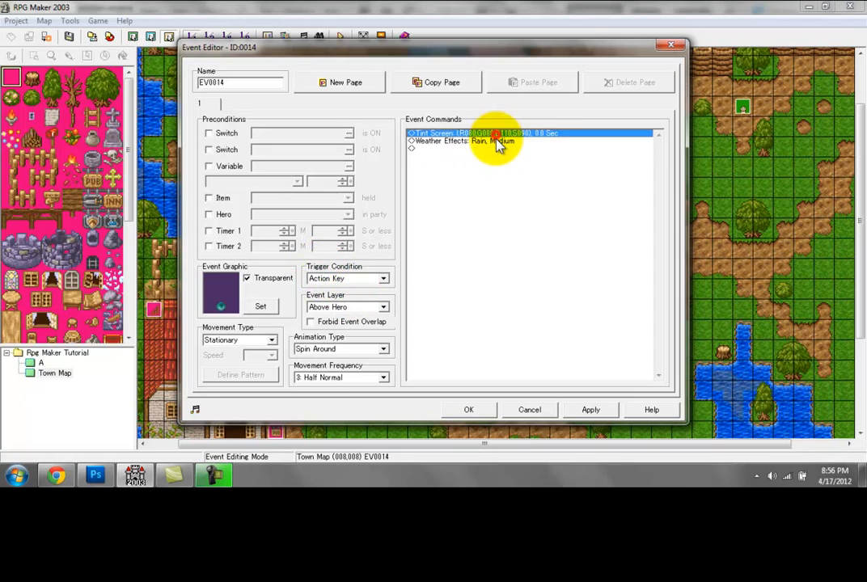
pyautogui.click(497, 141)
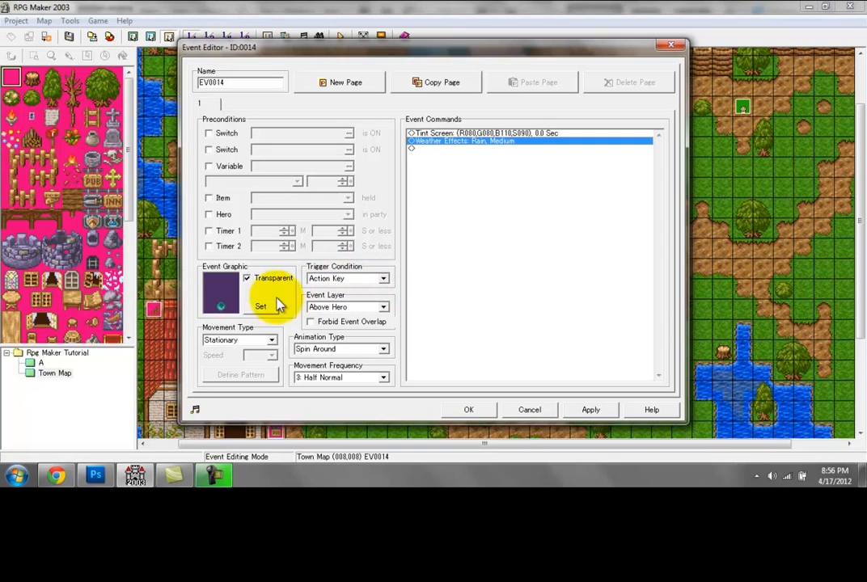
pyautogui.click(350, 279)
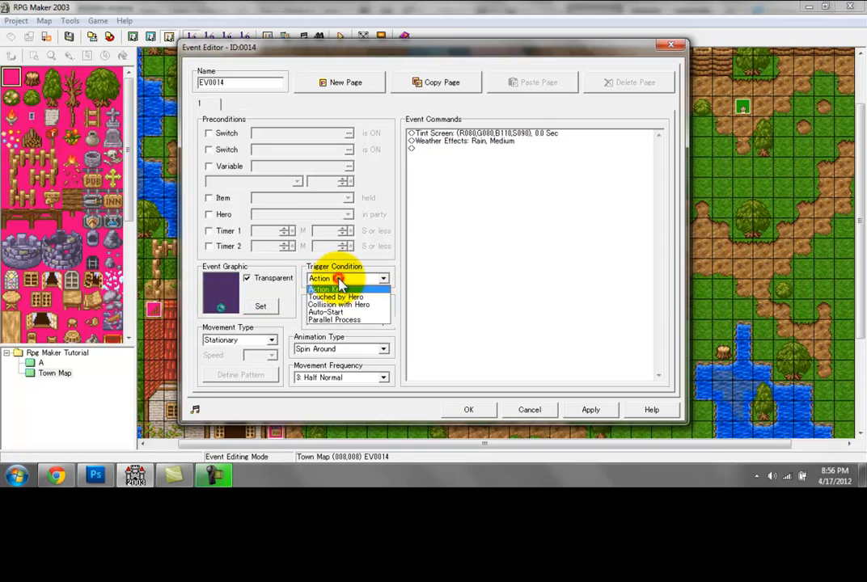
pyautogui.click(360, 321)
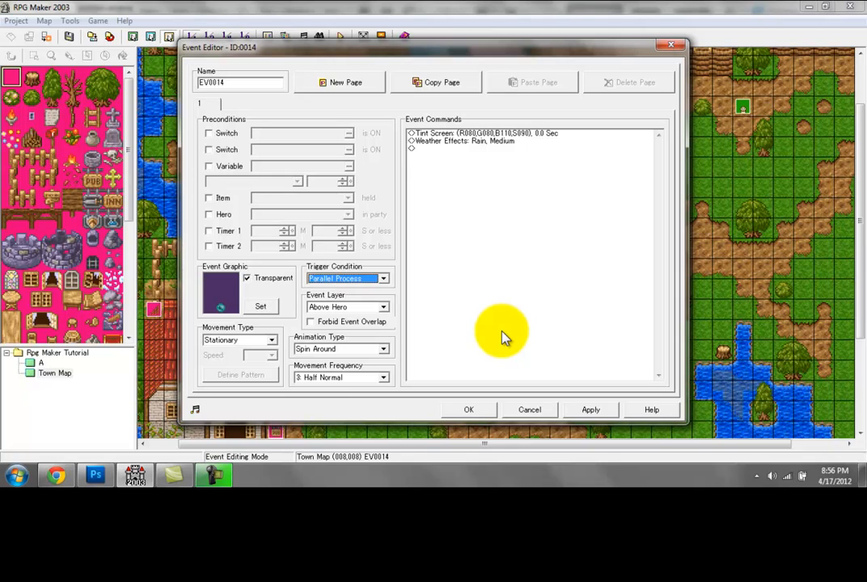
pyautogui.click(591, 410)
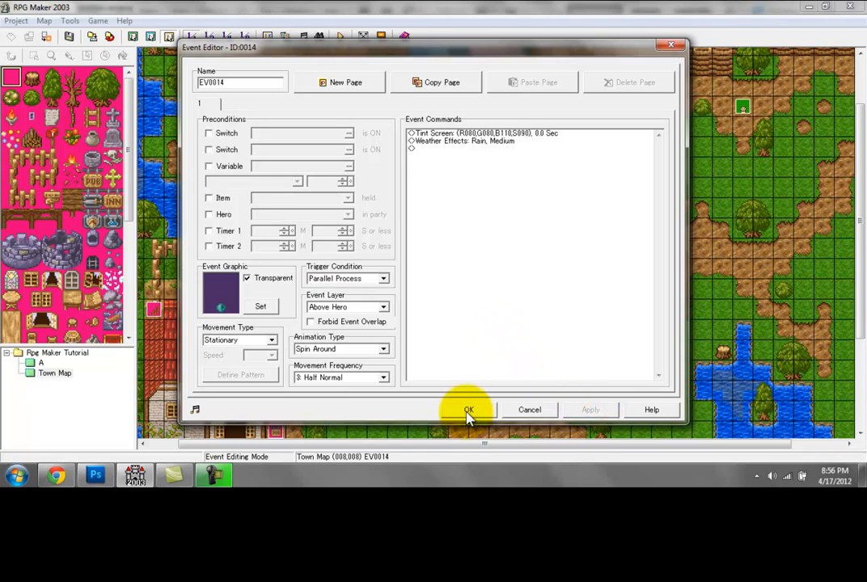
pyautogui.click(467, 411)
# Step: Save the changed map and playtest it, walking the hero through the town to check the tint and rain, and end the playtest
pyautogui.click(340, 36)
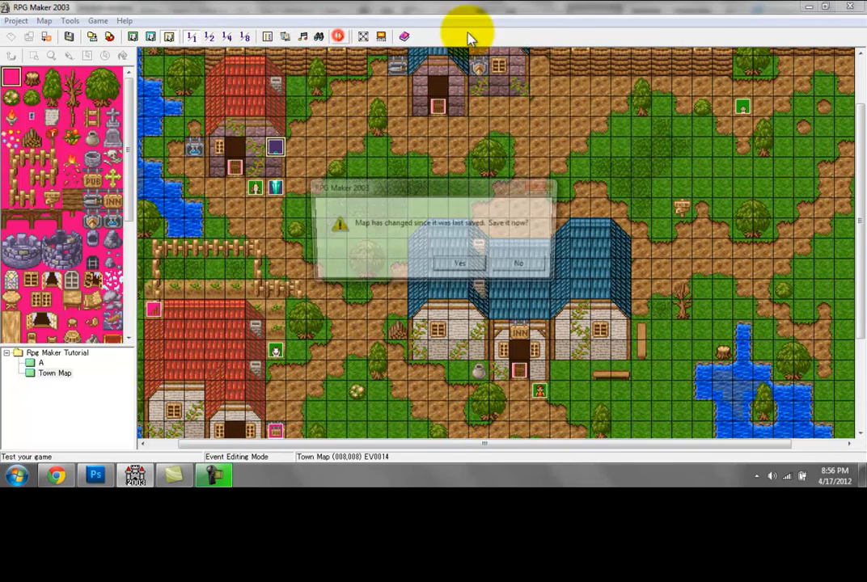
pyautogui.press('Return')
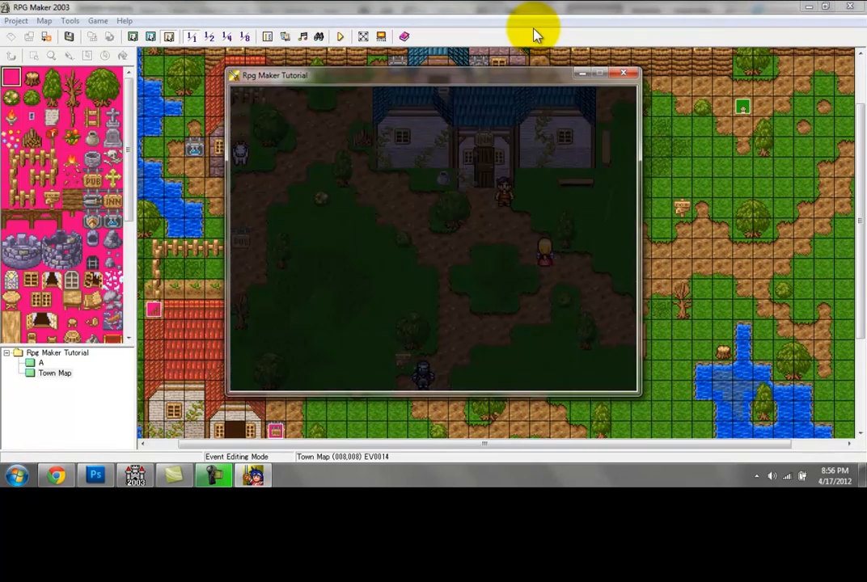
pyautogui.press('Right')
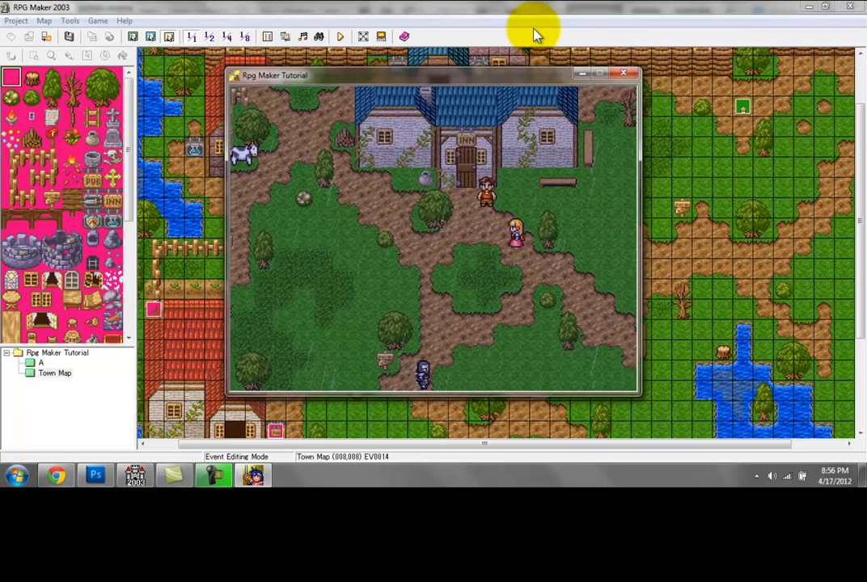
pyautogui.press('Up')
pyautogui.press('Up')
pyautogui.press('Up')
pyautogui.press('Up')
pyautogui.press('Up')
pyautogui.press('Up')
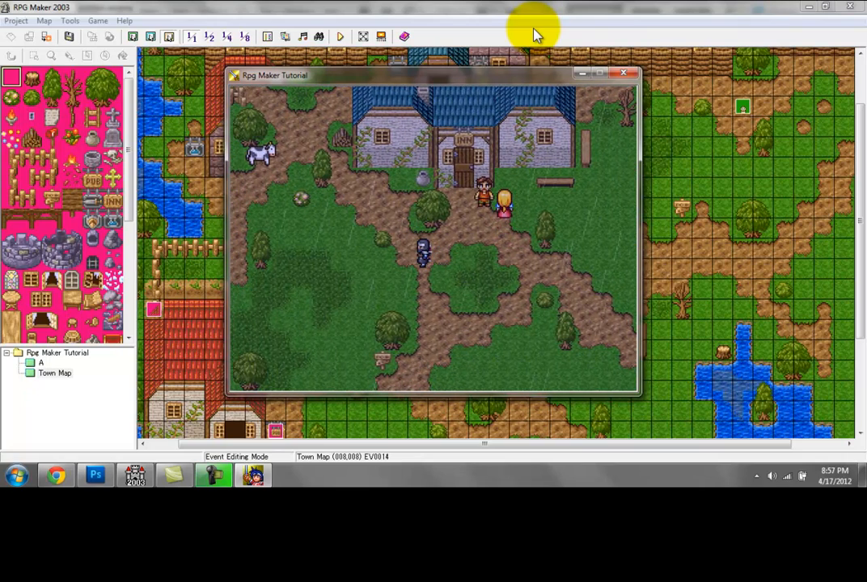
pyautogui.press('Left')
pyautogui.press('Left')
pyautogui.press('Left')
pyautogui.press('Left')
pyautogui.press('Left')
pyautogui.press('Left')
pyautogui.press('Up')
pyautogui.press('Up')
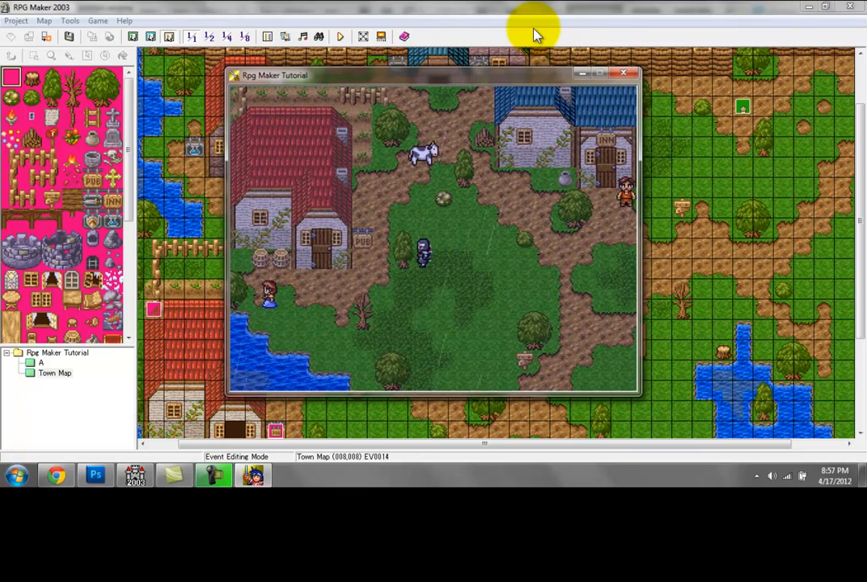
pyautogui.press('Left')
pyautogui.press('Left')
pyautogui.press('Up')
pyautogui.press('Up')
pyautogui.press('Up')
pyautogui.press('Up')
pyautogui.press('Up')
pyautogui.press('Up')
pyautogui.press('Up')
pyautogui.press('Up')
pyautogui.press('Up')
pyautogui.press('Up')
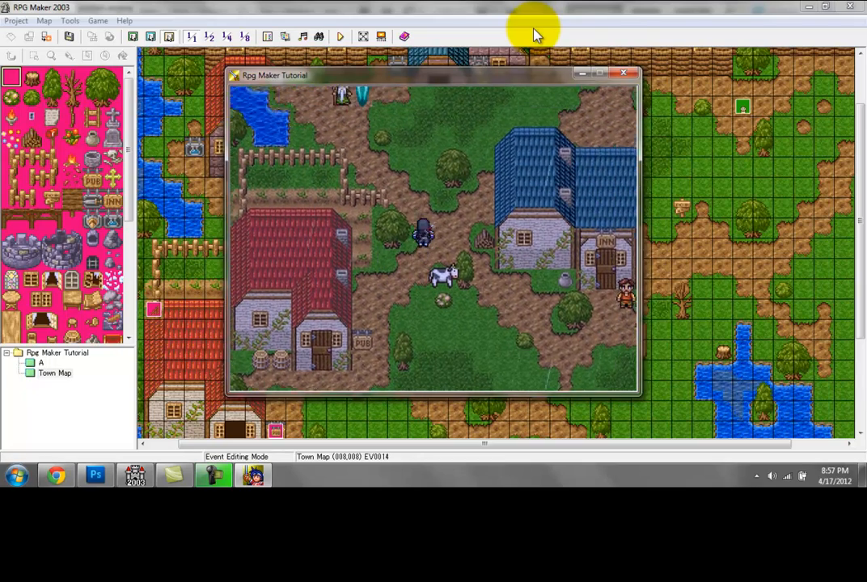
pyautogui.press('Up')
pyautogui.press('Up')
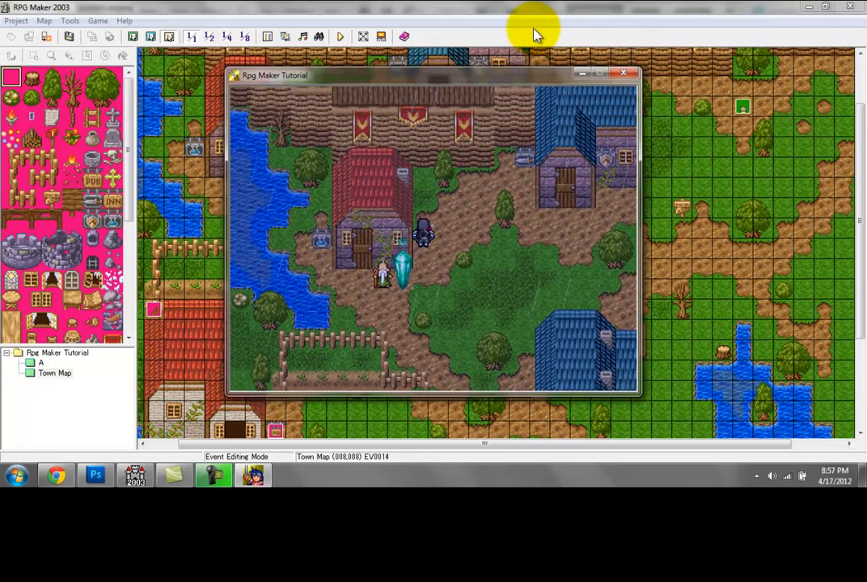
pyautogui.press('Right')
pyautogui.press('Right')
pyautogui.press('Right')
pyautogui.press('Right')
pyautogui.press('Right')
pyautogui.press('Right')
pyautogui.press('Down')
pyautogui.press('Down')
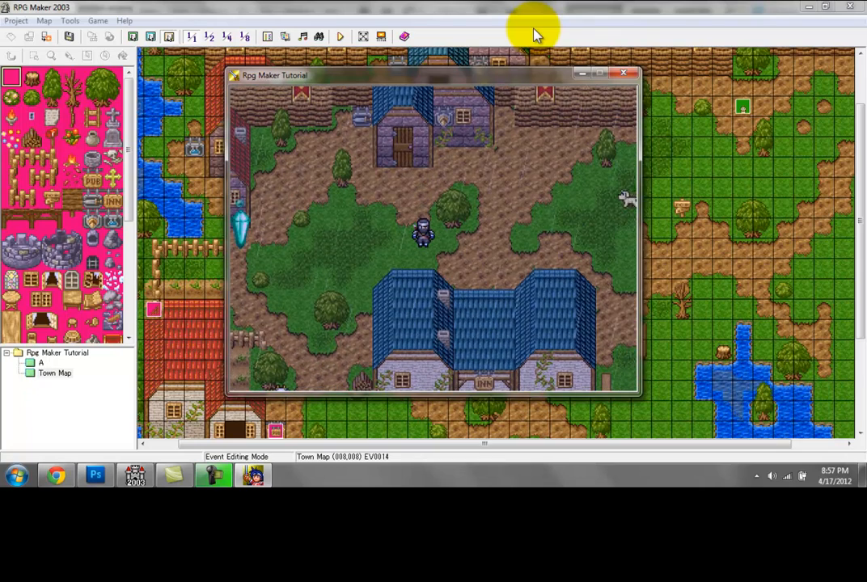
pyautogui.click(620, 76)
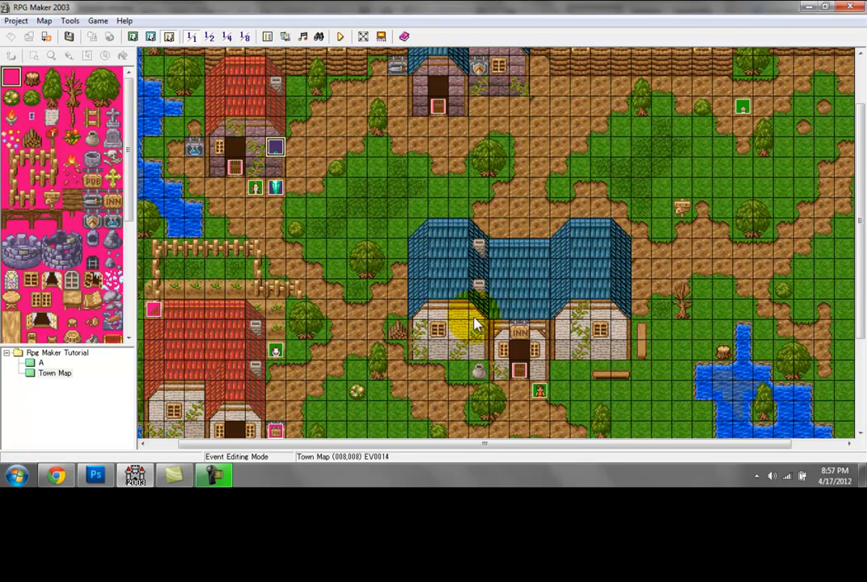
# Step: Review the weather event at tile (008,008), and create an empty event at tile (014,009)
pyautogui.doubleClick(278, 149)
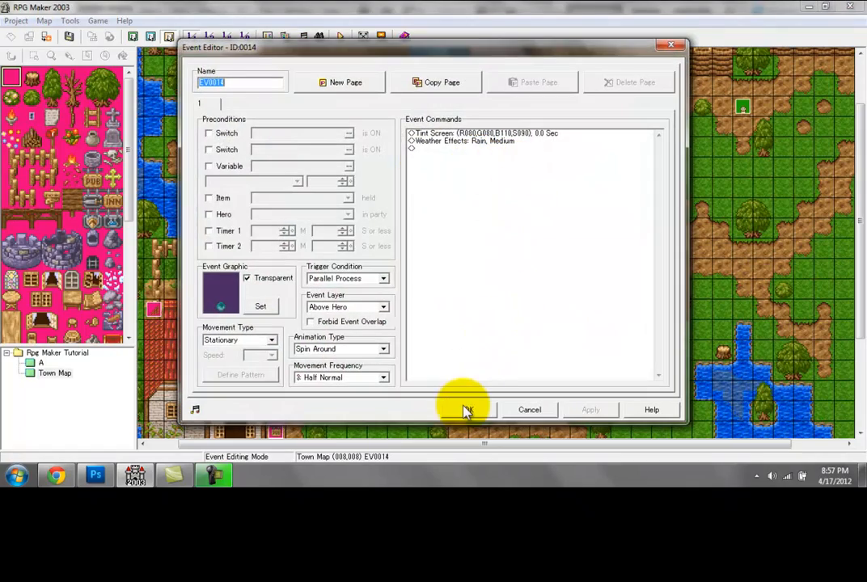
pyautogui.click(466, 410)
pyautogui.doubleClick(399, 164)
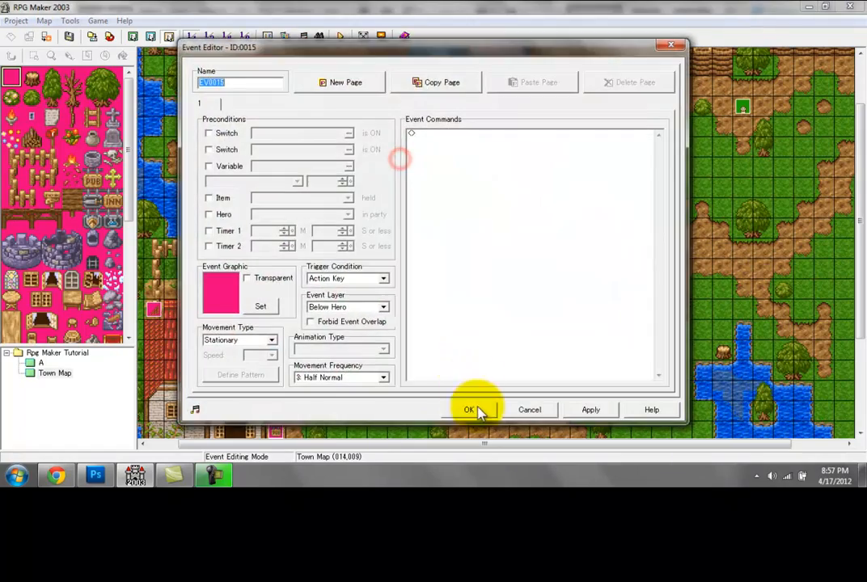
pyautogui.click(469, 409)
# Step: Look at the Common Event section of the database, and close the database
pyautogui.click(267, 36)
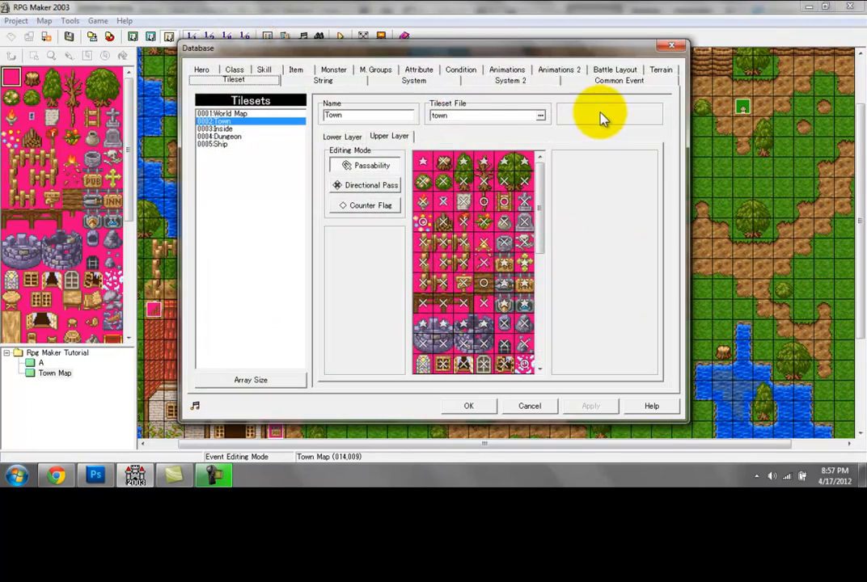
pyautogui.click(606, 81)
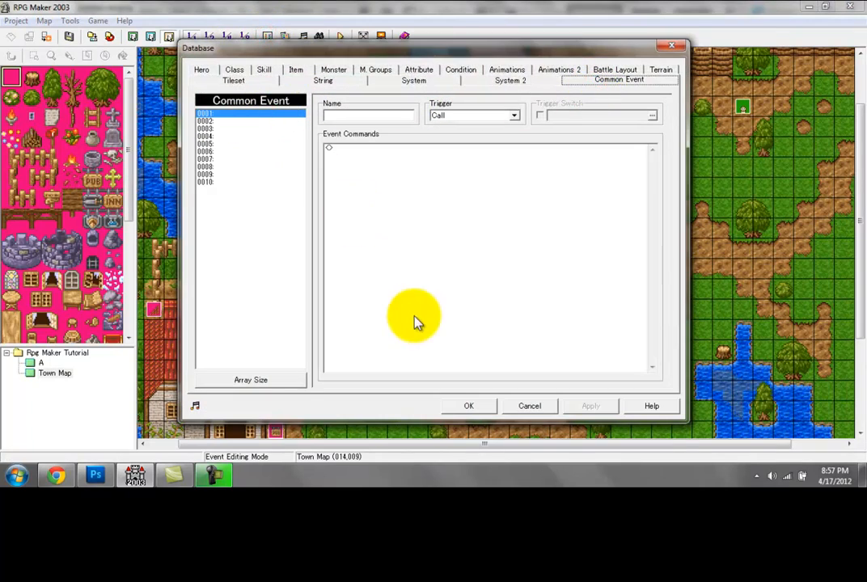
pyautogui.click(464, 406)
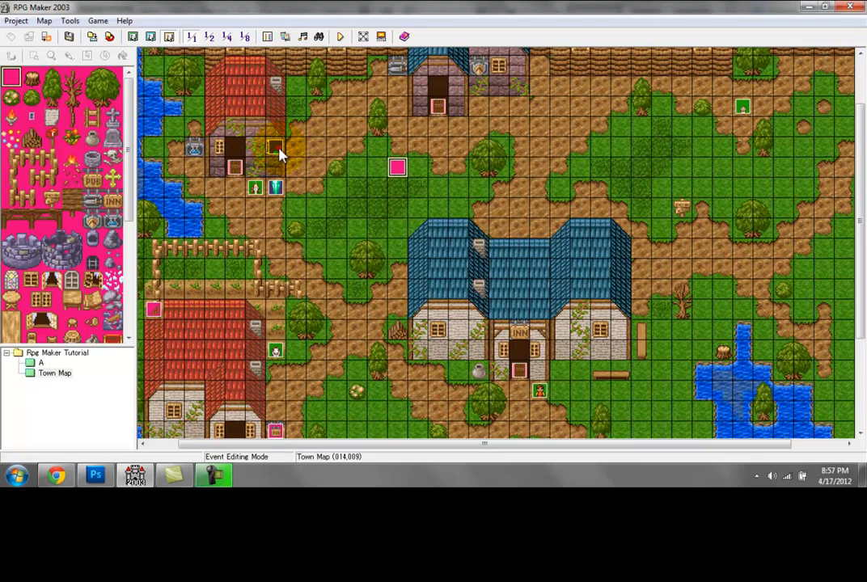
# Step: Cut the Tint Screen and Weather Effects commands from the event at tile (008,008), and set its trigger condition to Action Key
pyautogui.doubleClick(279, 155)
pyautogui.click(553, 186)
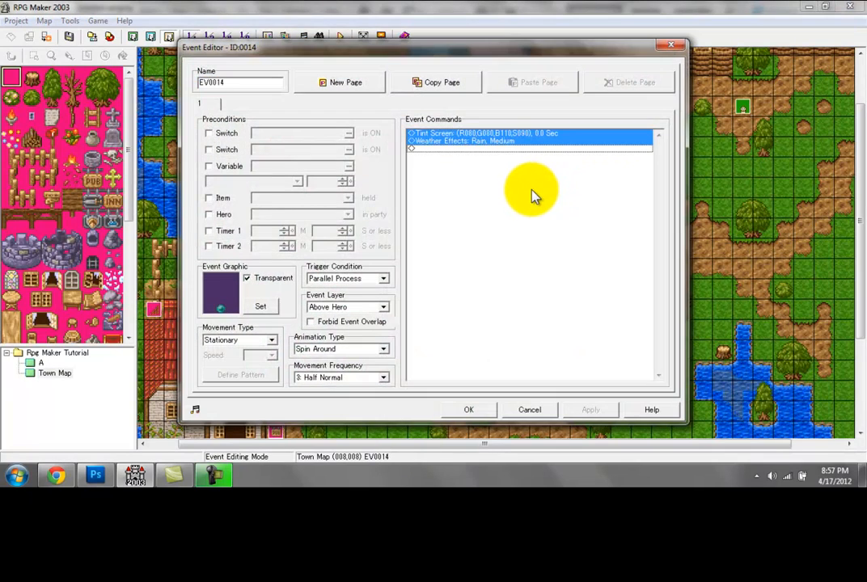
pyautogui.press('Delete')
pyautogui.click(370, 278)
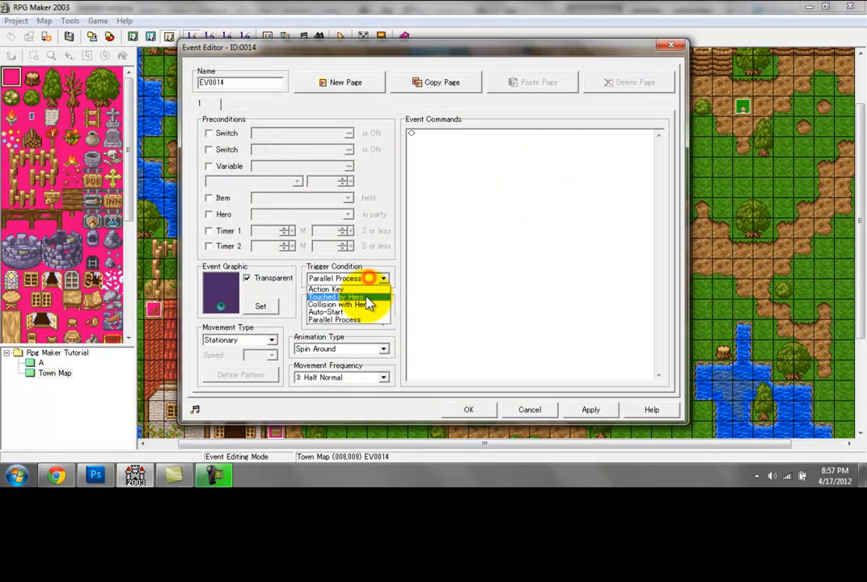
pyautogui.click(367, 298)
pyautogui.click(467, 410)
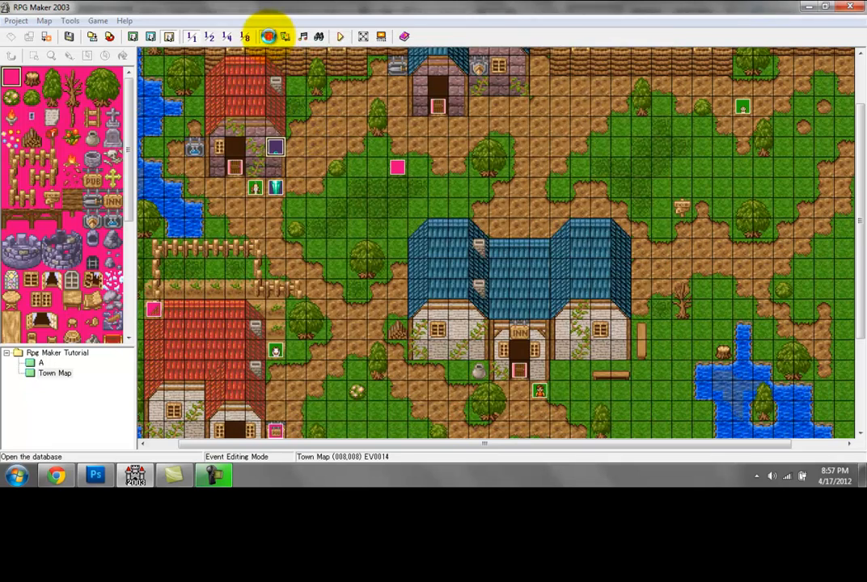
# Step: Paste the Tint Screen and Weather Effects commands into common event 0001 in the database
pyautogui.click(268, 36)
pyautogui.click(229, 113)
pyautogui.click(420, 188)
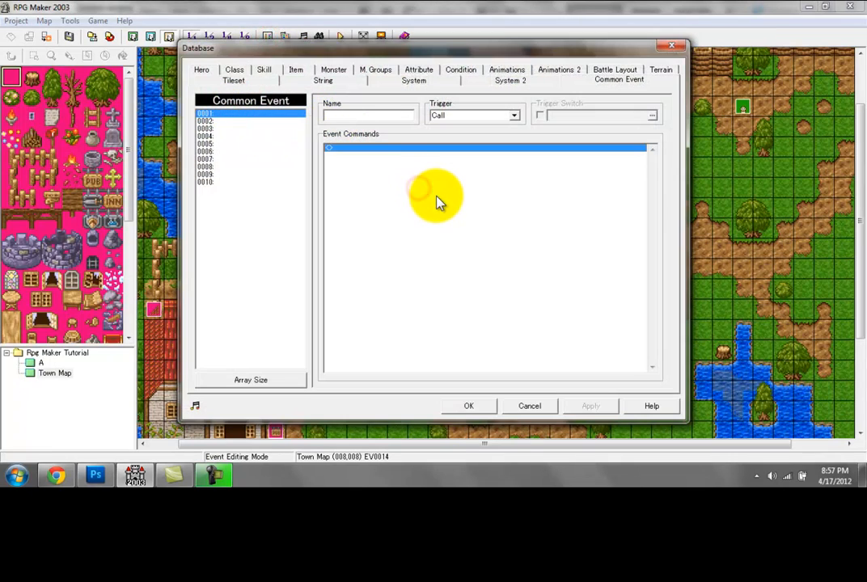
pyautogui.write('Tint Screen: (R080,G080,B110,S090), 0.0 Sec Weather Effects: Rain, Medium')
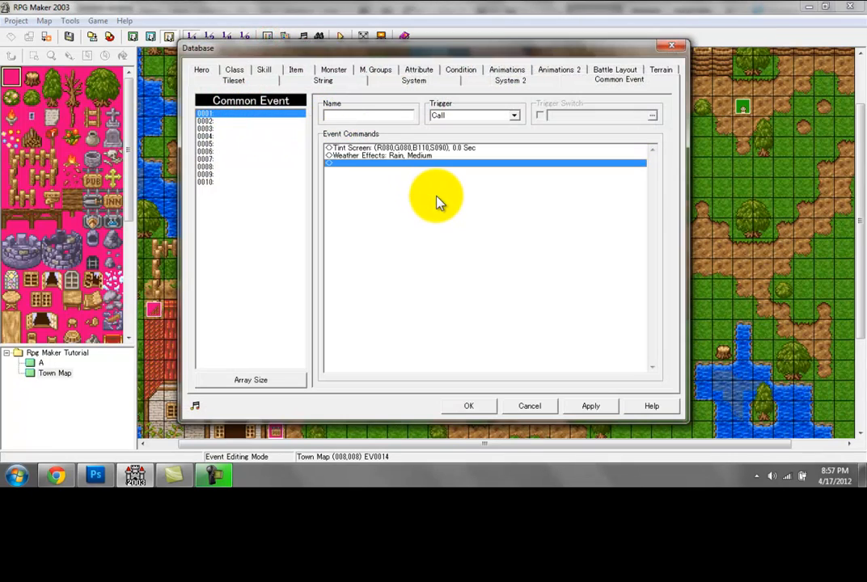
# Step: Name the common event Atmospheric Event and set its trigger to Parallel Process
pyautogui.click(344, 114)
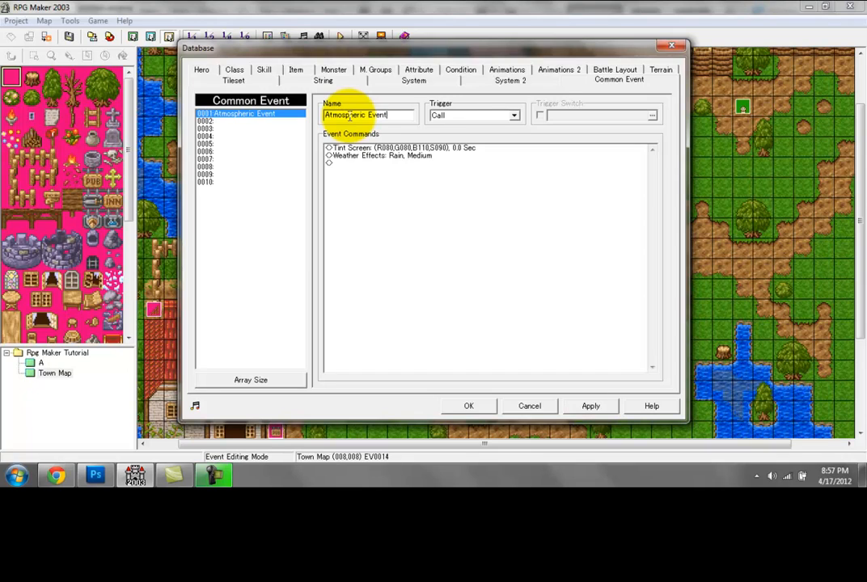
pyautogui.click(458, 116)
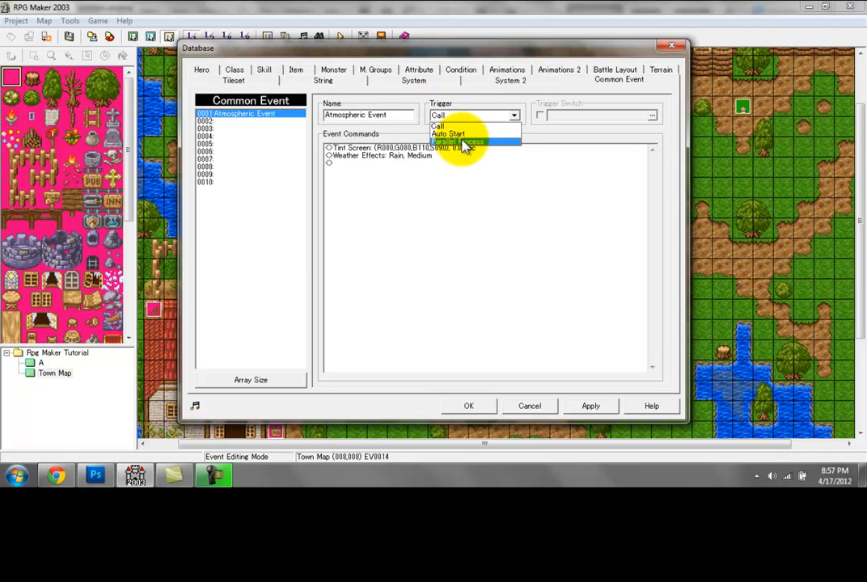
pyautogui.click(462, 142)
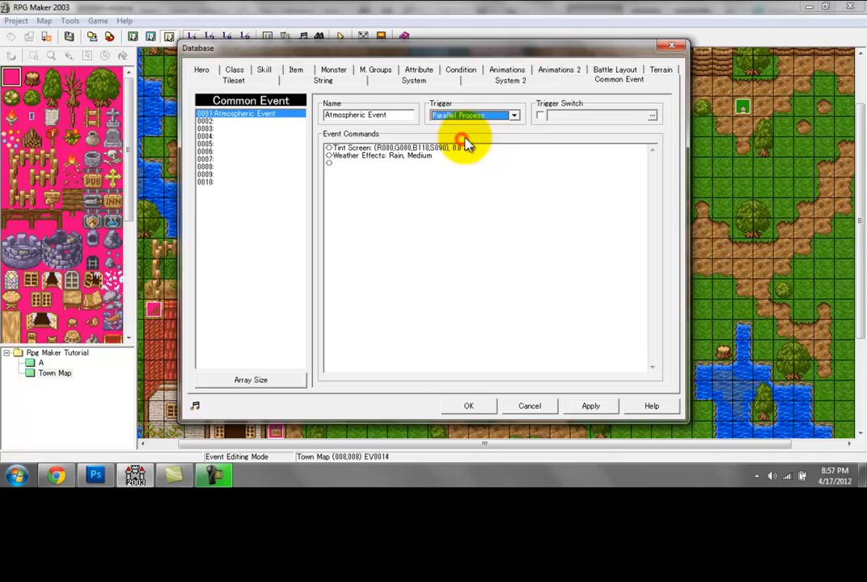
# Step: Enable a trigger switch for the Atmospheric Event, using switch 0001 with the name Starting Event, and apply the database change
pyautogui.click(540, 115)
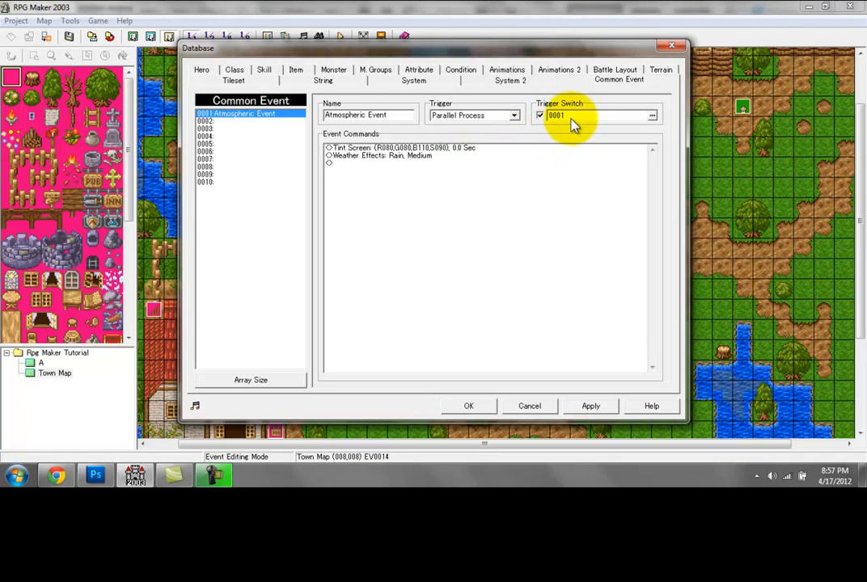
pyautogui.click(576, 121)
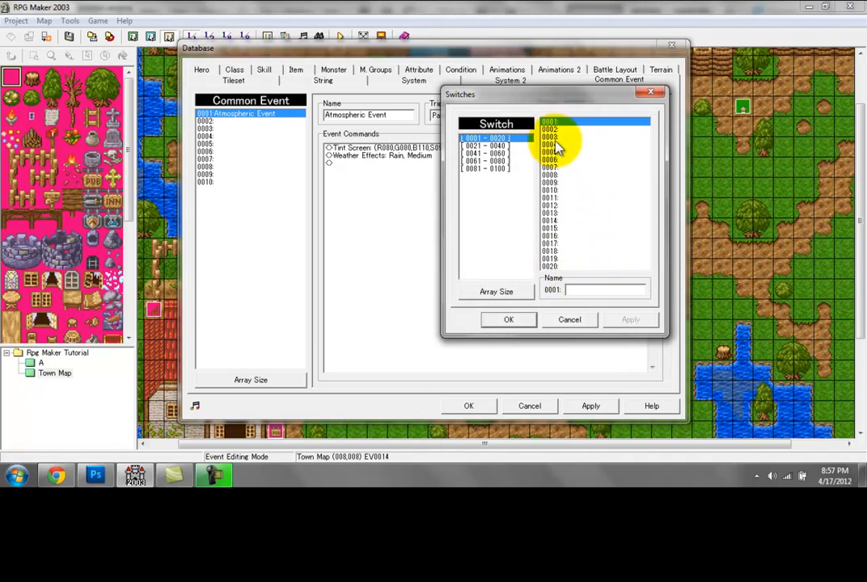
pyautogui.click(591, 292)
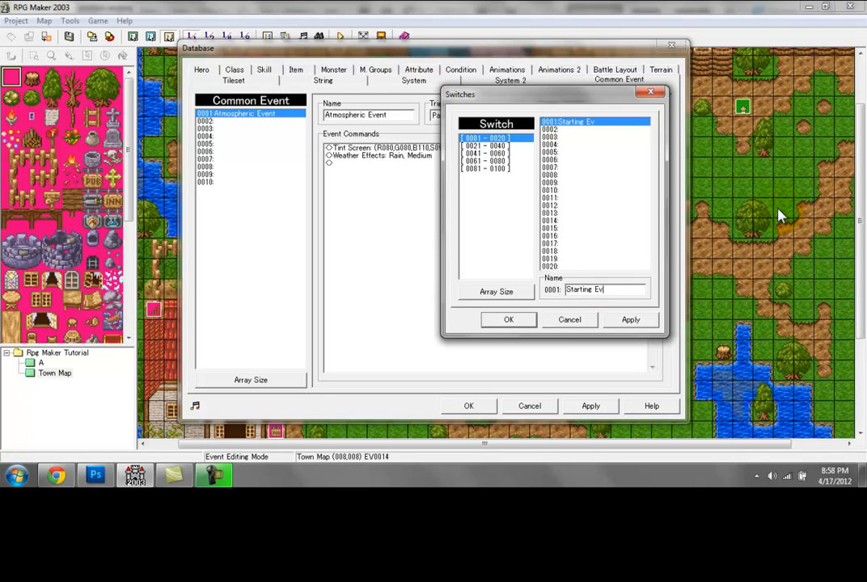
pyautogui.click(508, 320)
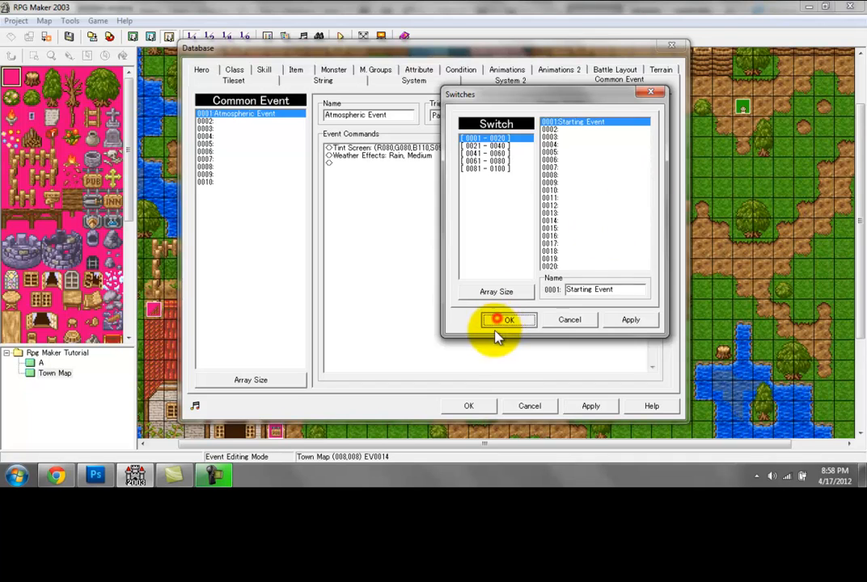
pyautogui.click(591, 406)
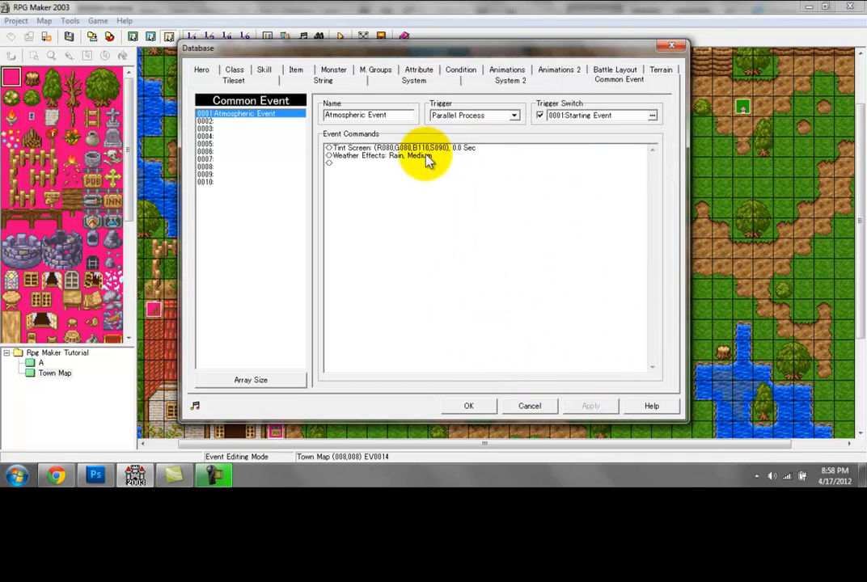
# Step: Review the Atmospheric Event's commands and trigger switch, and accept the database
pyautogui.click(415, 150)
pyautogui.click(414, 164)
pyautogui.click(401, 149)
pyautogui.click(393, 149)
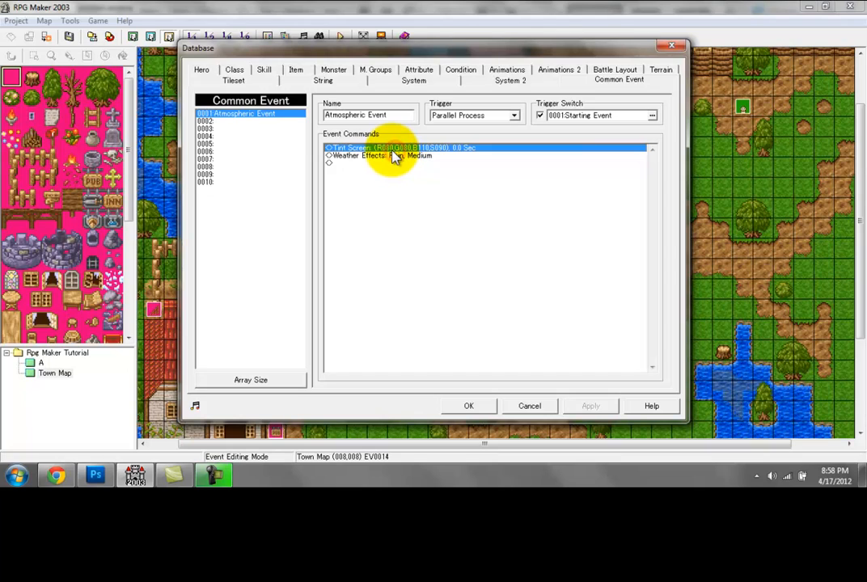
pyautogui.click(385, 156)
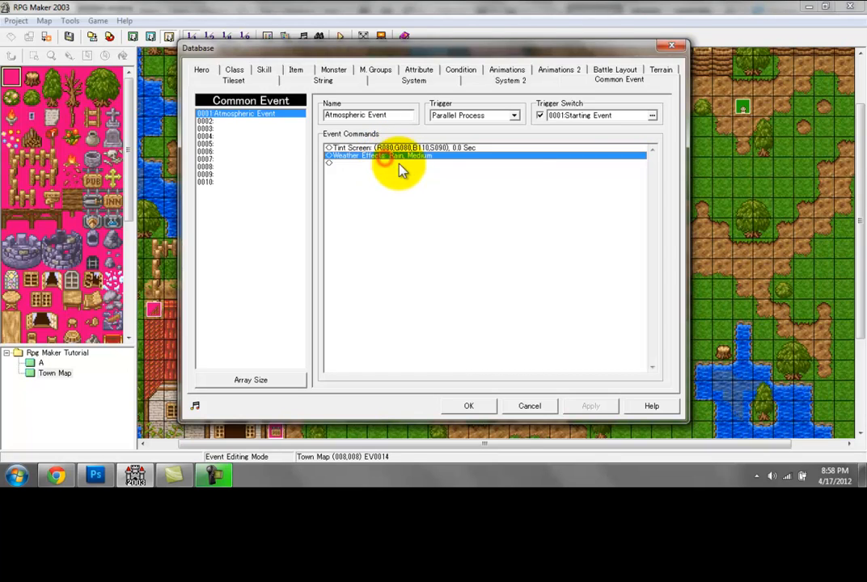
pyautogui.click(605, 123)
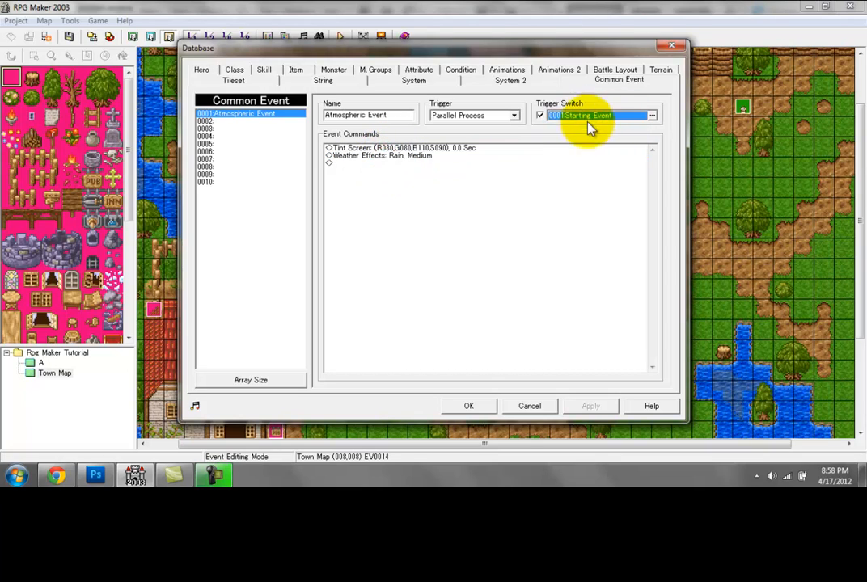
pyautogui.click(468, 407)
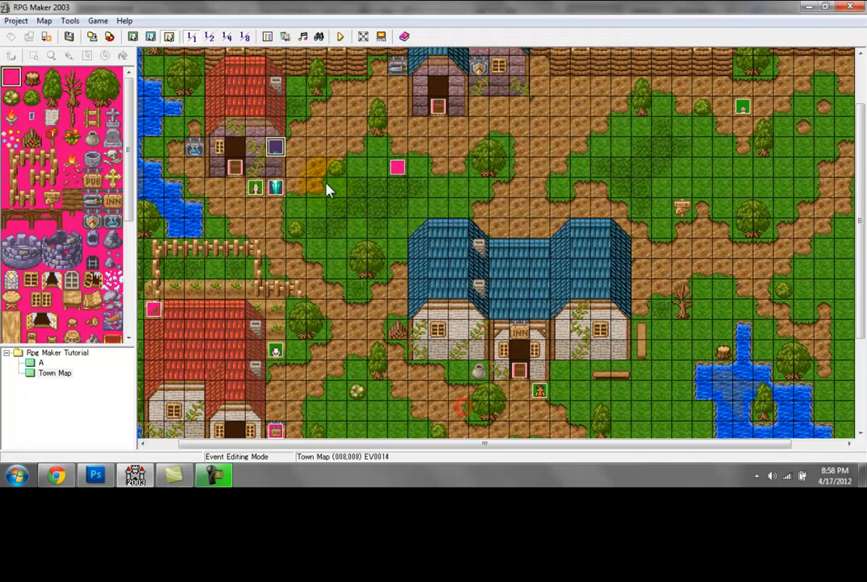
# Step: Add a Switch Operation to map event EV0014 that turns switch 0001:Starting Event ON
pyautogui.doubleClick(275, 149)
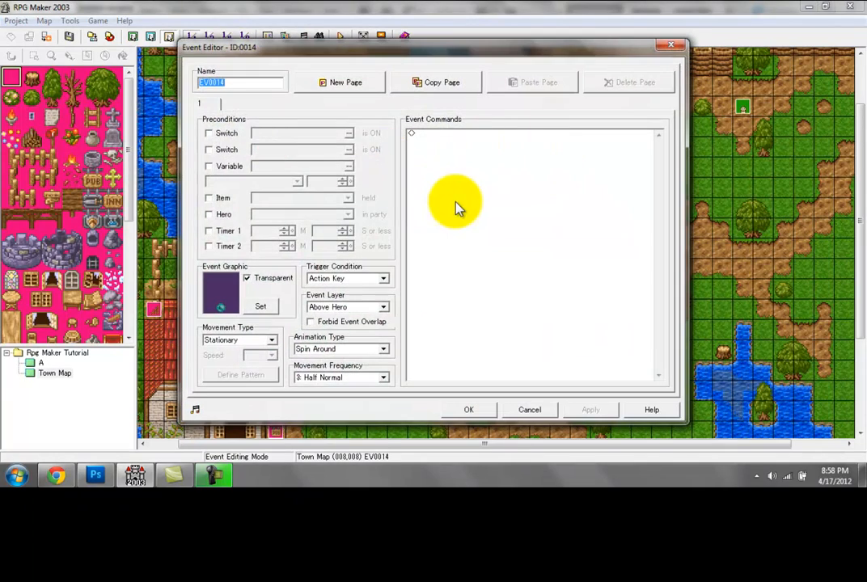
pyautogui.click(446, 178)
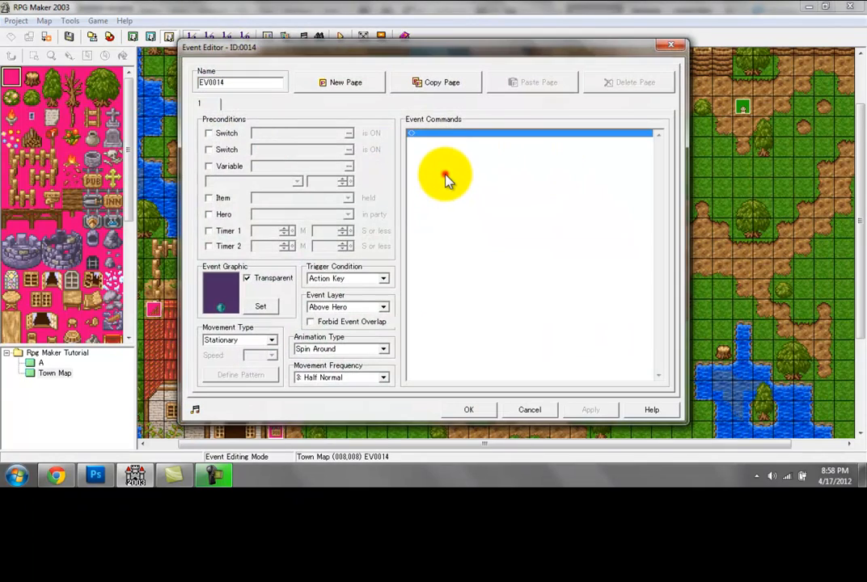
pyautogui.doubleClick(427, 135)
pyautogui.click(426, 132)
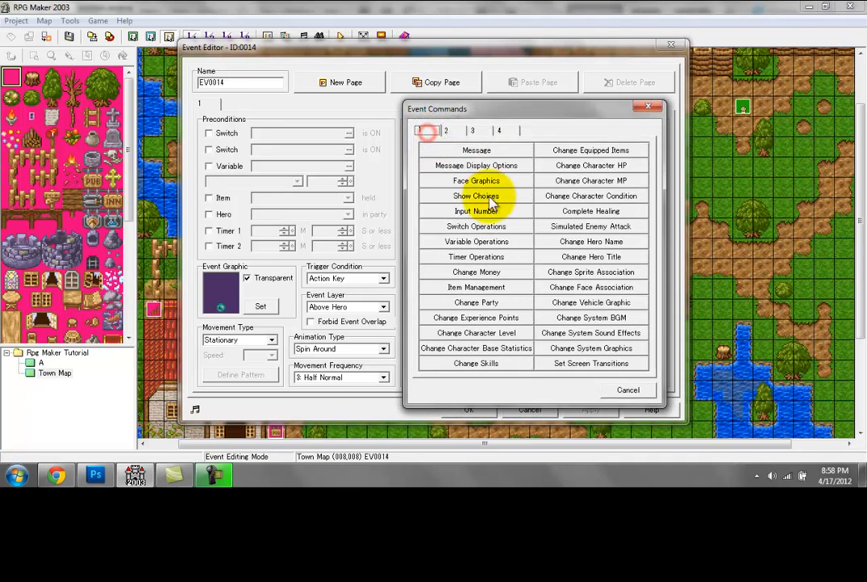
pyautogui.click(443, 226)
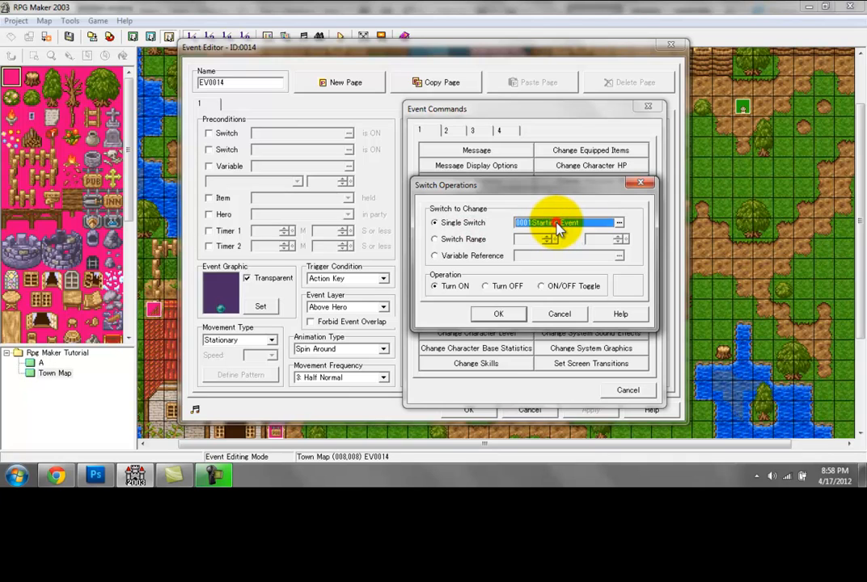
pyautogui.click(556, 227)
pyautogui.doubleClick(559, 164)
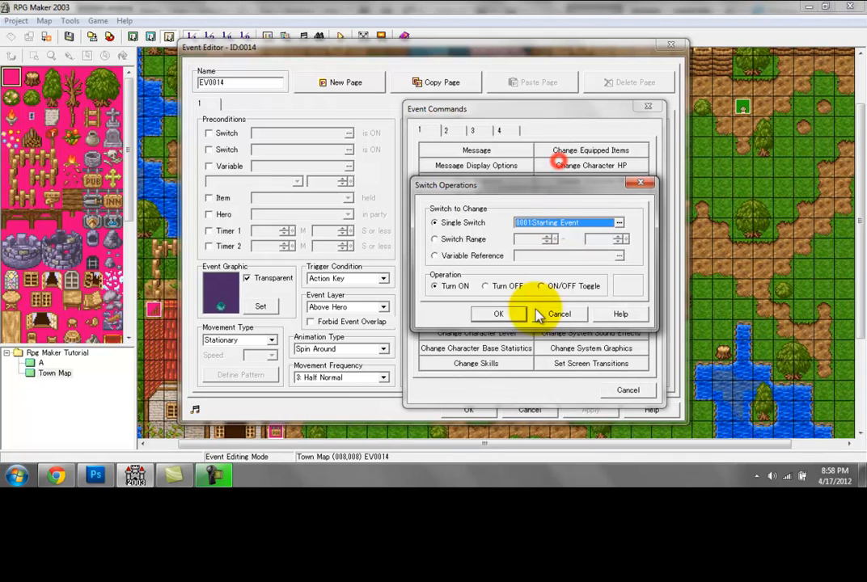
pyautogui.click(444, 289)
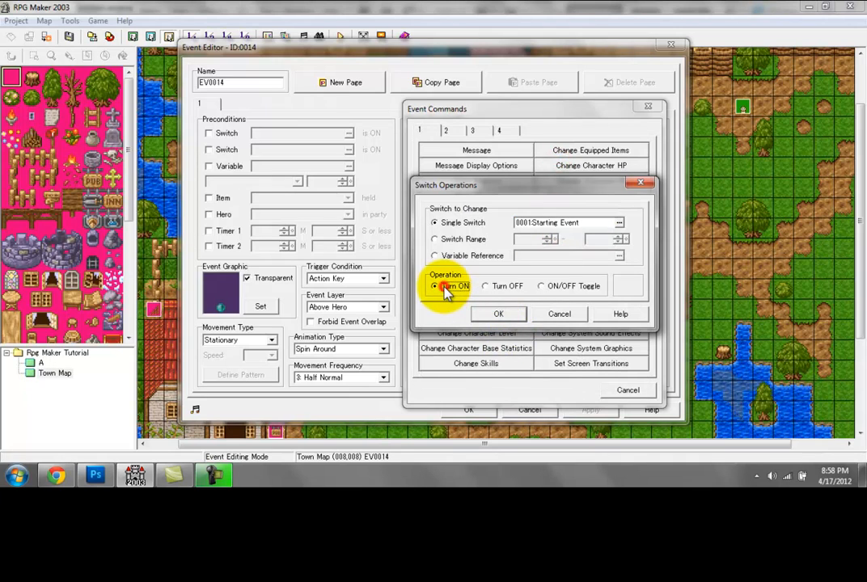
pyautogui.click(488, 315)
# Step: Set event EV0014's trigger condition to Parallel Process, then apply and accept the event
pyautogui.click(350, 278)
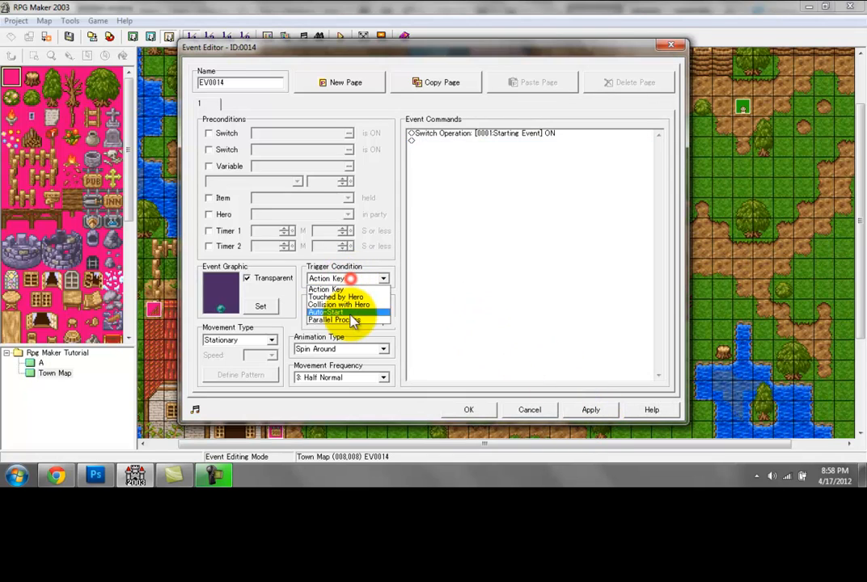
pyautogui.click(355, 320)
pyautogui.click(584, 411)
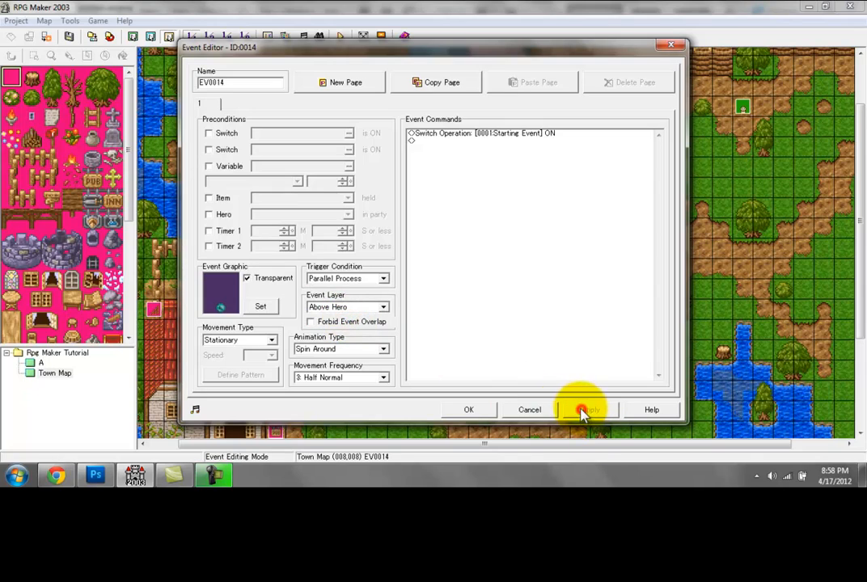
pyautogui.click(468, 410)
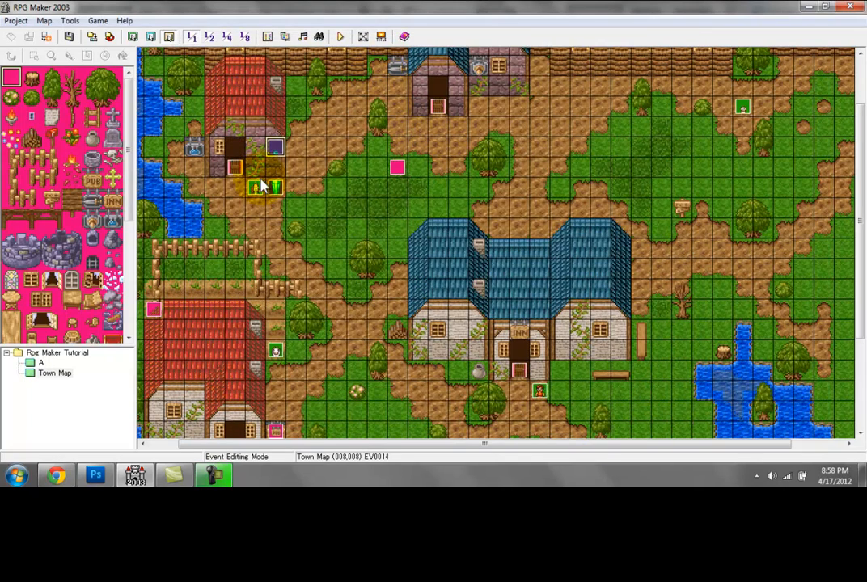
# Step: Add a second page to event EV0014 with switch 0001:Starting Event as its precondition
pyautogui.doubleClick(280, 151)
pyautogui.click(408, 131)
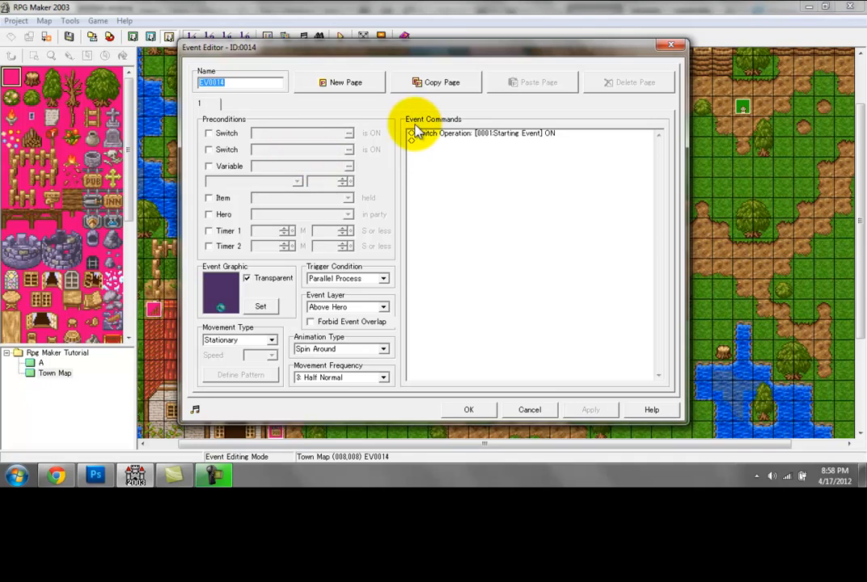
pyautogui.click(340, 83)
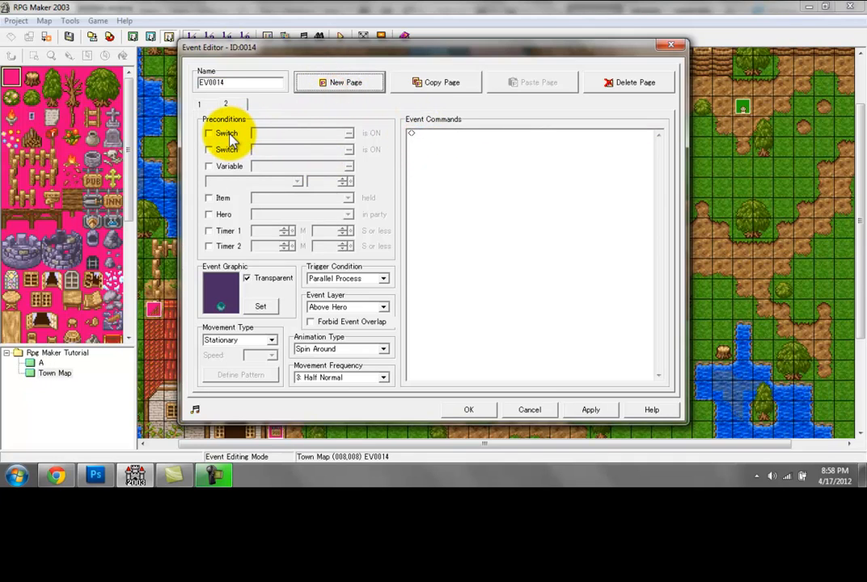
pyautogui.click(229, 134)
pyautogui.click(277, 135)
pyautogui.doubleClick(432, 151)
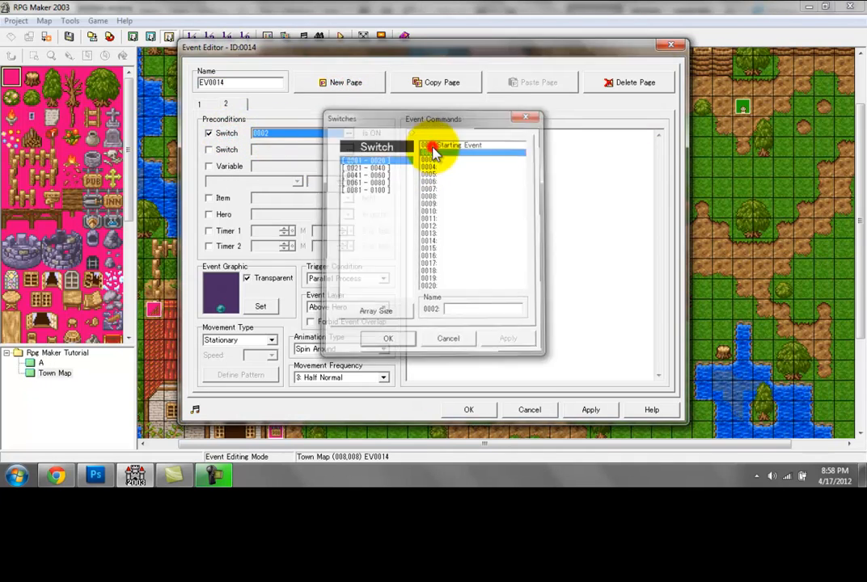
pyautogui.click(263, 139)
pyautogui.doubleClick(476, 142)
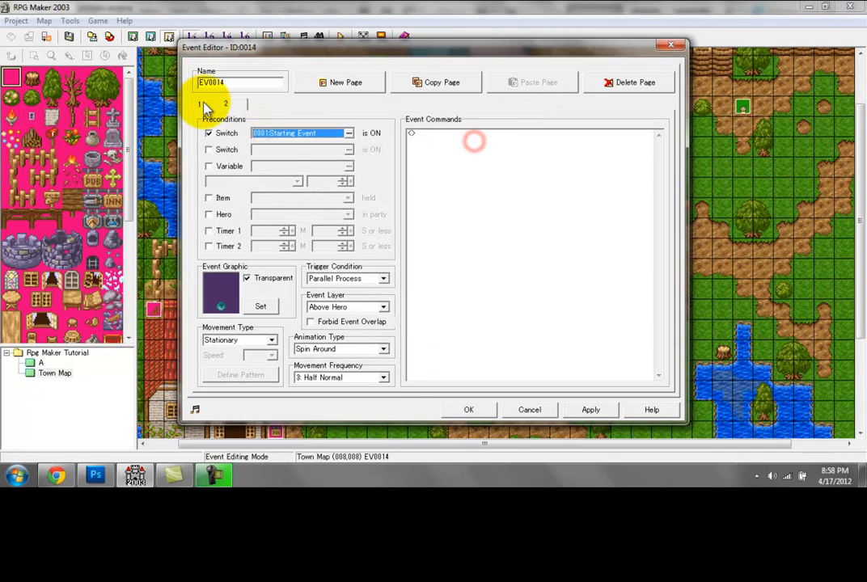
# Step: Set the second page's trigger condition to Action Key, compare it with the first page, and accept the event
pyautogui.click(203, 103)
pyautogui.click(496, 135)
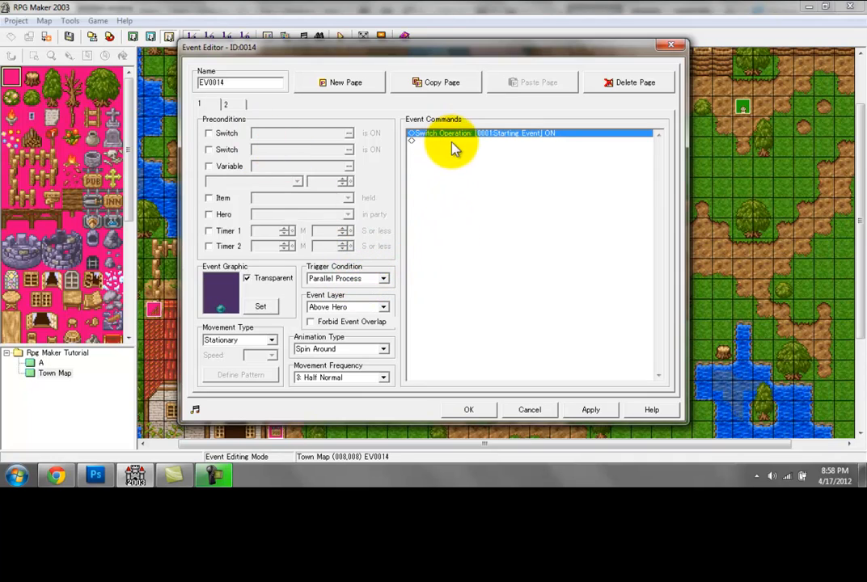
pyautogui.click(227, 104)
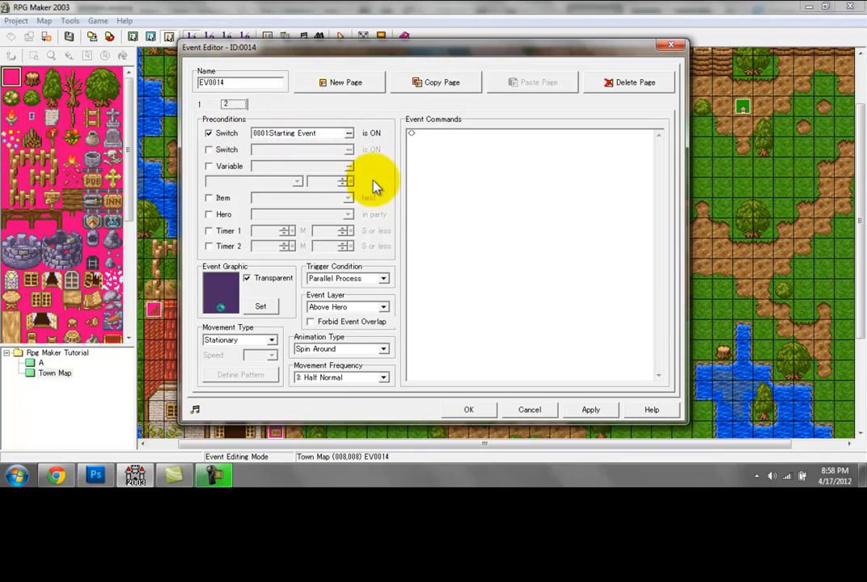
pyautogui.click(383, 278)
pyautogui.click(355, 288)
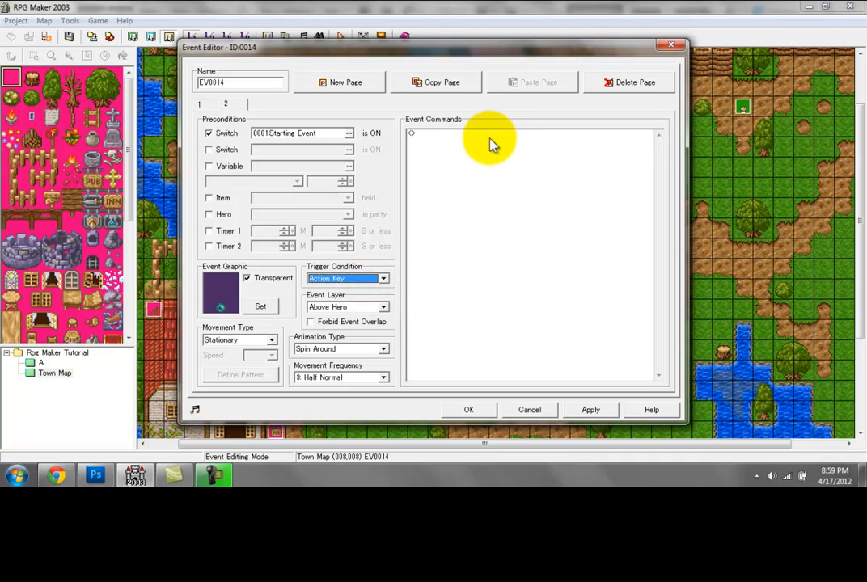
pyautogui.click(470, 137)
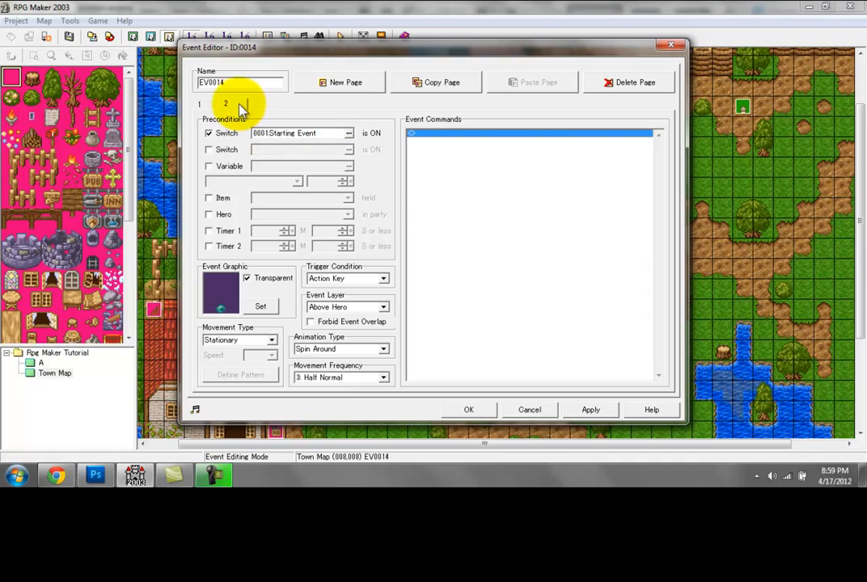
pyautogui.click(202, 105)
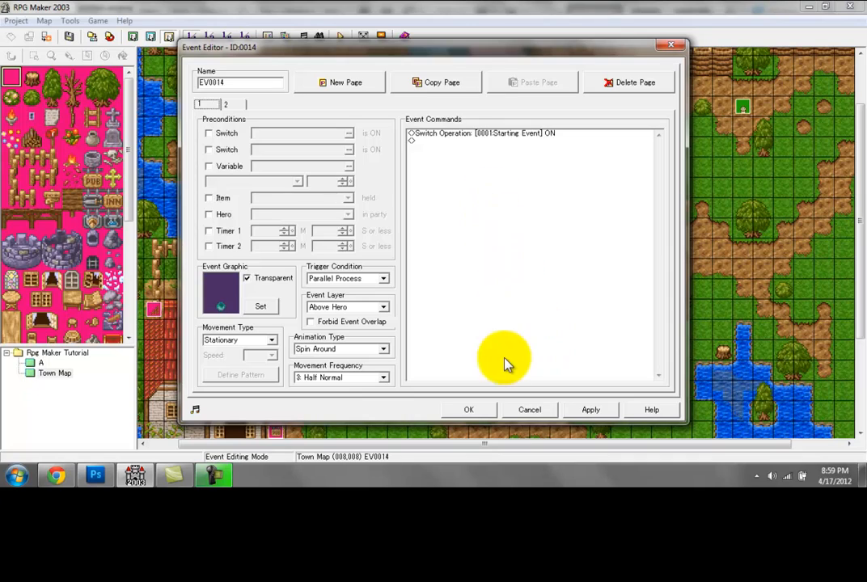
pyautogui.click(229, 105)
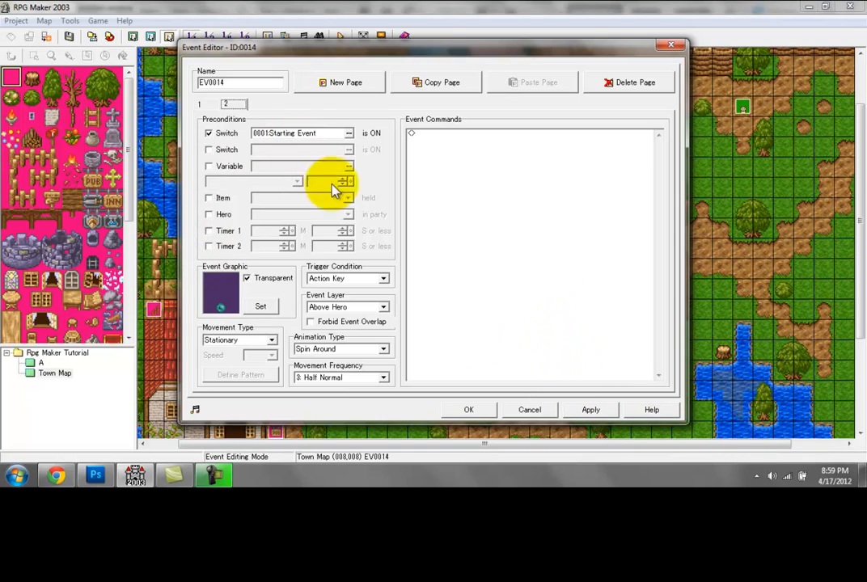
pyautogui.click(592, 409)
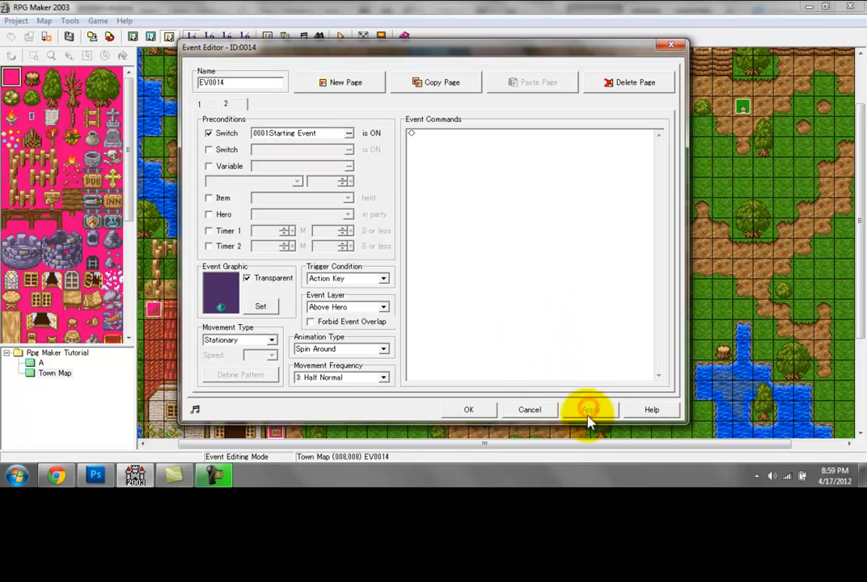
pyautogui.click(468, 410)
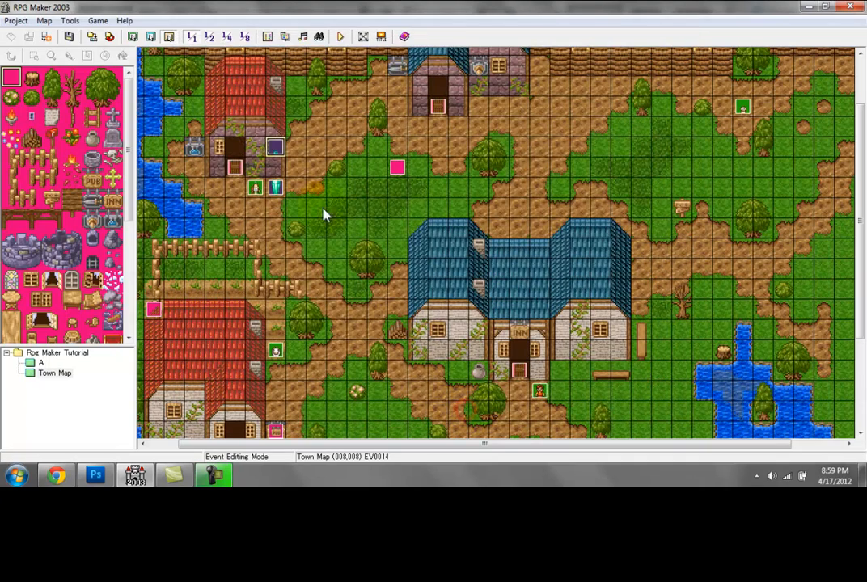
# Step: Review the Atmospheric Event's commands and trigger switch in the database, and the first page of event EV0014
pyautogui.click(269, 42)
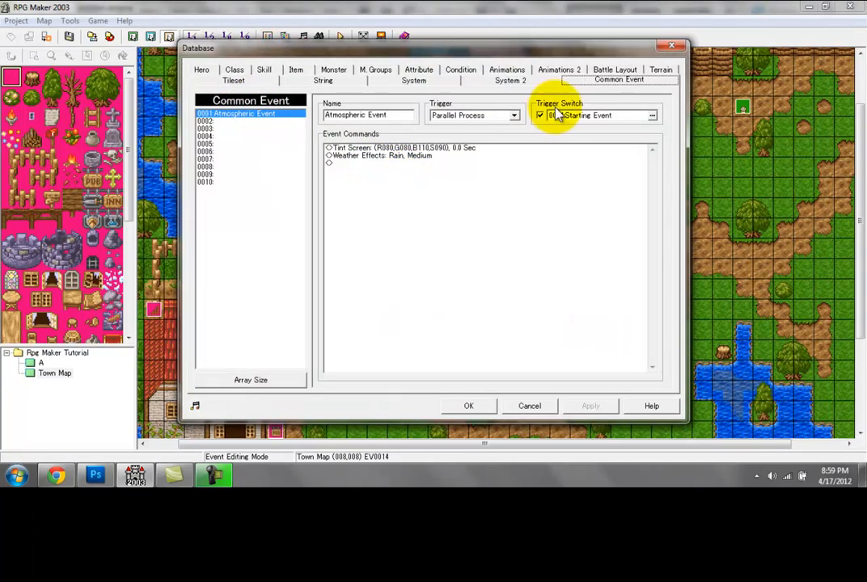
pyautogui.click(392, 150)
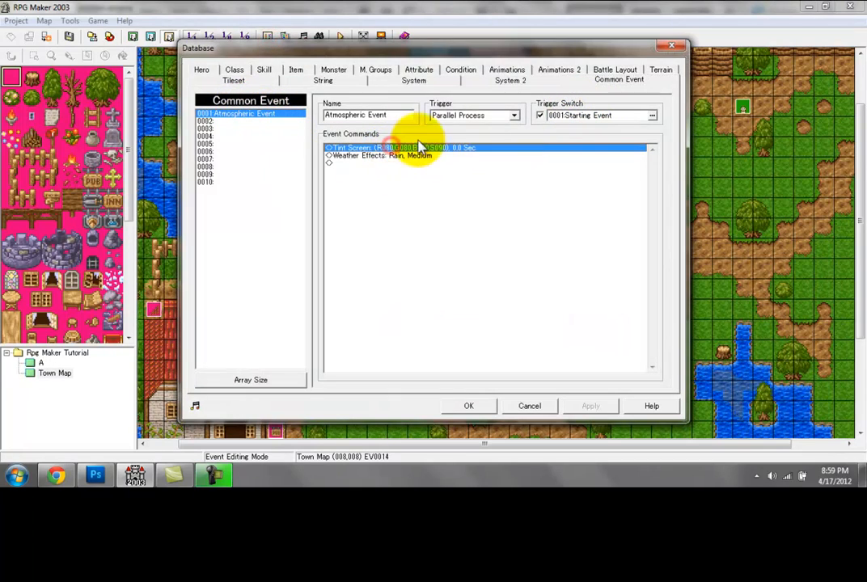
pyautogui.click(468, 406)
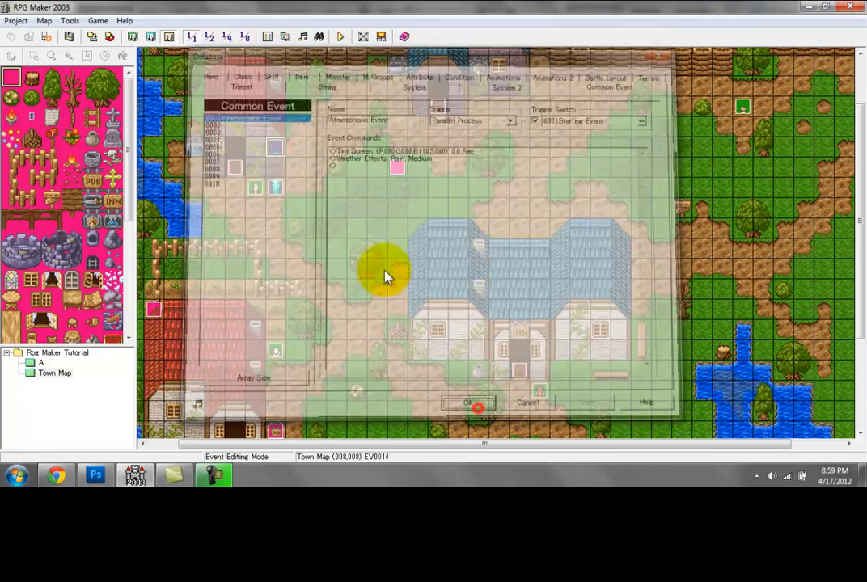
pyautogui.doubleClick(276, 148)
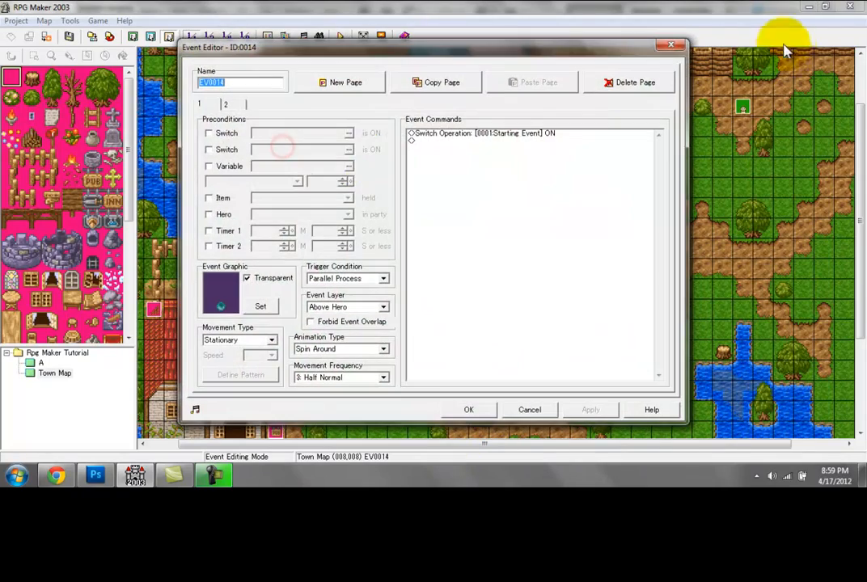
pyautogui.click(675, 42)
# Step: Start a test play of the game, saving the changed map, and begin a new game
pyautogui.click(348, 38)
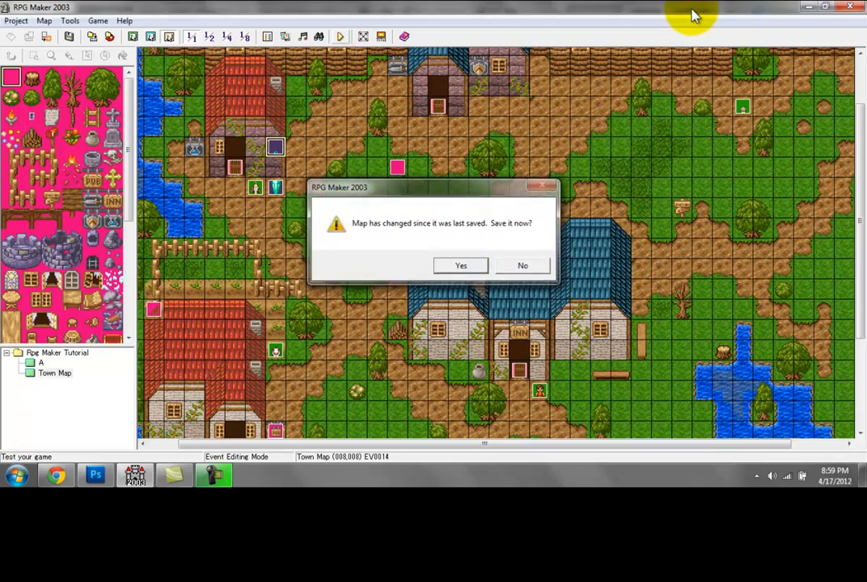
pyautogui.press('Return')
pyautogui.press('Return')
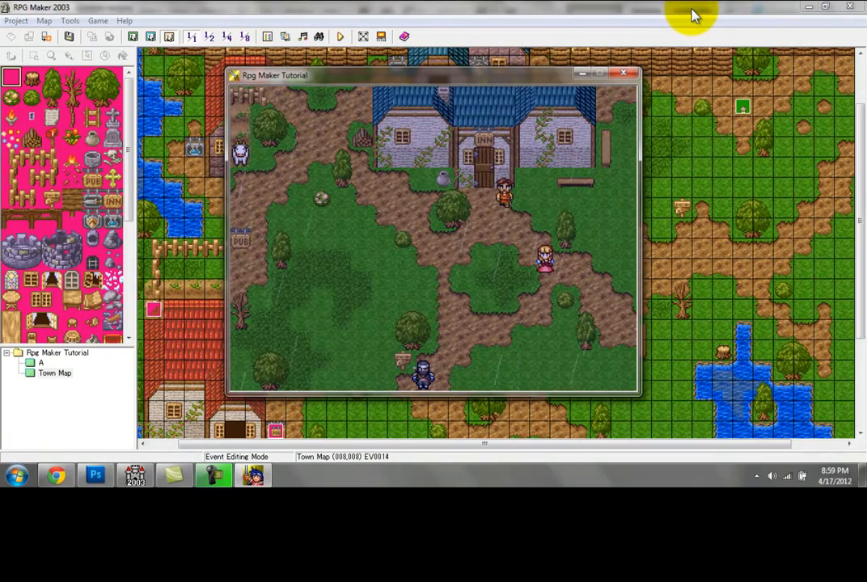
# Step: Walk the hero around the town to check the screen tint and rain, then close the test play
pyautogui.press('Right')
pyautogui.press('Up')
pyautogui.press('Left')
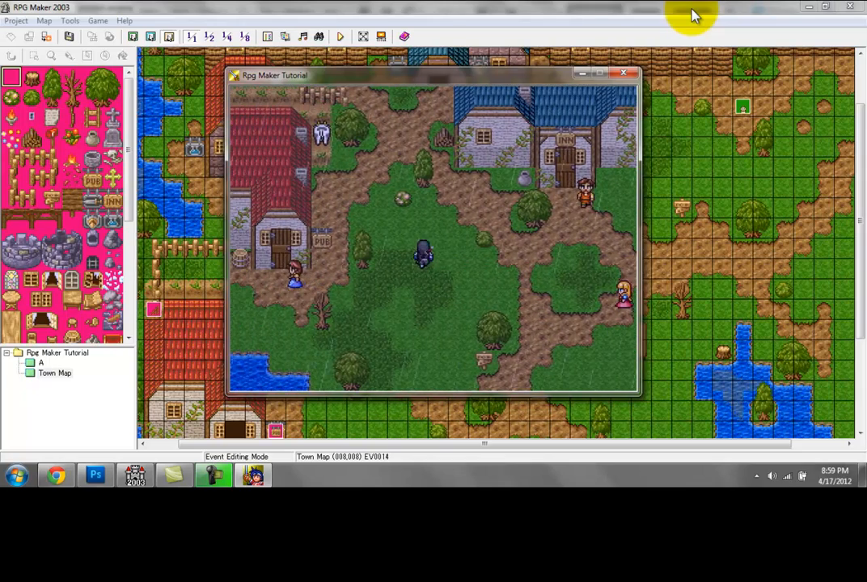
pyautogui.press('Up')
pyautogui.press('Up')
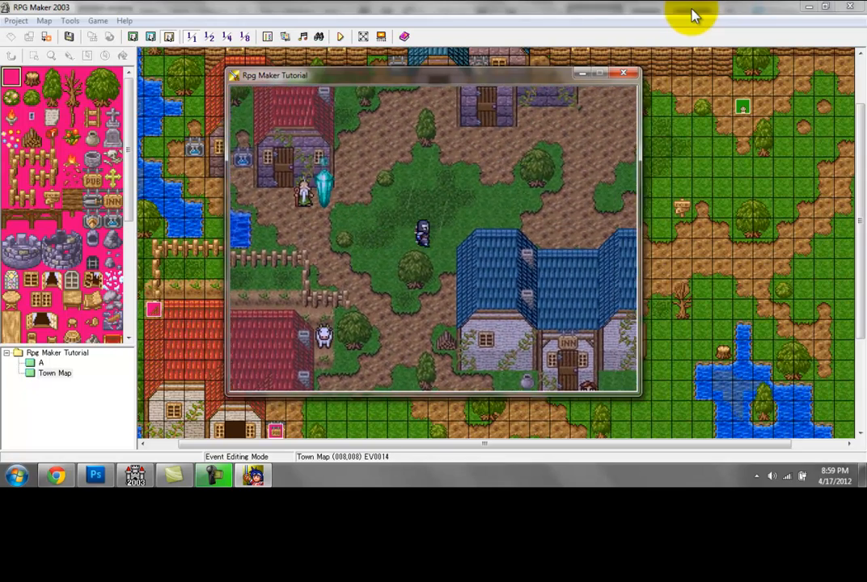
pyautogui.press('Left')
pyautogui.press('Up')
pyautogui.press('Right')
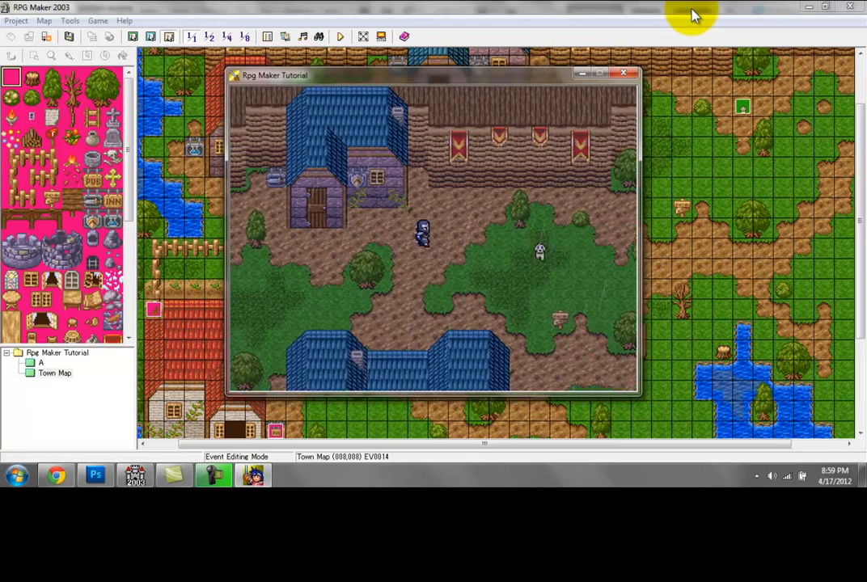
pyautogui.press('Up')
pyautogui.press('Left')
pyautogui.press('Down')
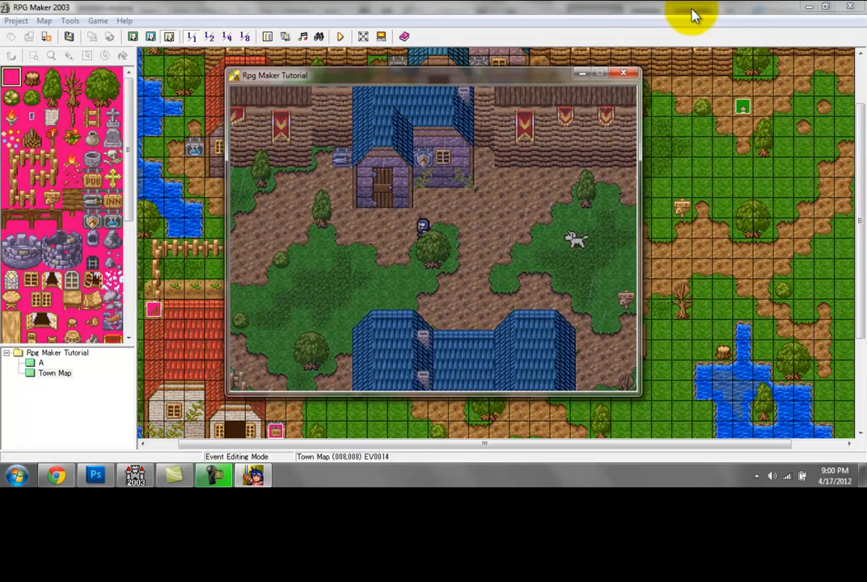
pyautogui.click(625, 74)
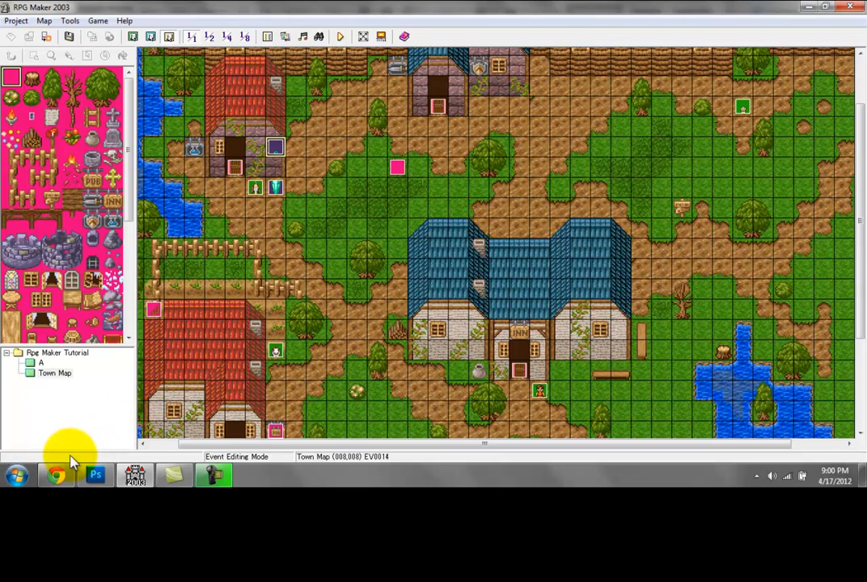
# Step: Switch to Chrome and look through the LotuSoft blog's February 2012 archive and home page
pyautogui.click(62, 475)
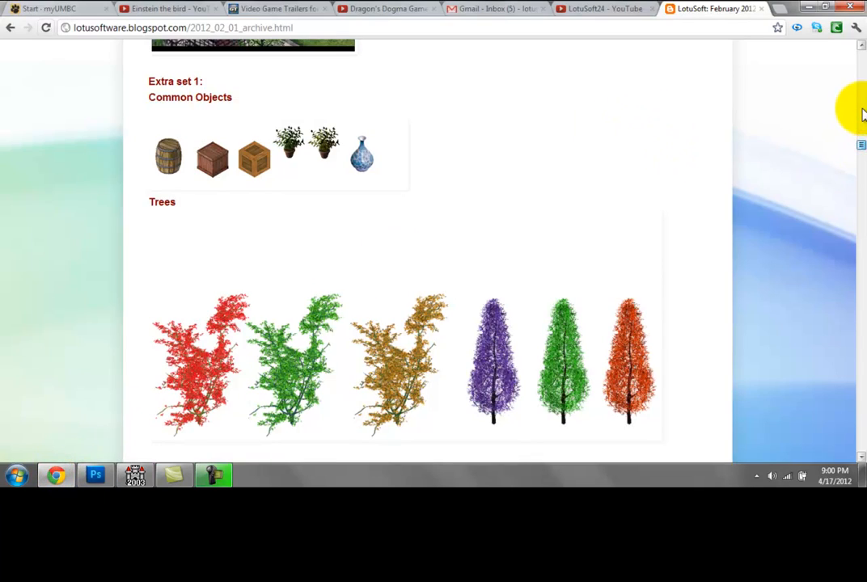
pyautogui.scroll(1, 860, 130)
pyautogui.scroll(10, 862, 145)
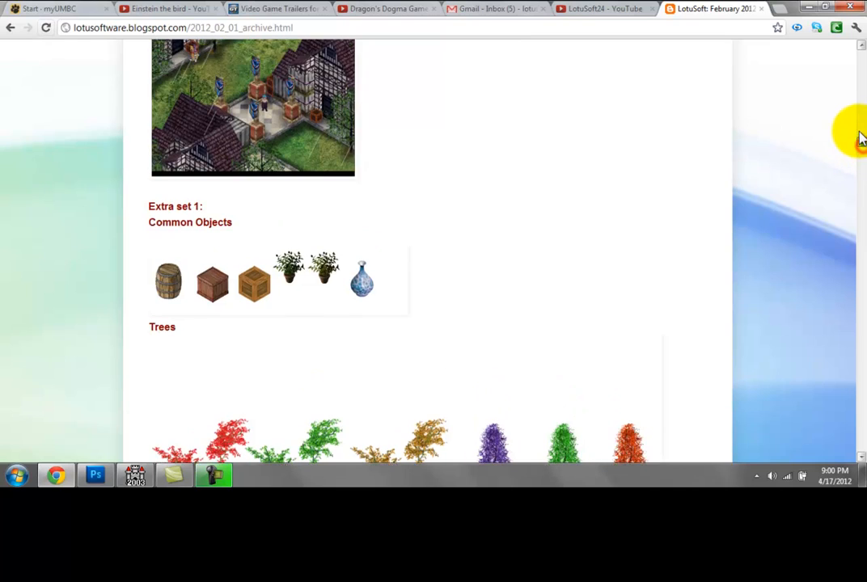
pyautogui.moveTo(860, 112)
pyautogui.mouseDown()
pyautogui.moveTo(859, 105)
pyautogui.moveTo(862, 115)
pyautogui.mouseUp()
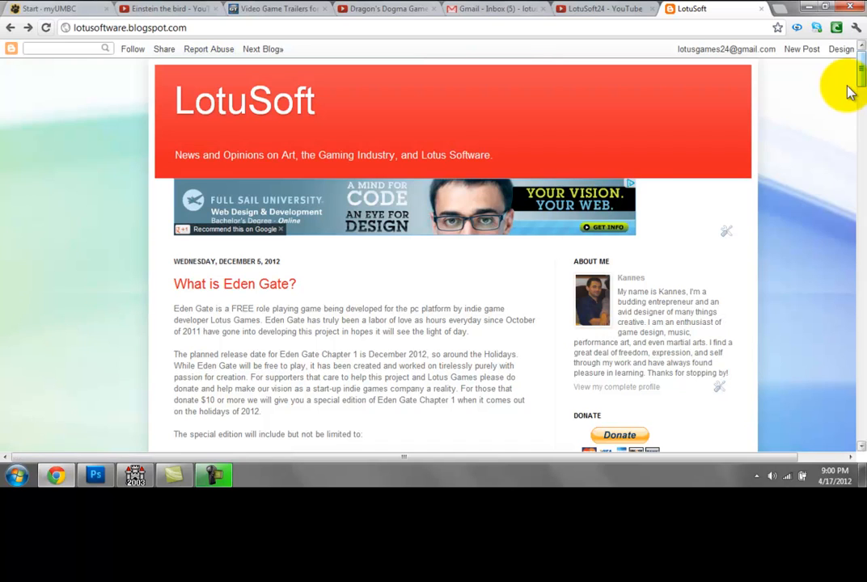
# Step: Look through the blog's home page down to the "Updates! And New FEY Screens!" post and its two screenshots
pyautogui.moveTo(862, 84); pyautogui.dragTo(862, 102)
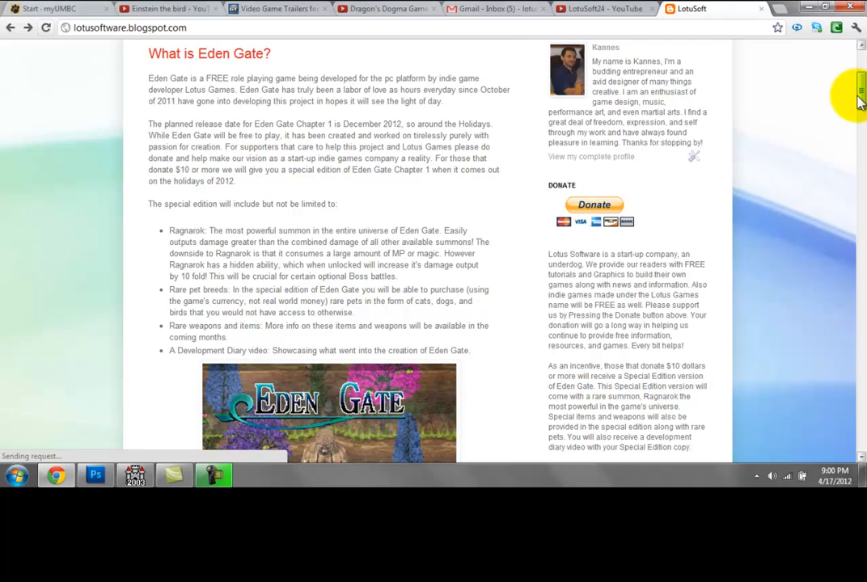
pyautogui.moveTo(862, 91); pyautogui.dragTo(861, 200)
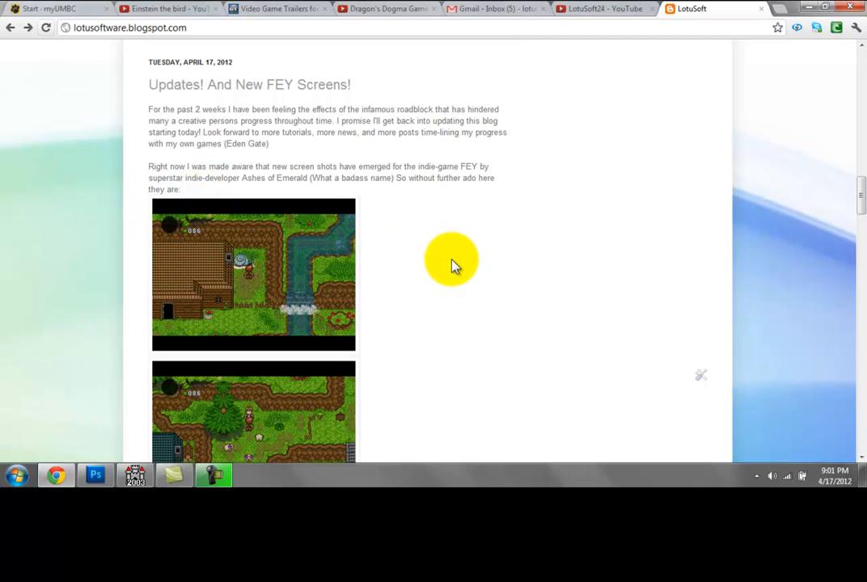
pyautogui.scroll(-1, 449, 265)
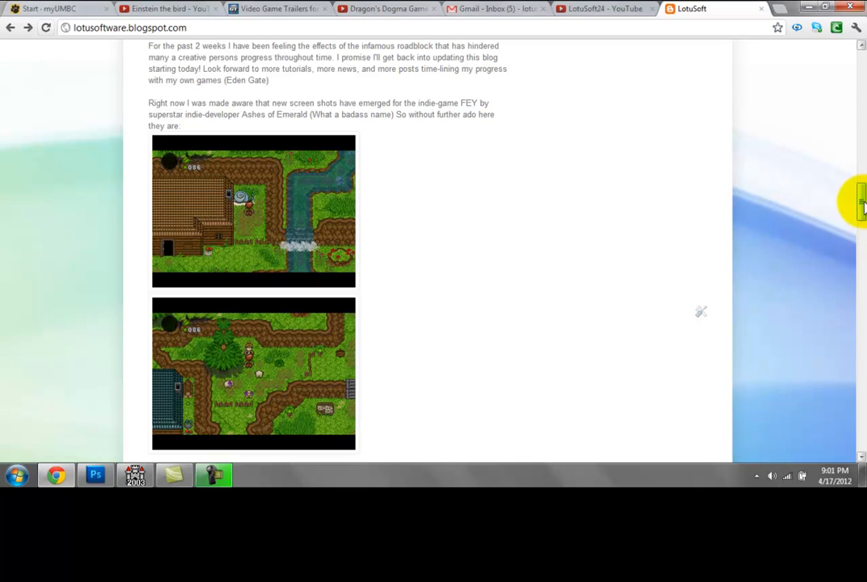
pyautogui.moveTo(862, 207); pyautogui.dragTo(862, 211)
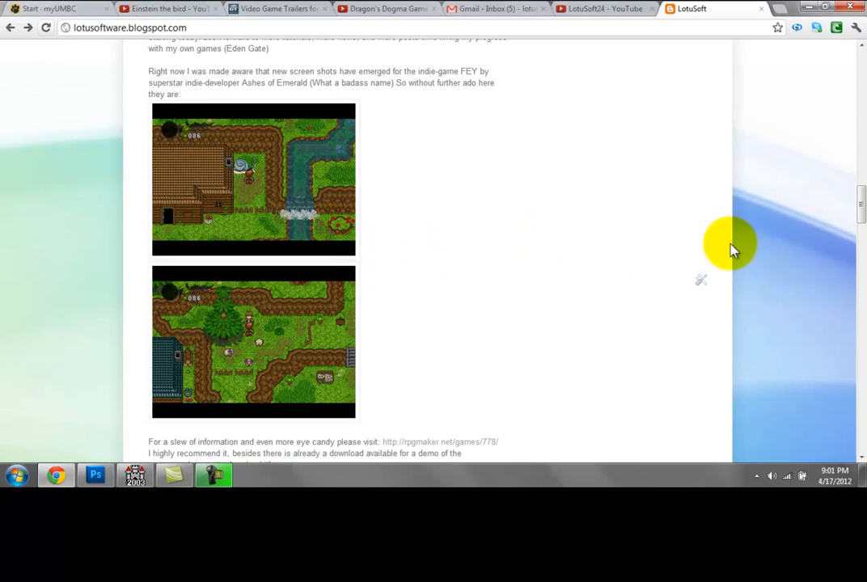
# Step: Return to the "What is Eden Gate?" post and read the Donate section and the special edition offer
pyautogui.moveTo(862, 219); pyautogui.dragTo(860, 101)
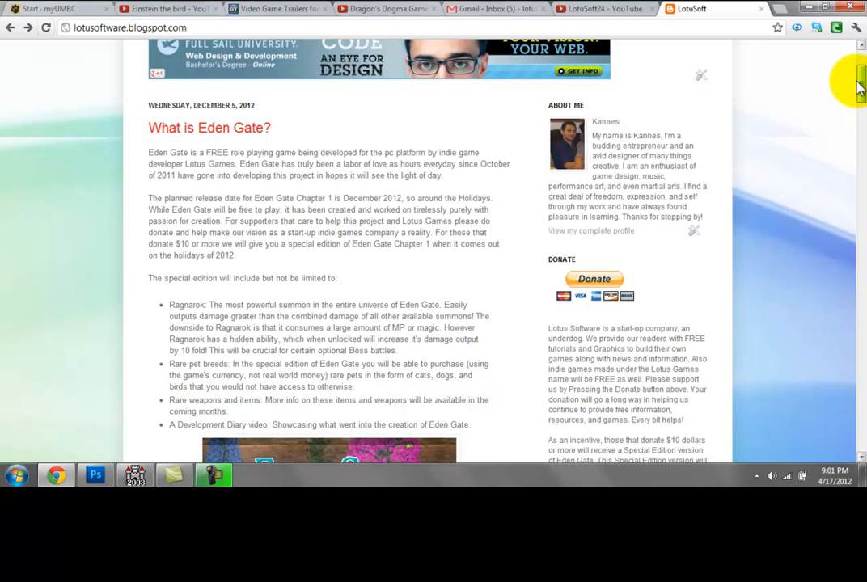
pyautogui.scroll(-3, 855, 87)
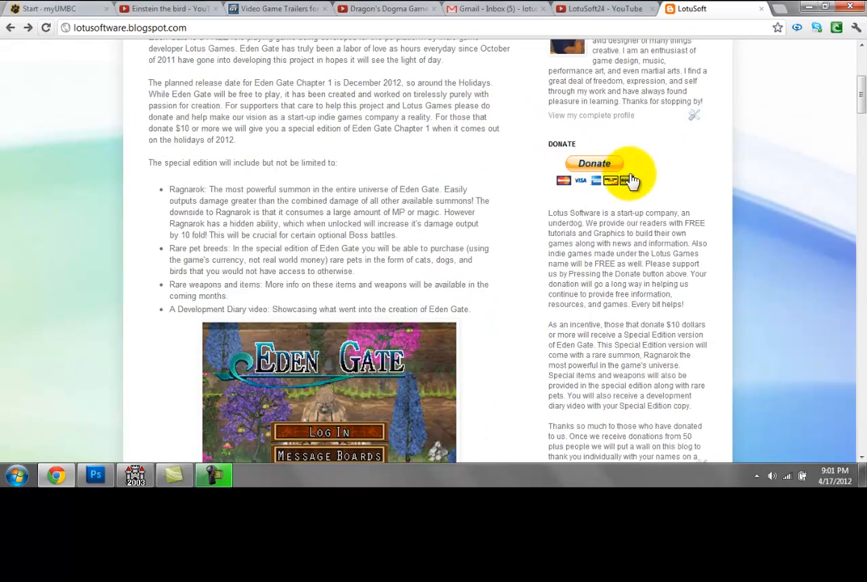
pyautogui.scroll(-2, 860, 101)
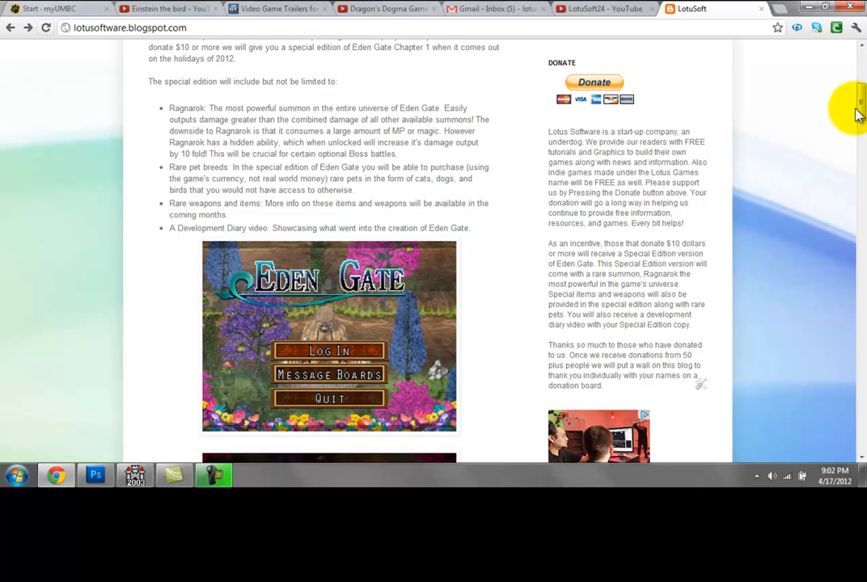
pyautogui.scroll(1, 860, 108)
pyautogui.scroll(1, 860, 108)
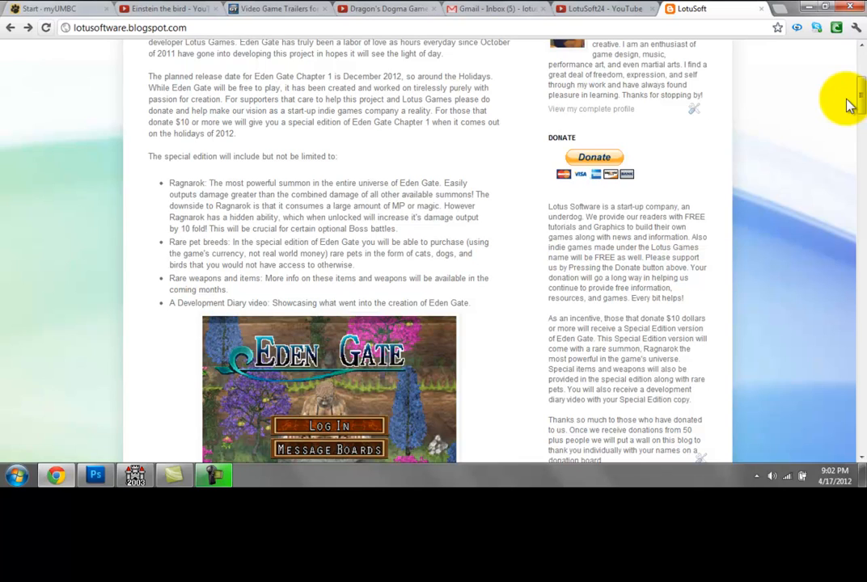
pyautogui.scroll(1, 853, 89)
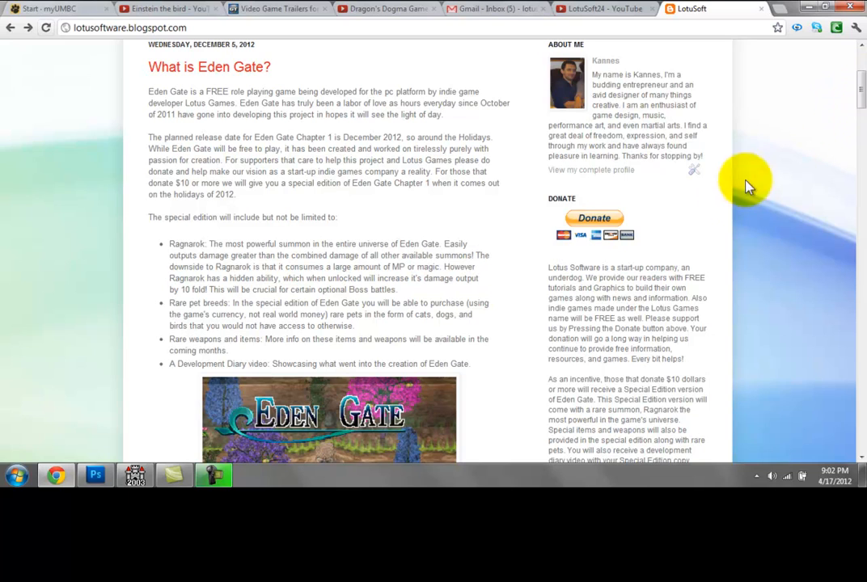
pyautogui.scroll(-1, 859, 89)
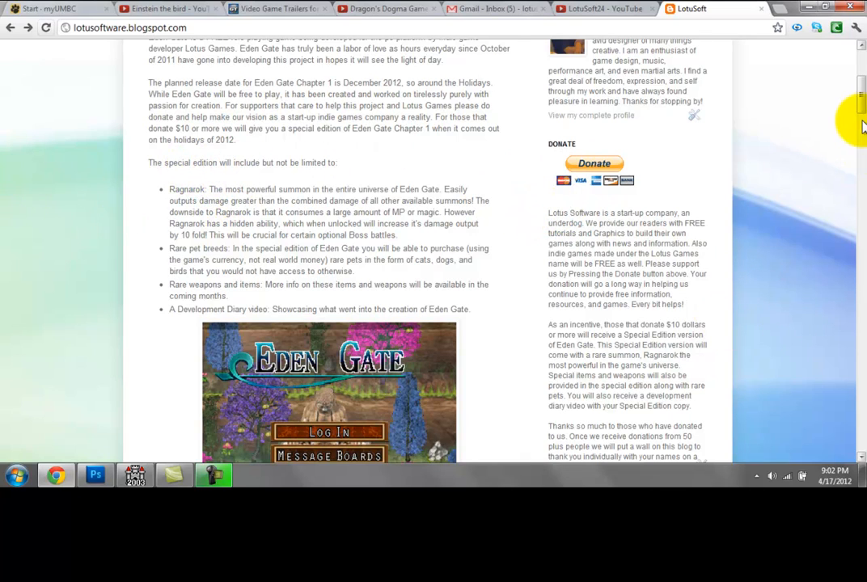
pyautogui.scroll(-1, 853, 101)
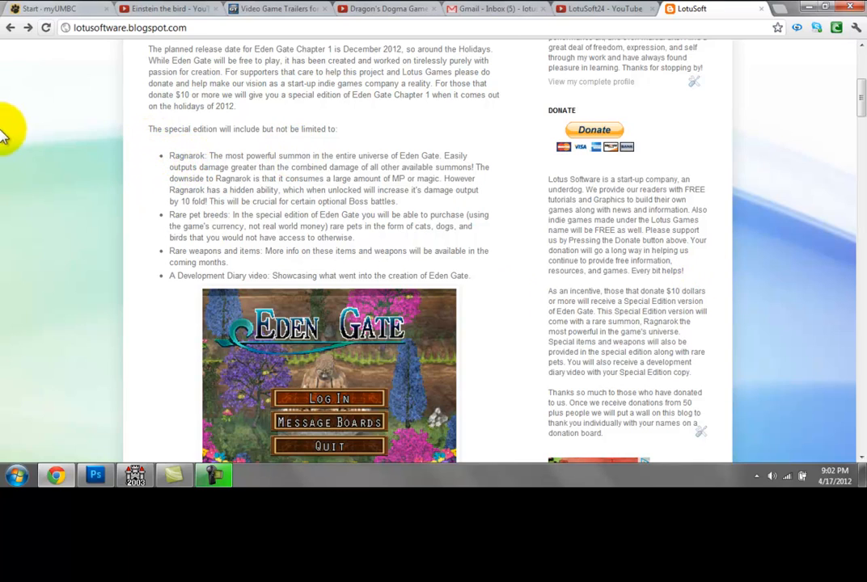
# Step: Highlight parts of the special edition bonus list, from Ragnarok to the Development Diary video, and view the Eden Gate screenshots below it
pyautogui.moveTo(171, 156); pyautogui.dragTo(287, 156)
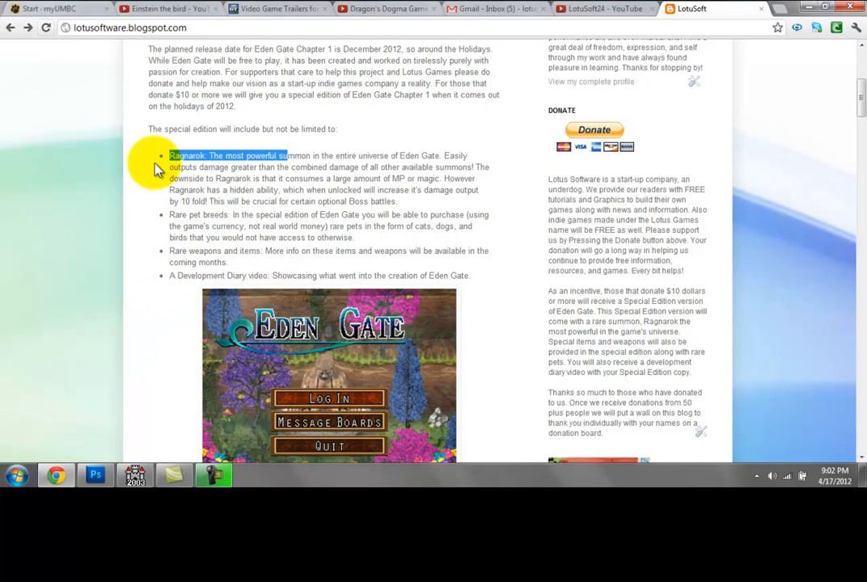
pyautogui.click(185, 225)
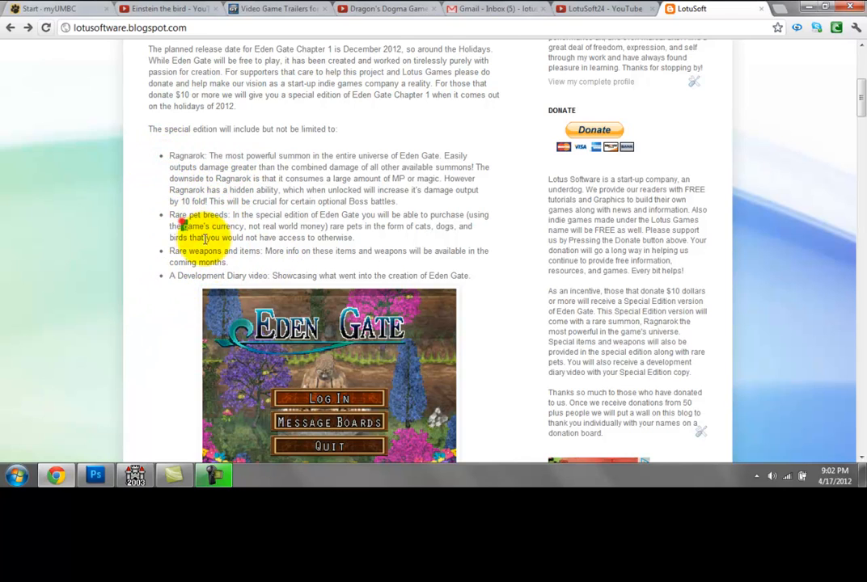
pyautogui.moveTo(185, 226); pyautogui.dragTo(233, 252)
pyautogui.moveTo(170, 278); pyautogui.dragTo(278, 276)
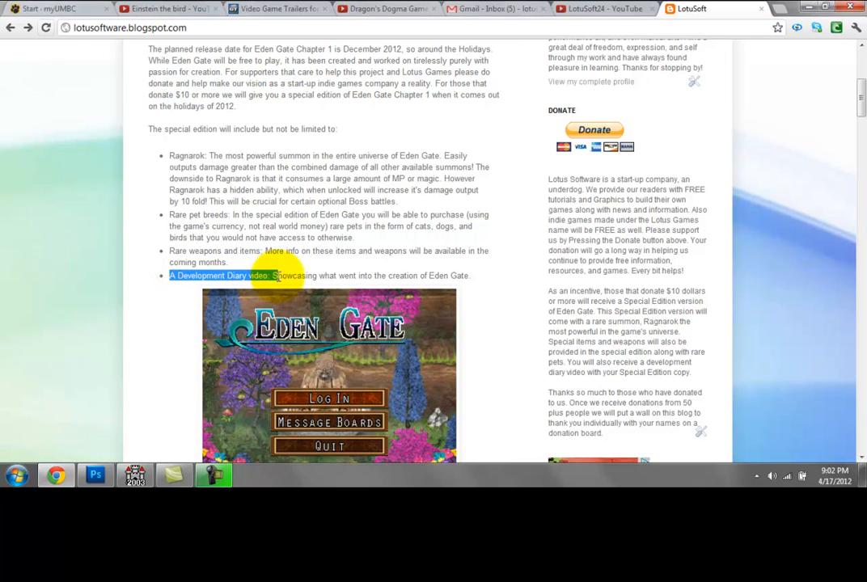
pyautogui.moveTo(861, 100); pyautogui.dragTo(862, 160)
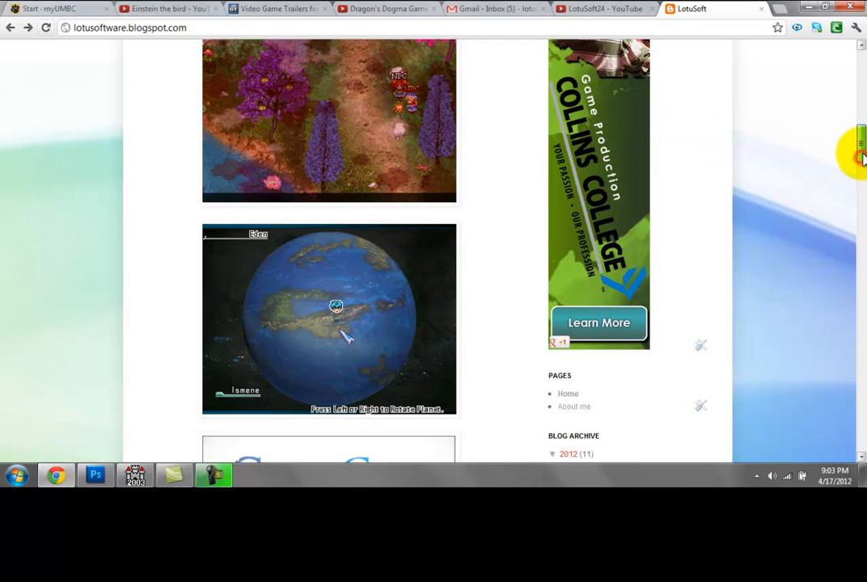
pyautogui.moveTo(861, 158); pyautogui.dragTo(862, 154)
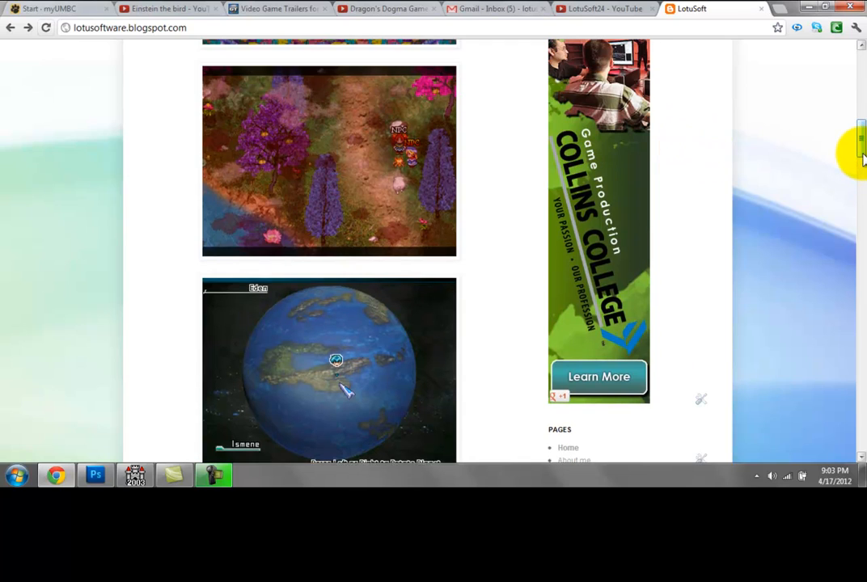